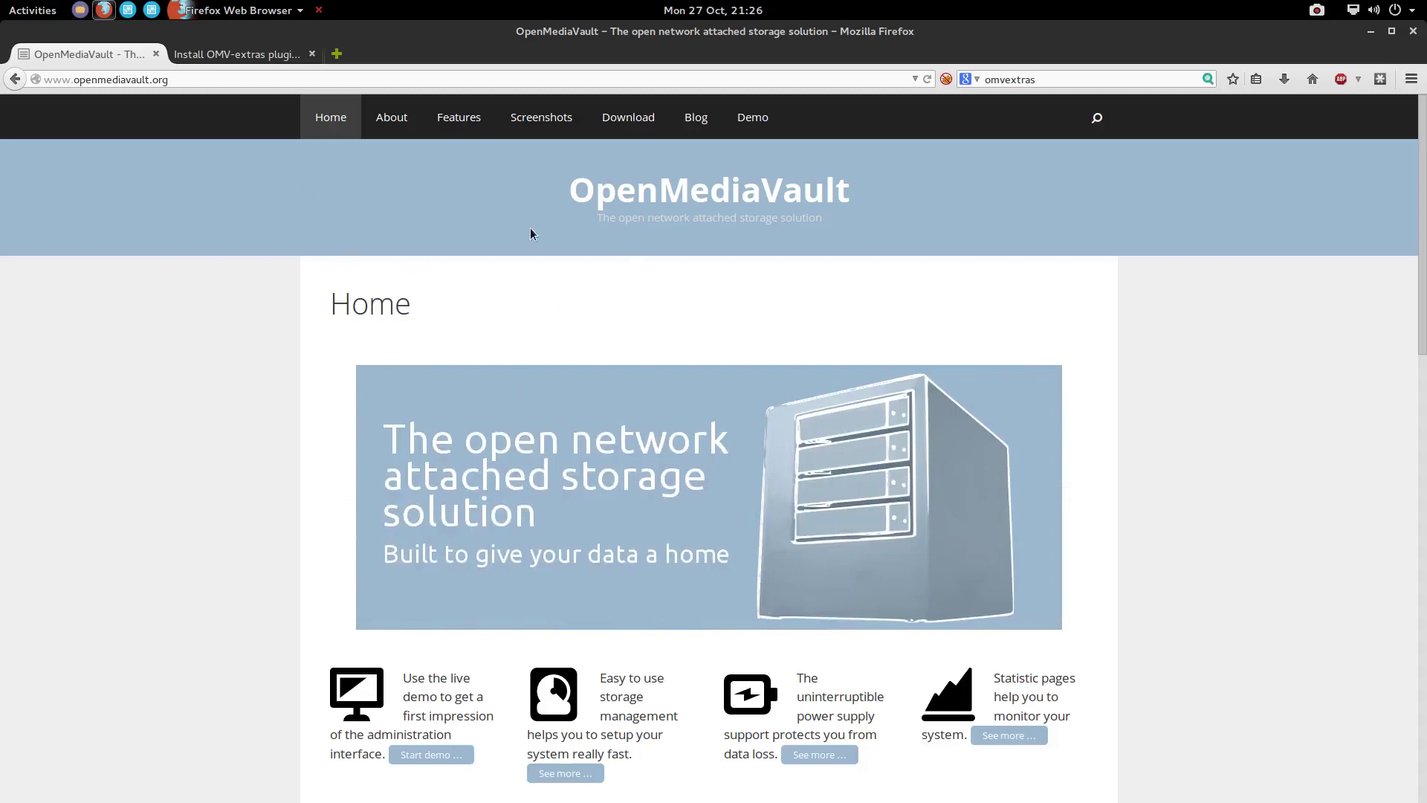
{"action": "scroll", "coordinate": [525, 600], "scroll_direction": "down", "scroll_amount": 3}
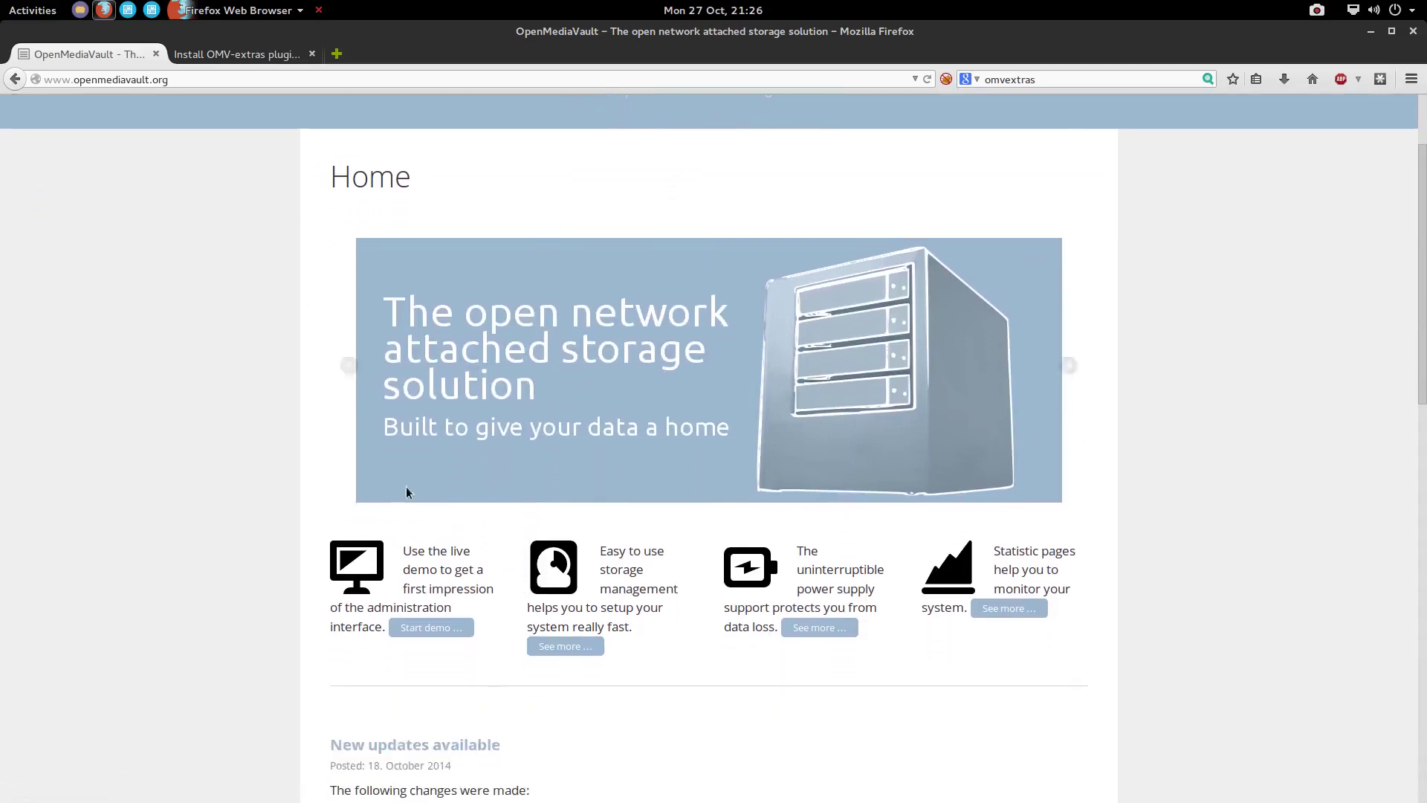
{"action": "scroll", "coordinate": [541, 688], "scroll_direction": "down", "scroll_amount": 3}
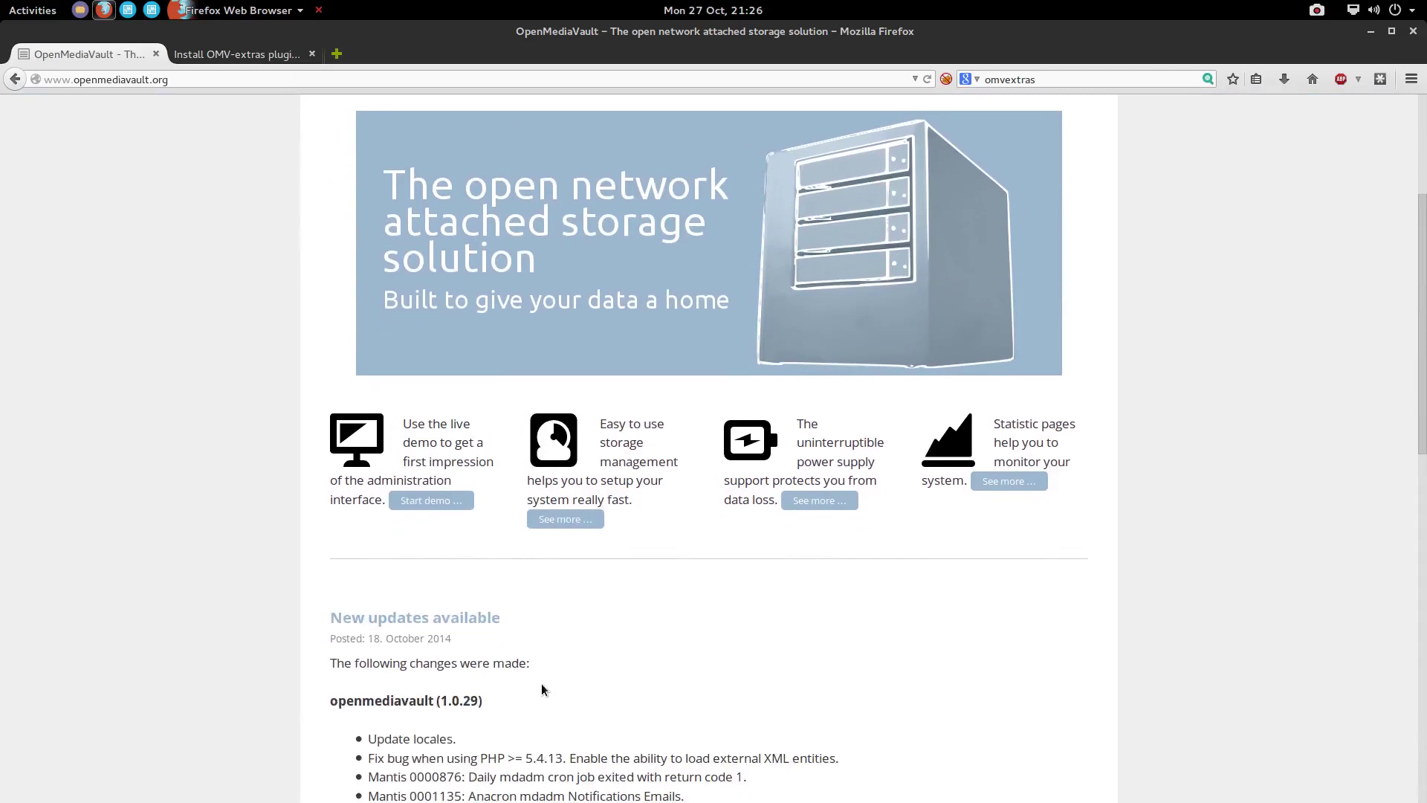
{"action": "scroll", "coordinate": [542, 687], "scroll_direction": "down", "scroll_amount": 4}
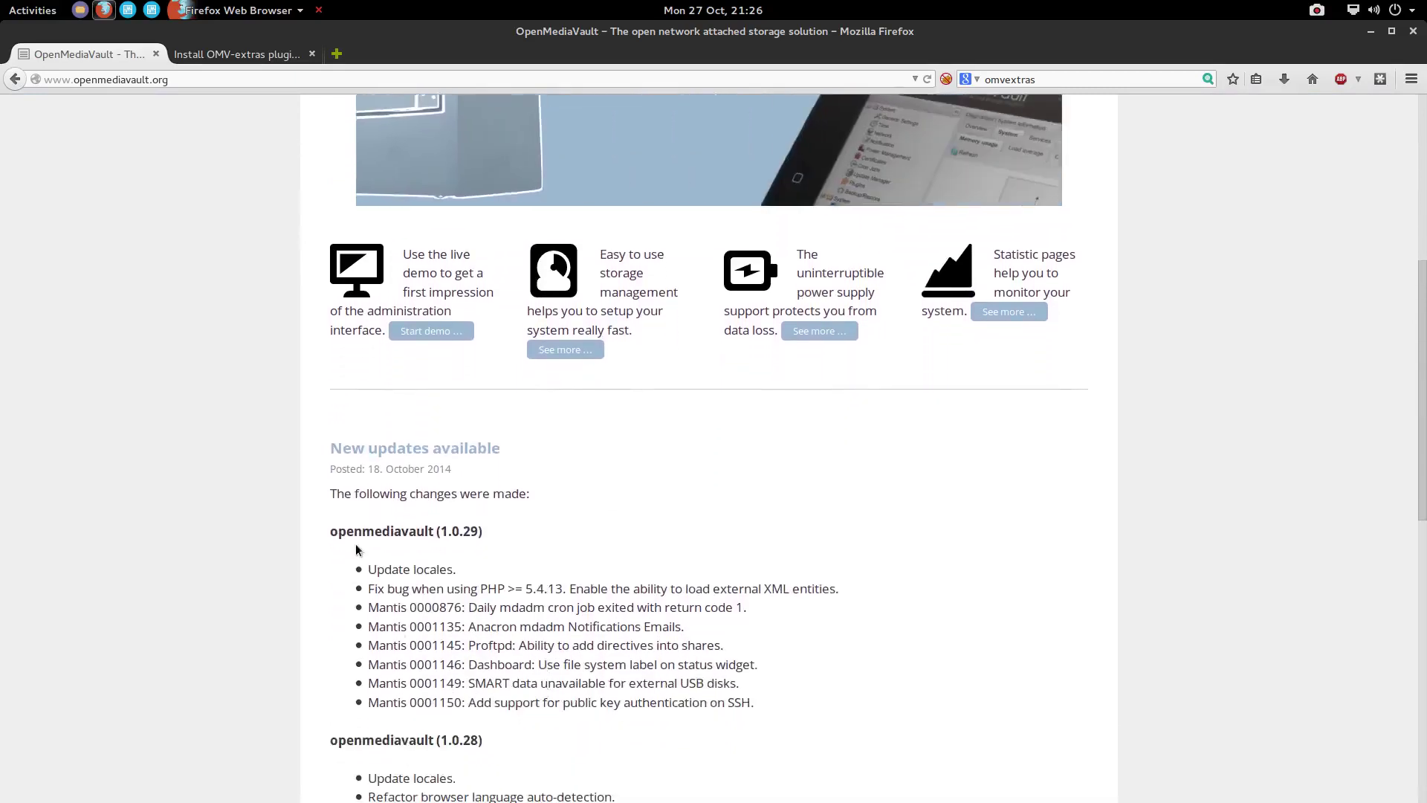
{"action": "scroll", "coordinate": [356, 550], "scroll_direction": "down", "scroll_amount": 2}
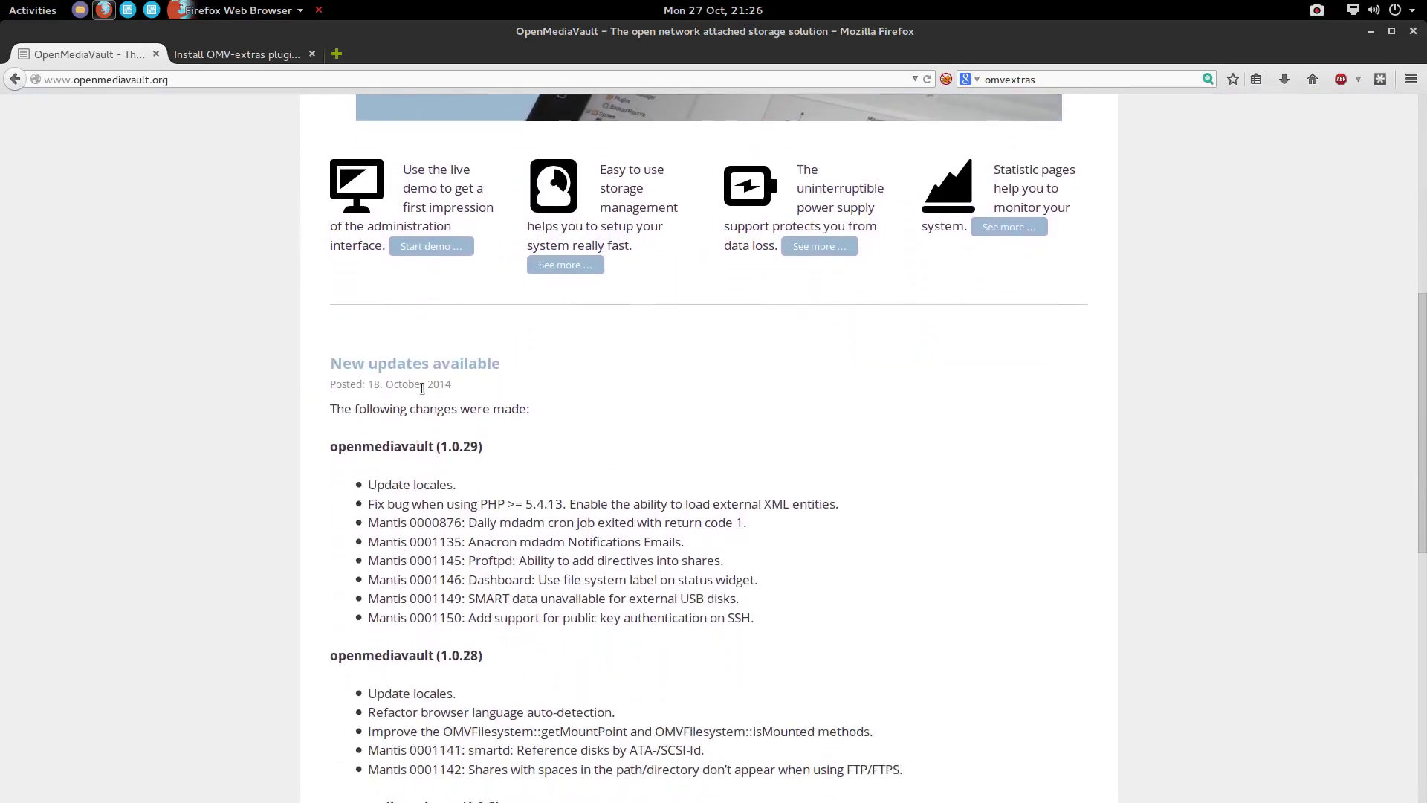
{"action": "scroll", "coordinate": [365, 584], "scroll_direction": "down", "scroll_amount": 2}
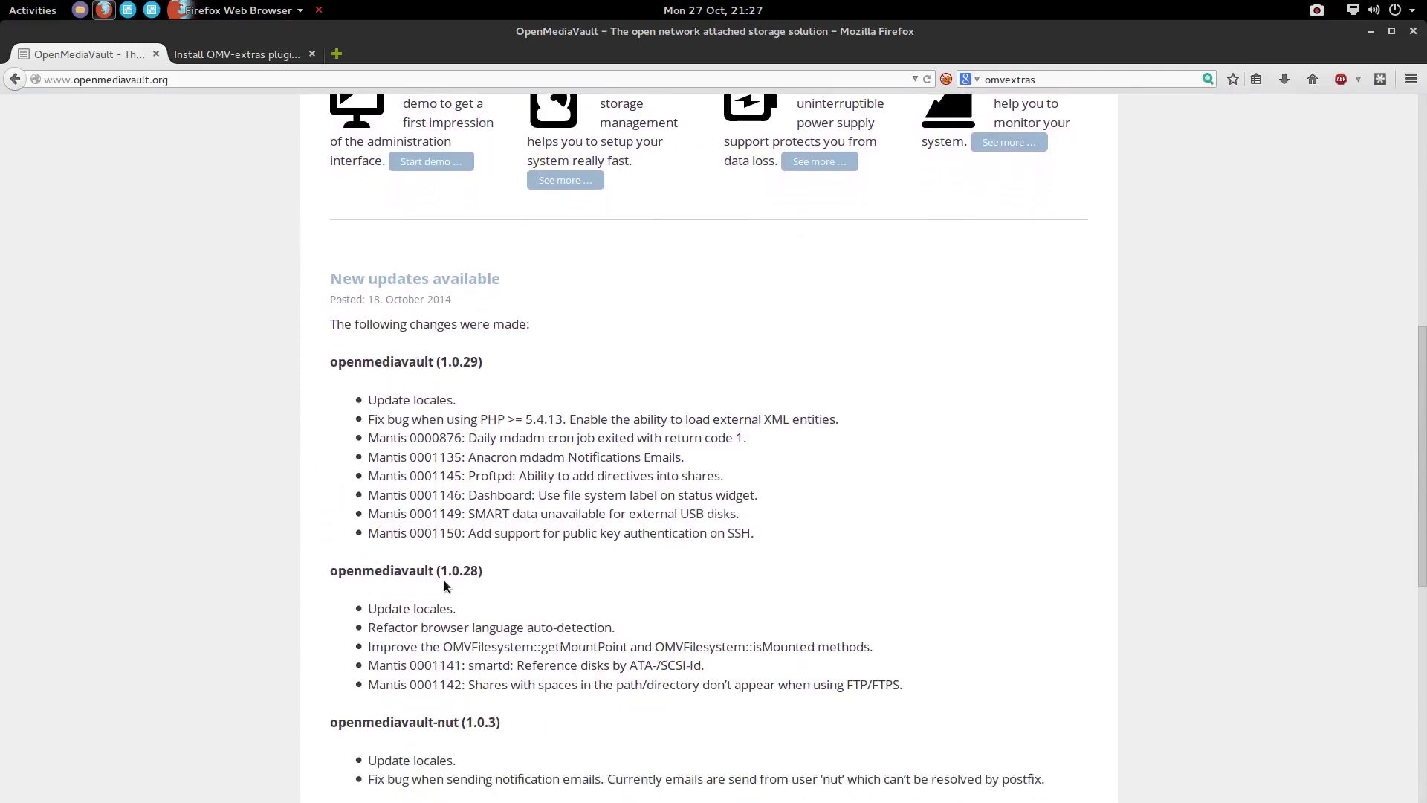
{"action": "scroll", "coordinate": [444, 583], "scroll_direction": "down", "scroll_amount": 5}
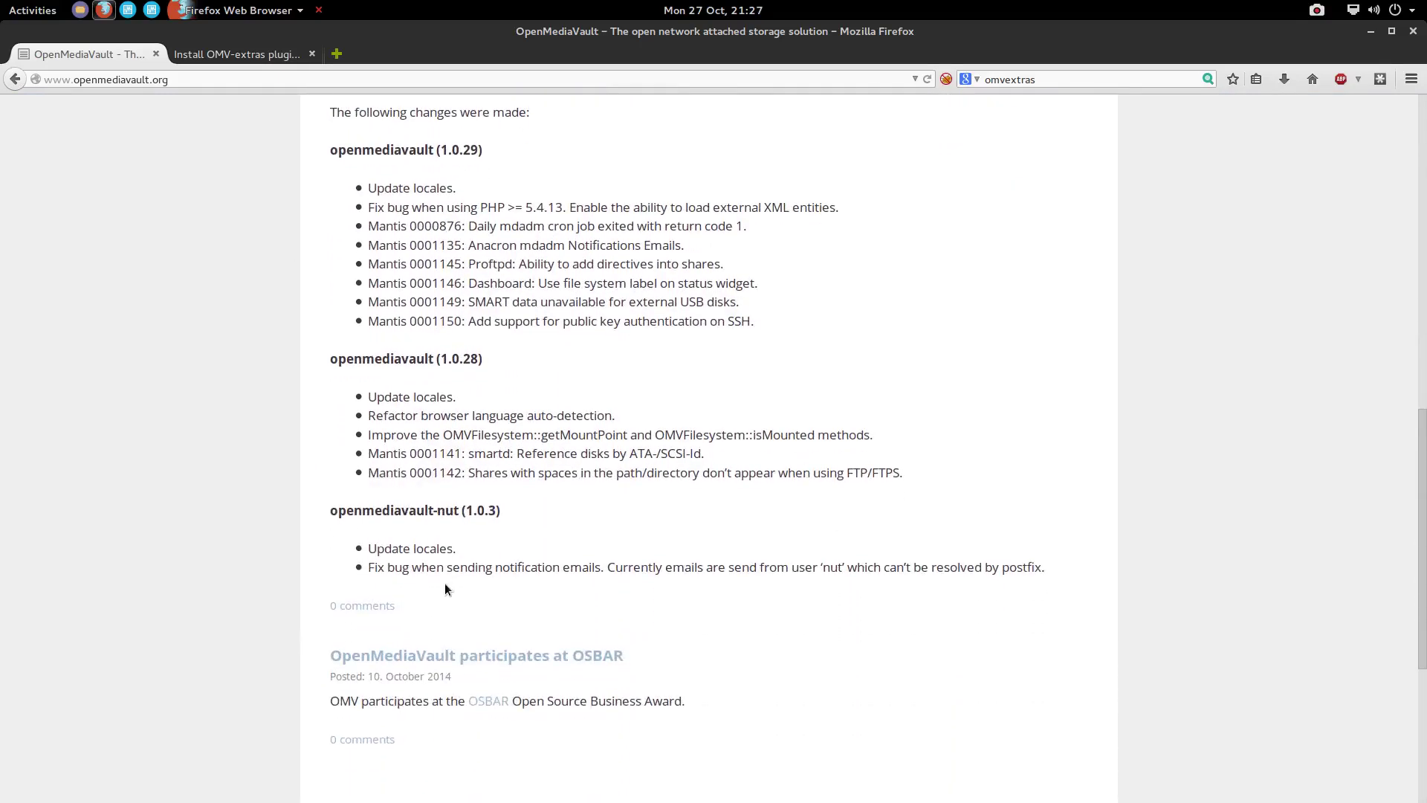
{"action": "scroll", "coordinate": [444, 583], "scroll_direction": "up", "scroll_amount": 1}
{"action": "scroll", "coordinate": [444, 583], "scroll_direction": "up", "scroll_amount": 7}
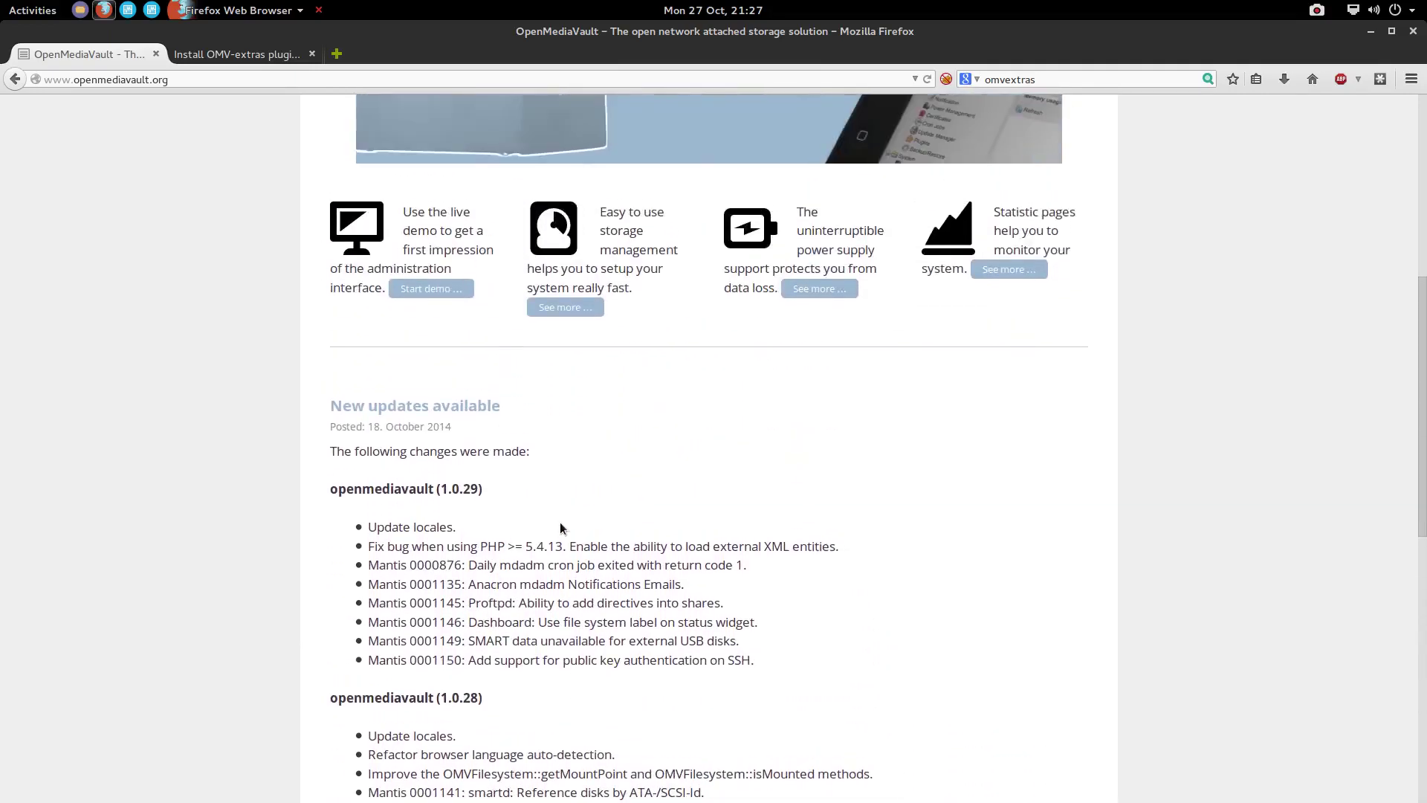
{"action": "scroll", "coordinate": [489, 484], "scroll_direction": "up", "scroll_amount": 10}
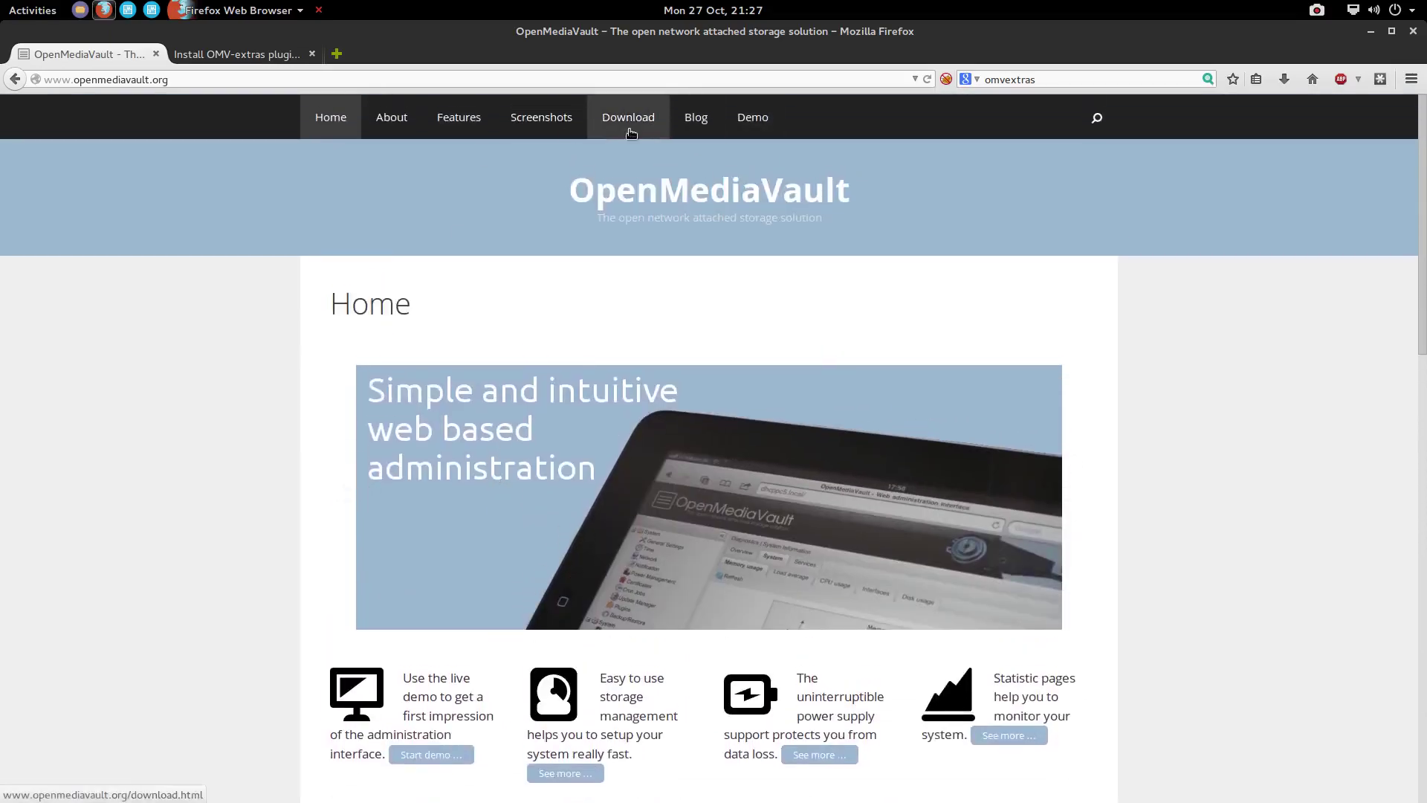
Go from the OpenMediaVault Download page to the SourceForge ISO images and open the 1.0.20 folder
{"action": "left_click", "coordinate": [624, 119]}
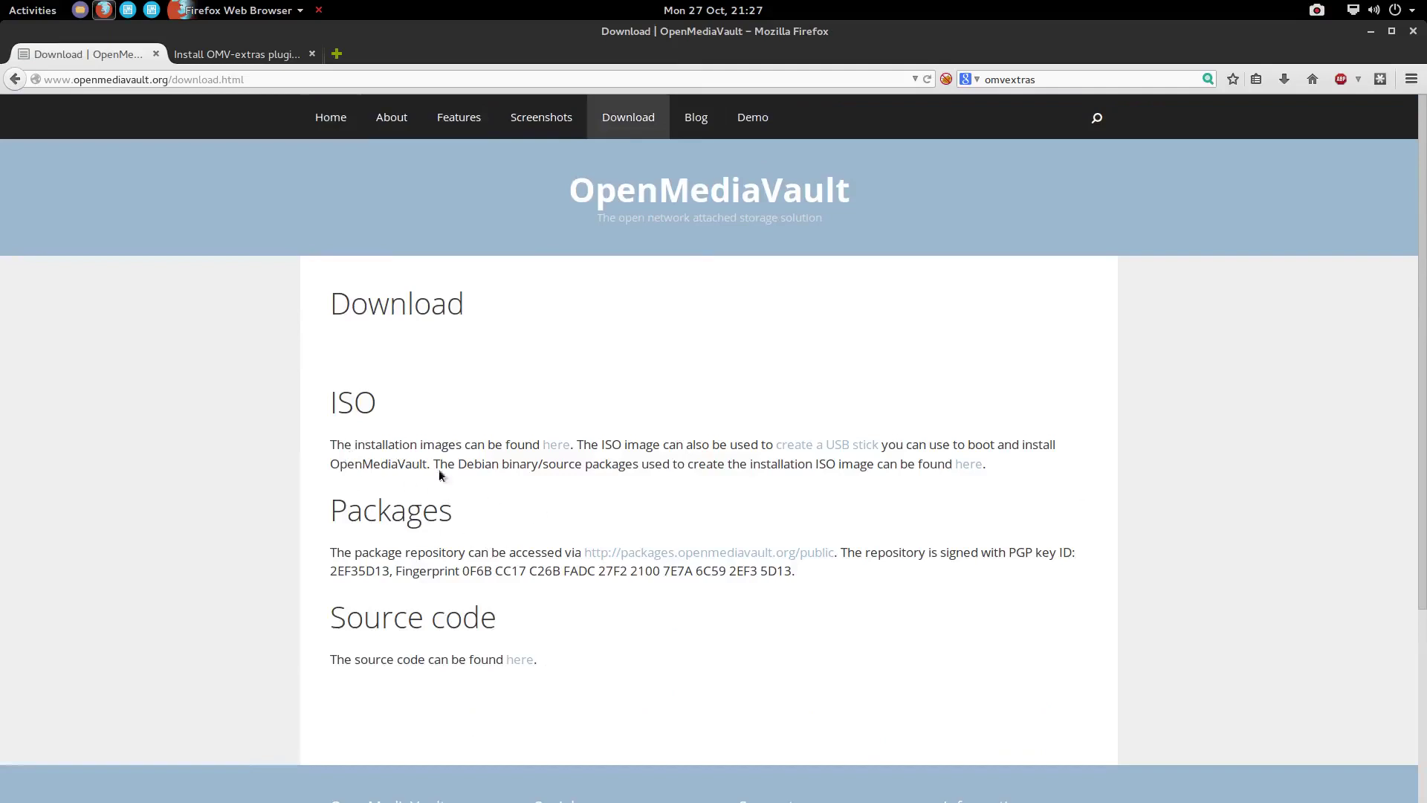
{"action": "left_click", "coordinate": [557, 449]}
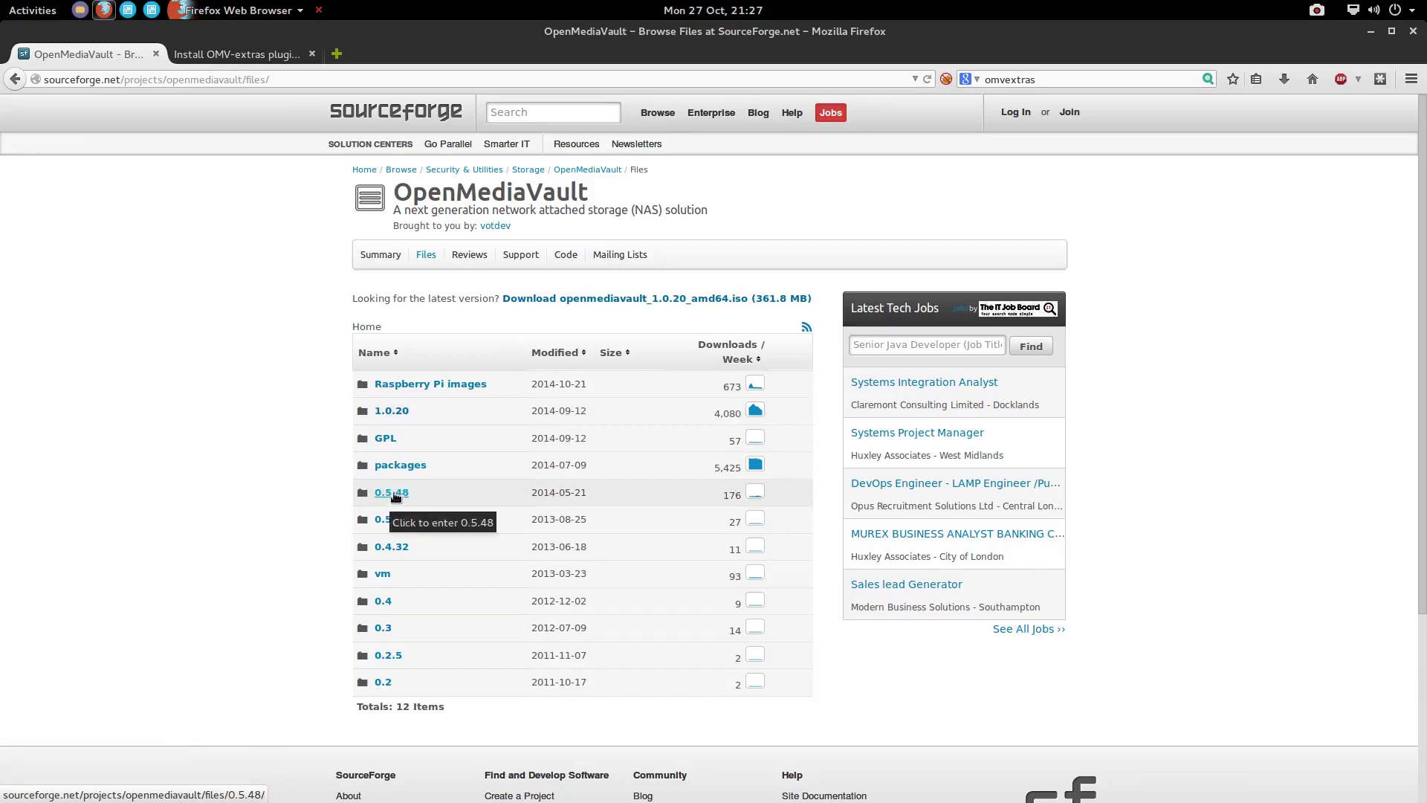
{"action": "left_click", "coordinate": [388, 415]}
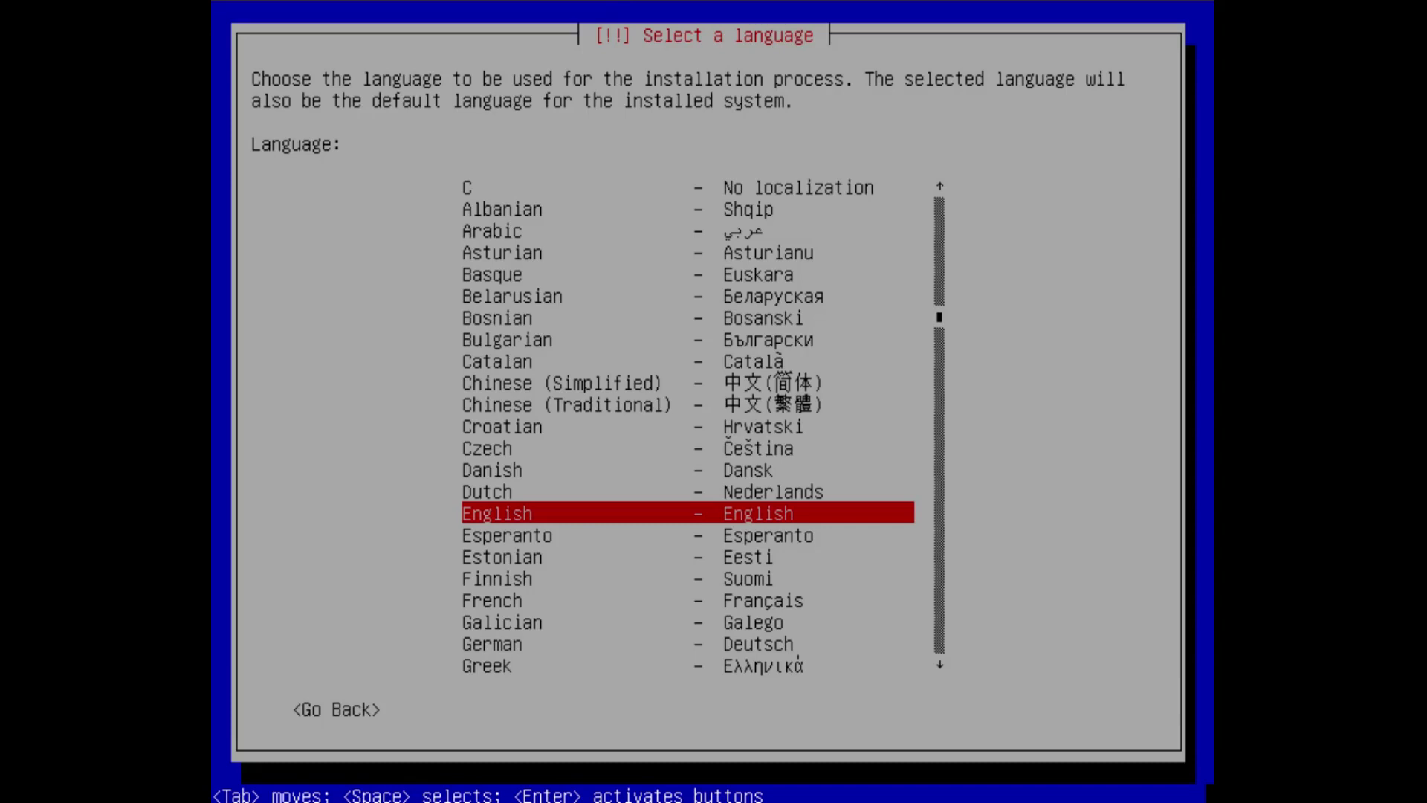
Accept English as the installer language and select United Kingdom as the location
{"action": "key", "text": "Return"}
{"action": "key", "text": "Up"}
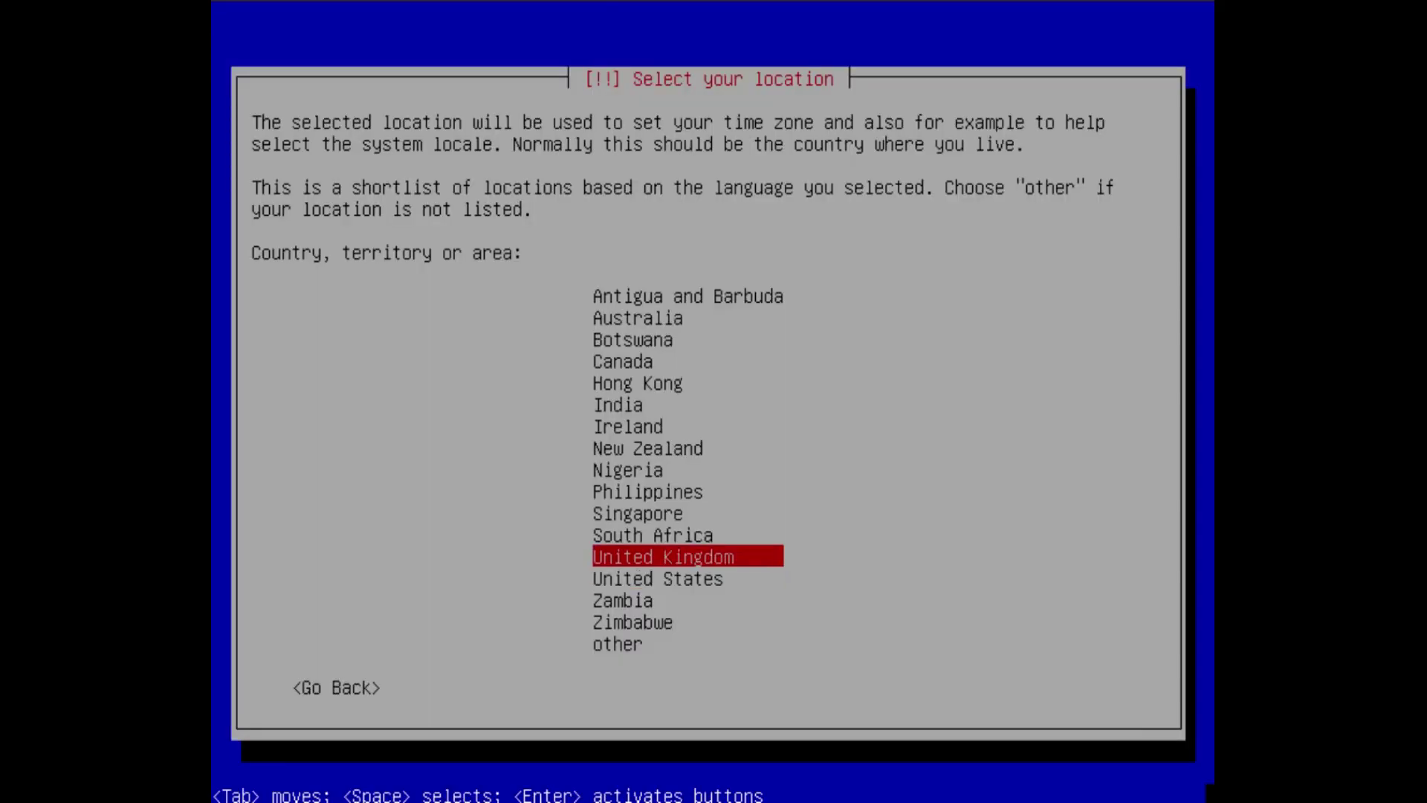
{"action": "key", "text": "Up"}
{"action": "key", "text": "Down"}
{"action": "key", "text": "Return"}
{"action": "key", "text": "Return"}
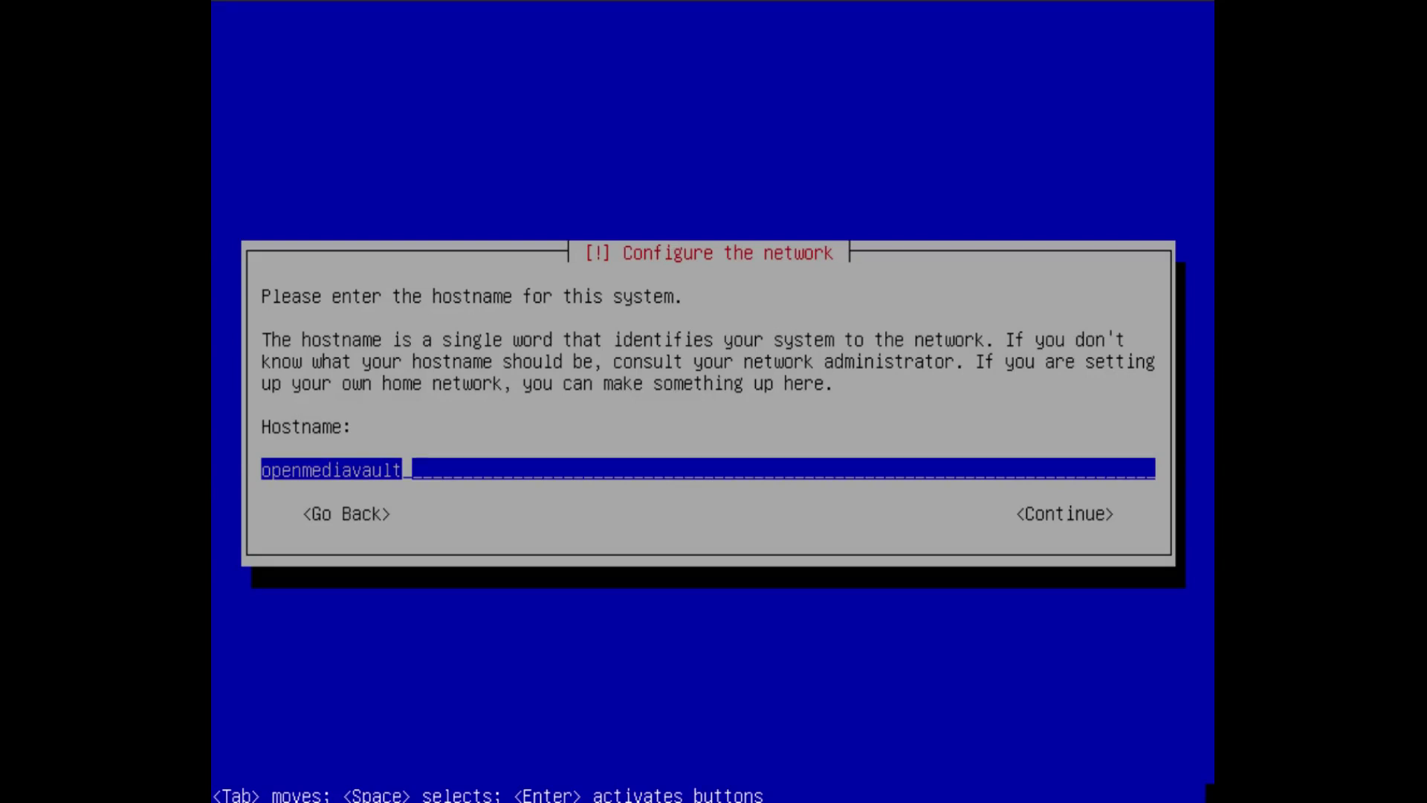
Keep the default hostname 'openmediavault' and the domain name 'local'
{"action": "key", "text": "Return"}
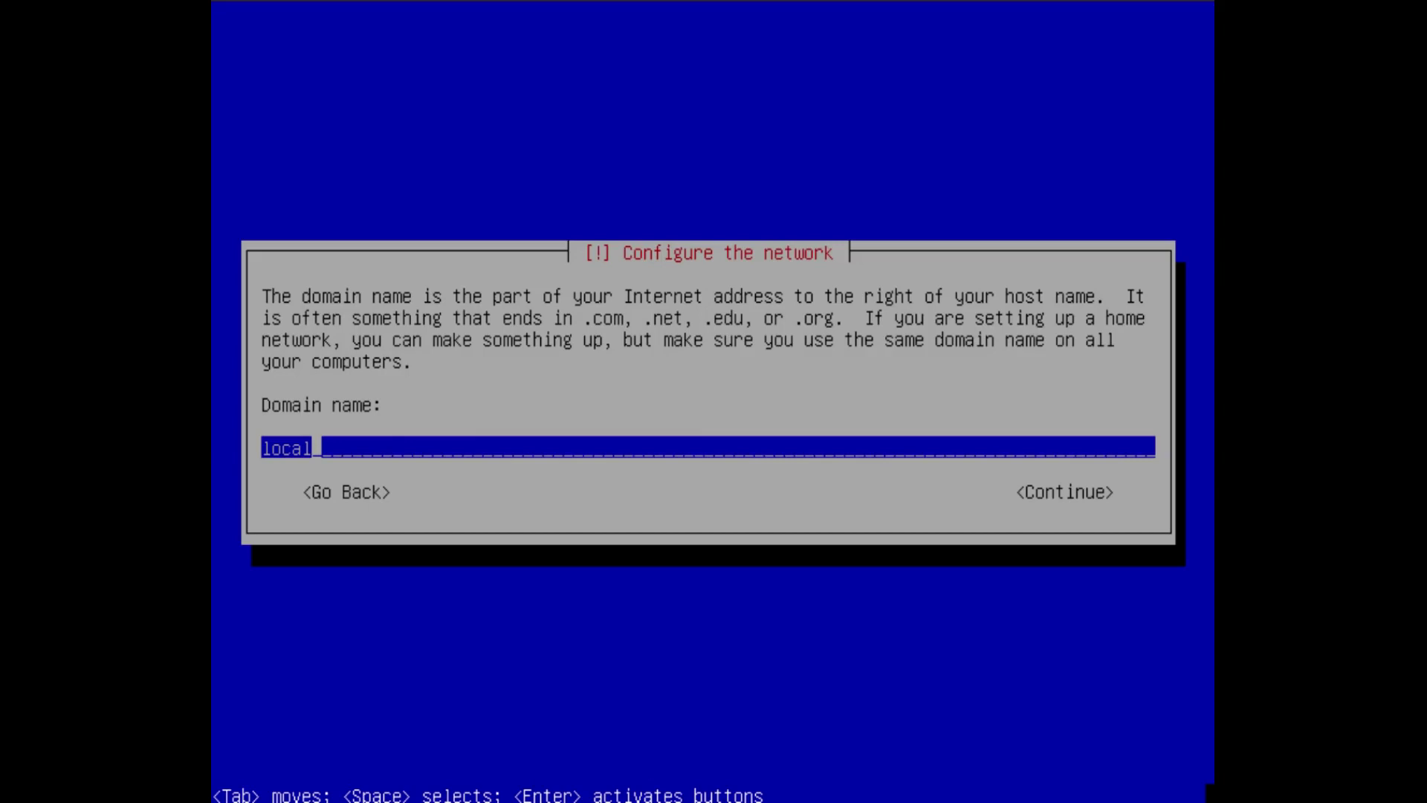
{"action": "key", "text": "Return"}
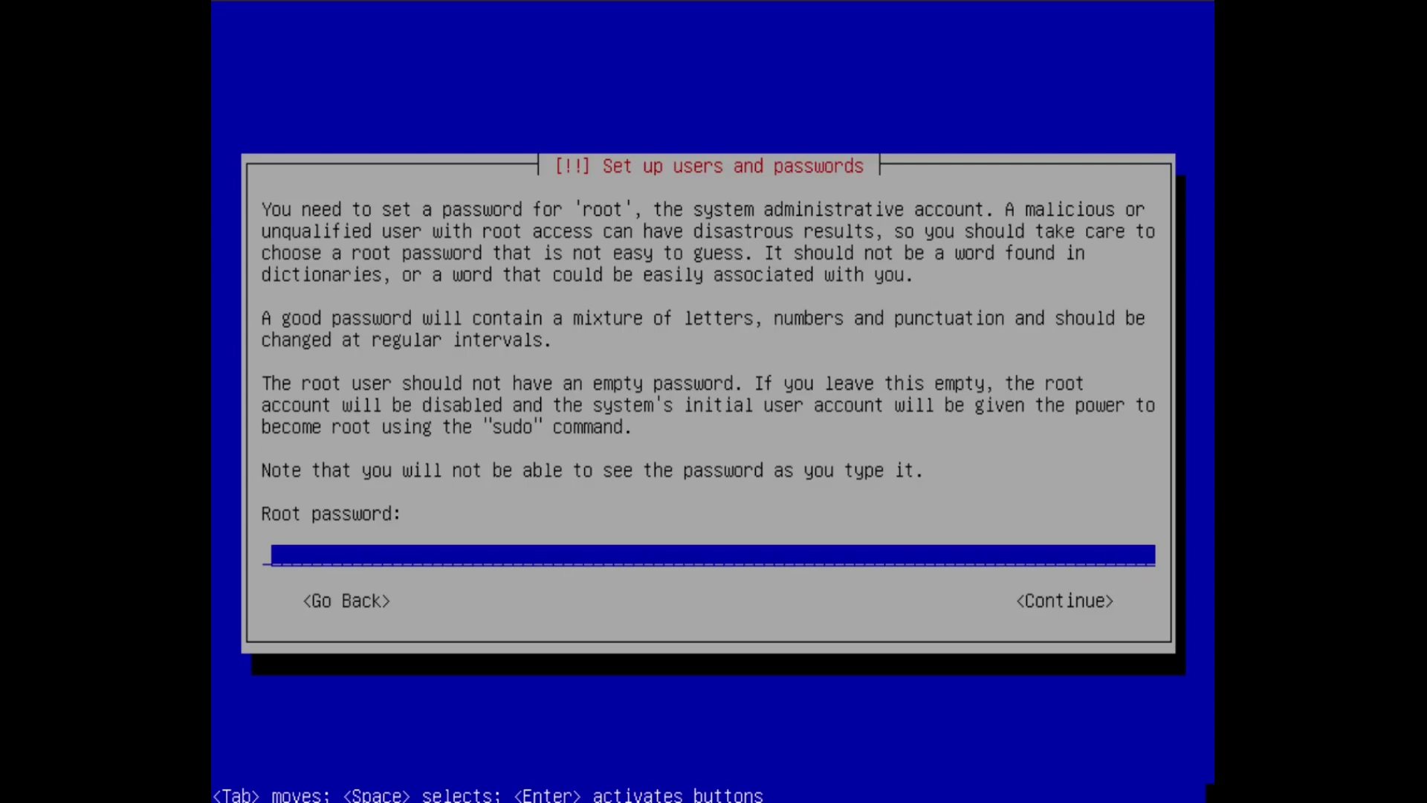
Enter the root password and re-enter it to verify
{"action": "type", "text": "******"}
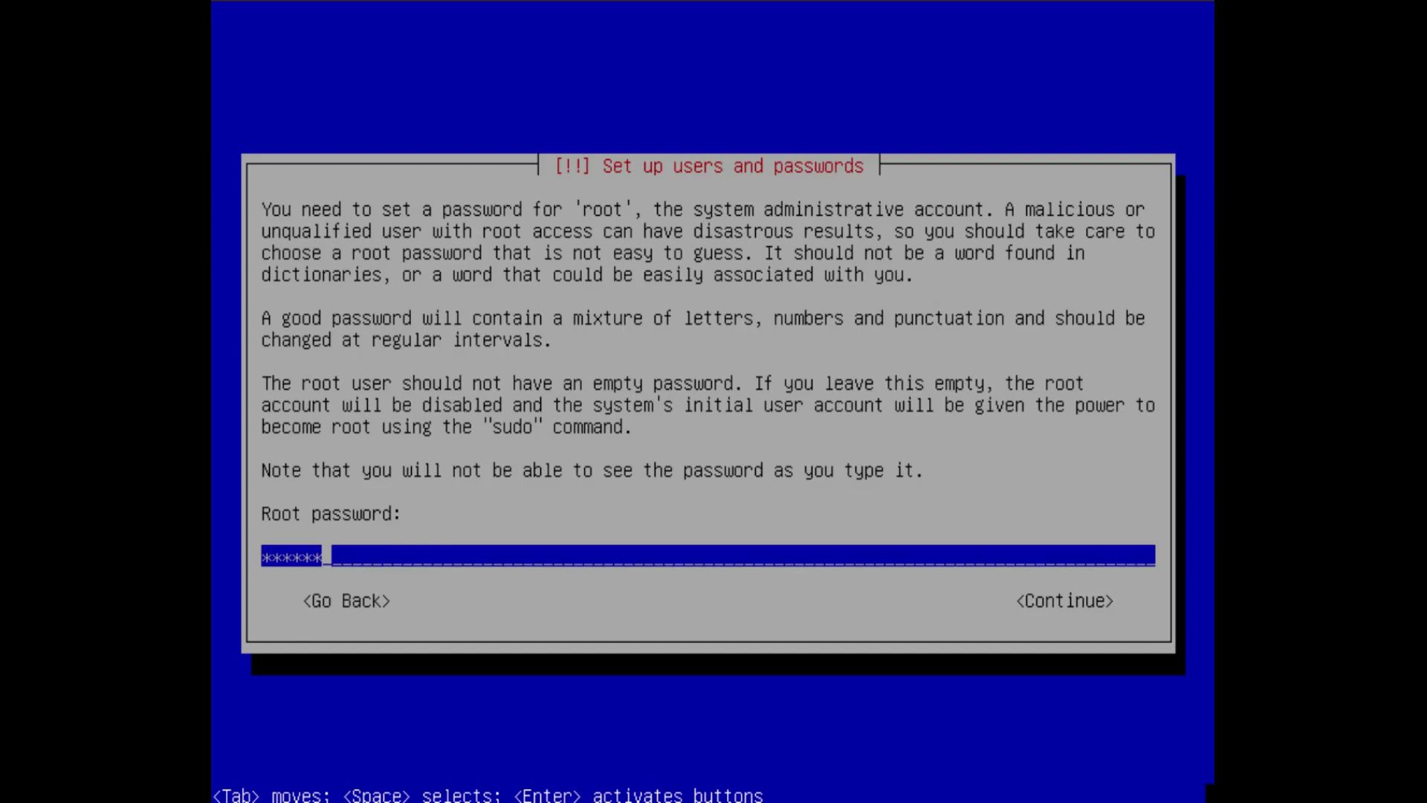
{"action": "key", "text": "Return"}
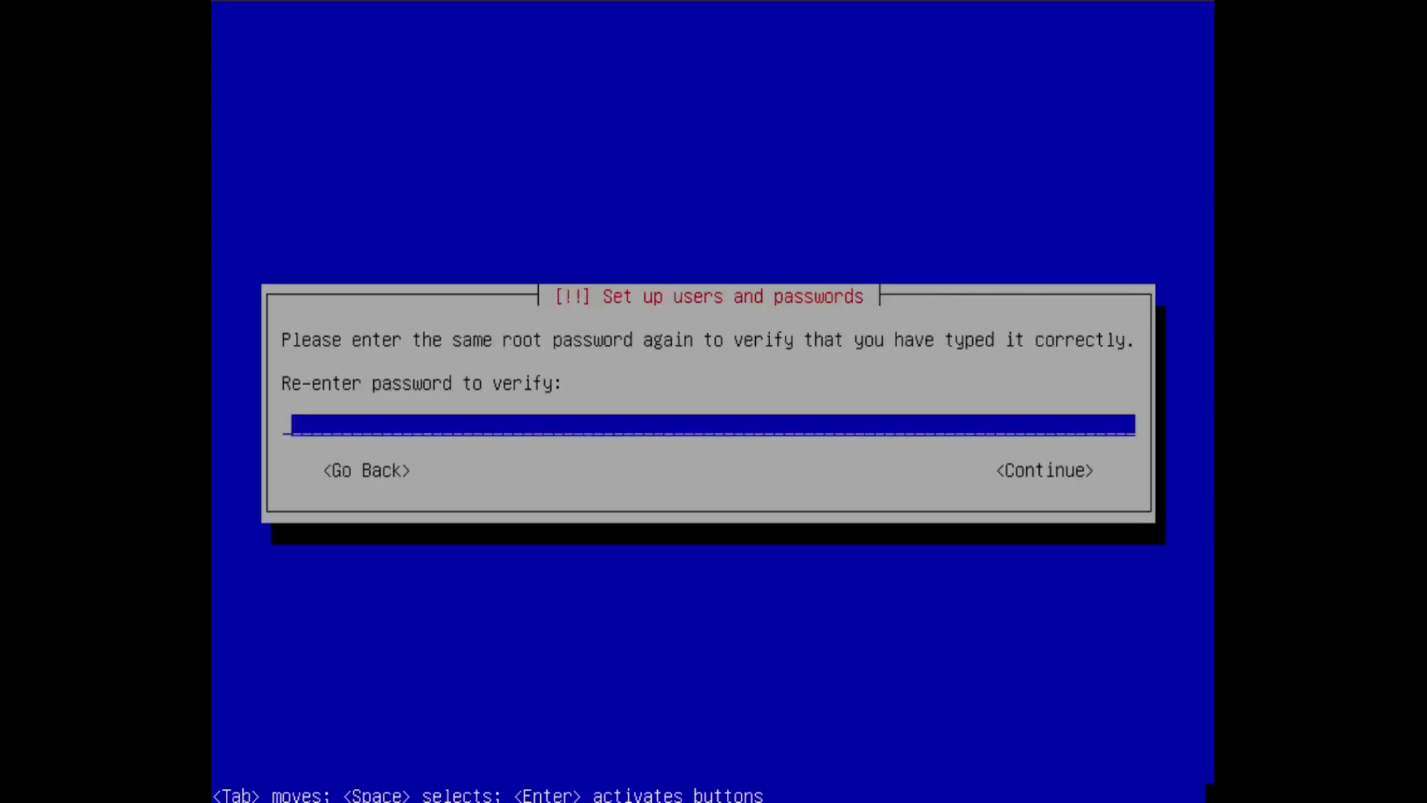
{"action": "type", "text": "******"}
{"action": "key", "text": "Return"}
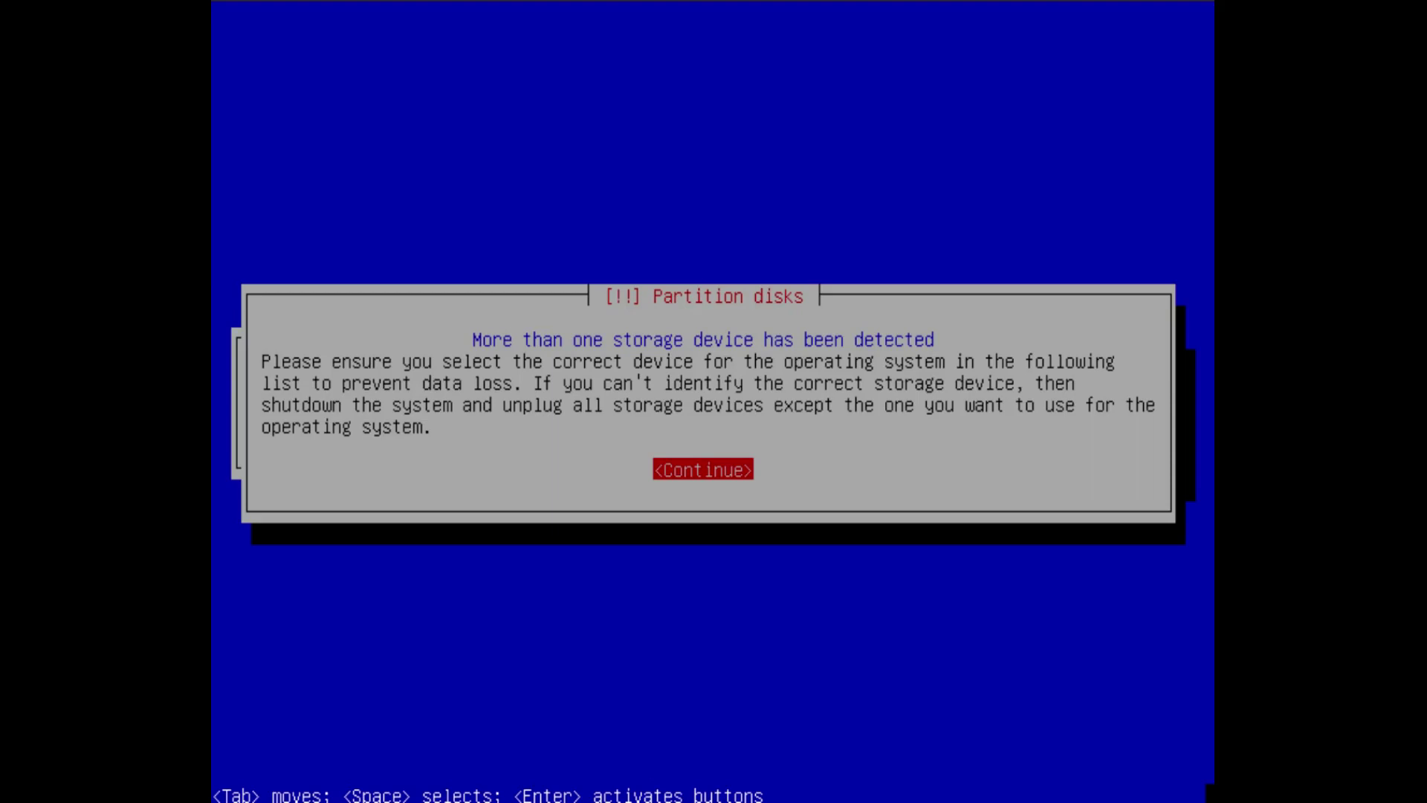
Dismiss the multiple storage devices warning and install onto the 6.2 GB SCSI3 (sda) disk
{"action": "key", "text": "Return"}
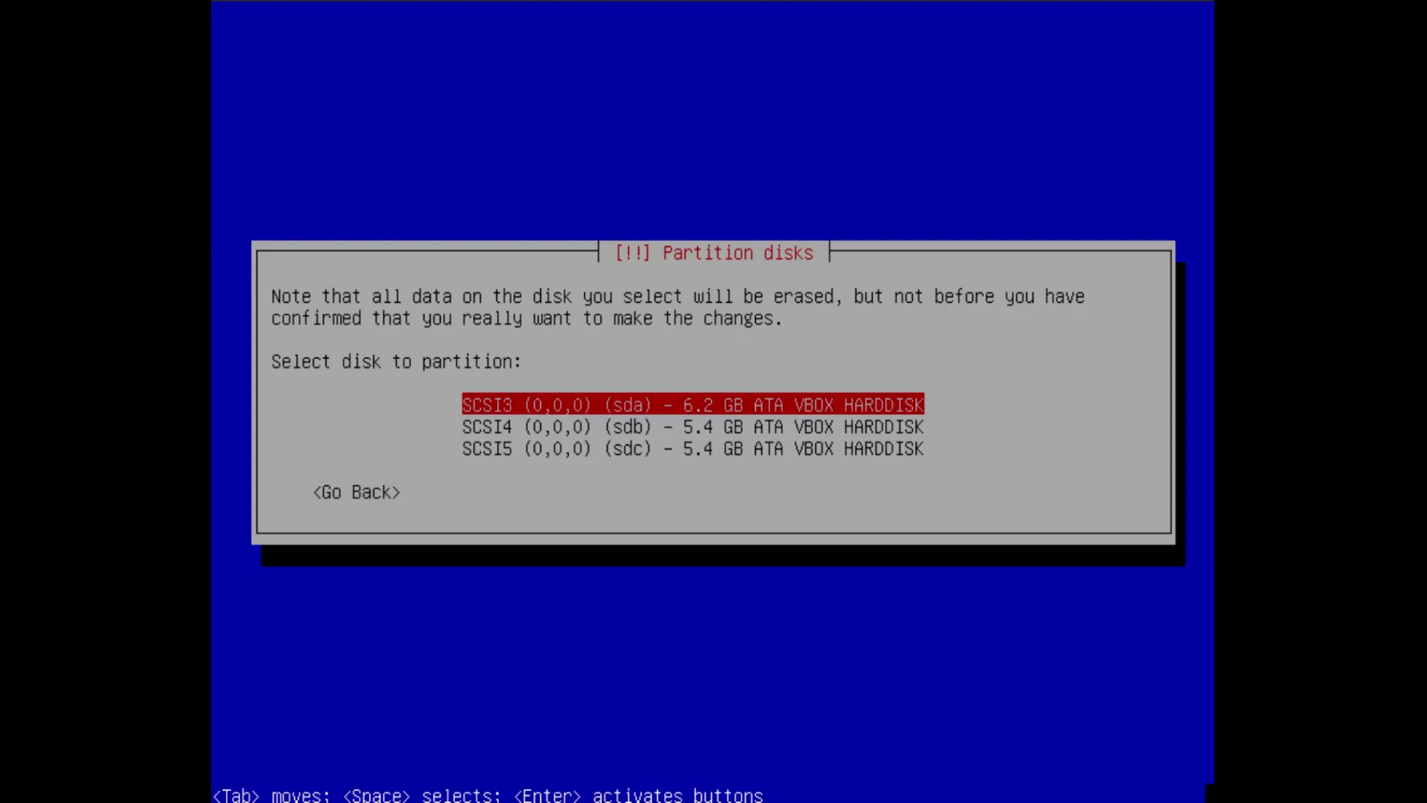
{"action": "key", "text": "Return"}
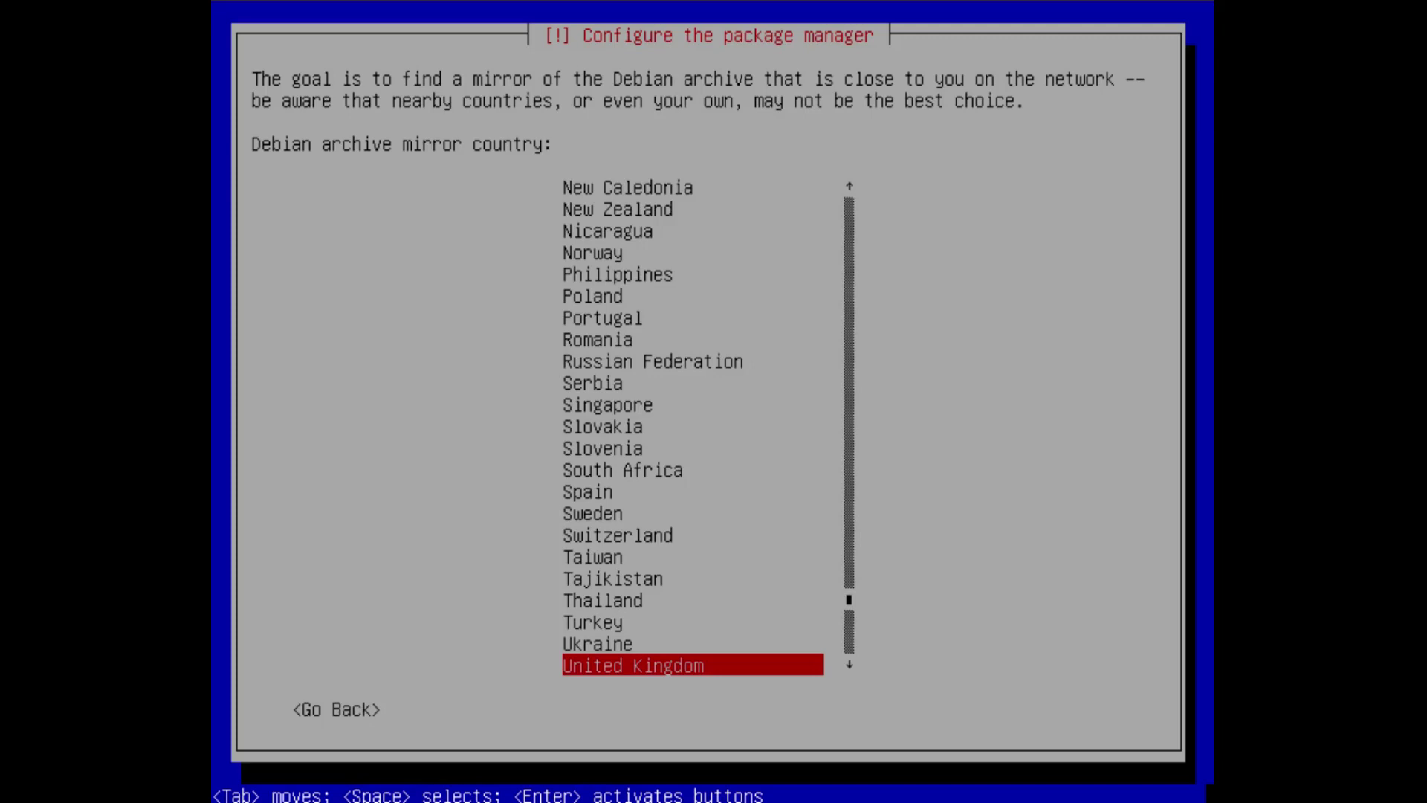
Use the United Kingdom mirror mirror.bytemark.co.uk and leave the HTTP proxy blank
{"action": "key", "text": "Return"}
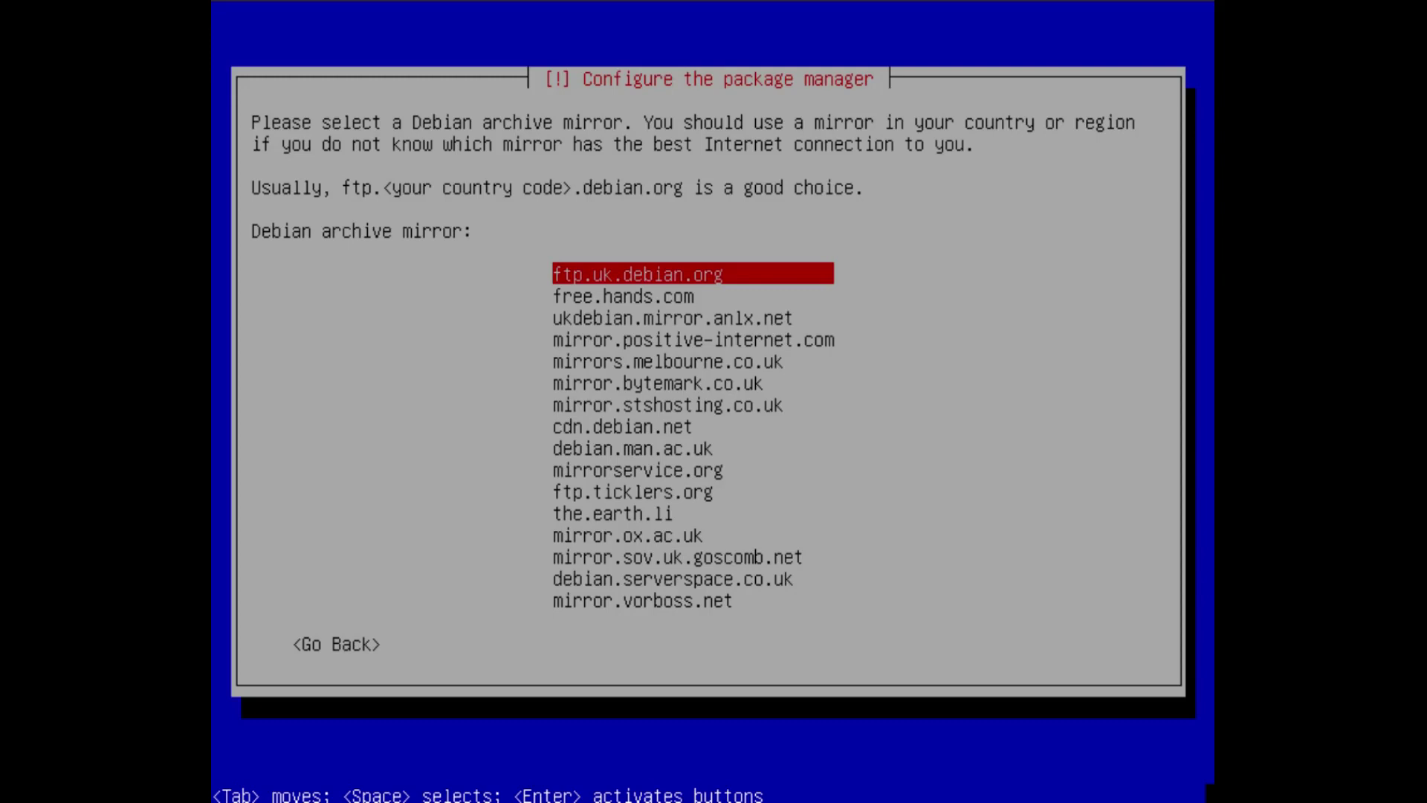
{"action": "key", "text": "Down"}
{"action": "key", "text": "Down"}
{"action": "key", "text": "Down"}
{"action": "key", "text": "Down"}
{"action": "key", "text": "Down"}
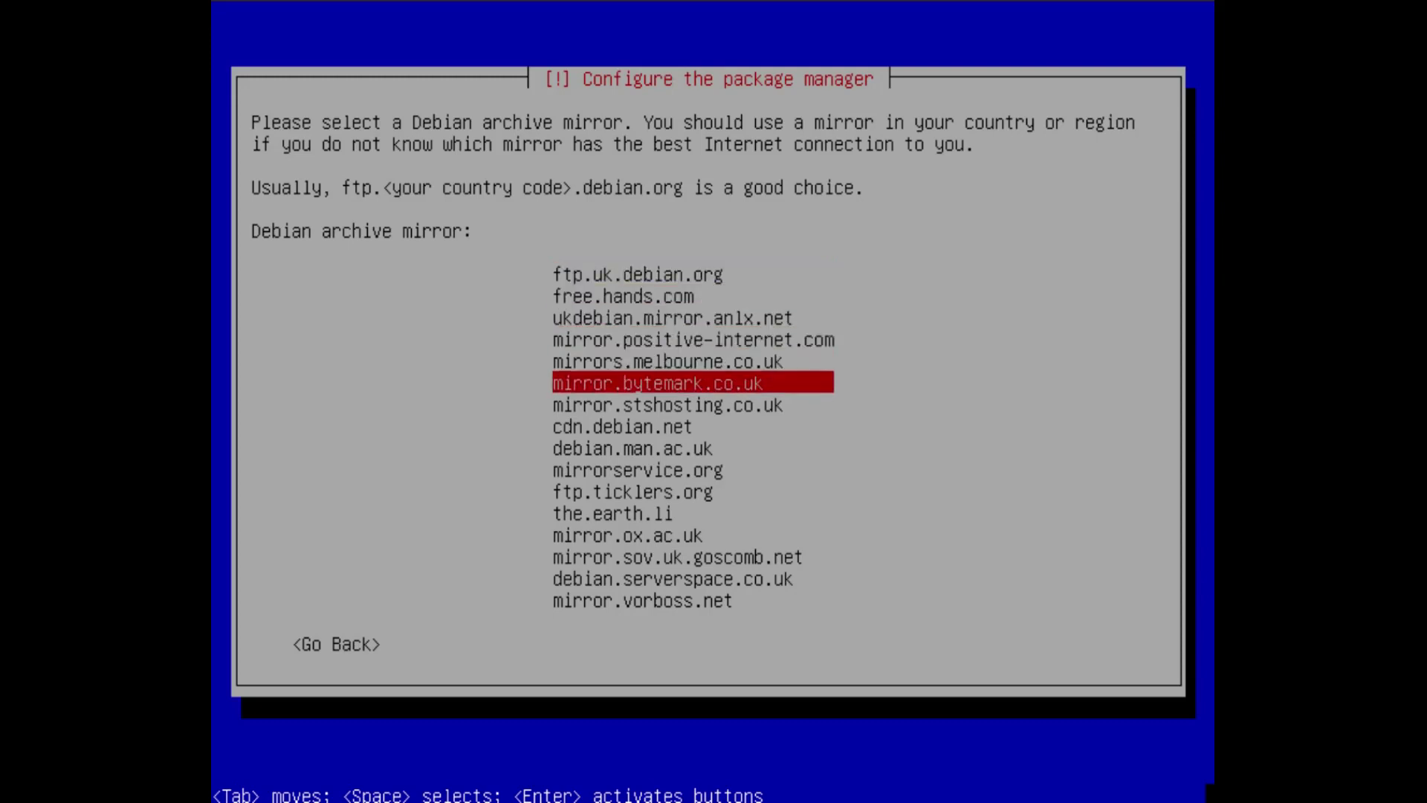
{"action": "key", "text": "Return"}
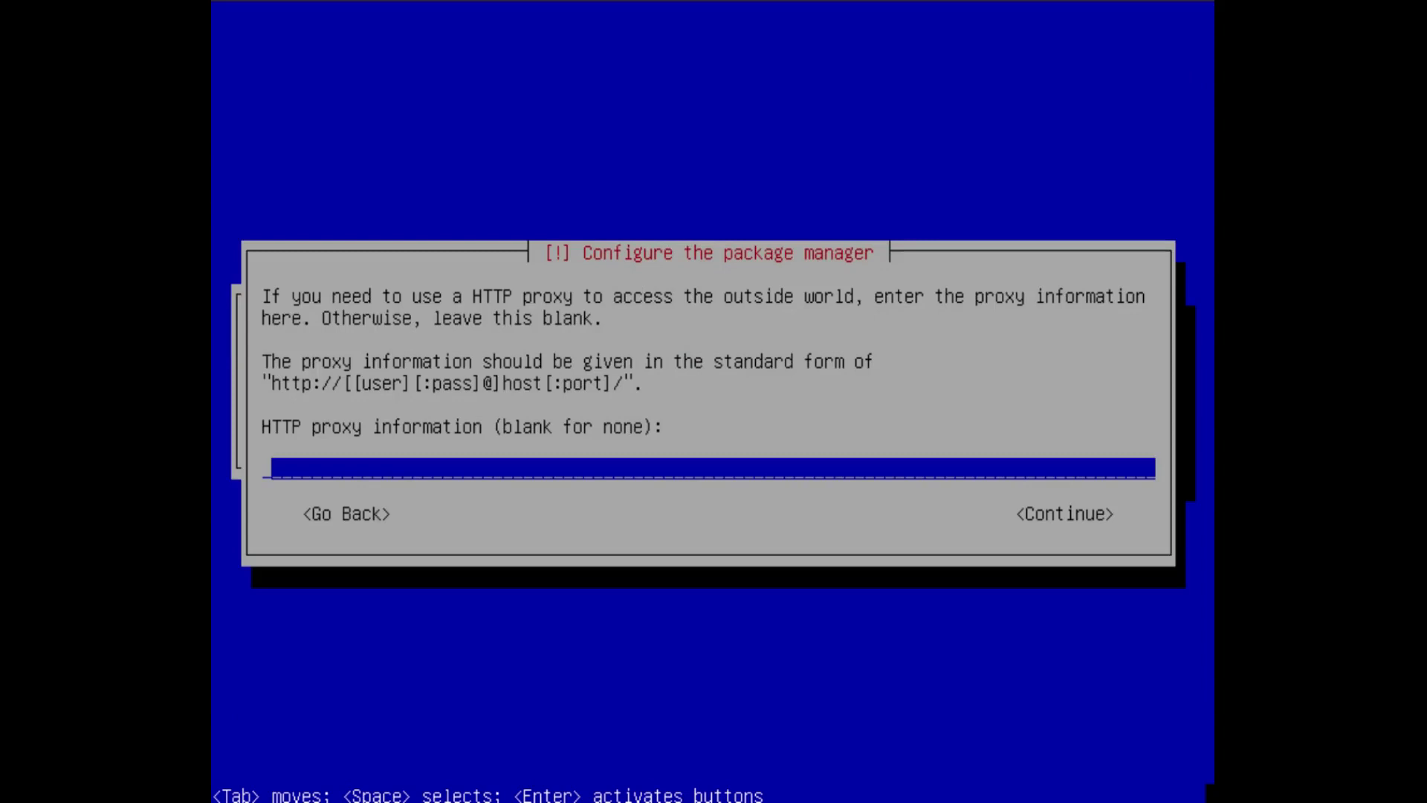
{"action": "key", "text": "Return"}
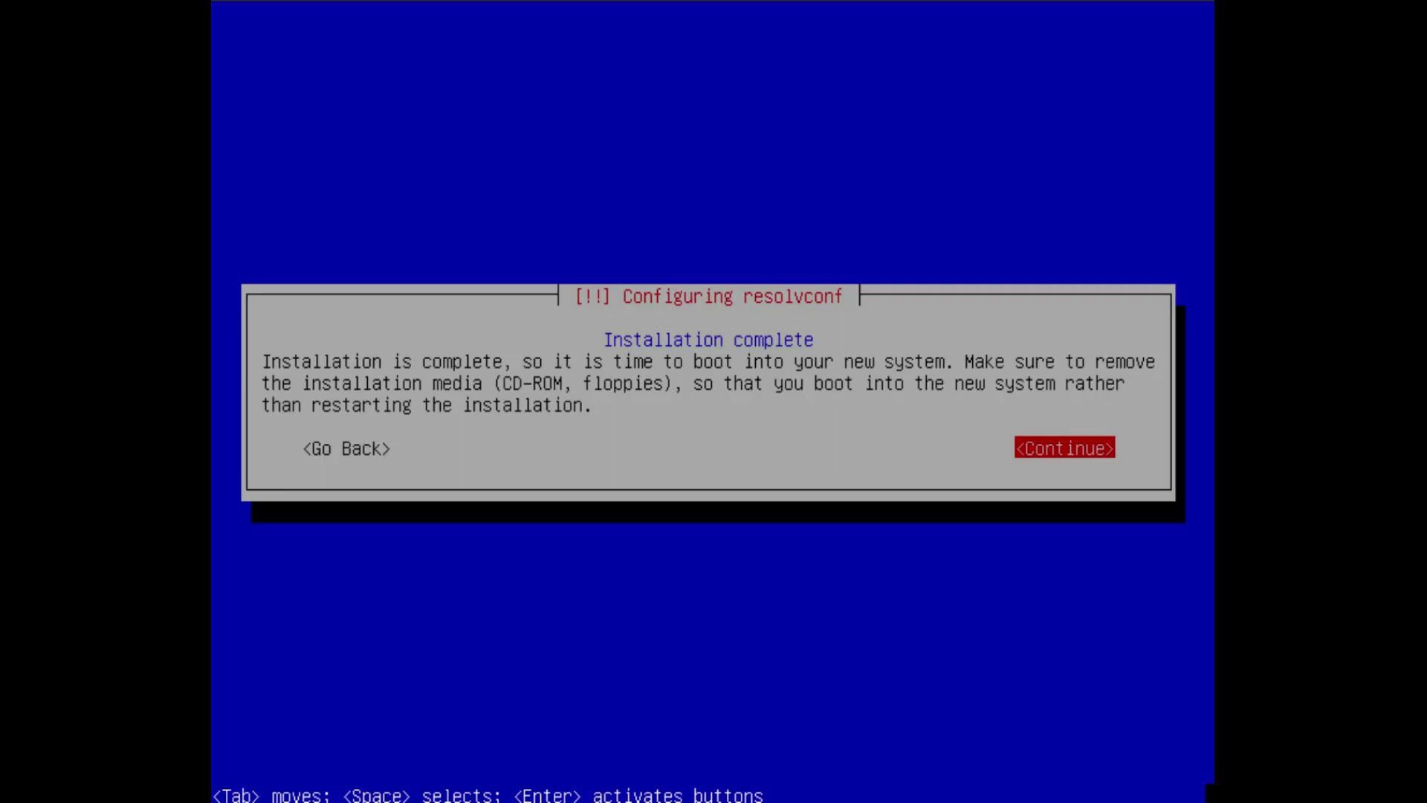
Confirm Installation complete to reboot into the new OpenMediaVault system
{"action": "key", "text": "Return"}
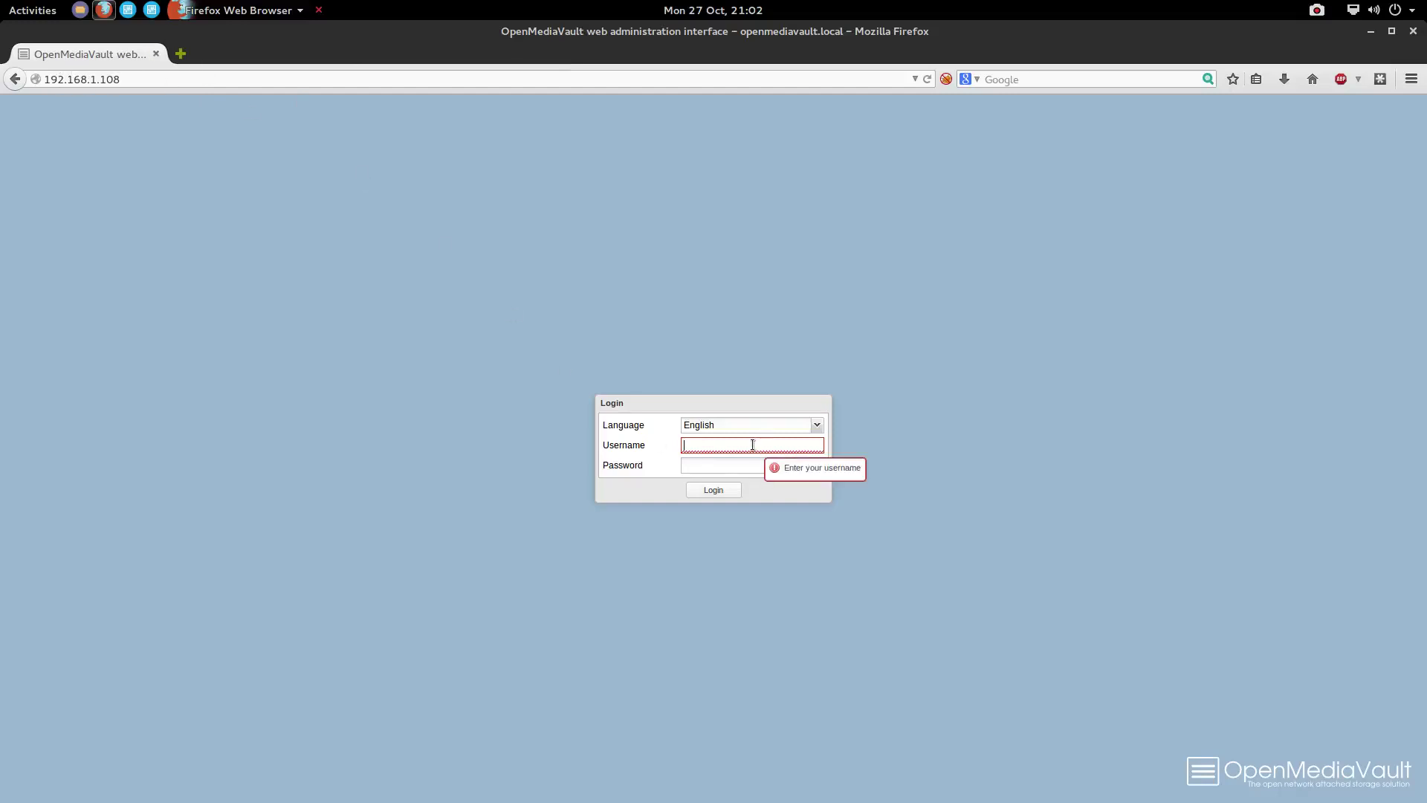
Log in with the administrator username and its password, revealing the password to check it first
{"action": "type", "text": "admin"}
{"action": "key", "text": "Tab"}
{"action": "type", "text": "openmedia"}
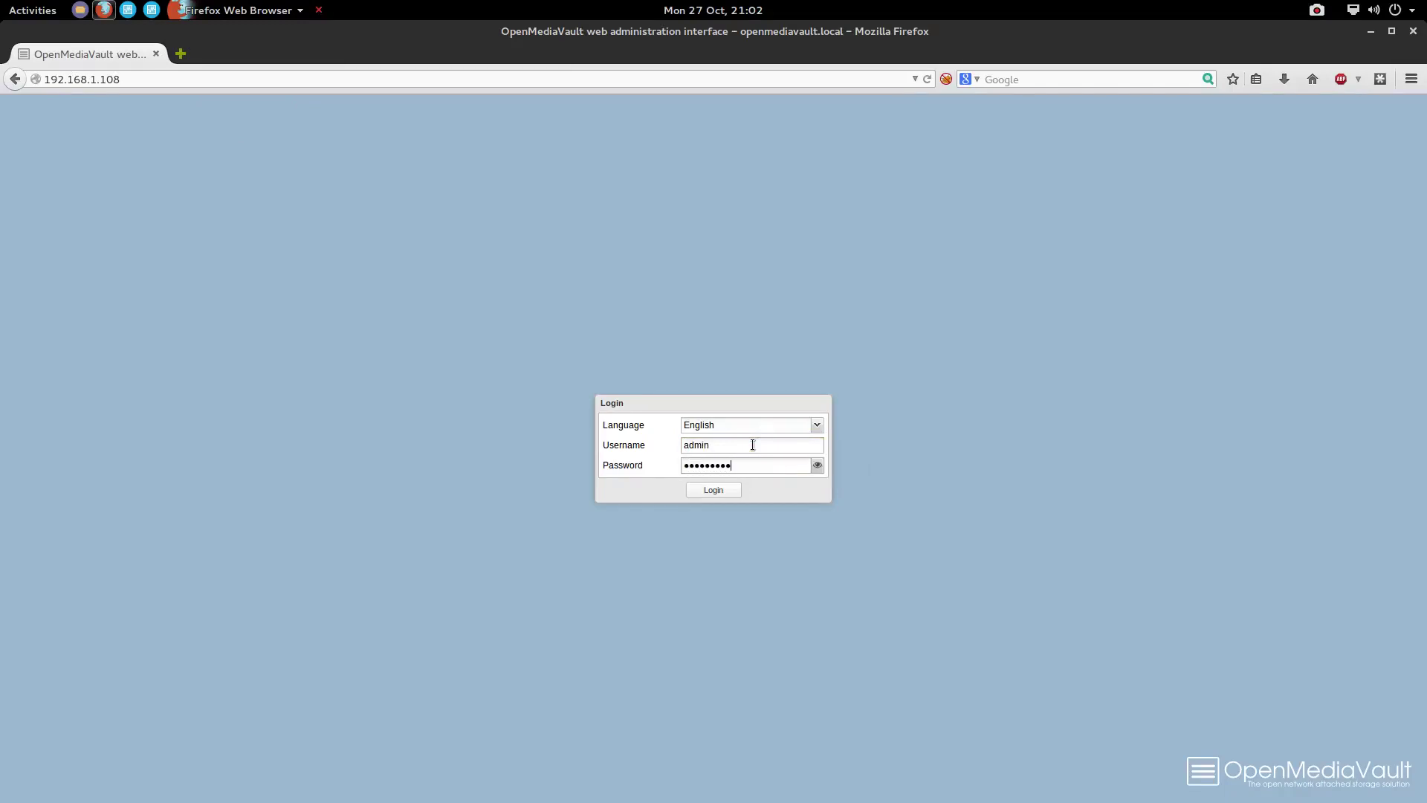
{"action": "type", "text": "vaul"}
{"action": "left_click", "coordinate": [823, 467]}
{"action": "left_click", "coordinate": [740, 489]}
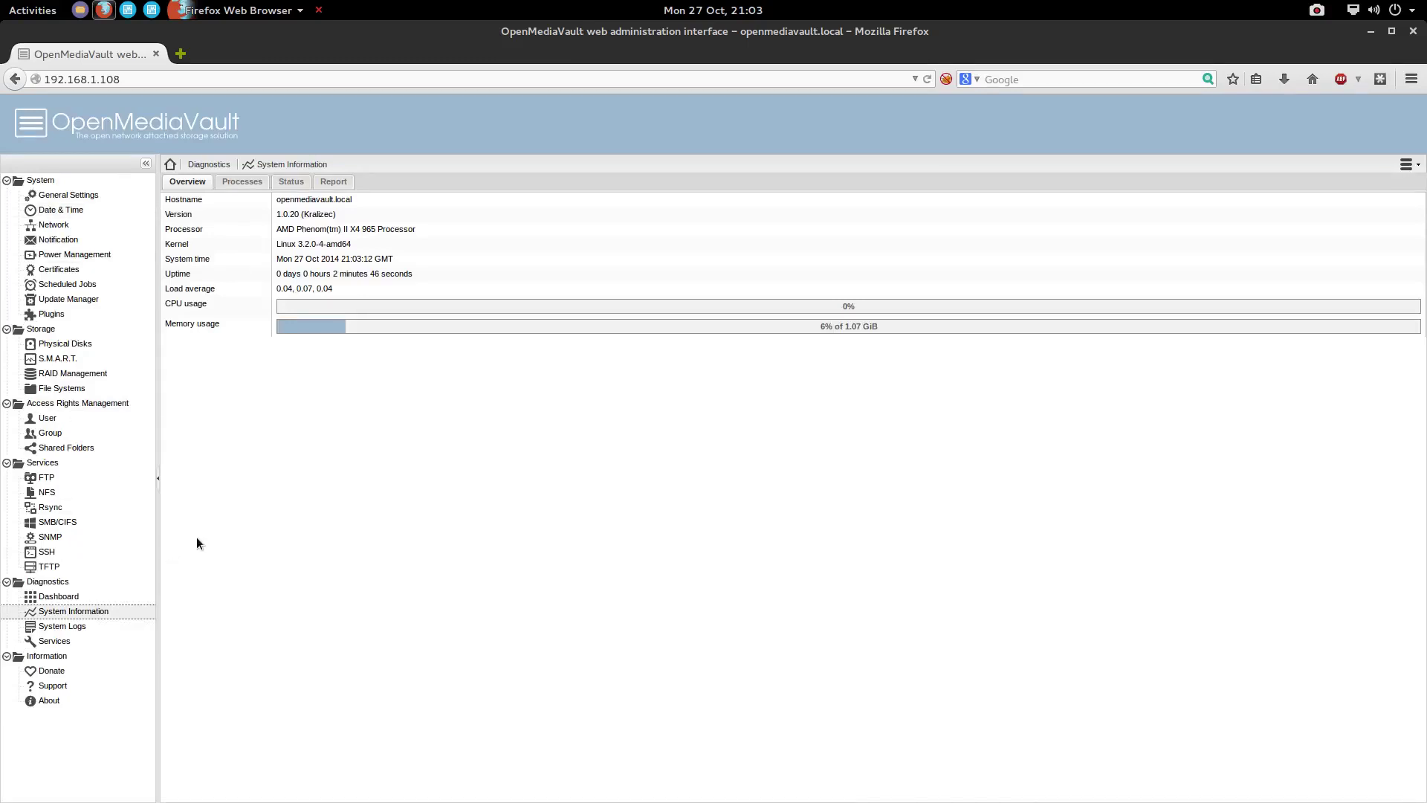
Browse the System pages: General, Date & Time, Network, Notification and Certificates, ending on Scheduled Jobs
{"action": "left_click", "coordinate": [64, 198]}
{"action": "left_click", "coordinate": [60, 210]}
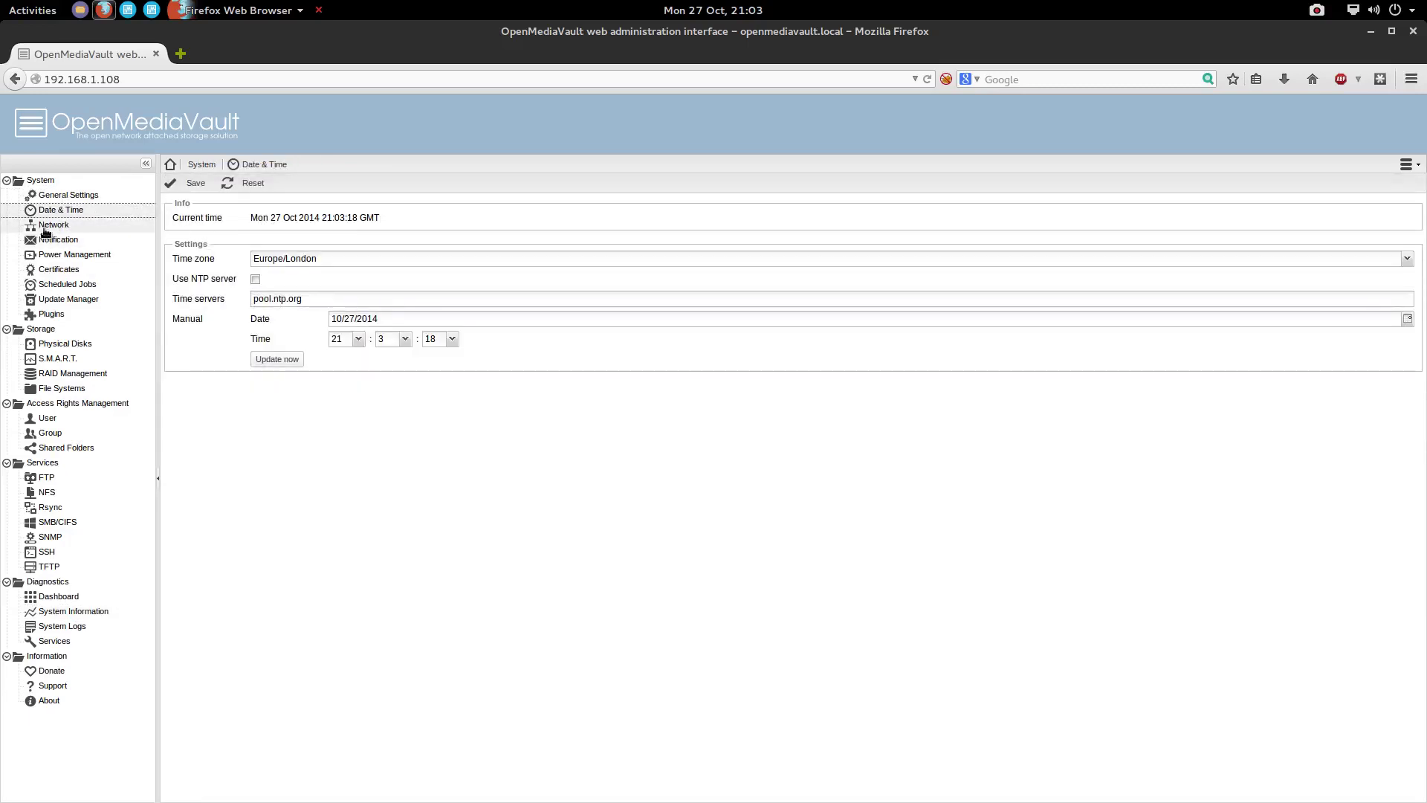
{"action": "left_click", "coordinate": [46, 227]}
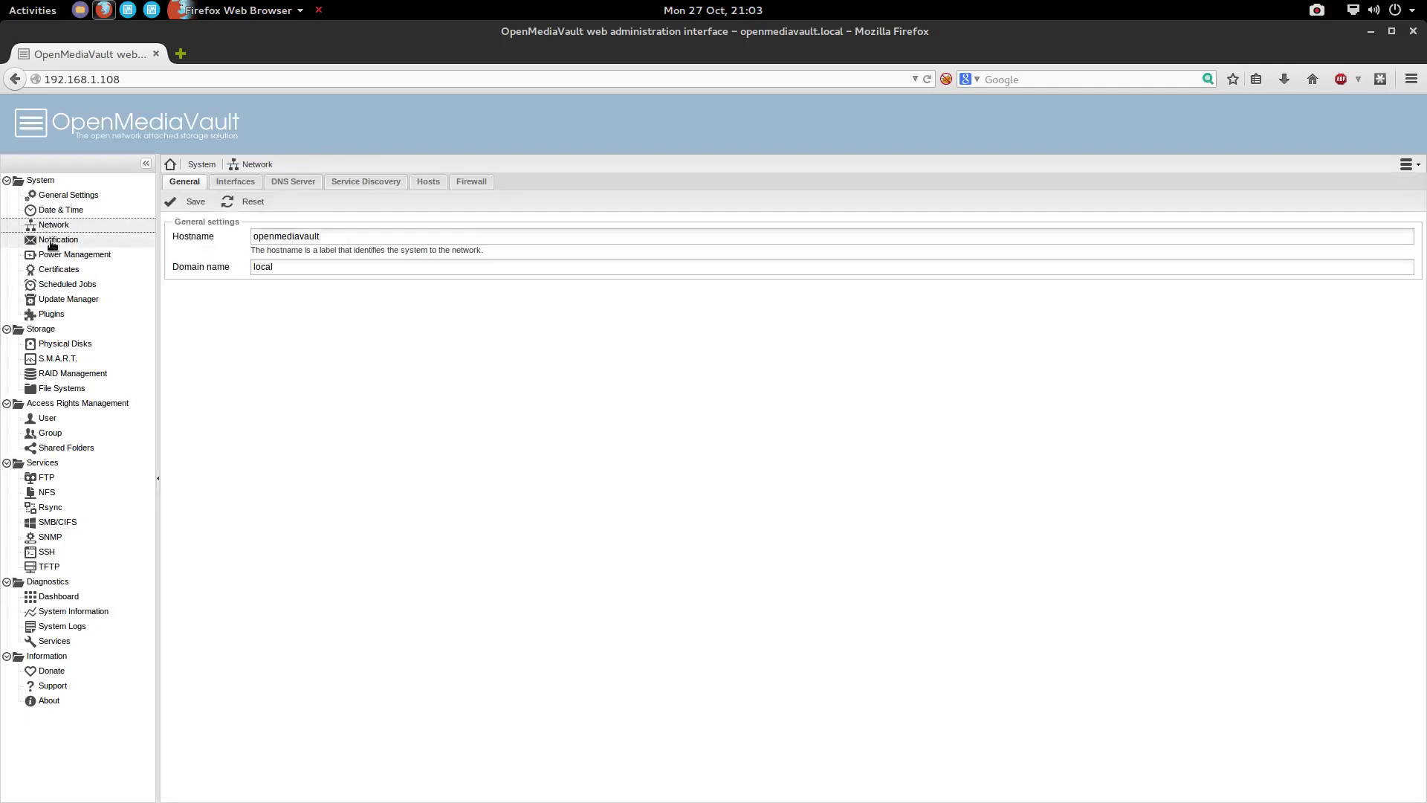
{"action": "left_click", "coordinate": [52, 242]}
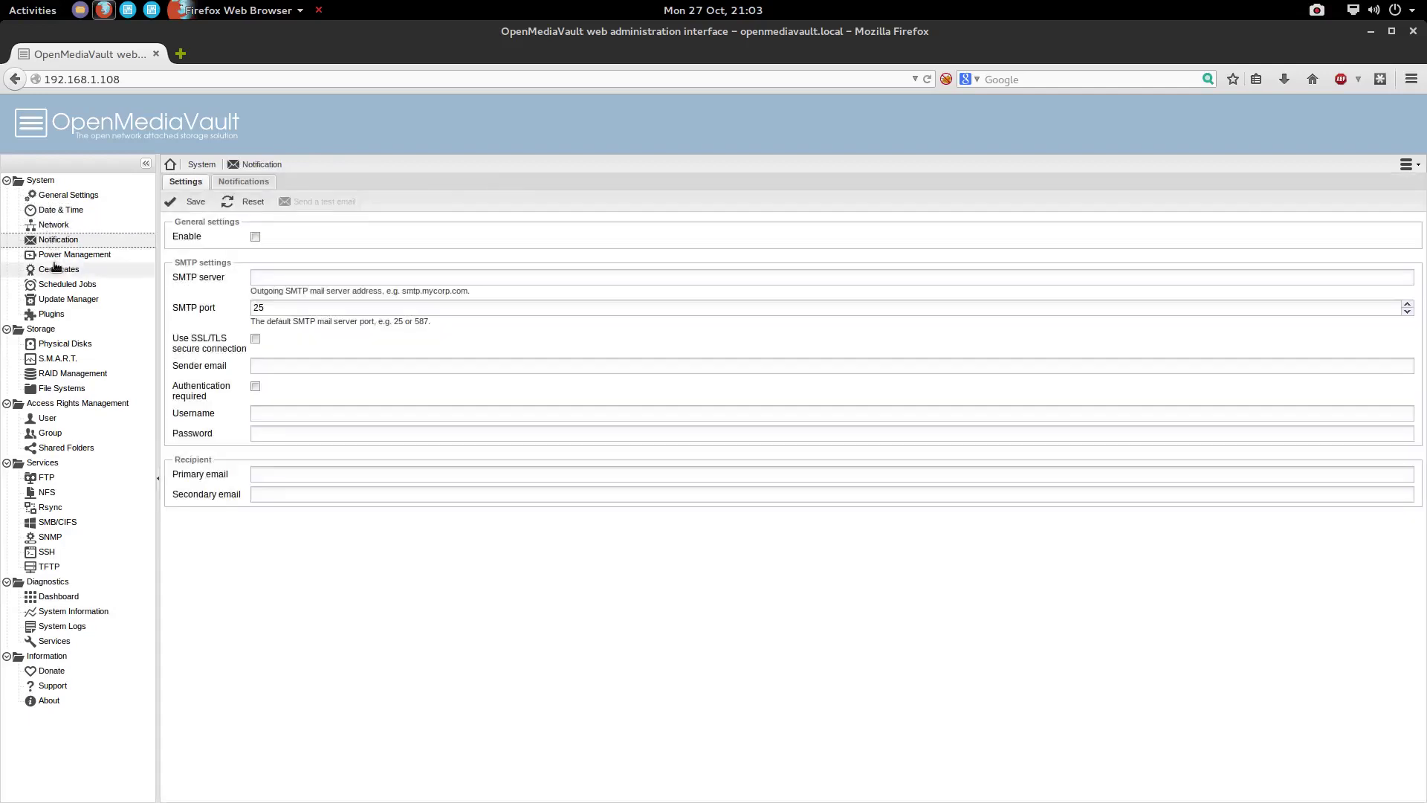
{"action": "left_click", "coordinate": [70, 269]}
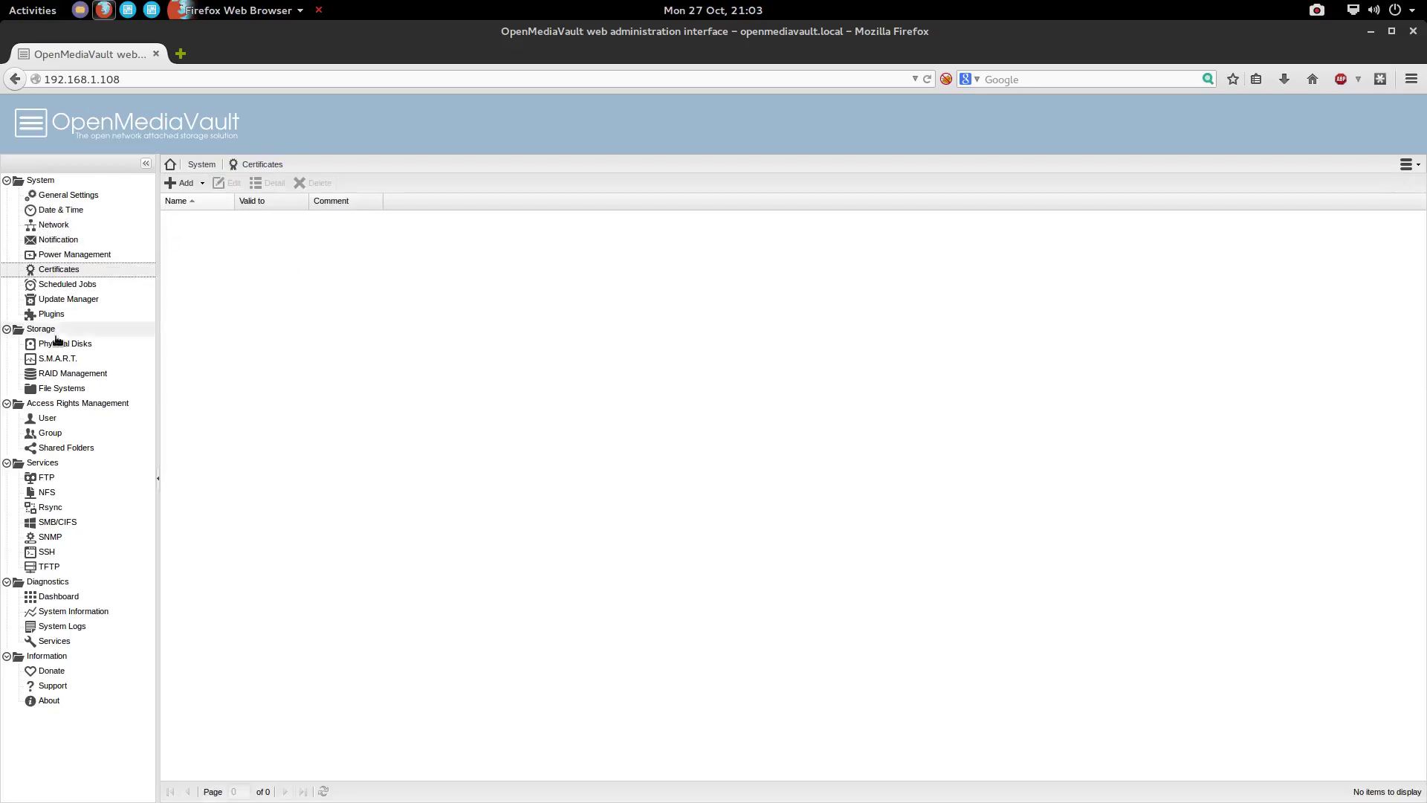
{"action": "left_click", "coordinate": [62, 287]}
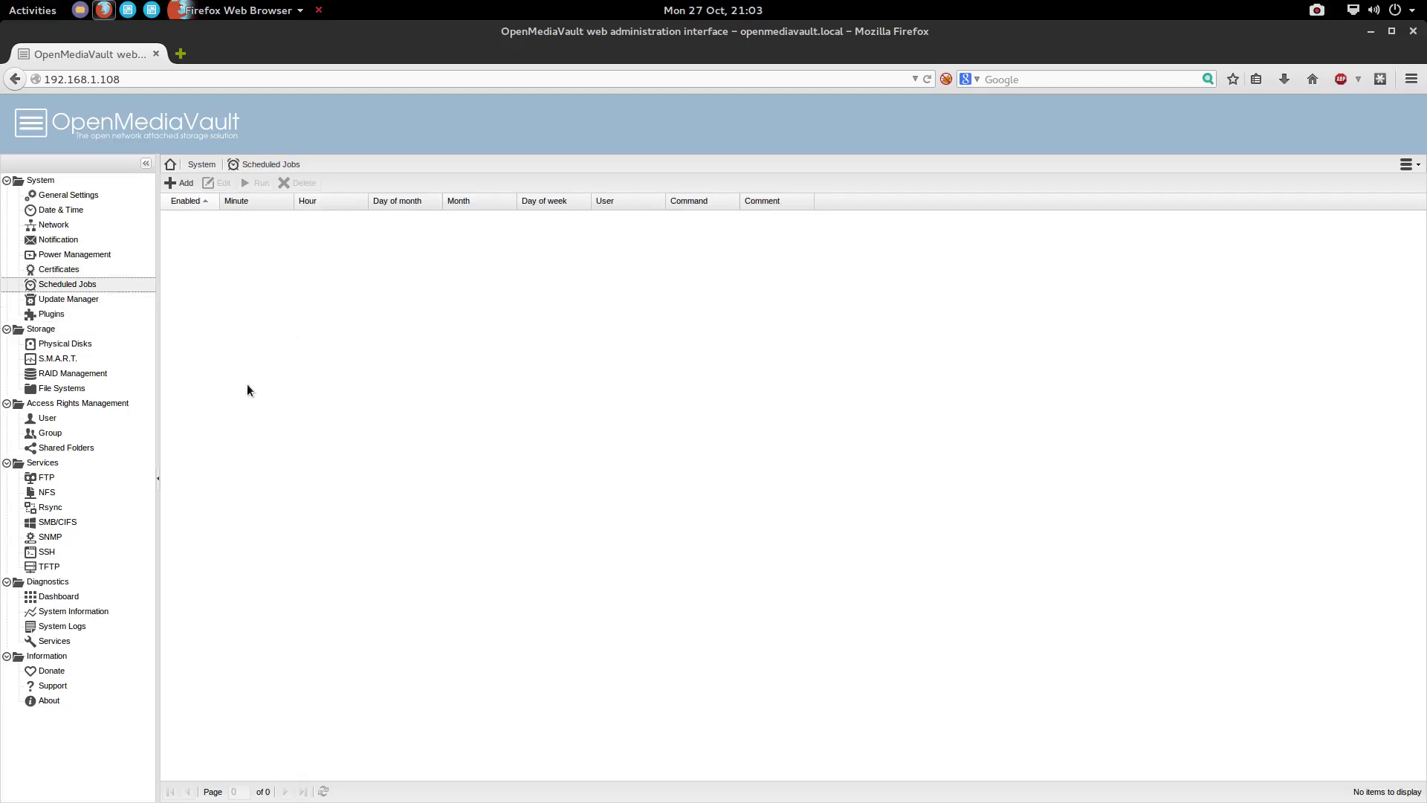
Cancel the new scheduled job without saving, then view pending updates in Update Manager
{"action": "left_click", "coordinate": [186, 184]}
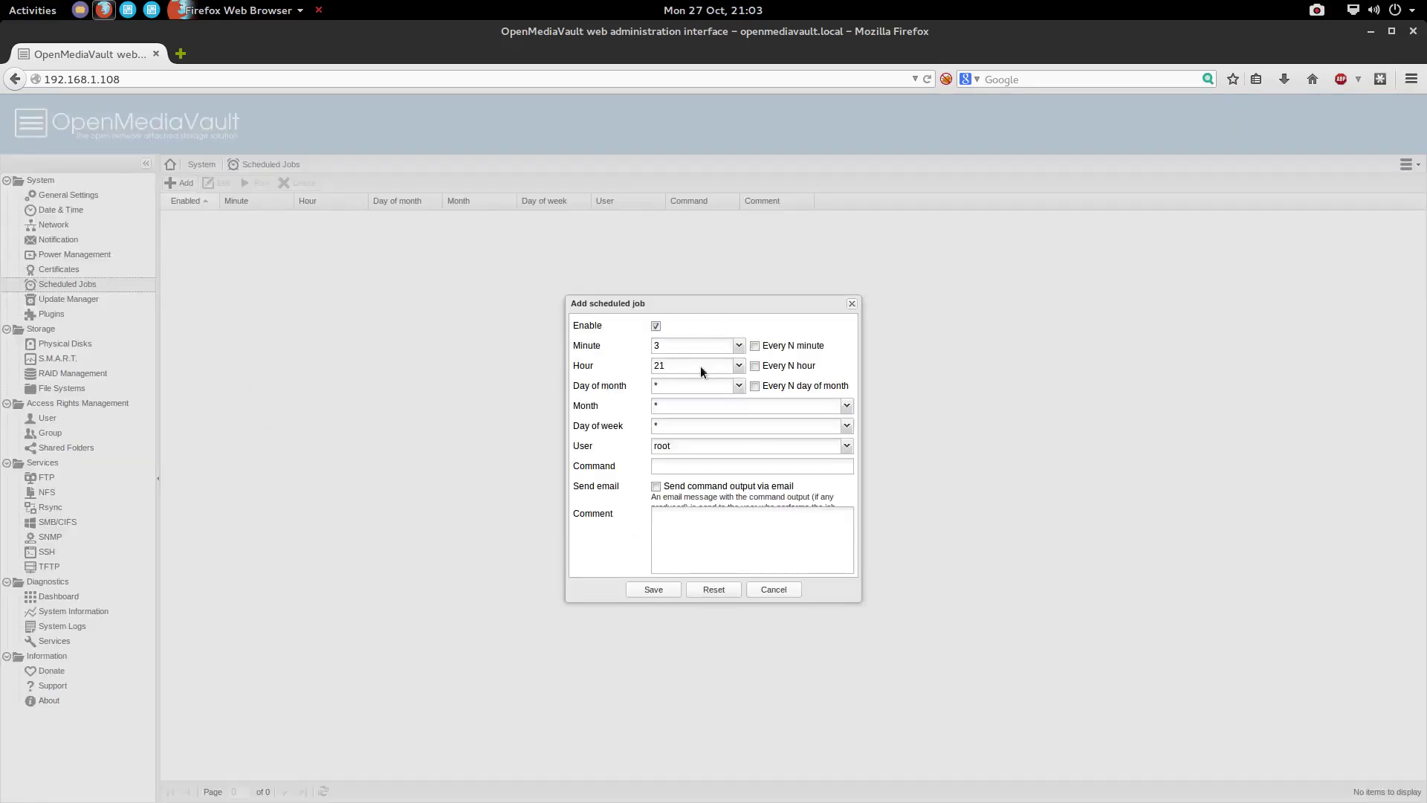
{"action": "left_click", "coordinate": [681, 468]}
{"action": "left_click", "coordinate": [774, 595]}
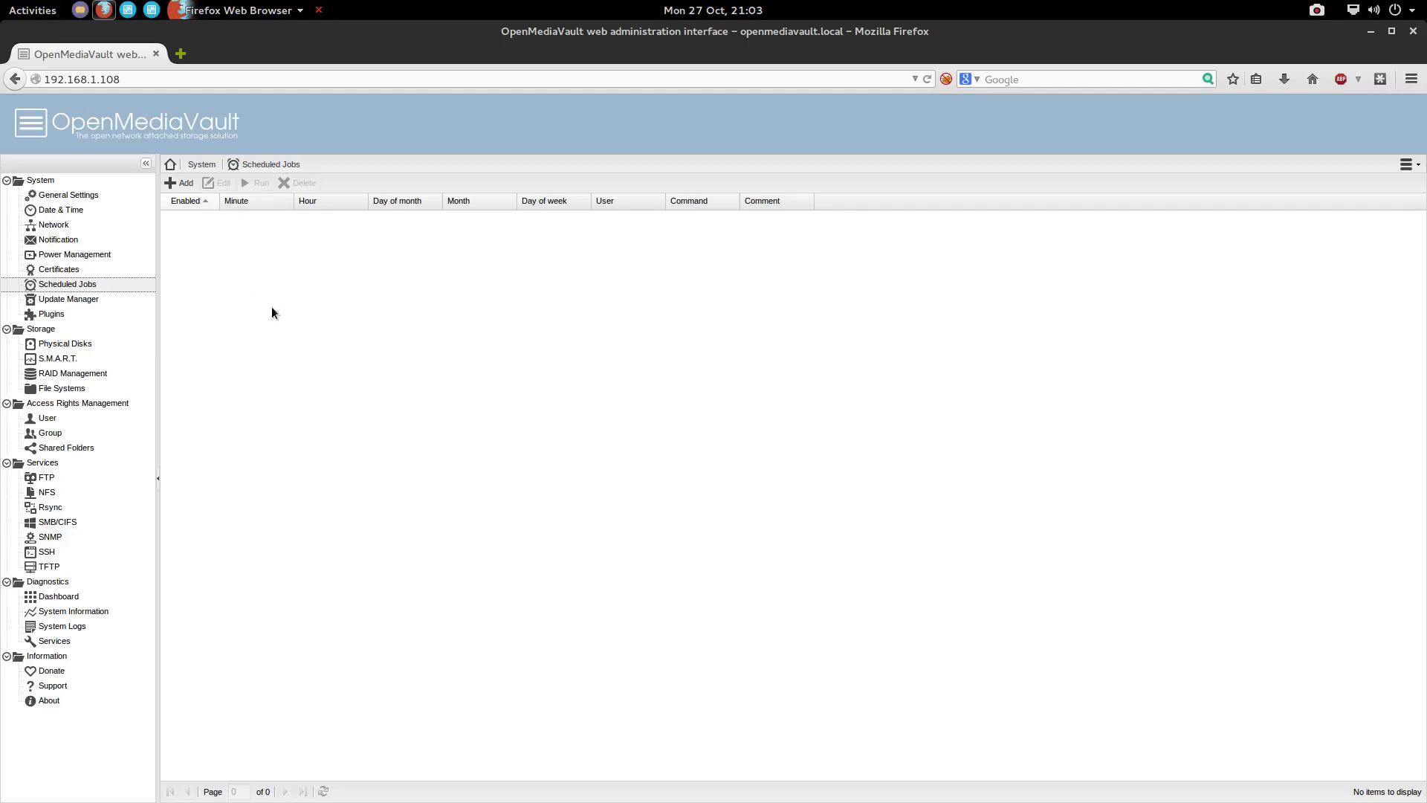
{"action": "left_click", "coordinate": [60, 300]}
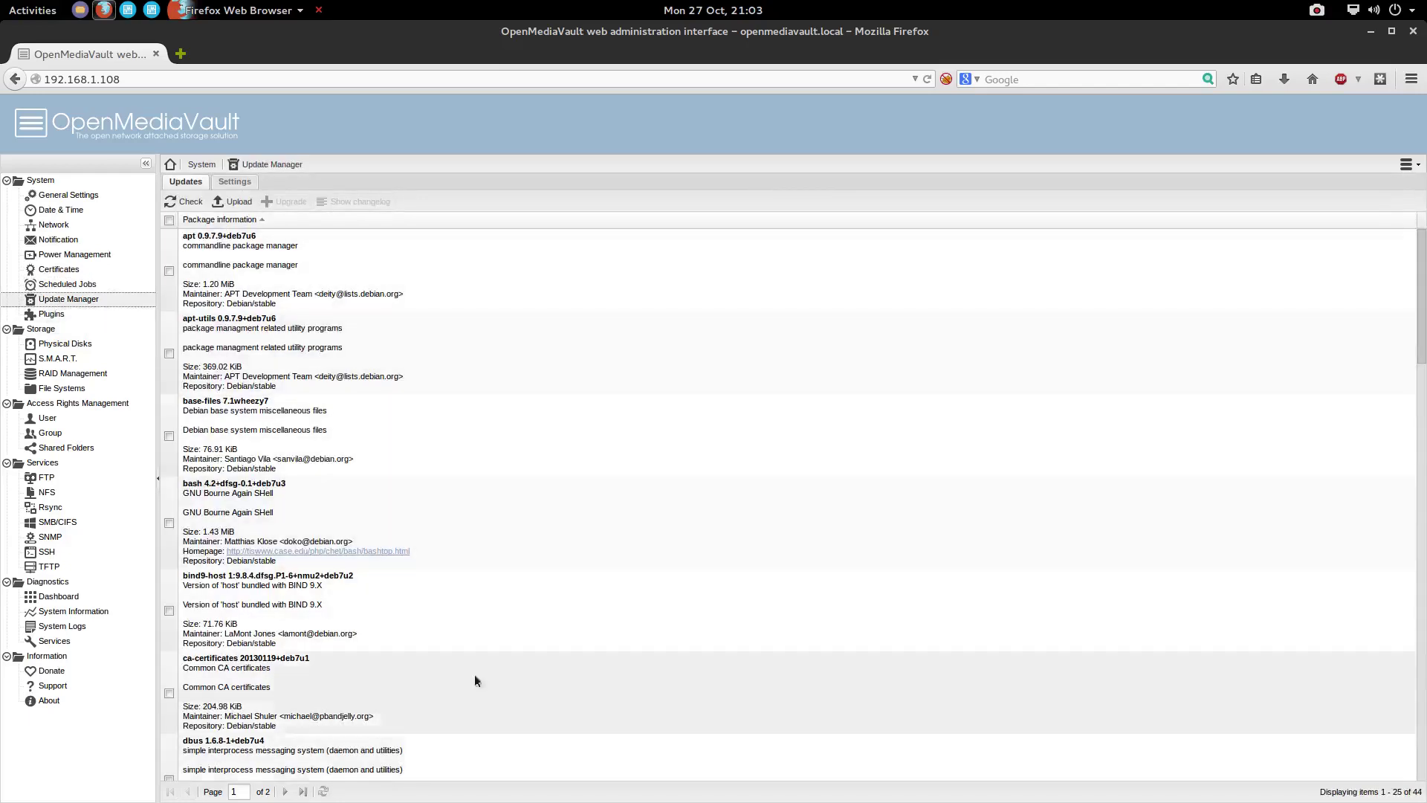
Open the package upload form and dismiss it without uploading anything
{"action": "scroll", "coordinate": [482, 656], "scroll_direction": "down", "scroll_amount": 5}
{"action": "scroll", "coordinate": [475, 665], "scroll_direction": "down", "scroll_amount": 2}
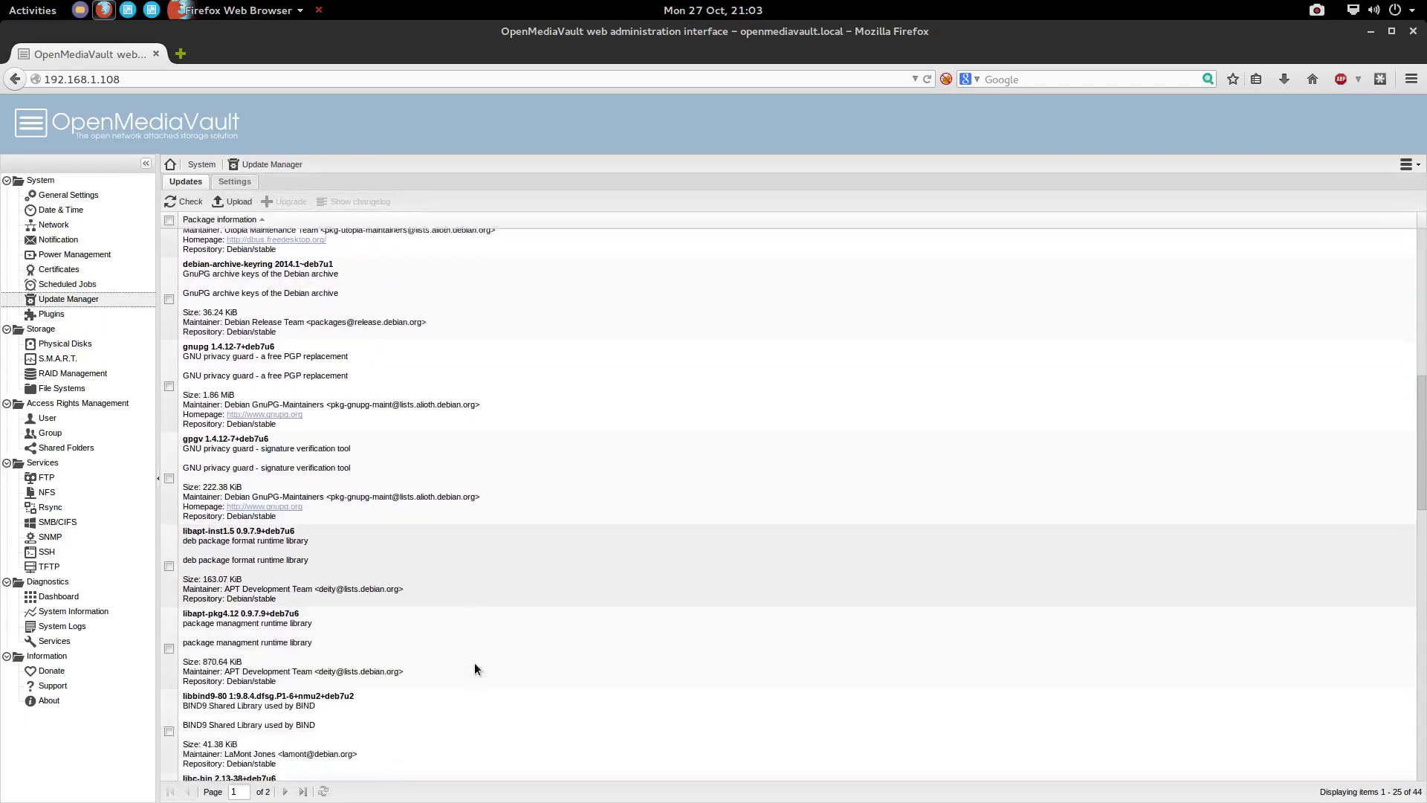
{"action": "scroll", "coordinate": [476, 665], "scroll_direction": "up", "scroll_amount": 5}
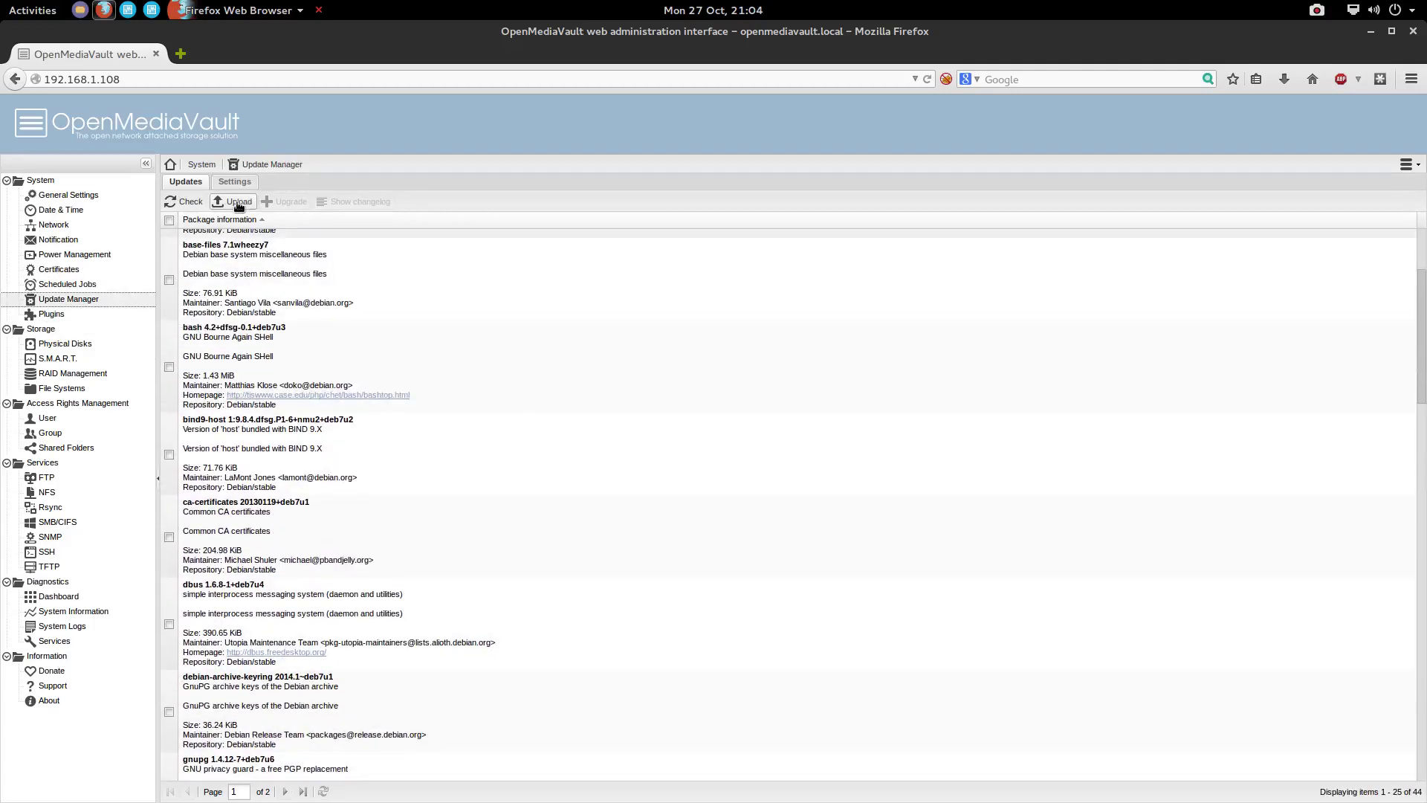
{"action": "left_click", "coordinate": [238, 202]}
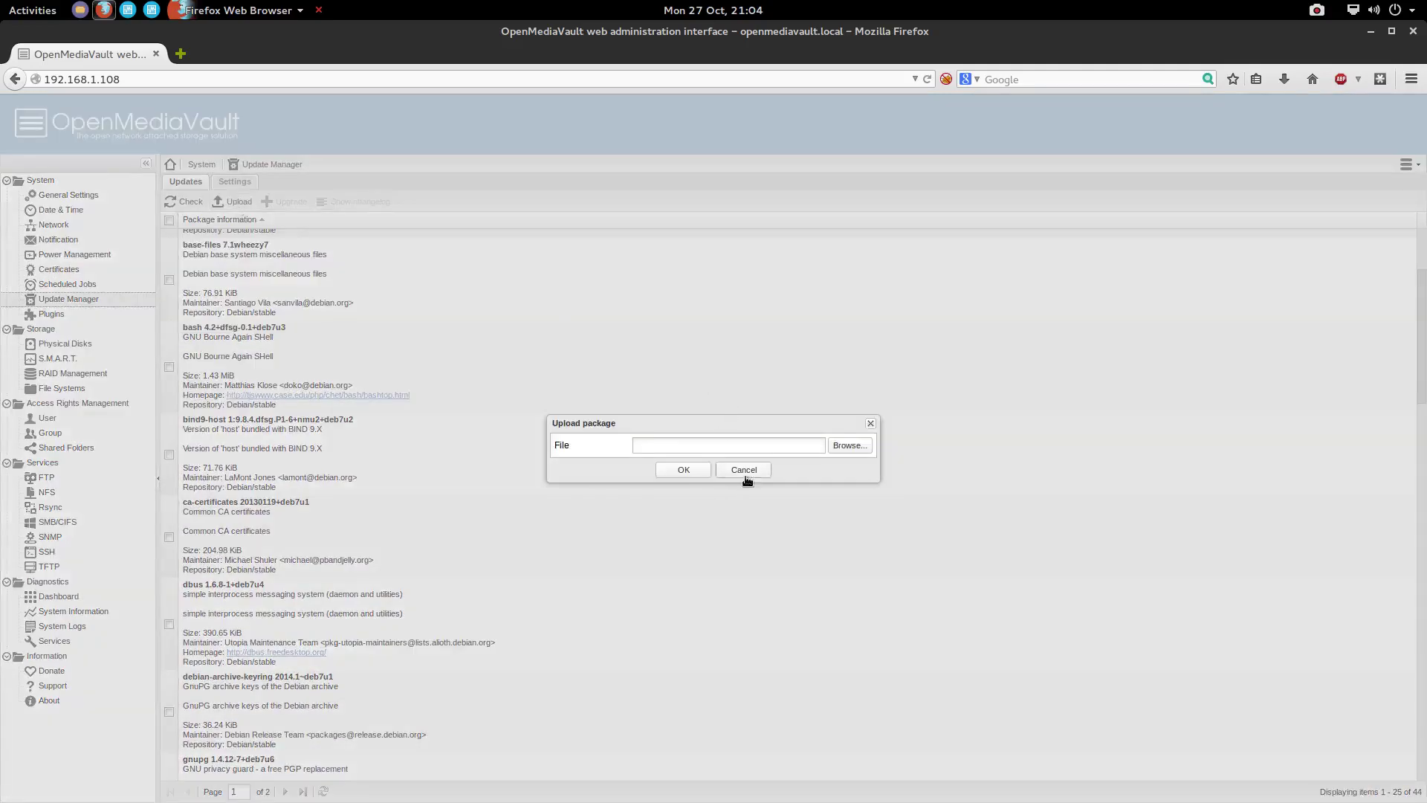
{"action": "left_click", "coordinate": [744, 470]}
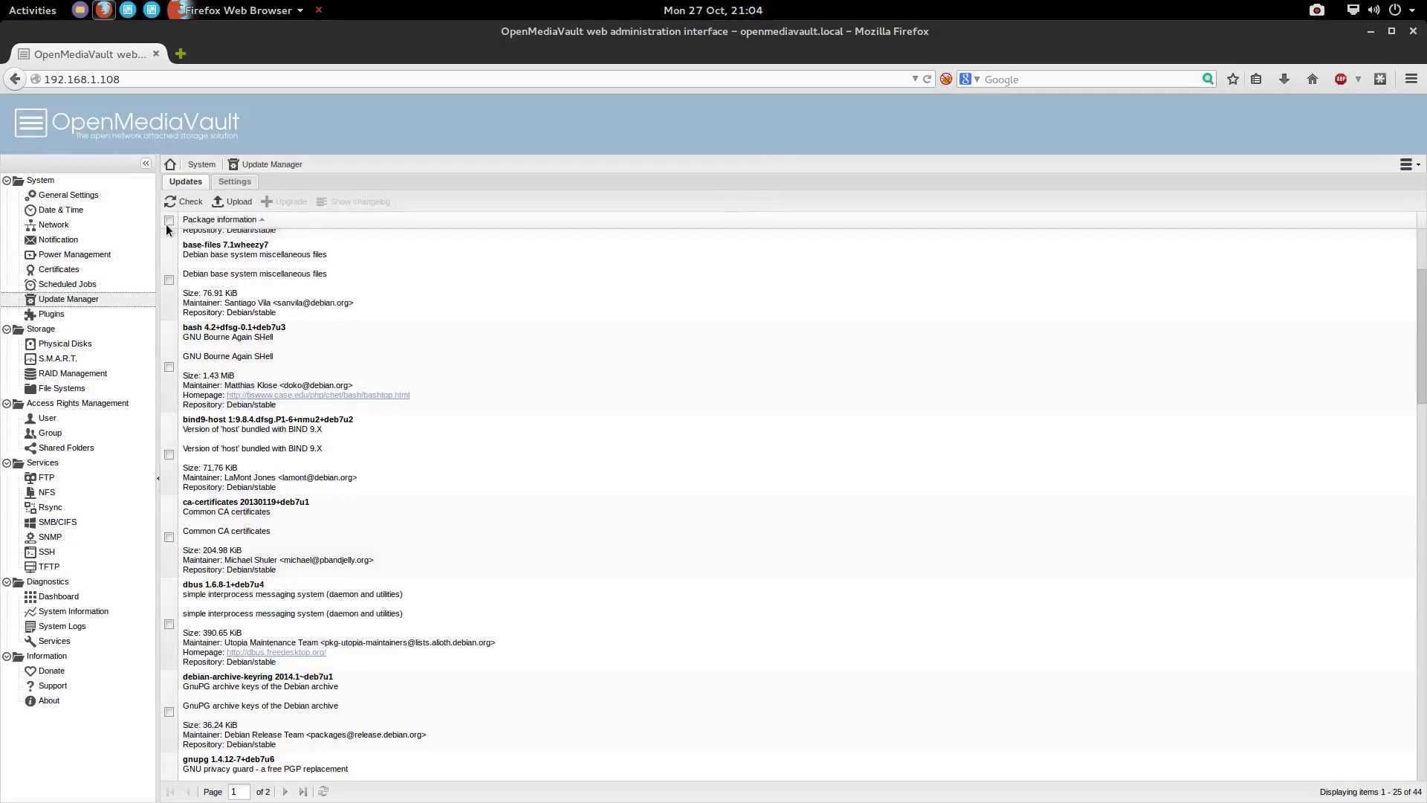
Install all listed package updates, then list the physical disks sda, sdb and sdc
{"action": "left_click", "coordinate": [169, 220]}
{"action": "left_click", "coordinate": [287, 204]}
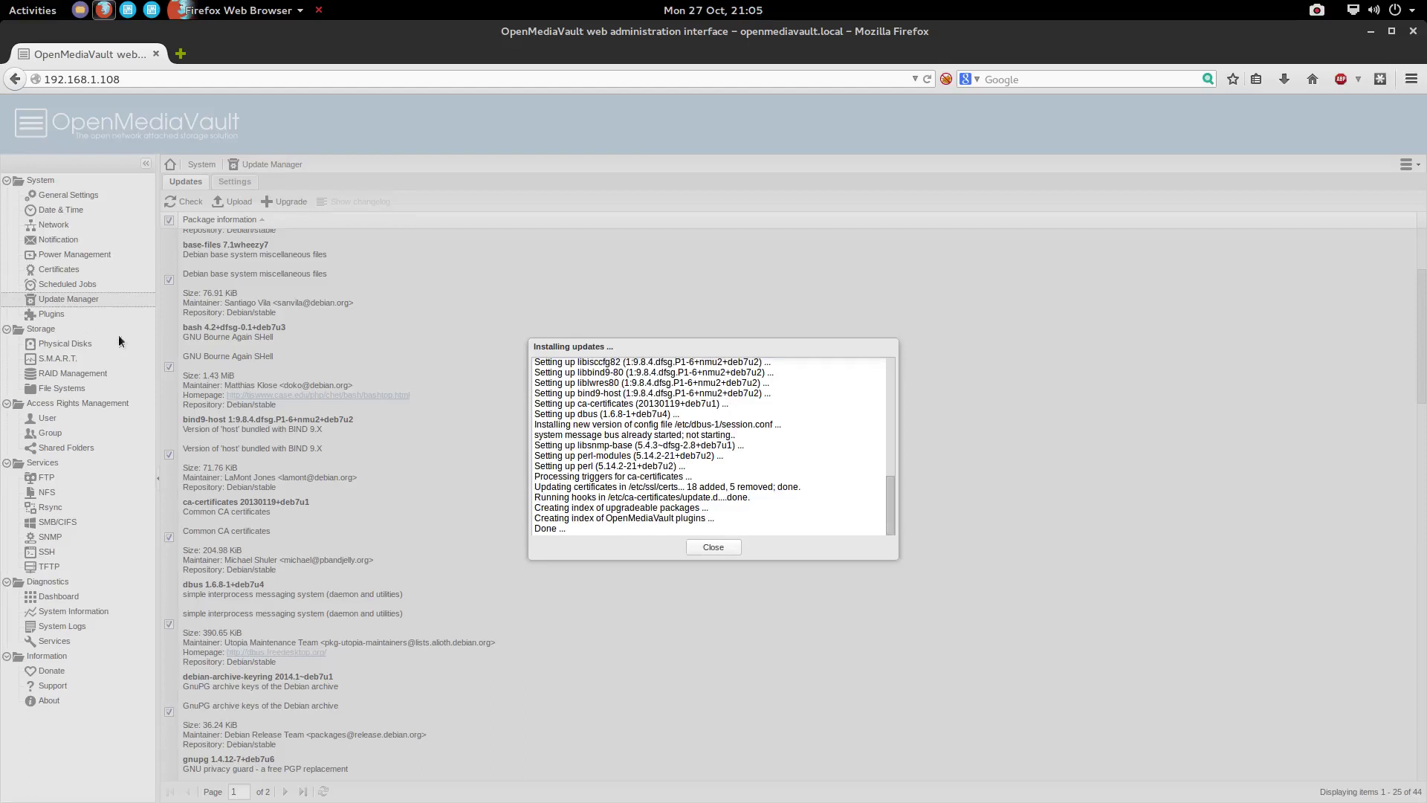
{"action": "left_click", "coordinate": [718, 548]}
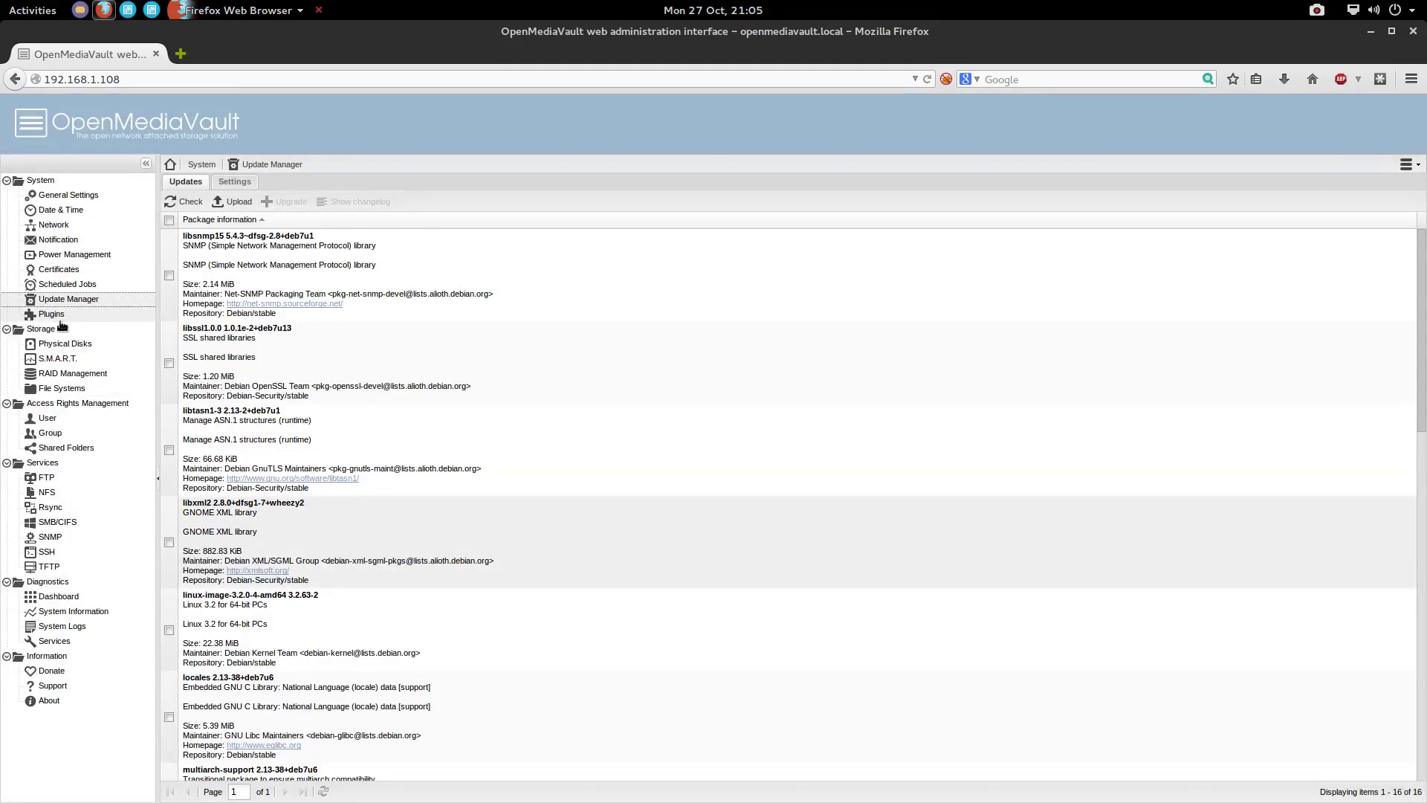
{"action": "left_click", "coordinate": [57, 347]}
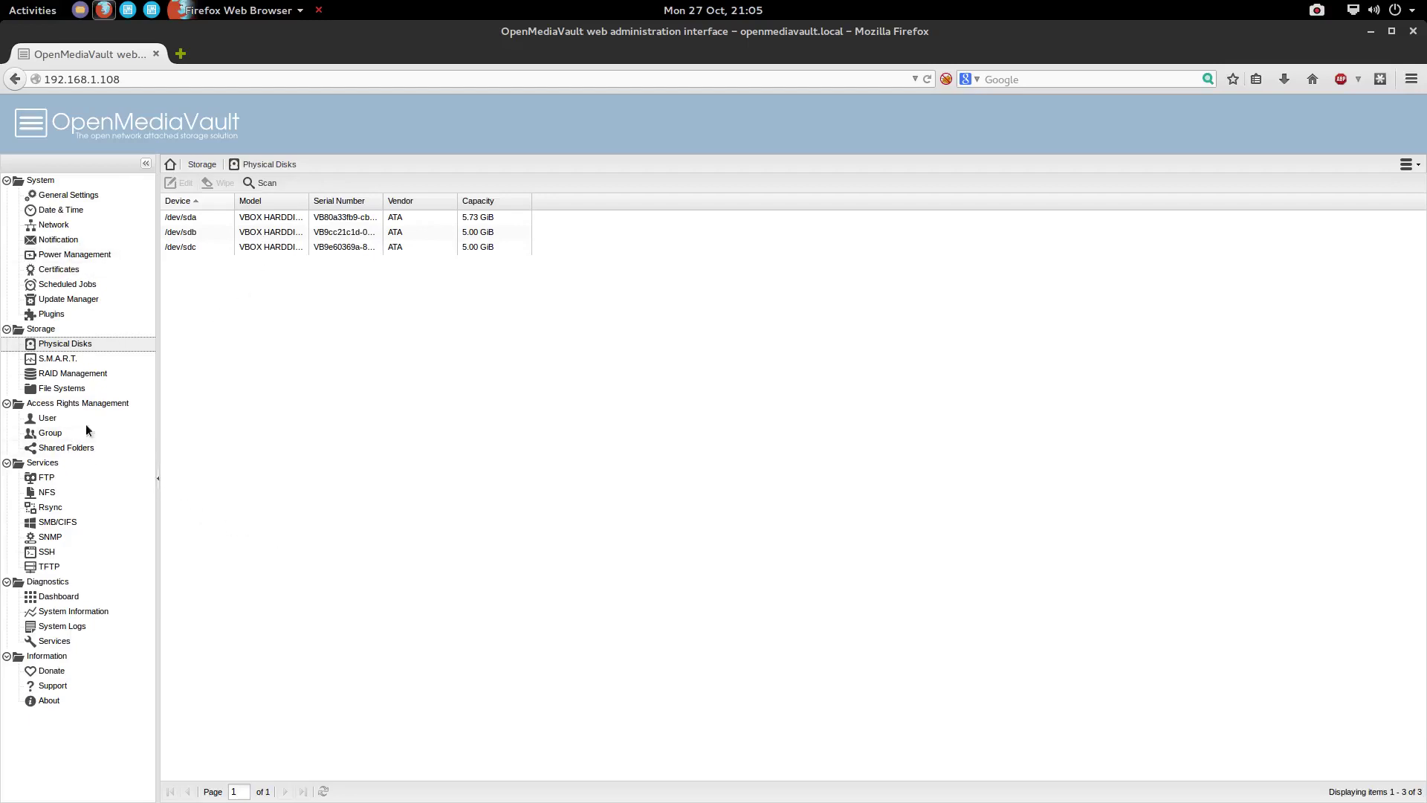
Review the S.M.A.R.T. settings and the RAID levels on offer, then cancel without creating a RAID
{"action": "left_click", "coordinate": [59, 360]}
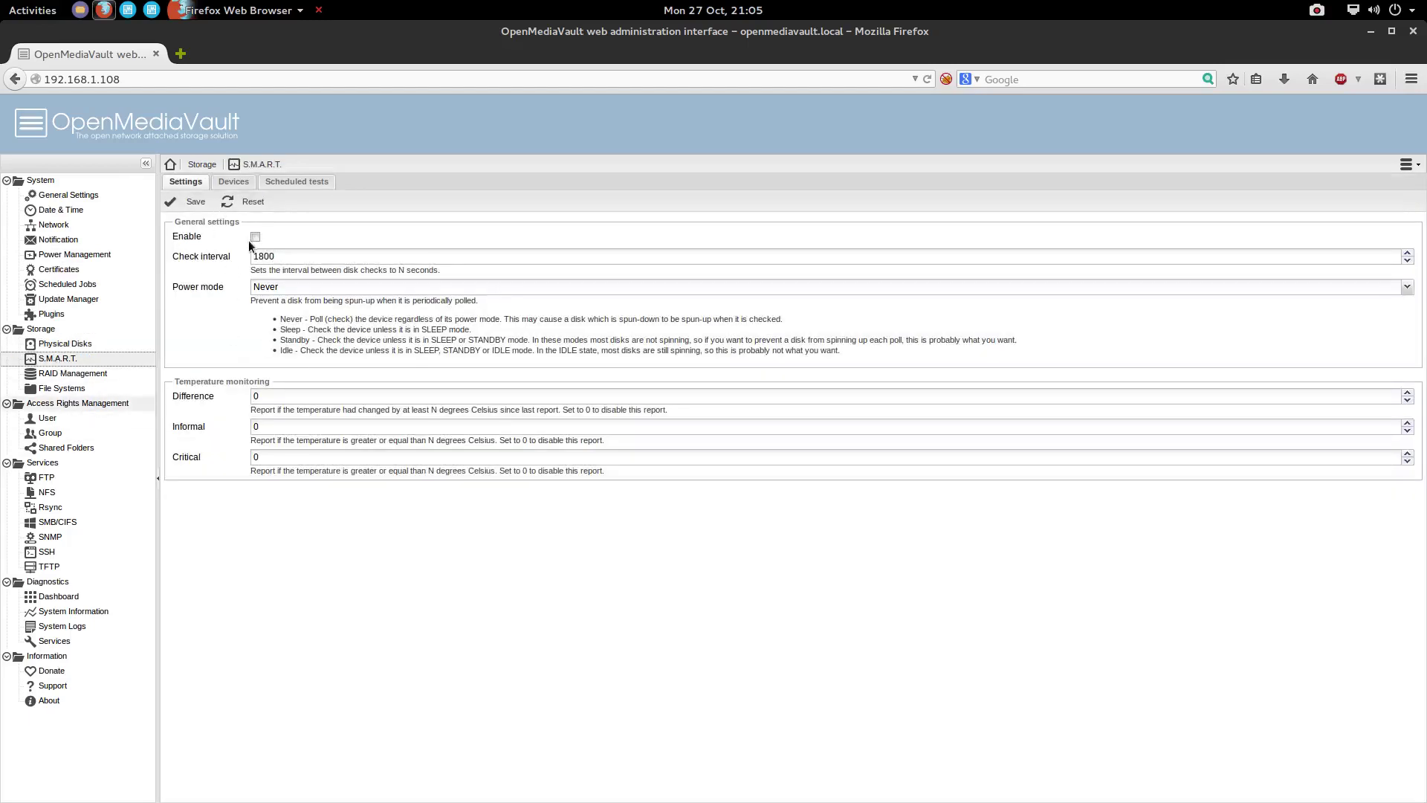
{"action": "left_click", "coordinate": [73, 373]}
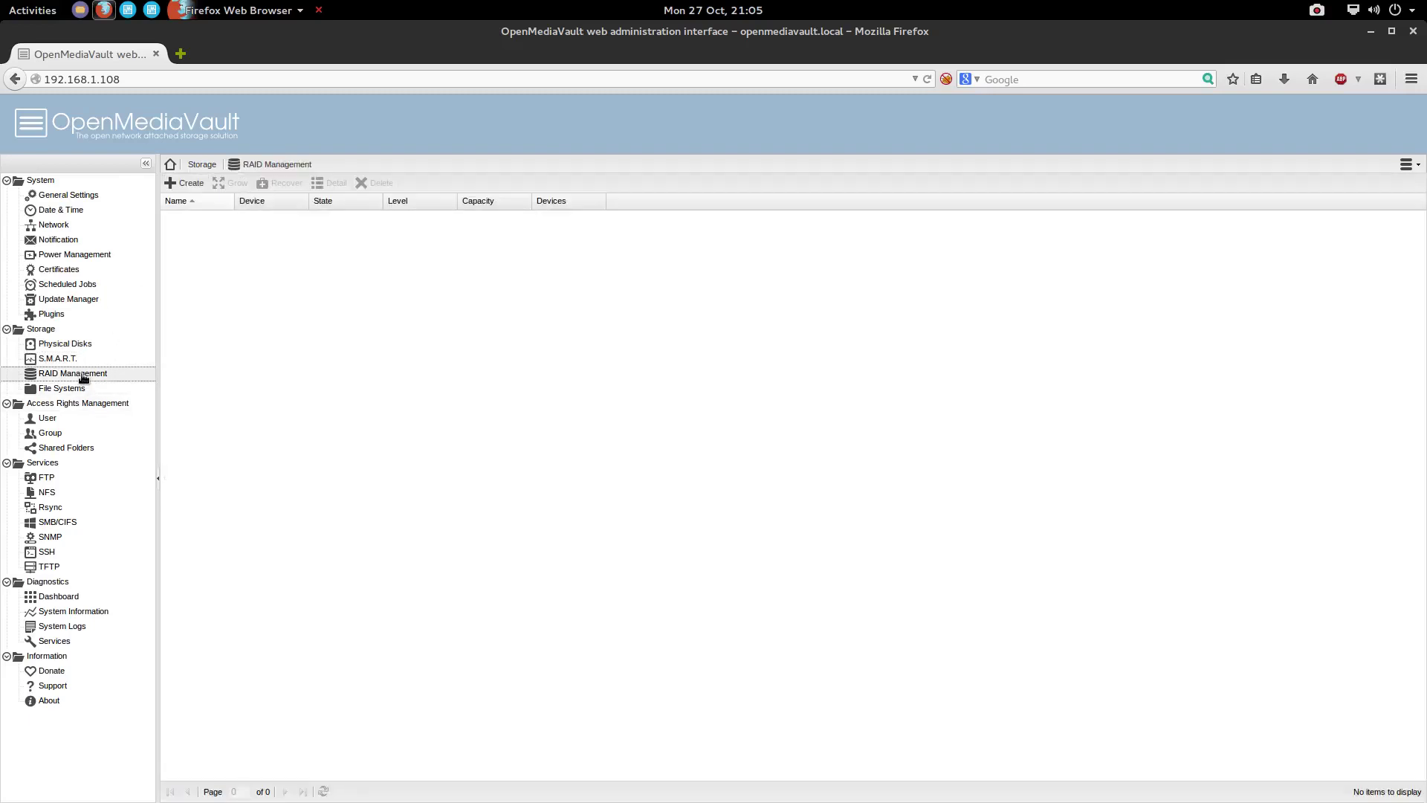
{"action": "left_click", "coordinate": [185, 183]}
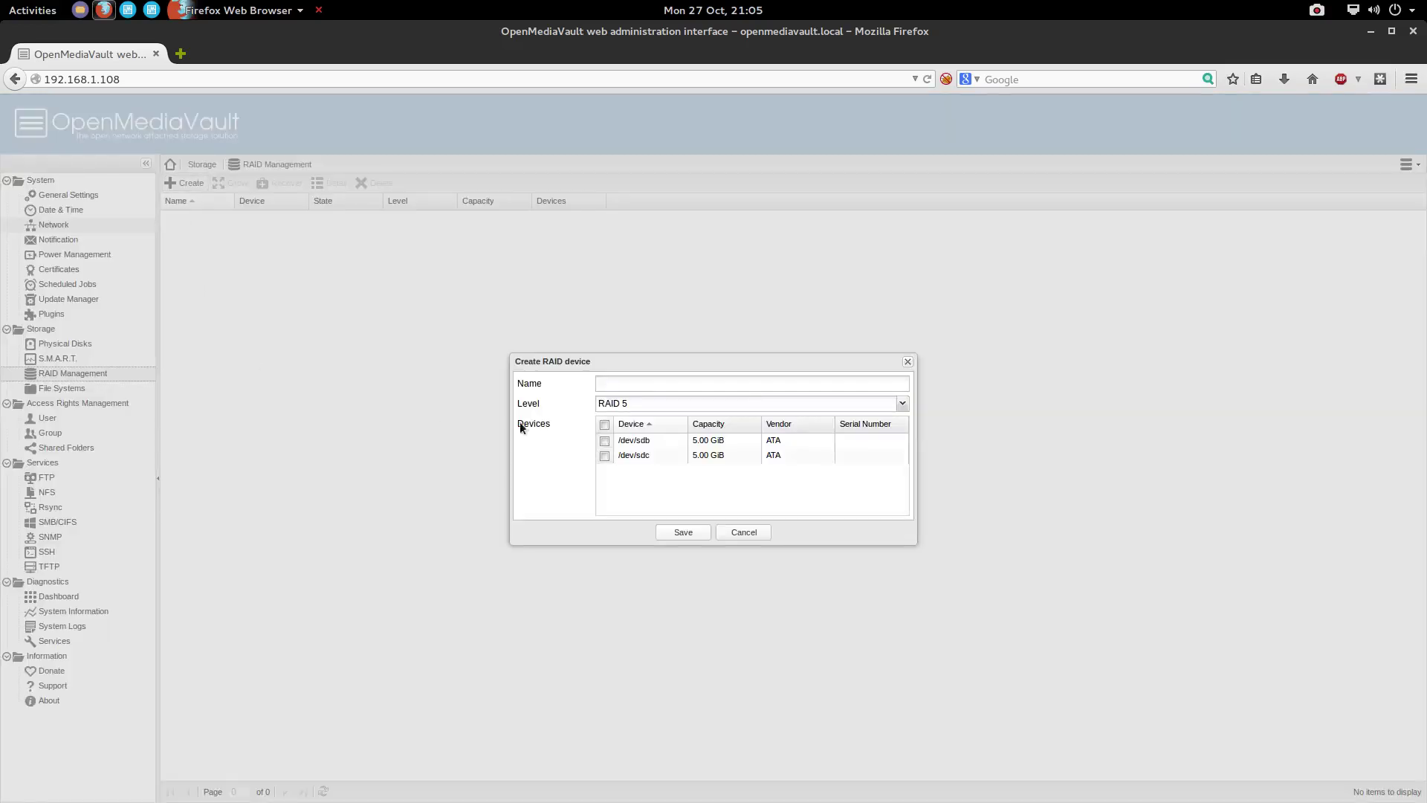
{"action": "left_click", "coordinate": [903, 404]}
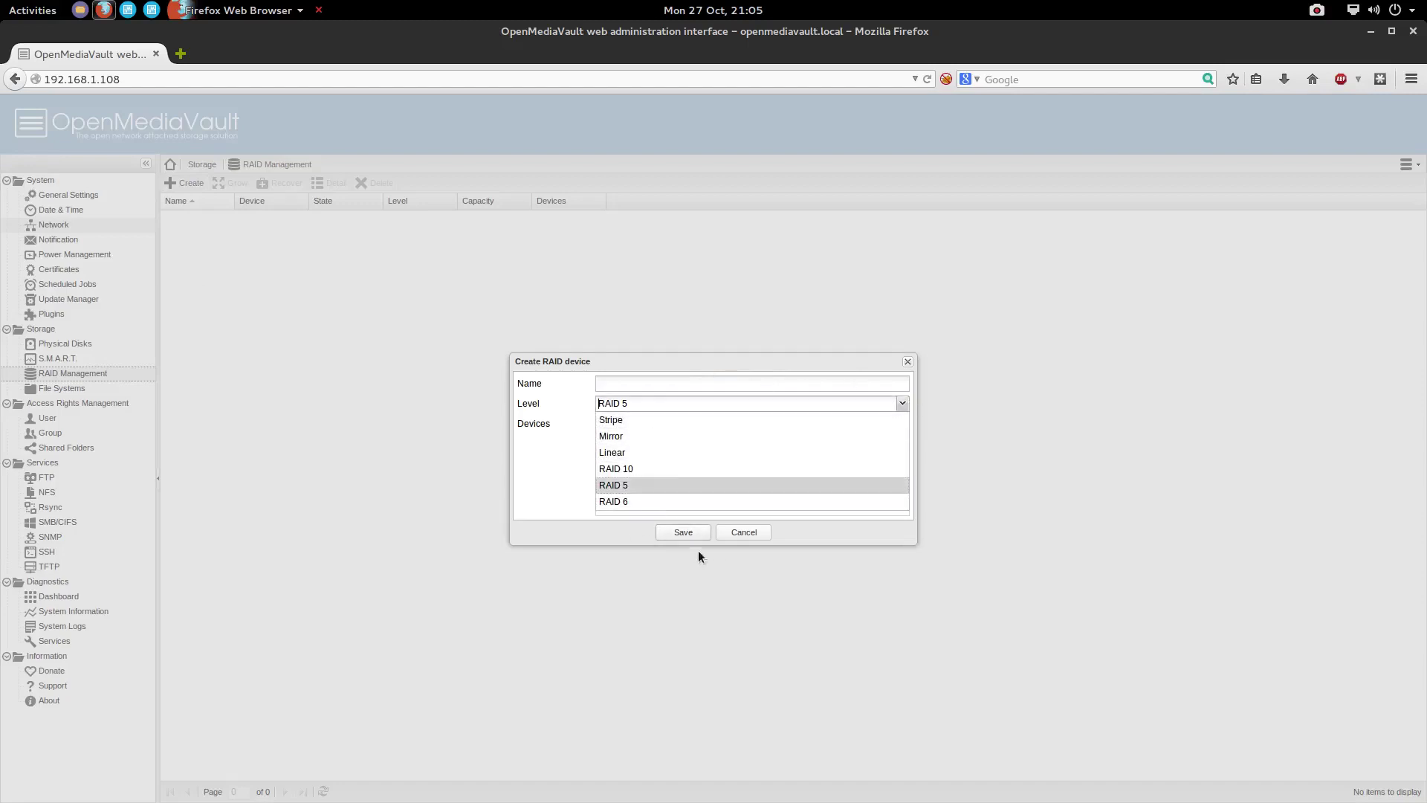
{"action": "left_click", "coordinate": [766, 533]}
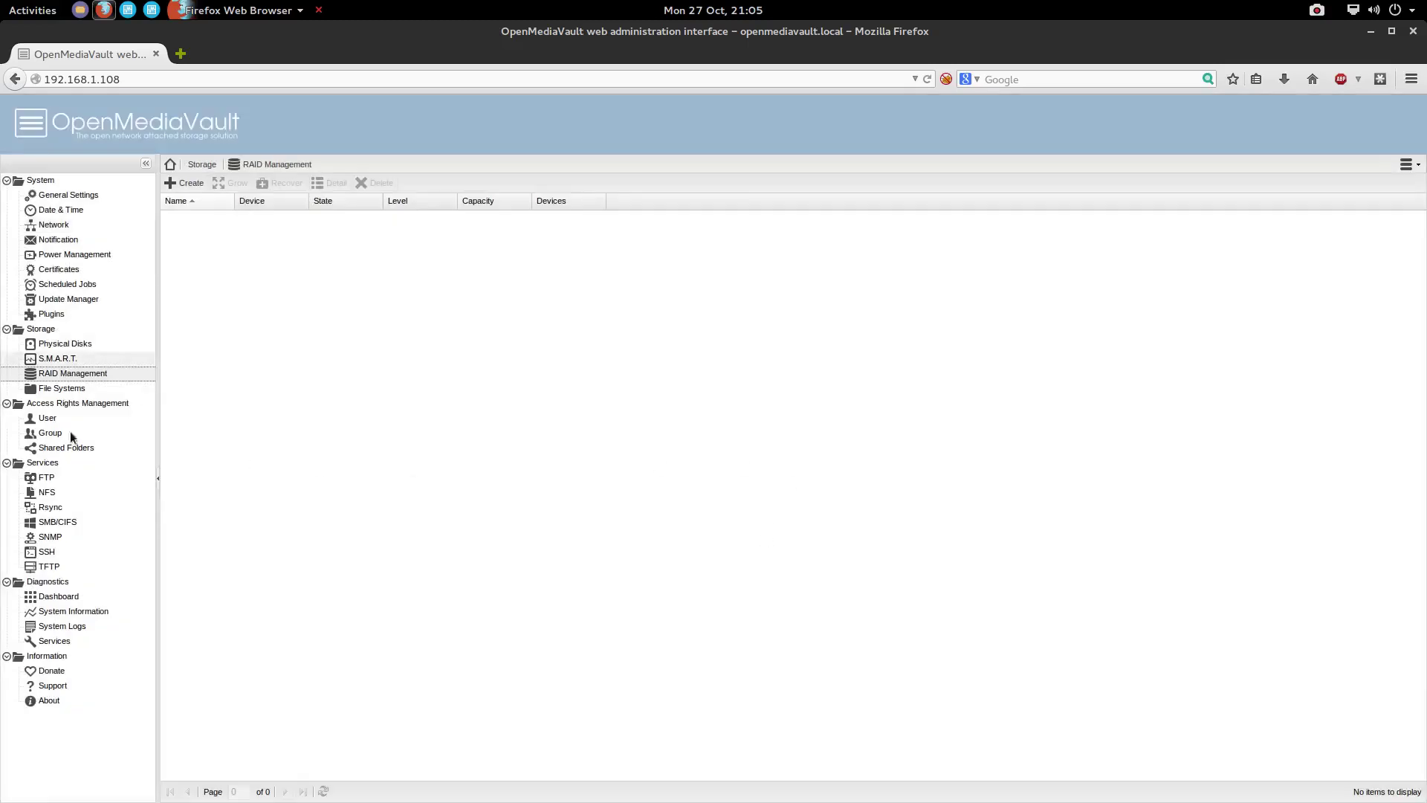
Look over File Systems, select disks /dev/sdb and /dev/sdc, and return to File Systems
{"action": "left_click", "coordinate": [58, 388]}
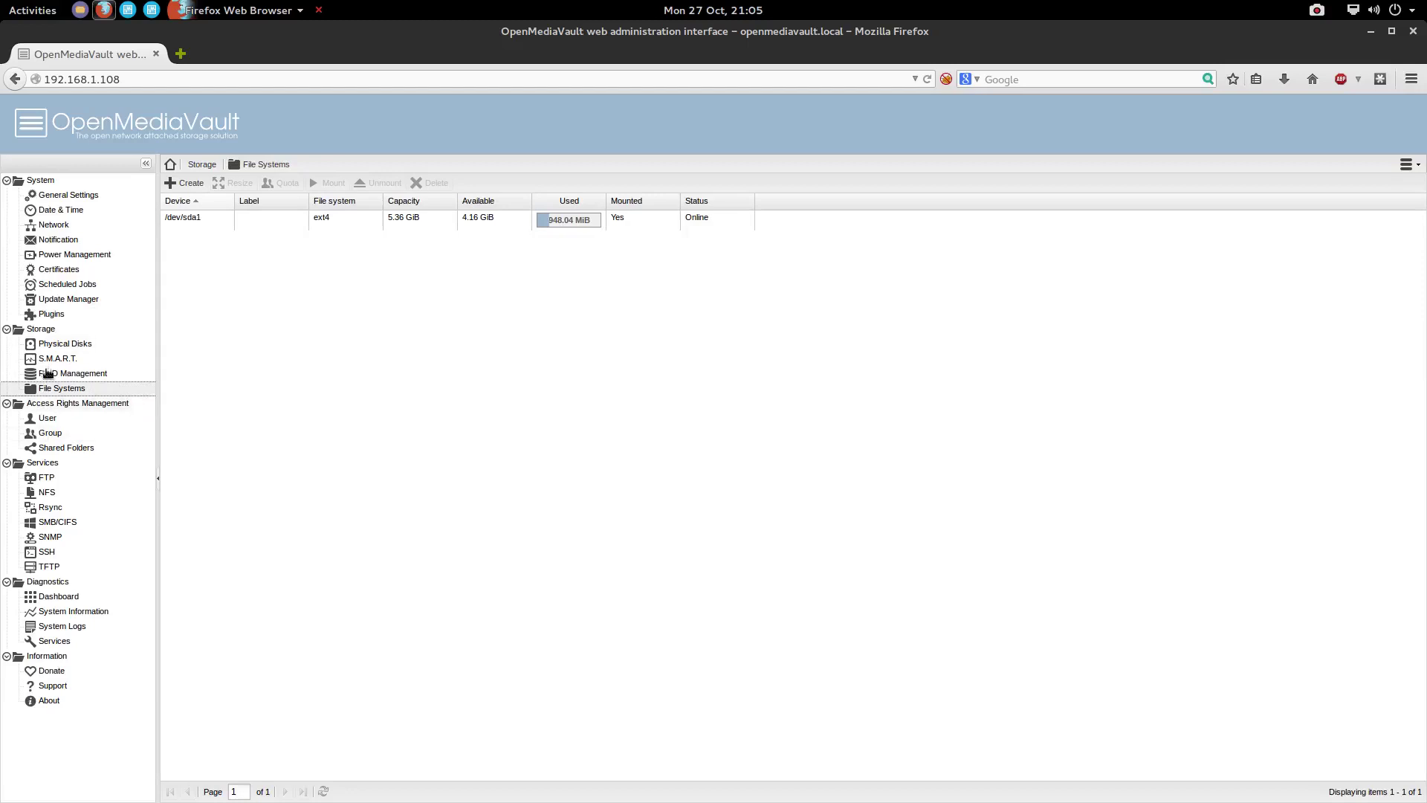
{"action": "left_click", "coordinate": [52, 346]}
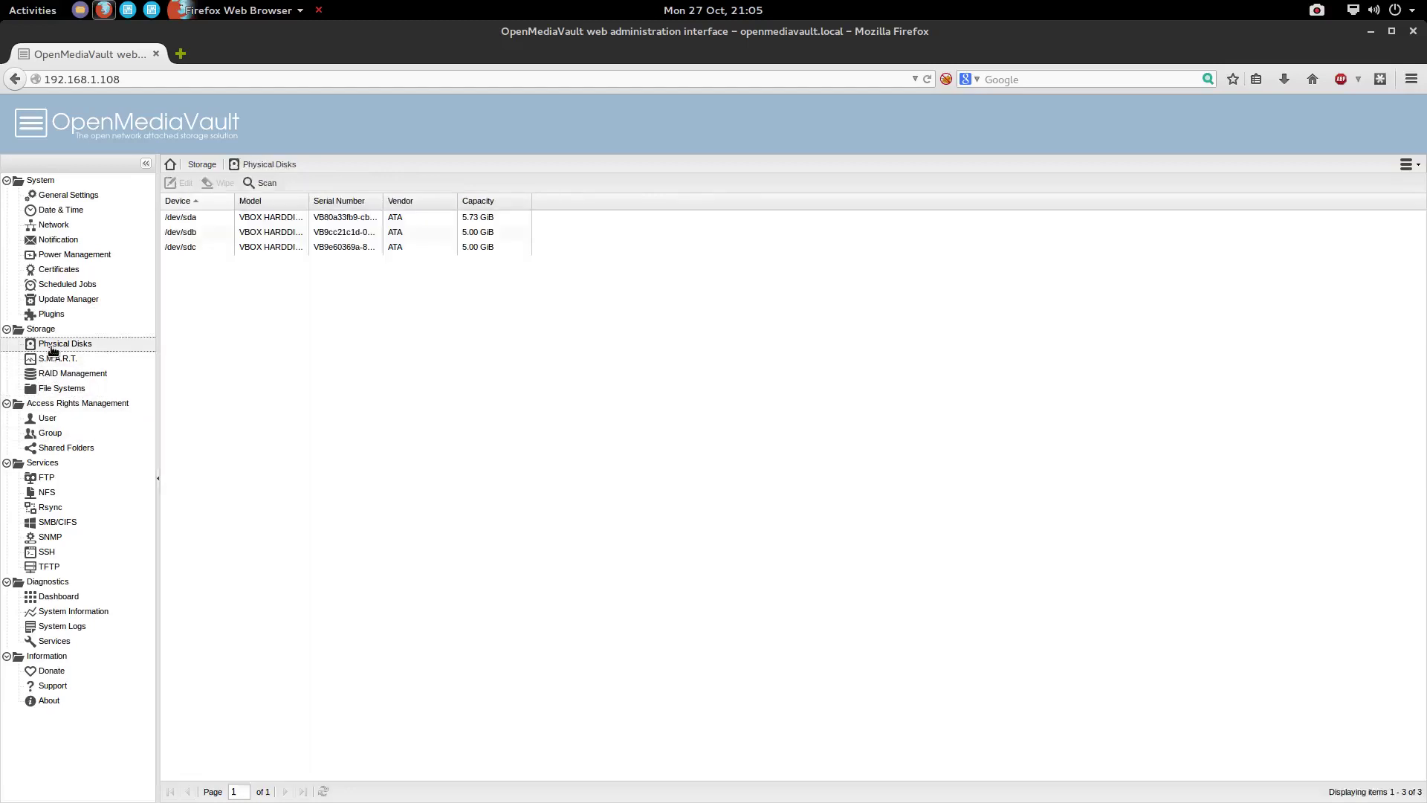
{"action": "left_click", "coordinate": [245, 236]}
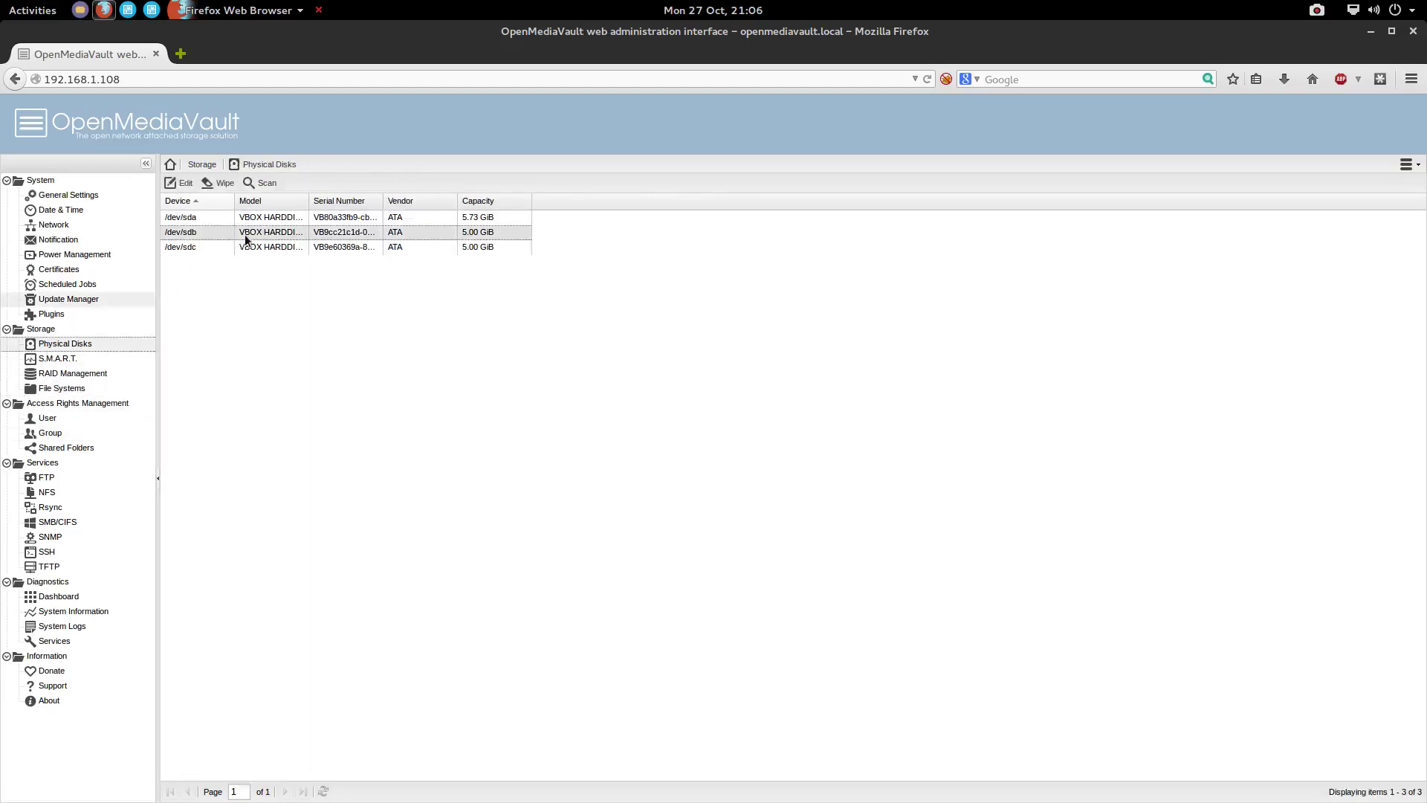
{"action": "left_click", "coordinate": [199, 246]}
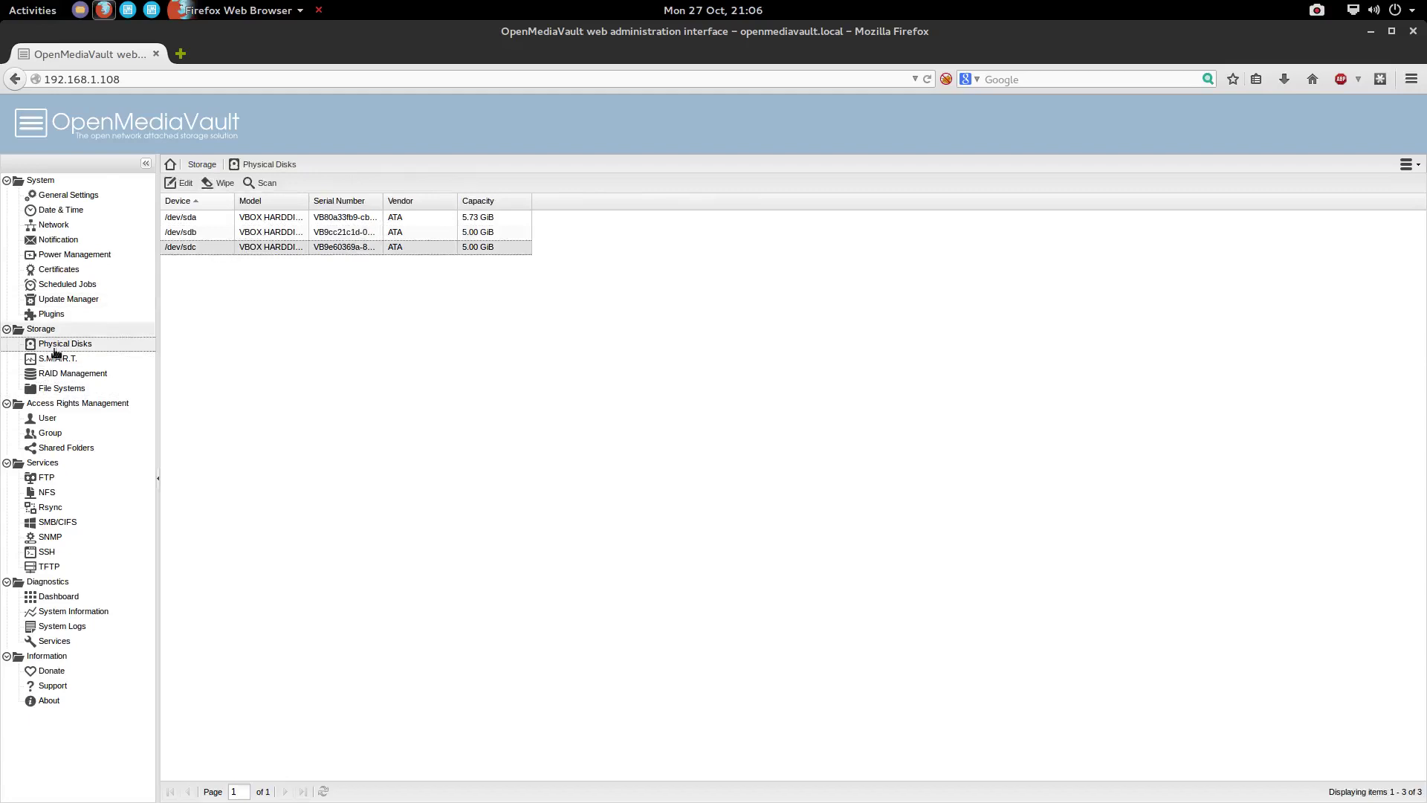
{"action": "left_click", "coordinate": [62, 389]}
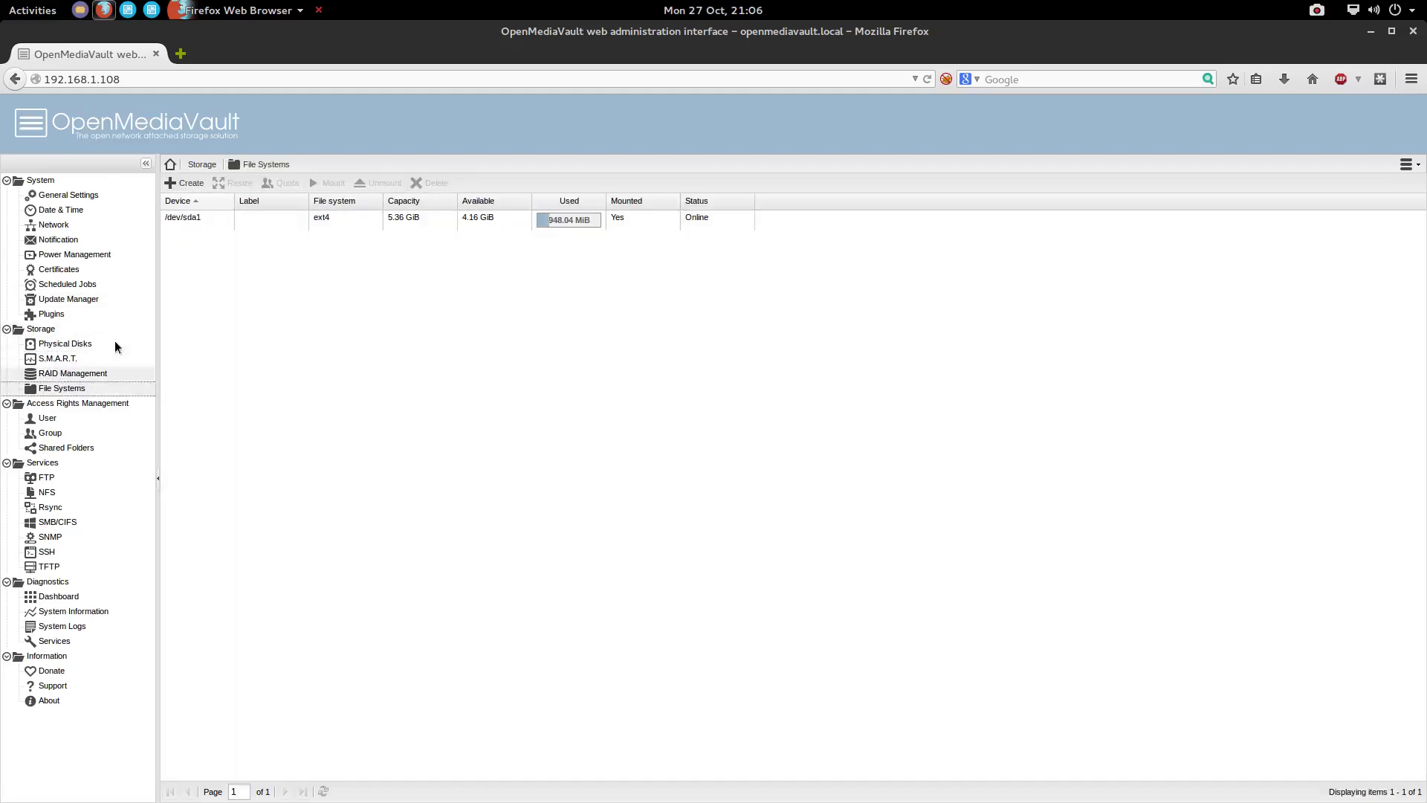
Format the 5.00 GiB /dev/sdb disk as an ext4 file system labelled 'Settings'
{"action": "left_click", "coordinate": [190, 185]}
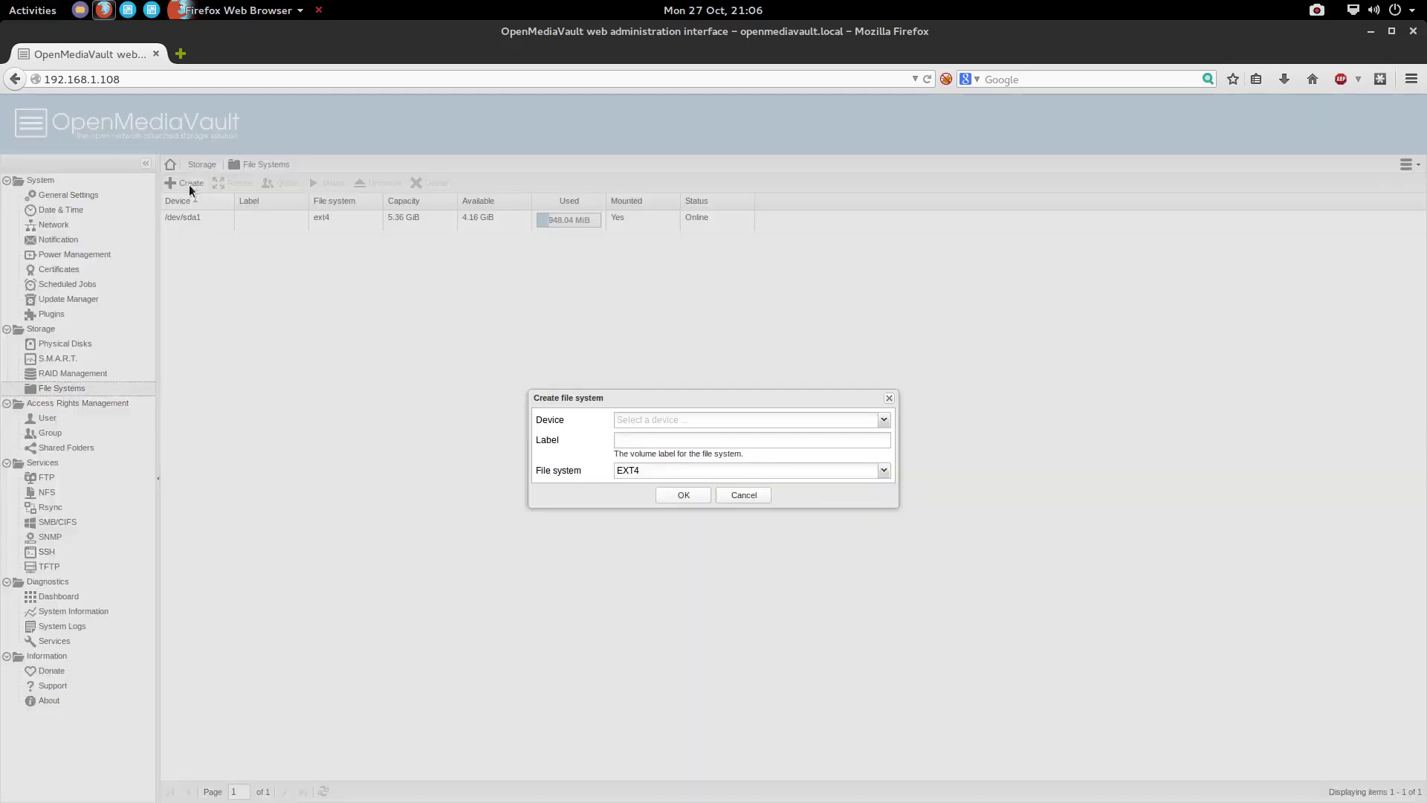
{"action": "left_click", "coordinate": [882, 420]}
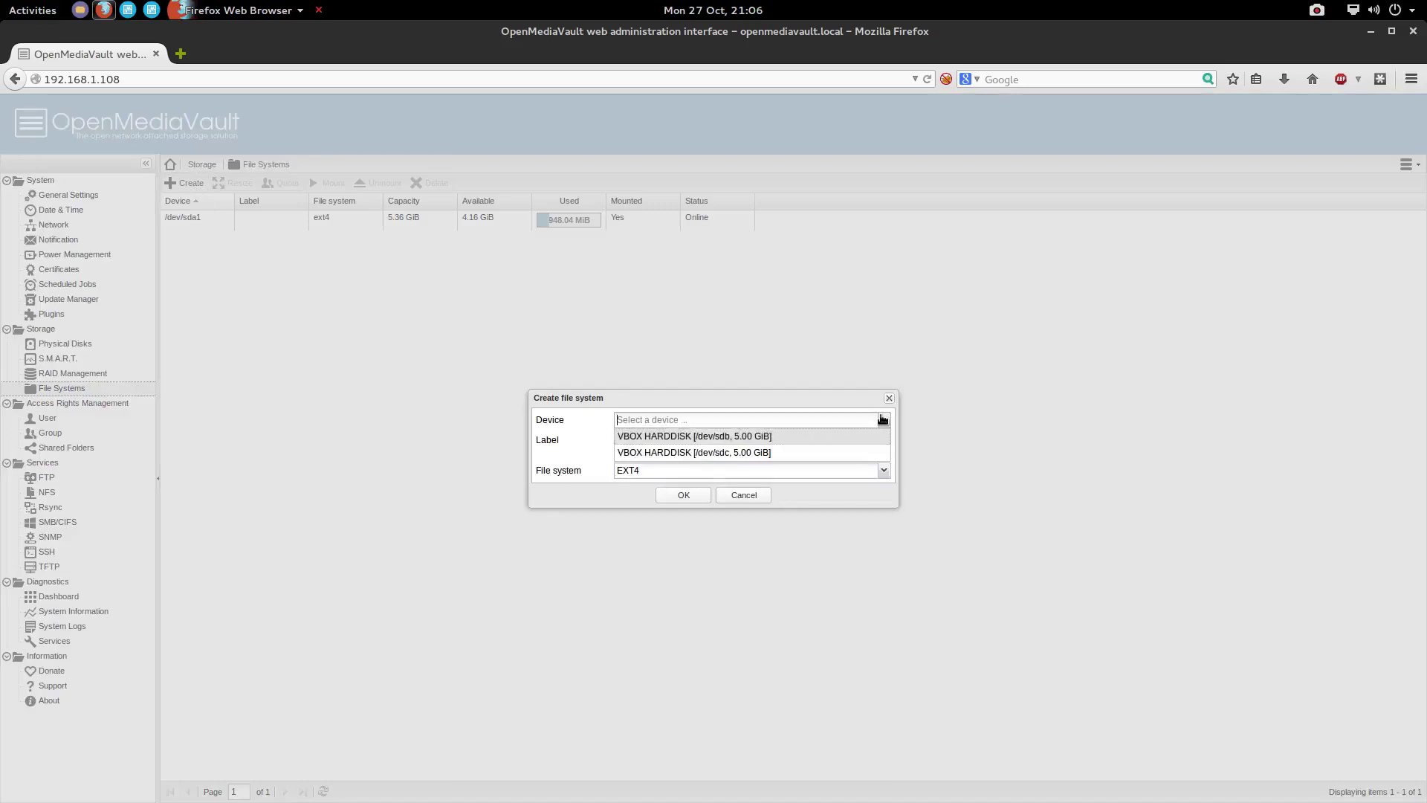
{"action": "left_click", "coordinate": [722, 438]}
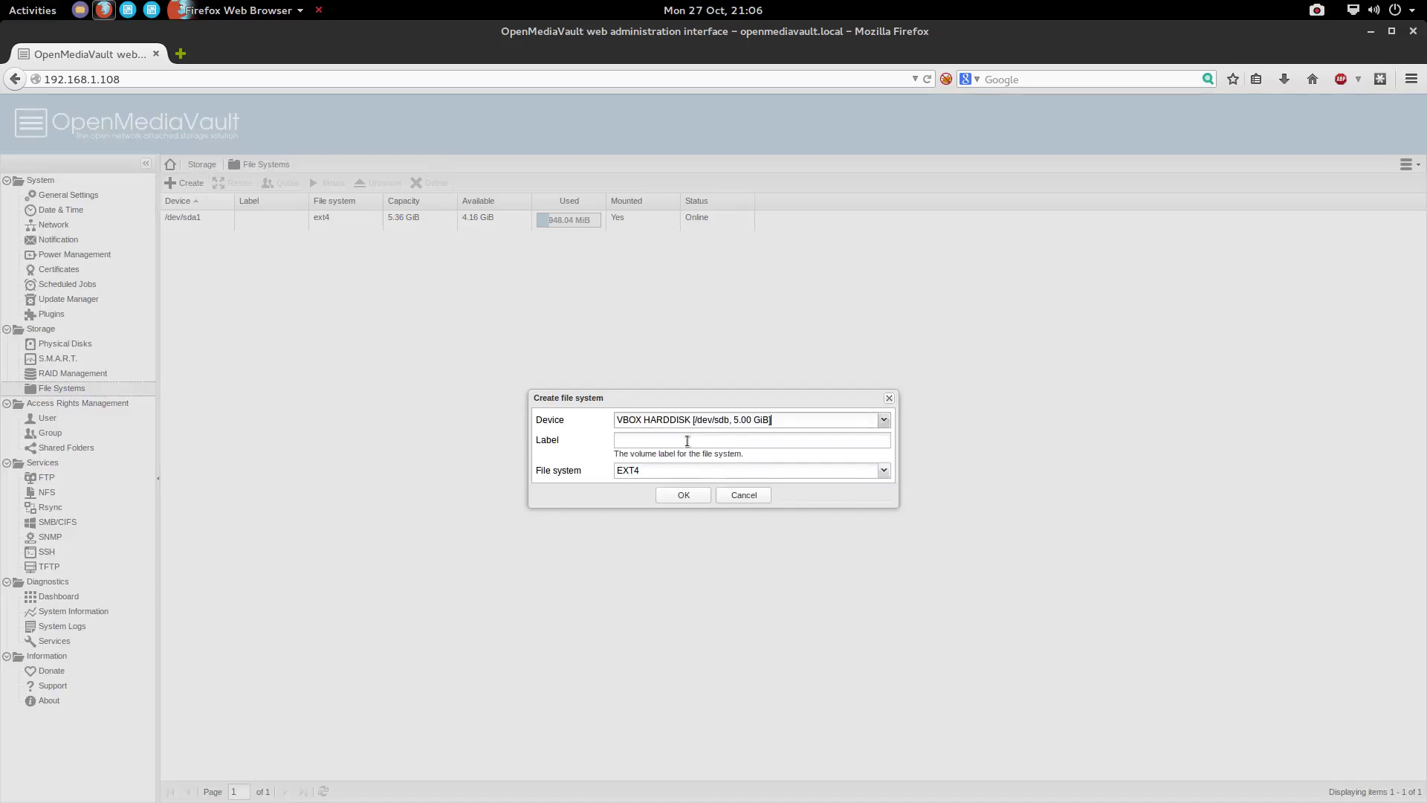
{"action": "left_click", "coordinate": [852, 445]}
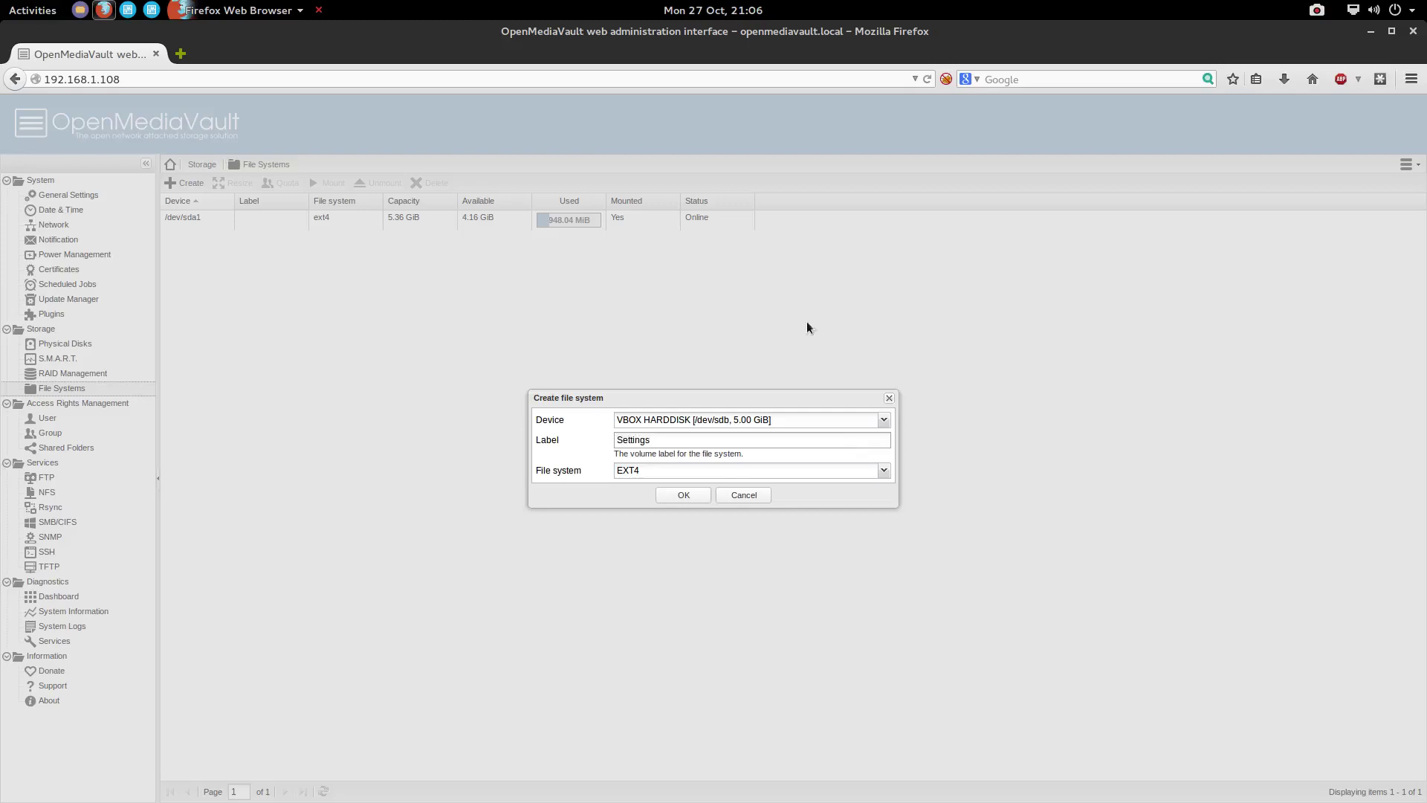
{"action": "left_click", "coordinate": [707, 470]}
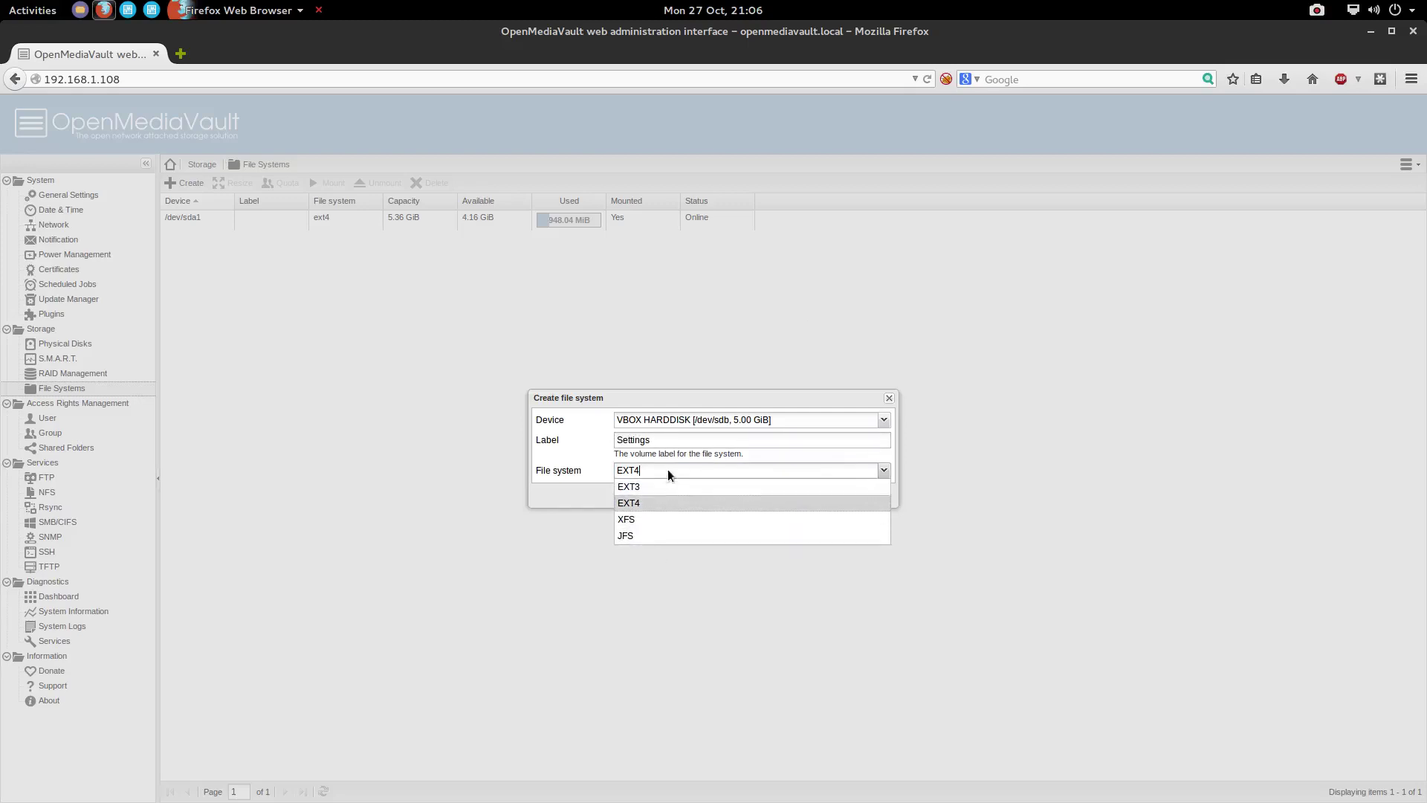
{"action": "left_click", "coordinate": [556, 497]}
{"action": "left_click", "coordinate": [683, 495]}
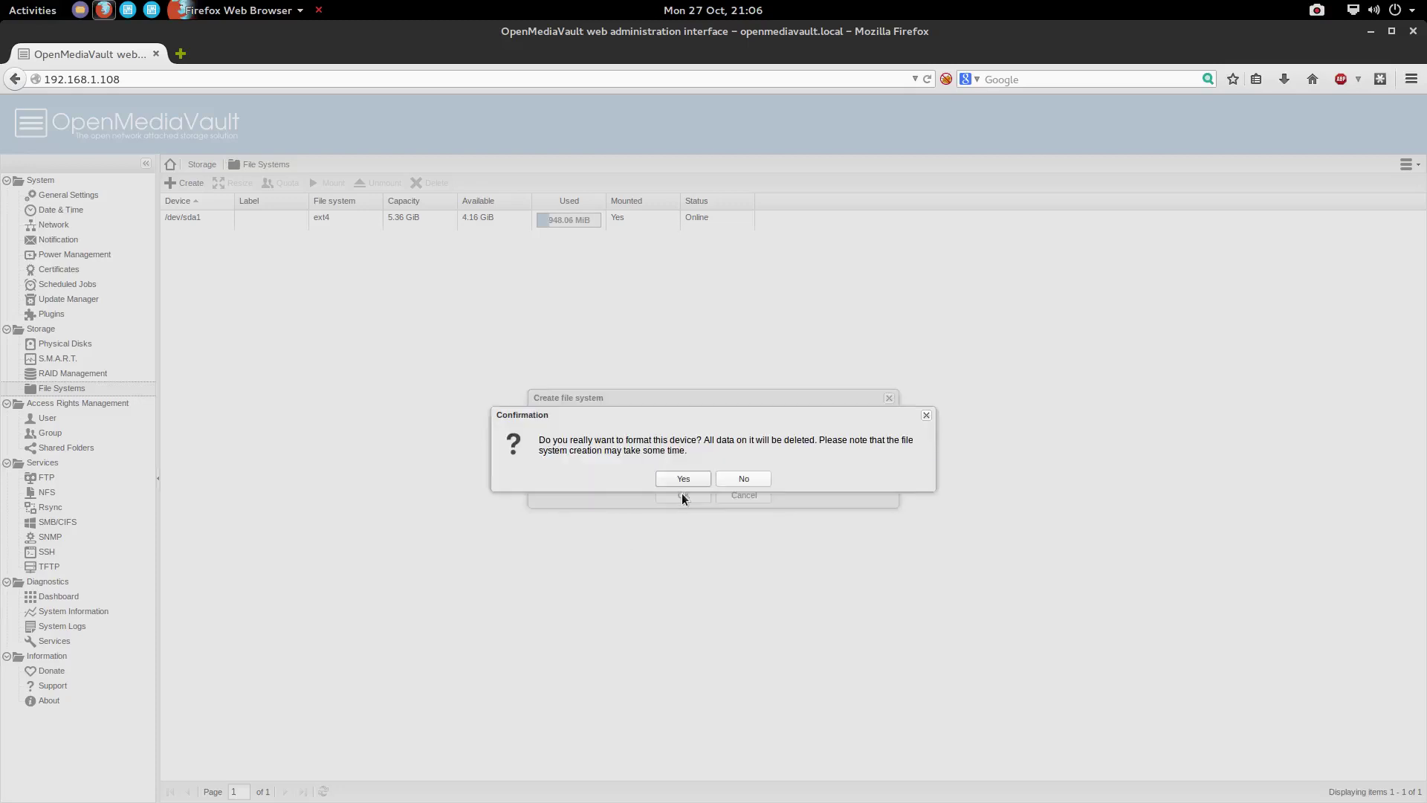
{"action": "left_click", "coordinate": [683, 480]}
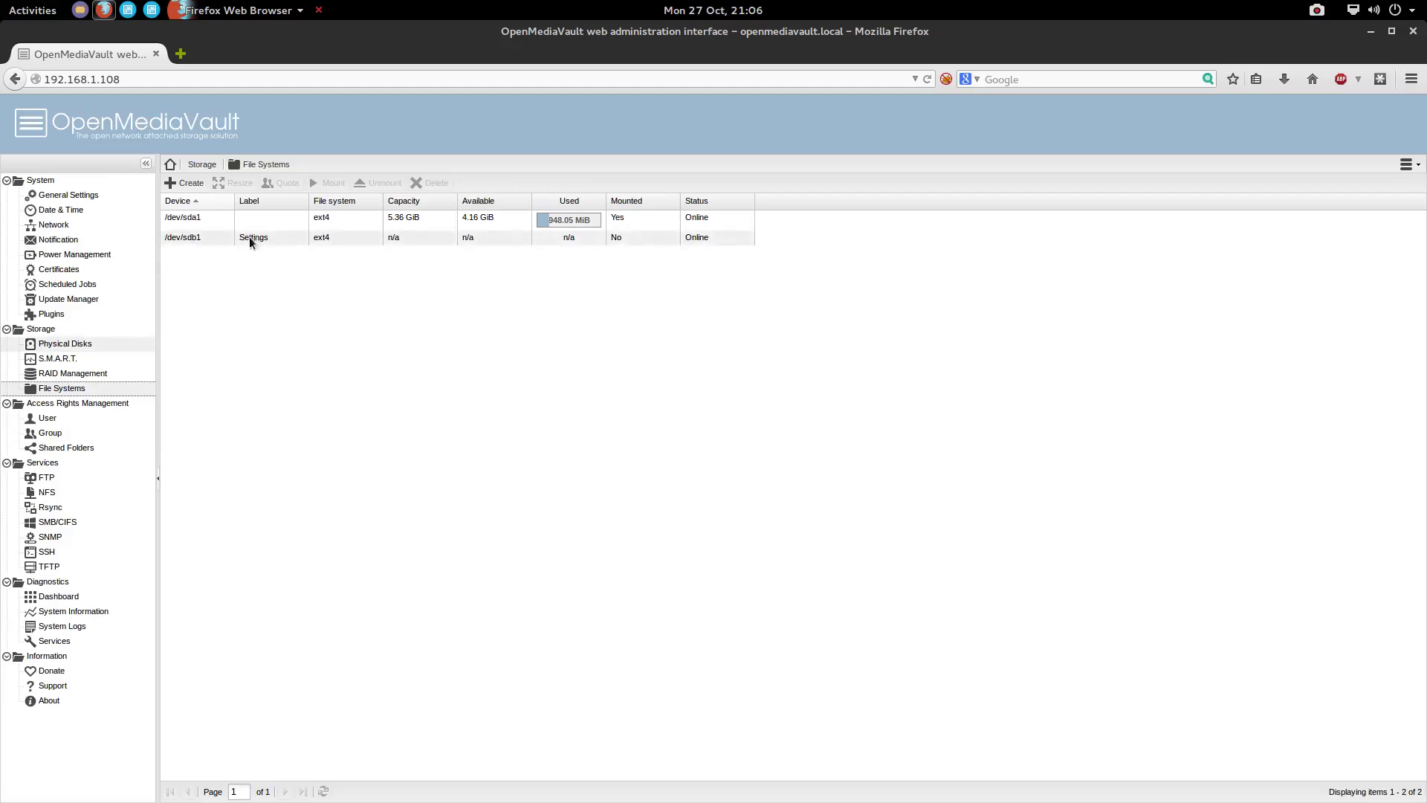
Format /dev/sdc as ext4 labelled 'Media', then select the Settings file system
{"action": "left_click", "coordinate": [186, 183]}
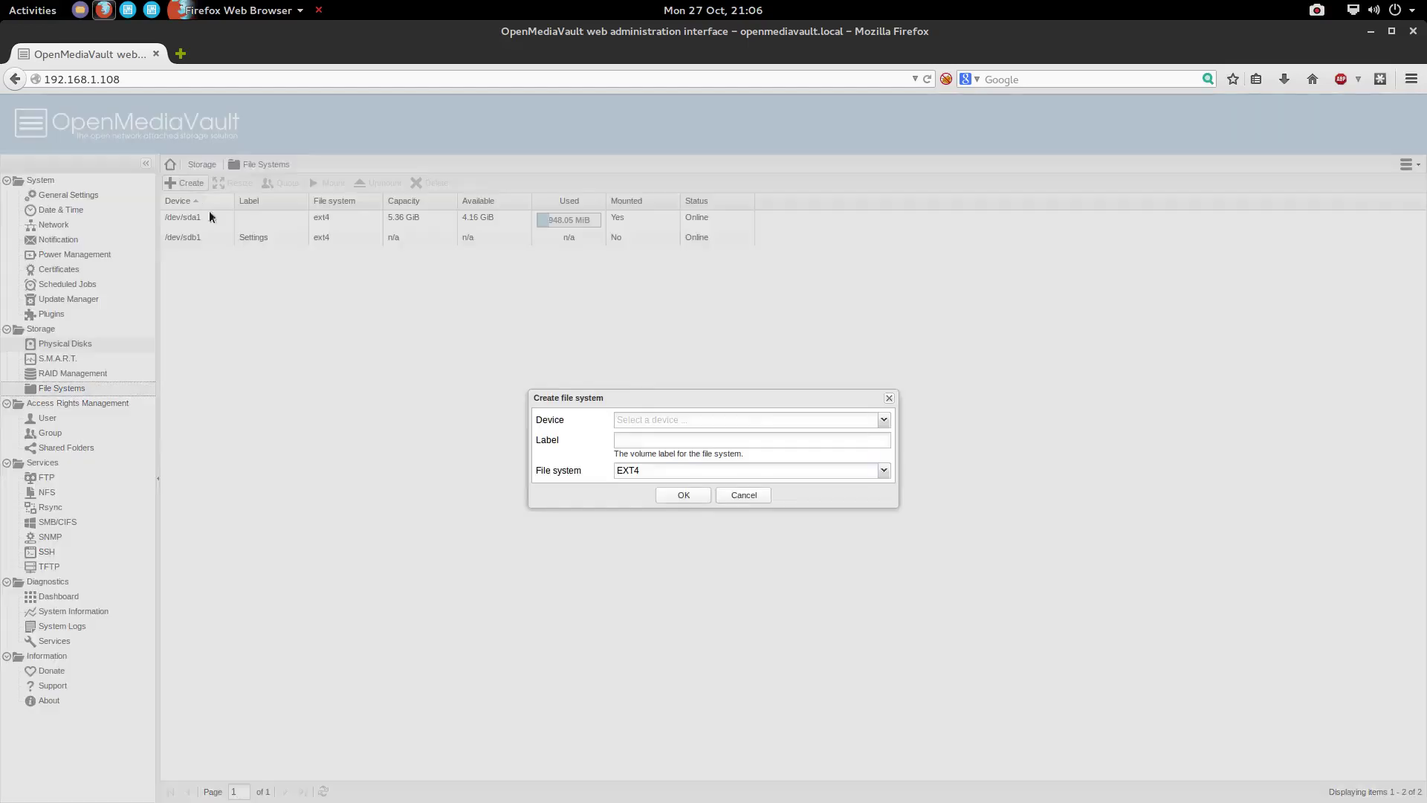
{"action": "left_click", "coordinate": [757, 421]}
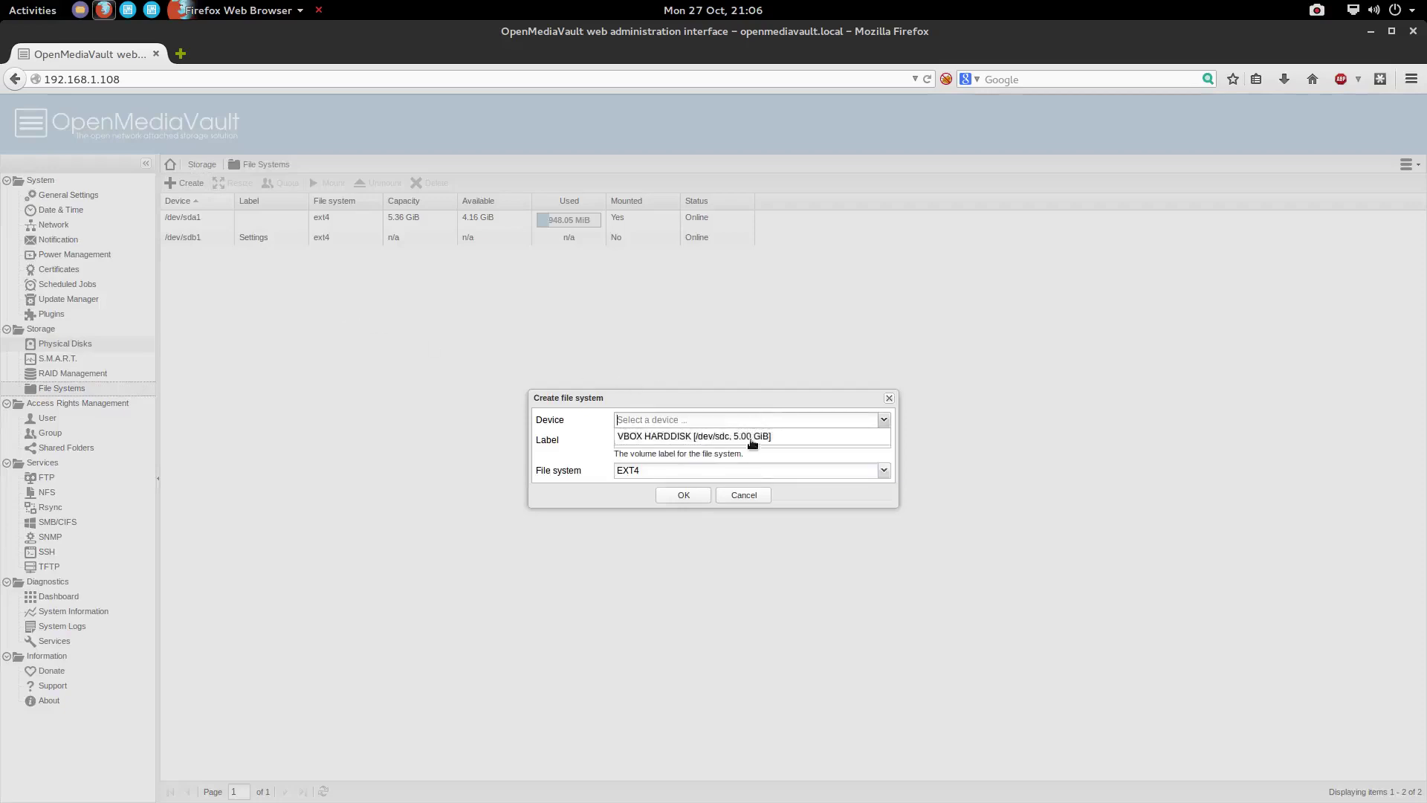
{"action": "left_click", "coordinate": [756, 439]}
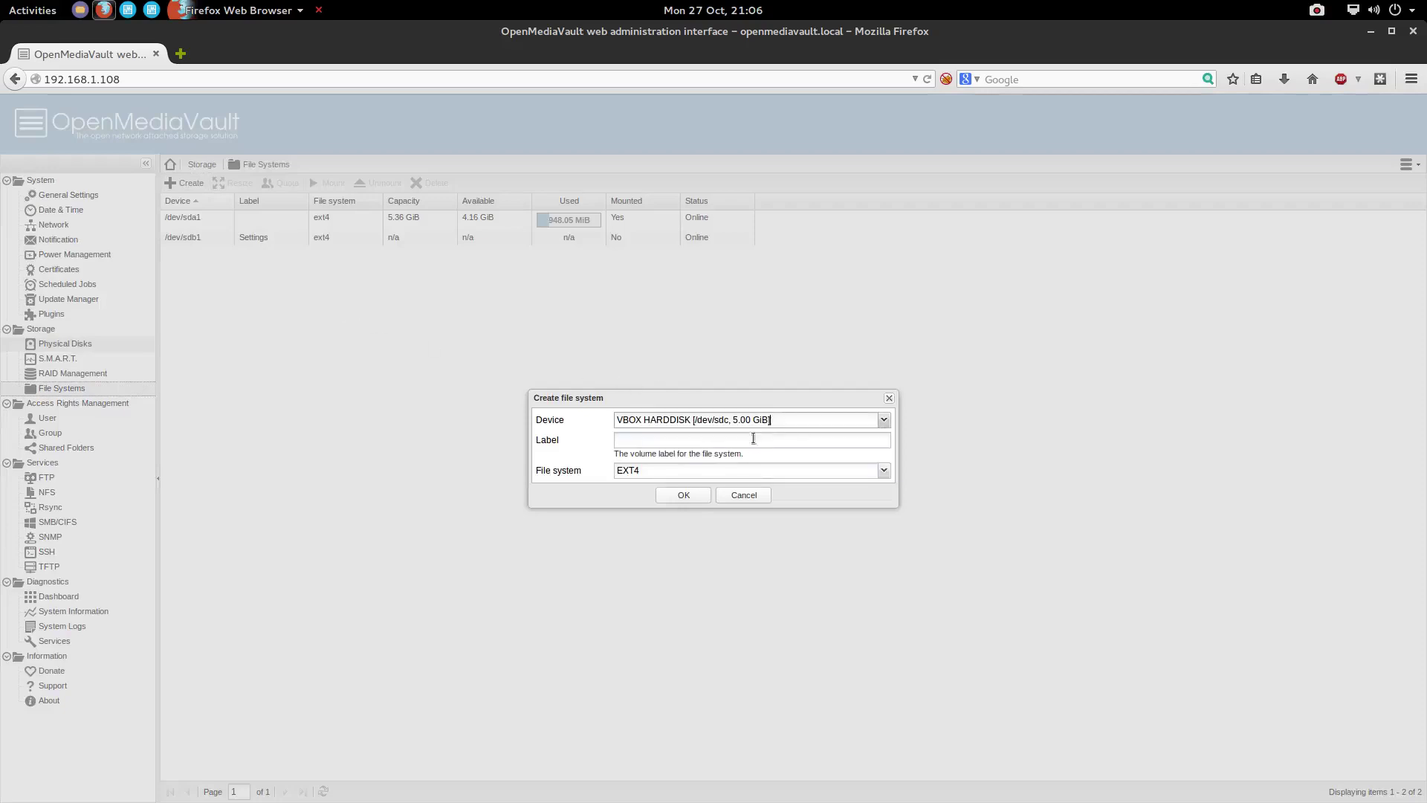
{"action": "left_click", "coordinate": [712, 433]}
{"action": "type", "text": "Media"}
{"action": "left_click", "coordinate": [683, 496]}
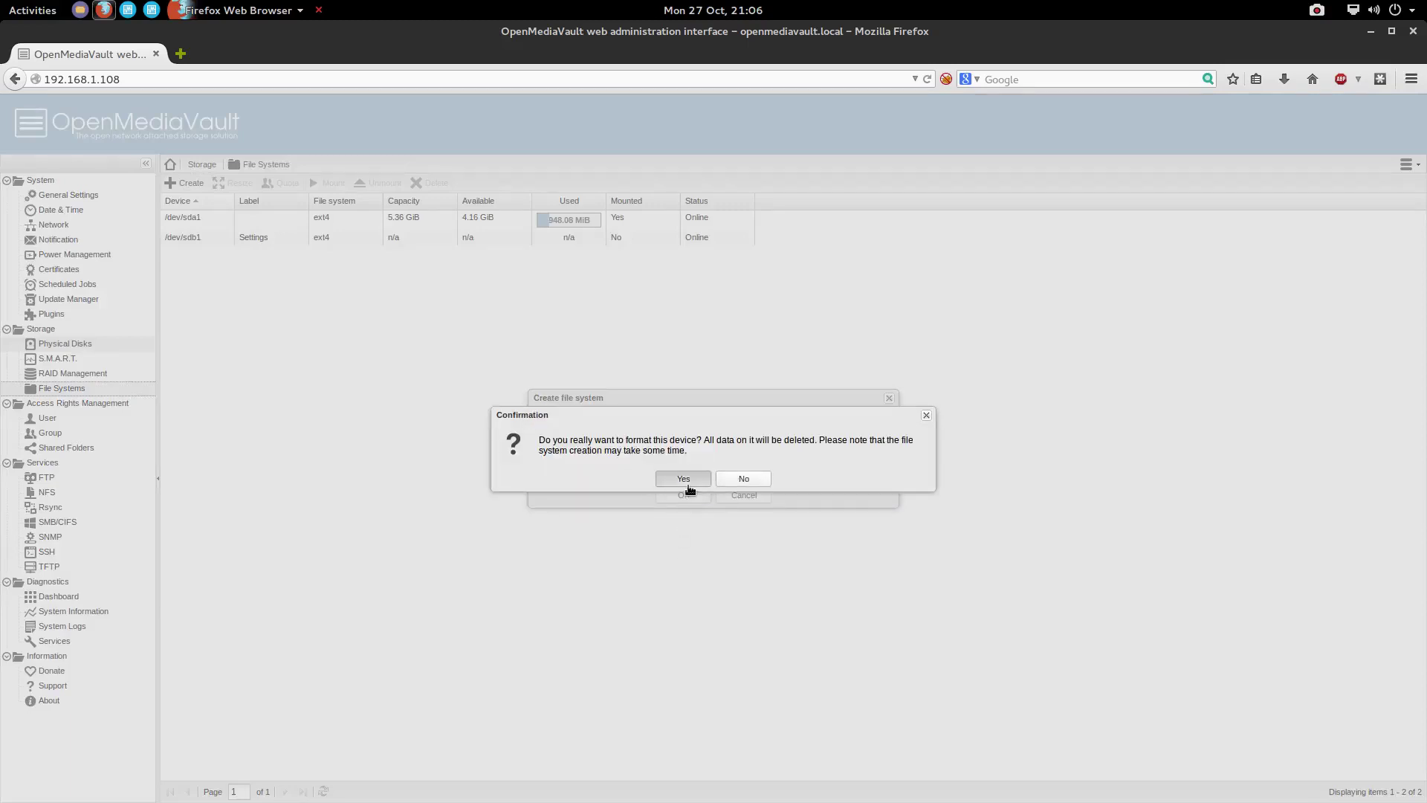
{"action": "left_click", "coordinate": [684, 480]}
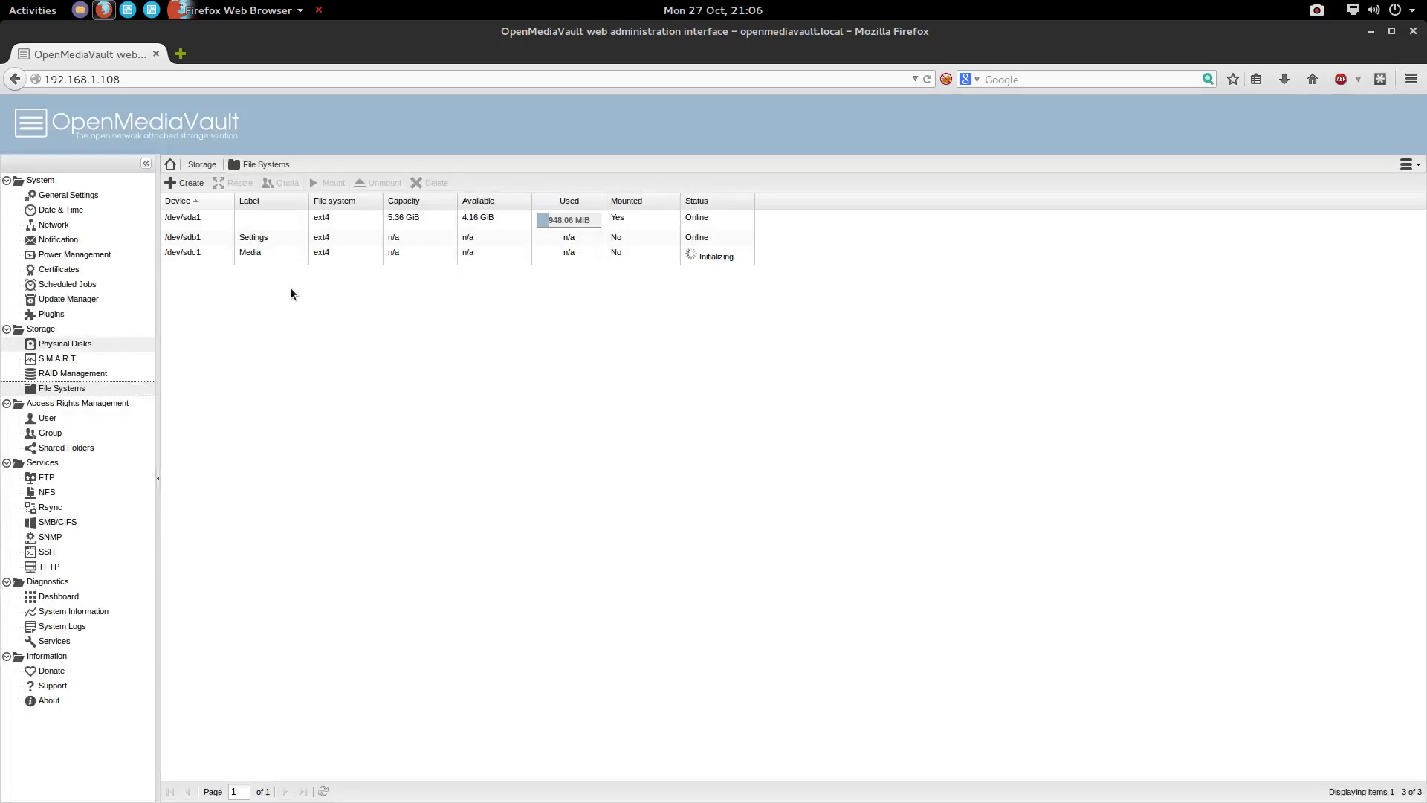
{"action": "left_click", "coordinate": [242, 237]}
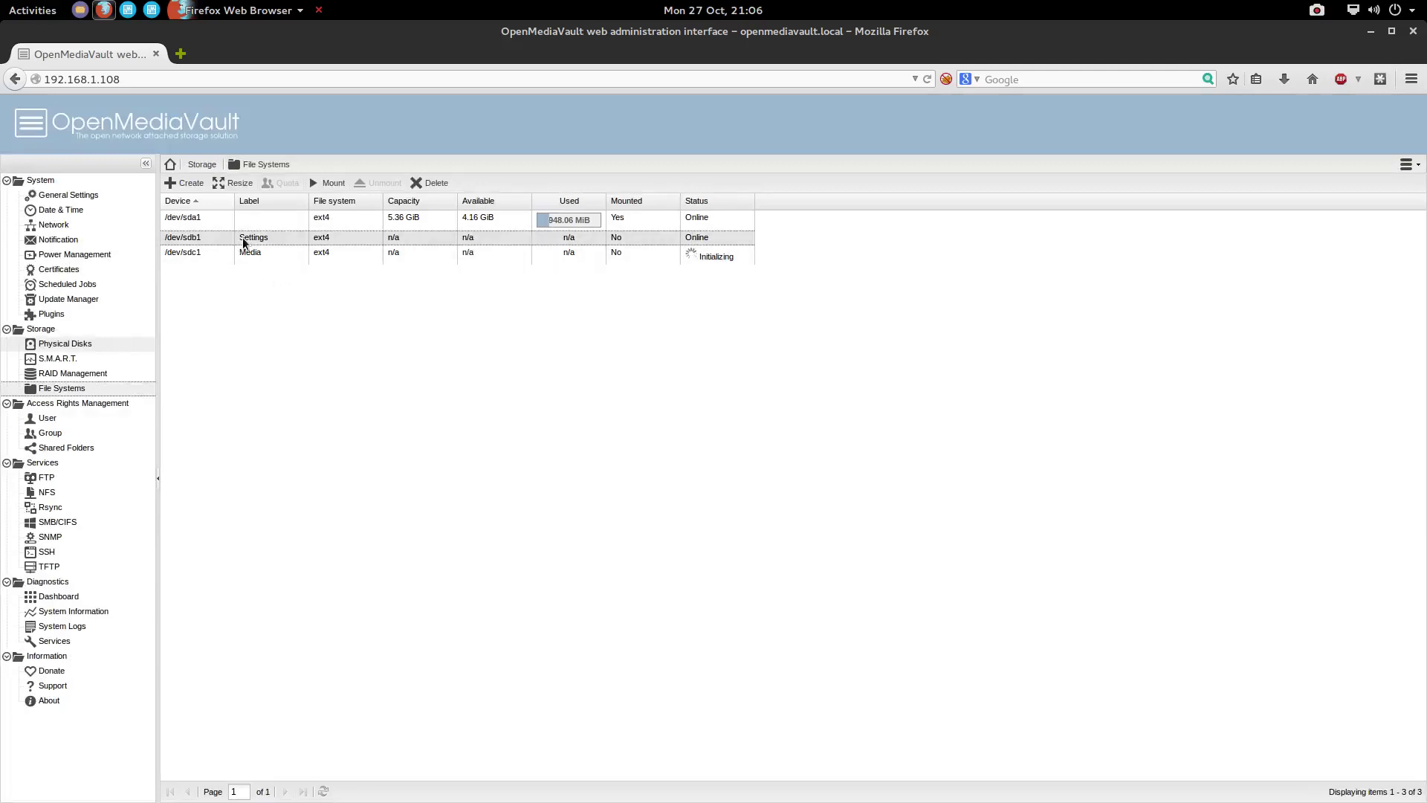
Mount /dev/sdb1 (Settings) and /dev/sdc1 (Media), then apply and confirm the pending changes
{"action": "left_click", "coordinate": [323, 184]}
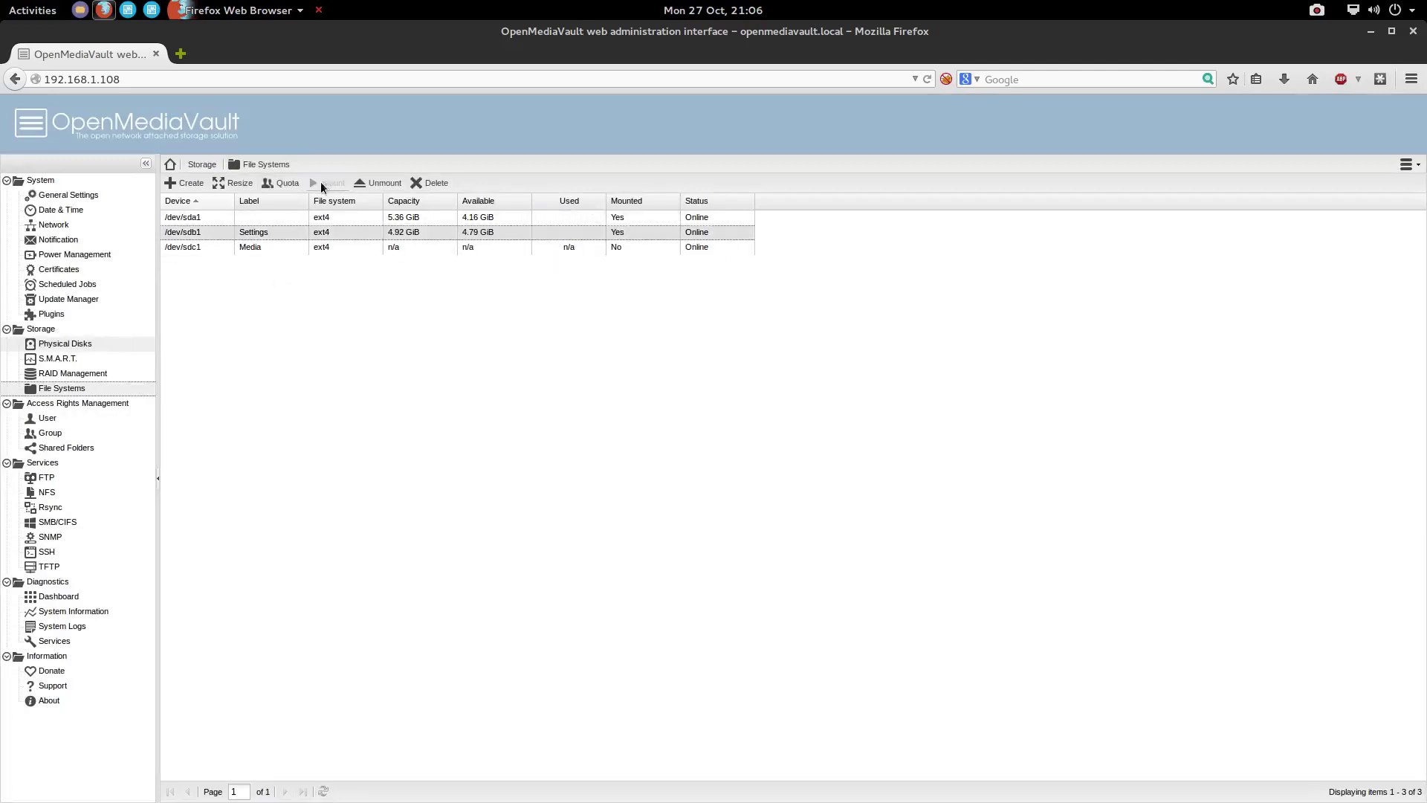
{"action": "left_click", "coordinate": [256, 257]}
{"action": "left_click", "coordinate": [326, 182]}
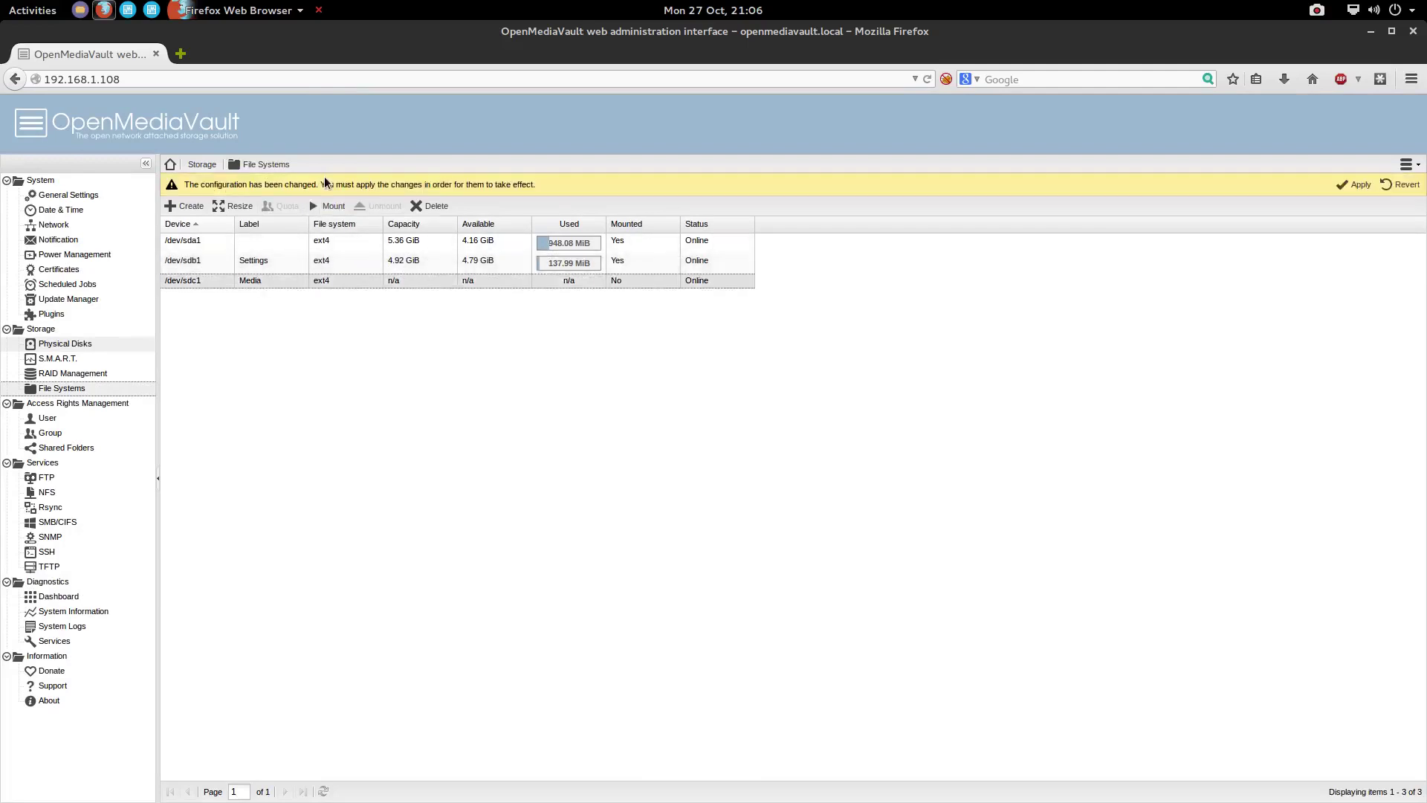
{"action": "left_click", "coordinate": [325, 210]}
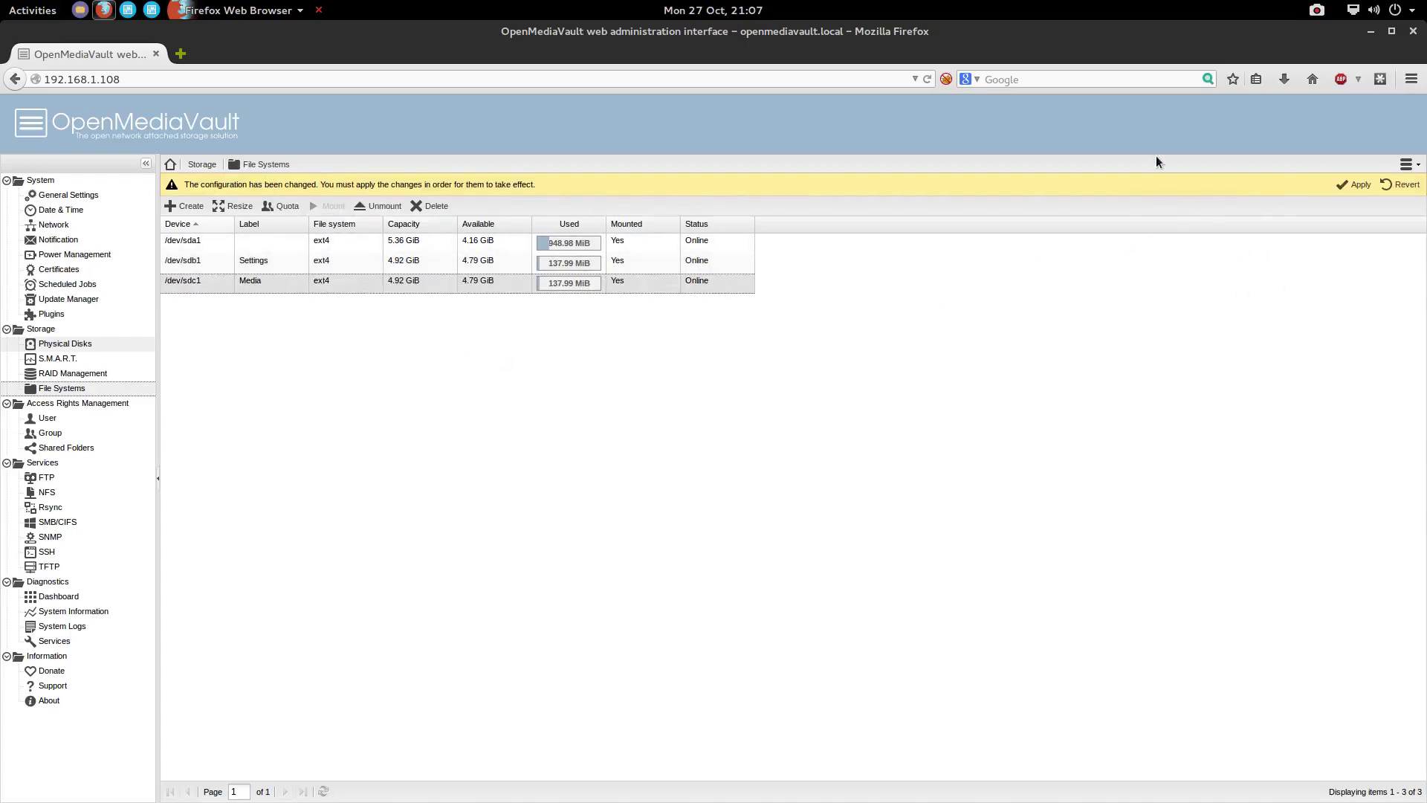
{"action": "left_click", "coordinate": [1355, 184]}
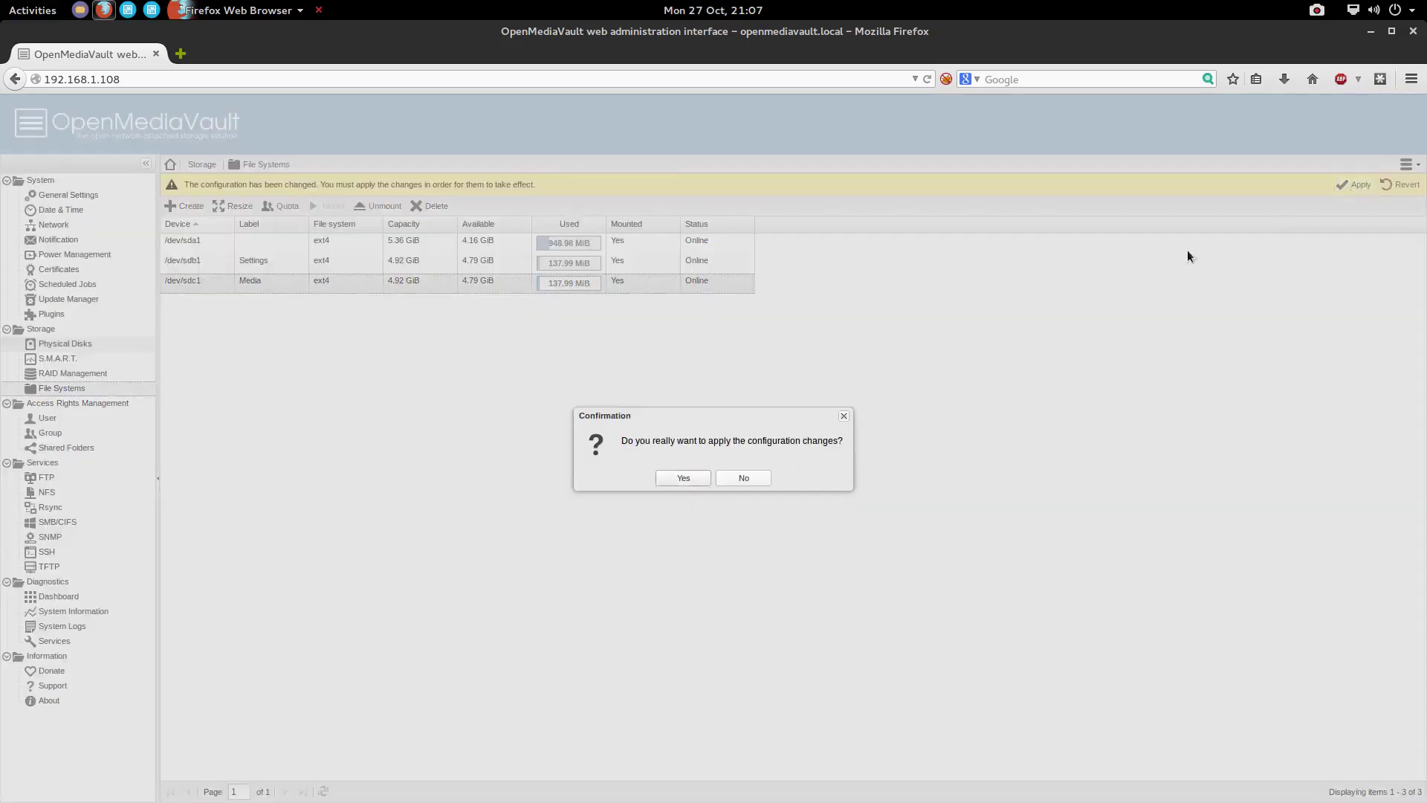
{"action": "left_click", "coordinate": [681, 478]}
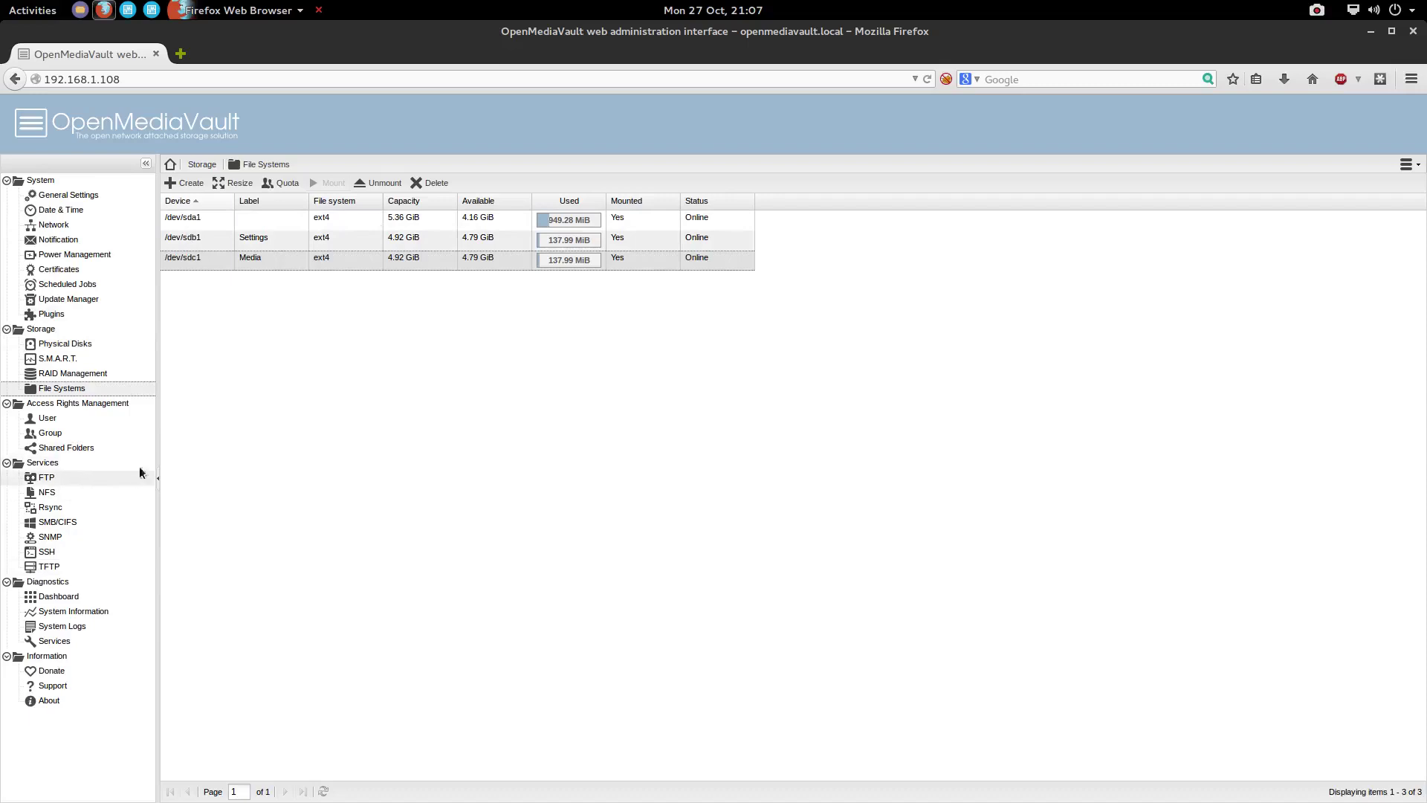
Start a new user under Access Rights Management, entering the user name and password
{"action": "left_click", "coordinate": [57, 405]}
{"action": "left_click", "coordinate": [46, 418]}
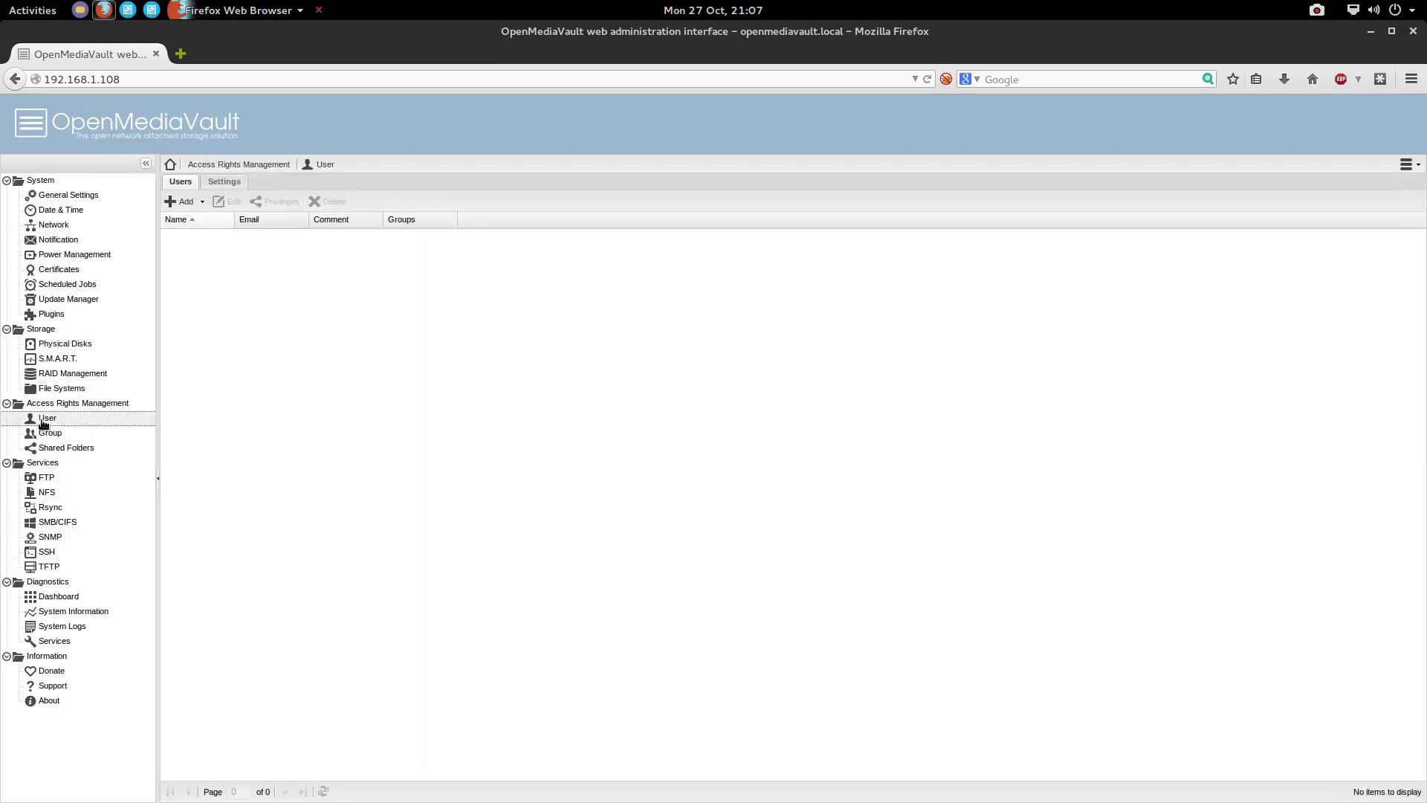
{"action": "left_click", "coordinate": [184, 202]}
{"action": "left_click", "coordinate": [204, 218]}
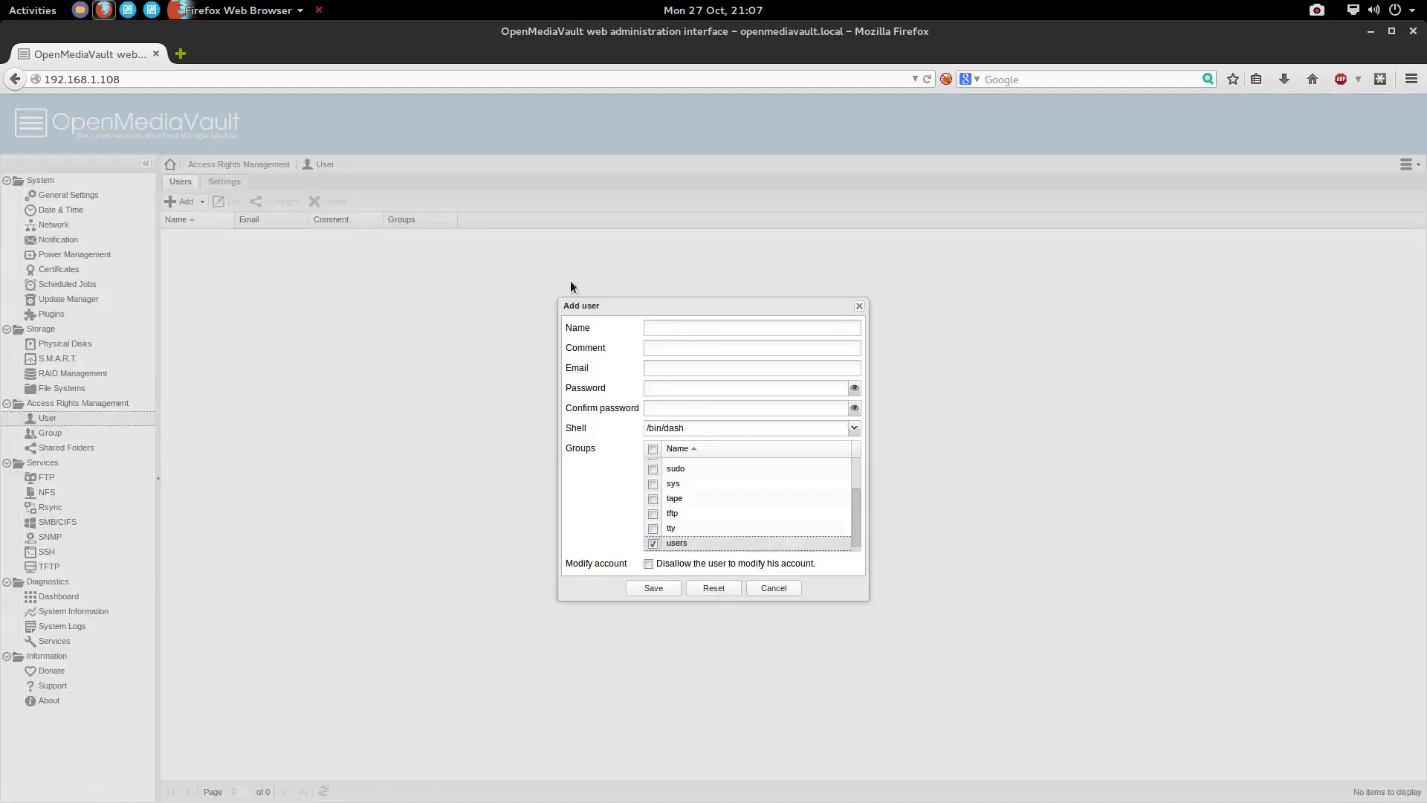
{"action": "left_click", "coordinate": [654, 332]}
{"action": "type", "text": "arm******"}
{"action": "key", "text": "Tab"}
{"action": "type", "text": "*"}
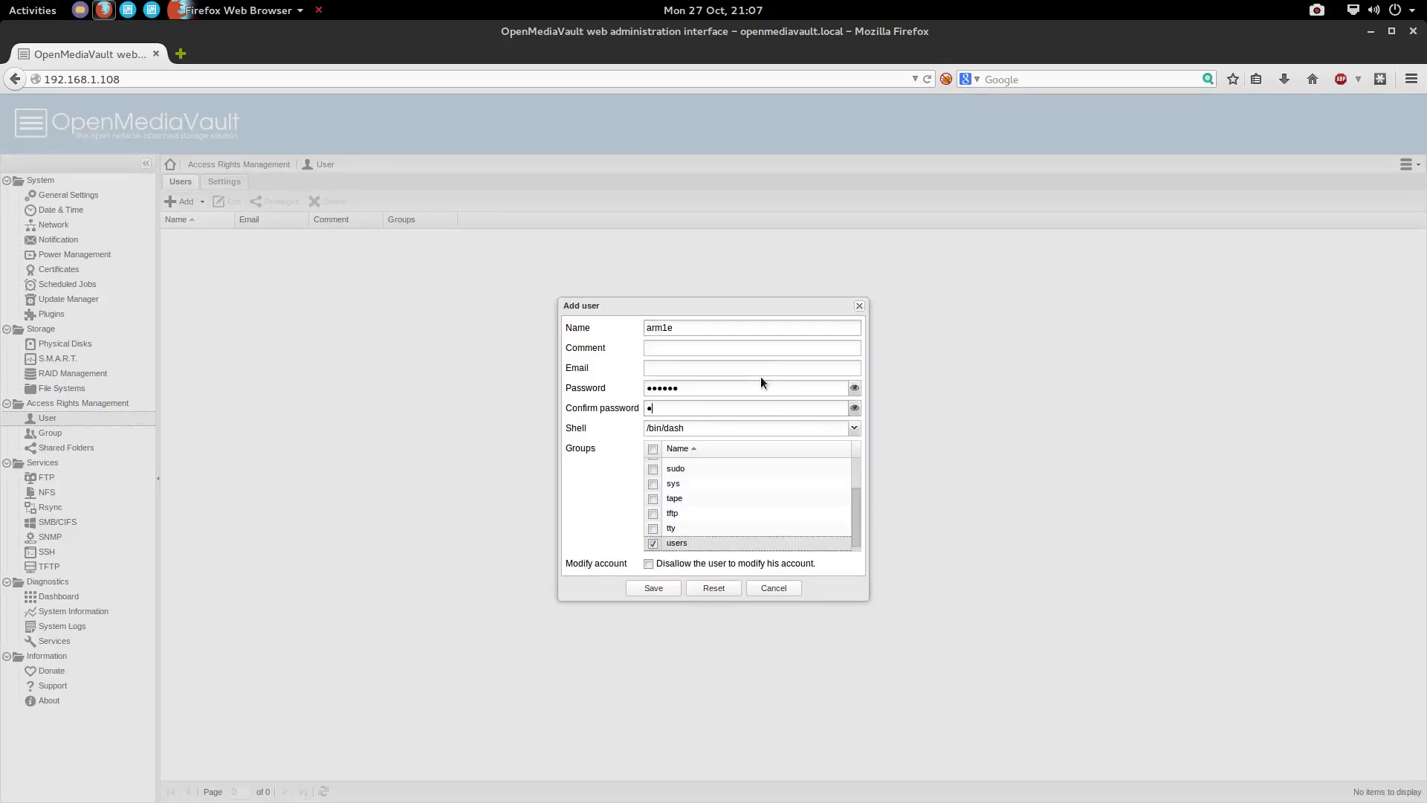
{"action": "type", "text": "*****"}
Give the user the /bin/bash shell and the ssh group, not sudo, and save
{"action": "left_click", "coordinate": [854, 429]}
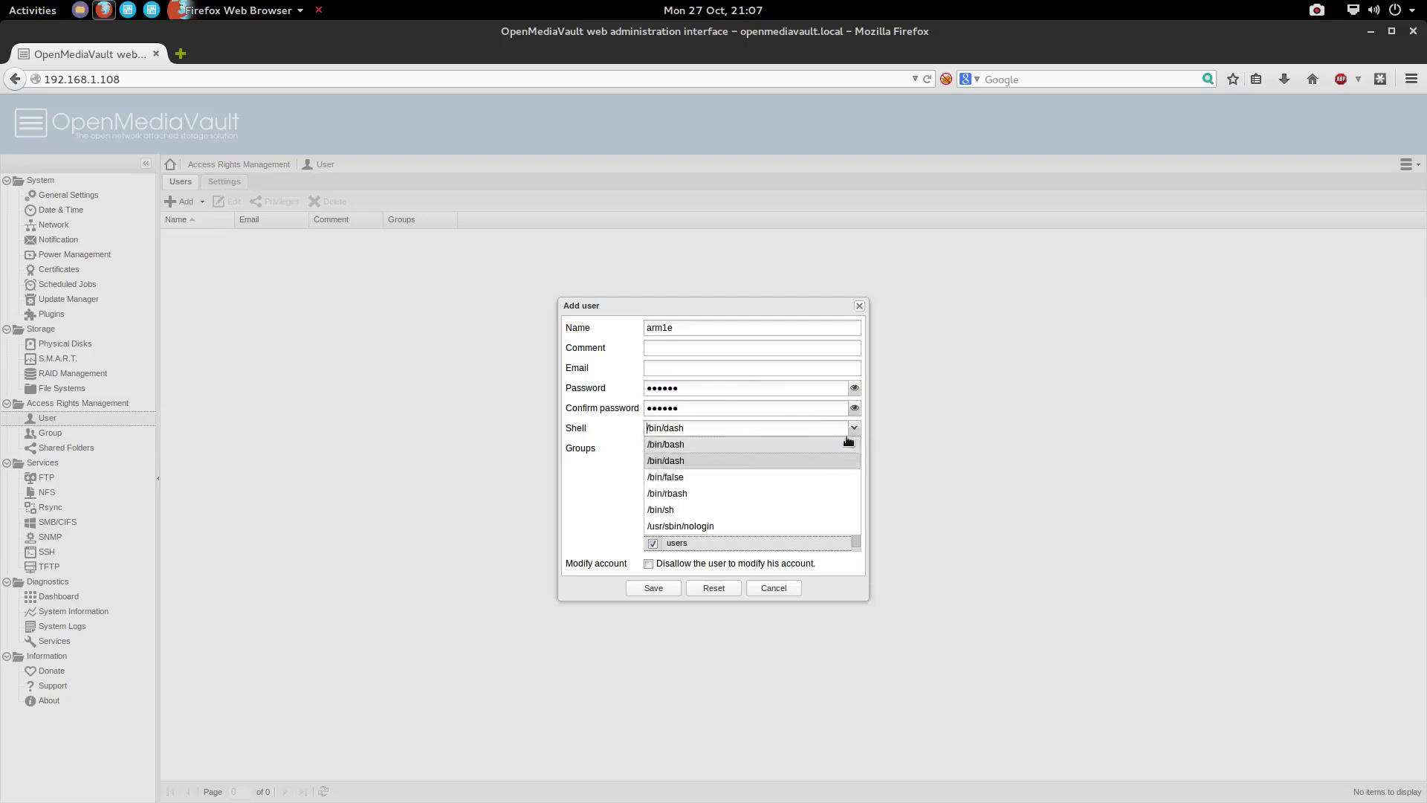
{"action": "left_click", "coordinate": [734, 444]}
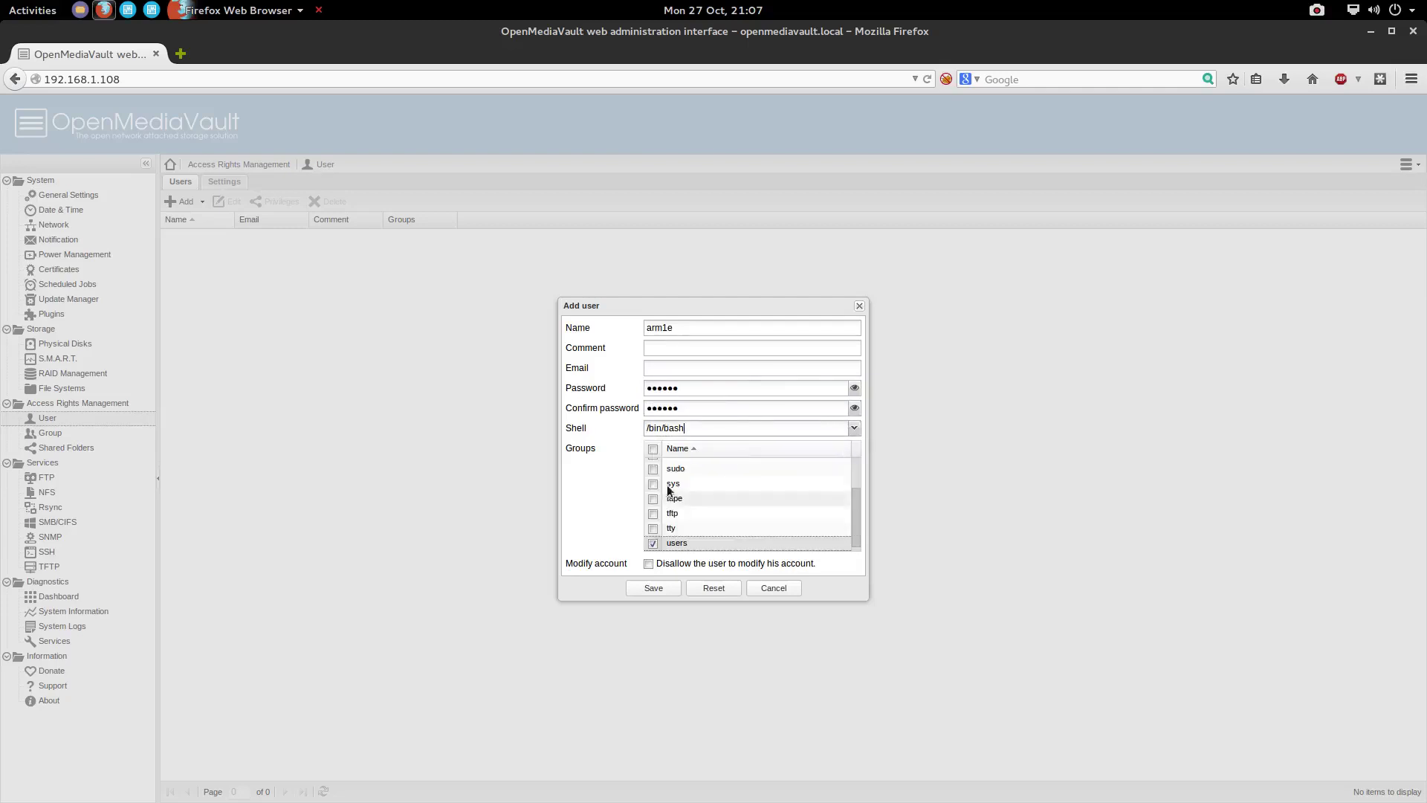
{"action": "mouse_move", "coordinate": [859, 510]}
{"action": "left_mouse_down"}
{"action": "mouse_move", "coordinate": [856, 462]}
{"action": "mouse_move", "coordinate": [853, 532]}
{"action": "mouse_move", "coordinate": [852, 508]}
{"action": "left_mouse_up"}
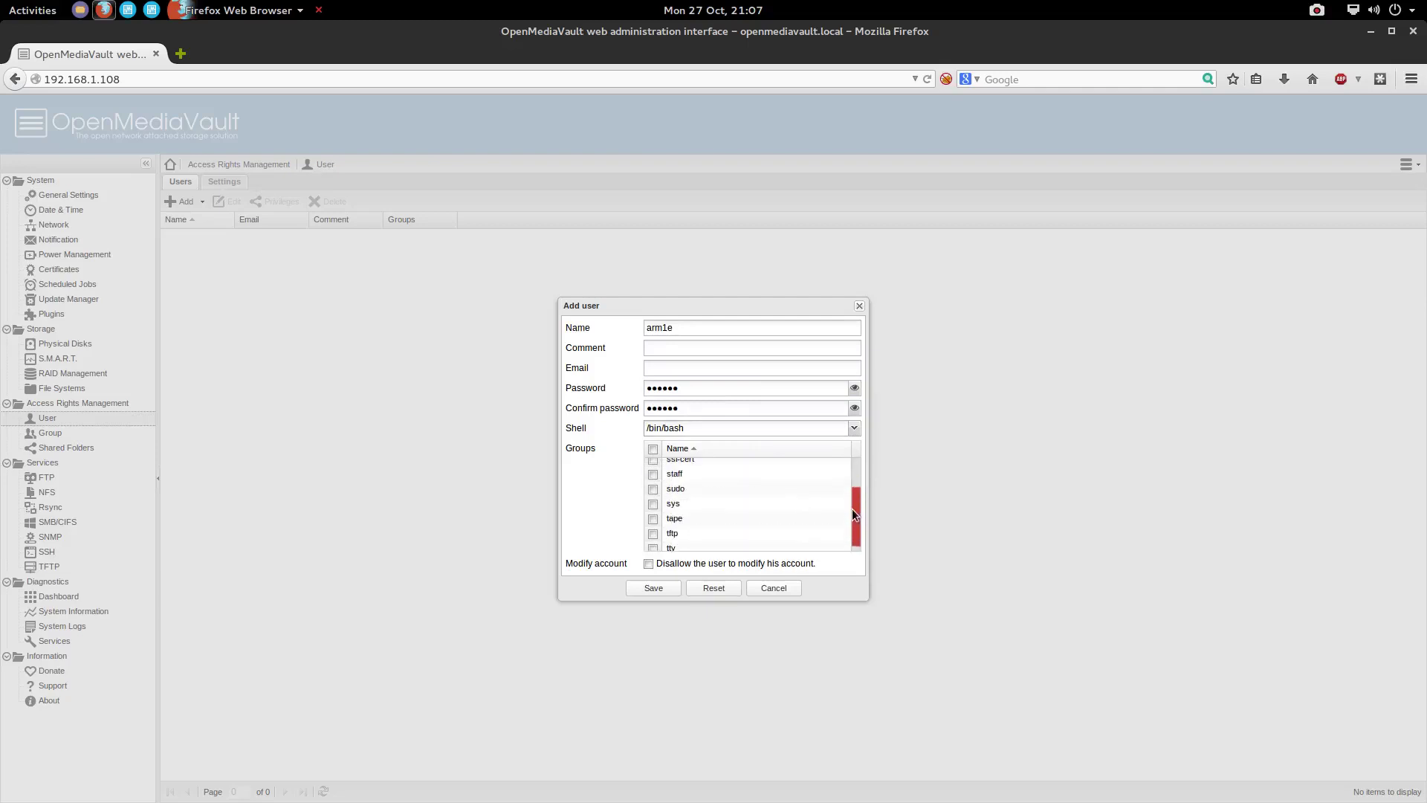
{"action": "left_click", "coordinate": [656, 489]}
{"action": "scroll", "coordinate": [684, 509], "scroll_direction": "down", "scroll_amount": 2}
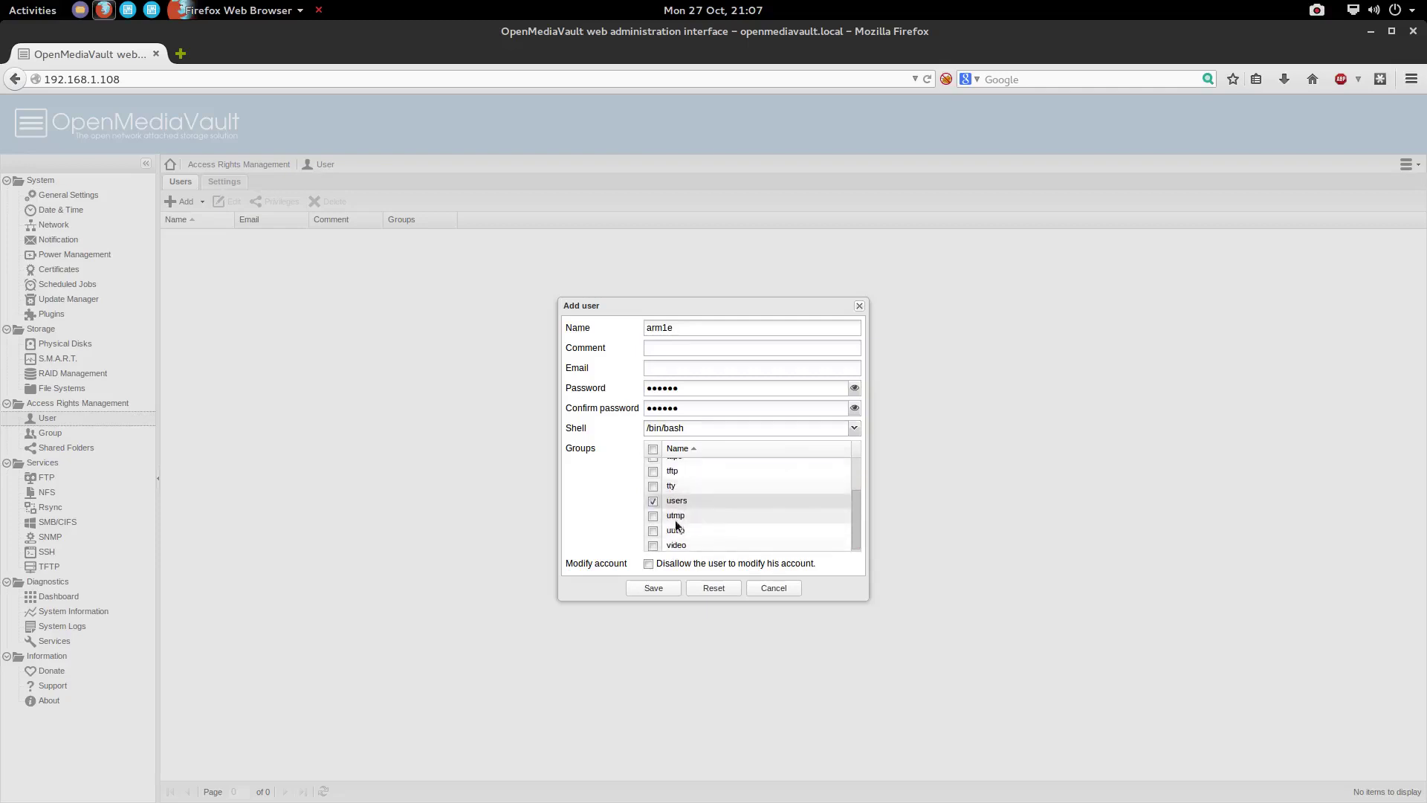
{"action": "scroll", "coordinate": [672, 522], "scroll_direction": "up", "scroll_amount": 2}
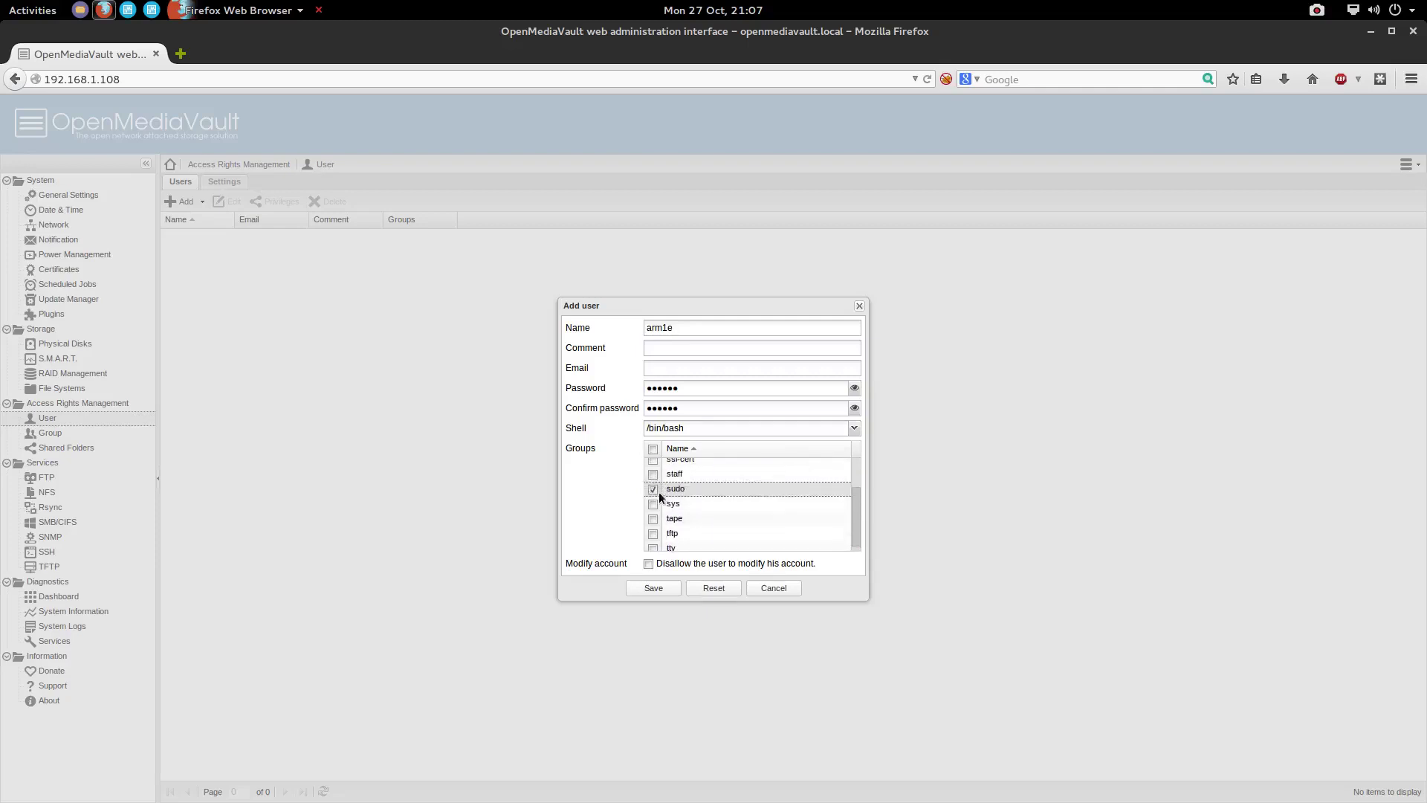
{"action": "left_click", "coordinate": [654, 489]}
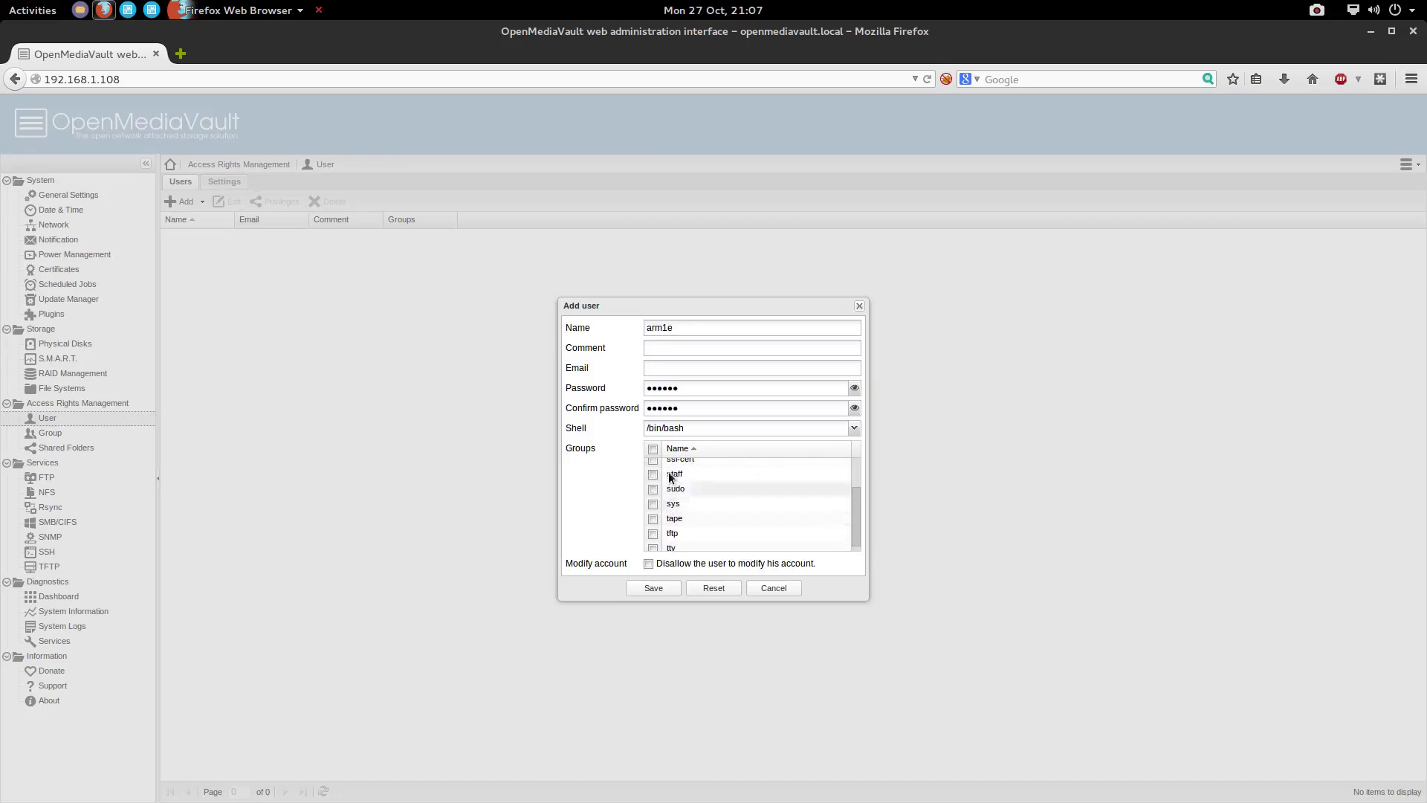
{"action": "scroll", "coordinate": [668, 471], "scroll_direction": "up", "scroll_amount": 1}
{"action": "left_click", "coordinate": [654, 476]}
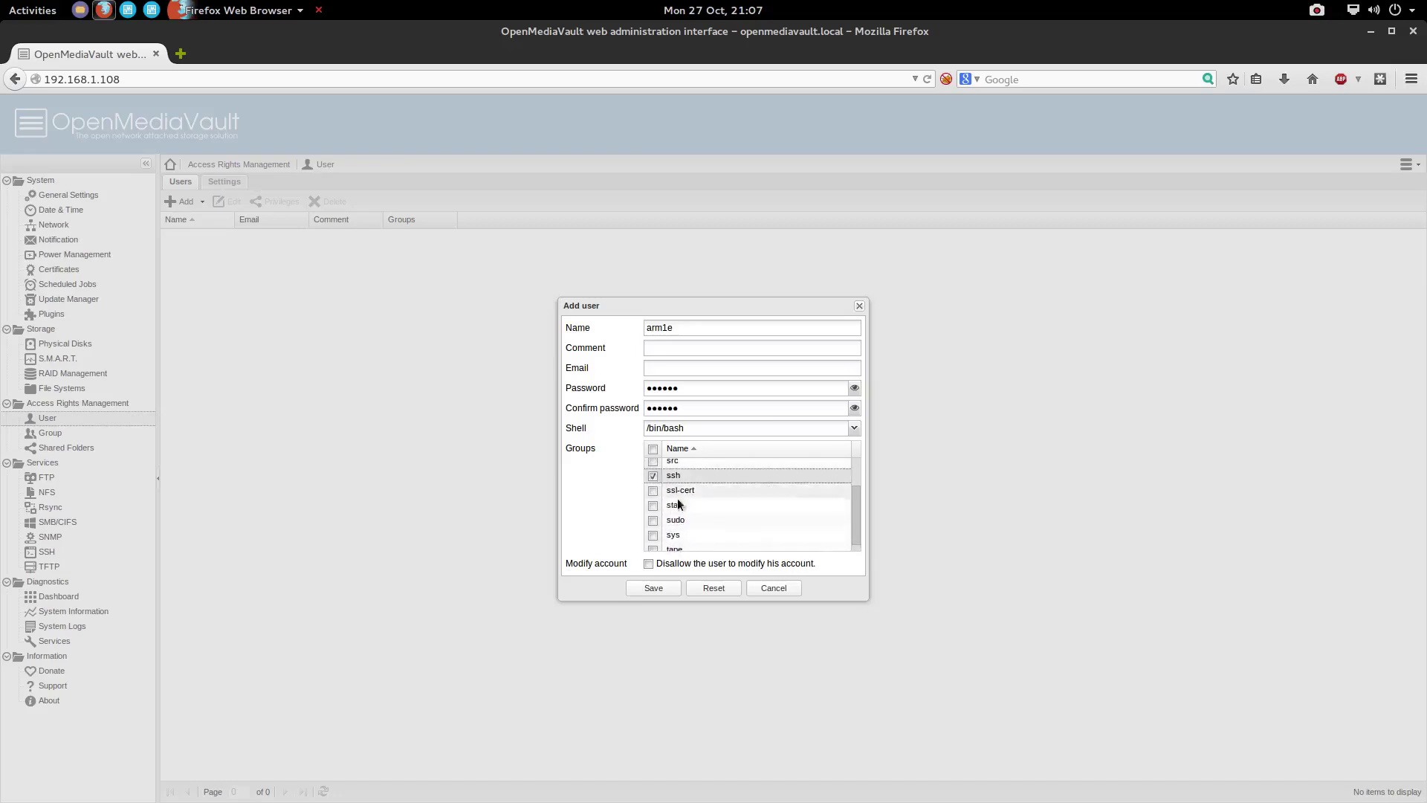
{"action": "scroll", "coordinate": [683, 504], "scroll_direction": "down", "scroll_amount": 4}
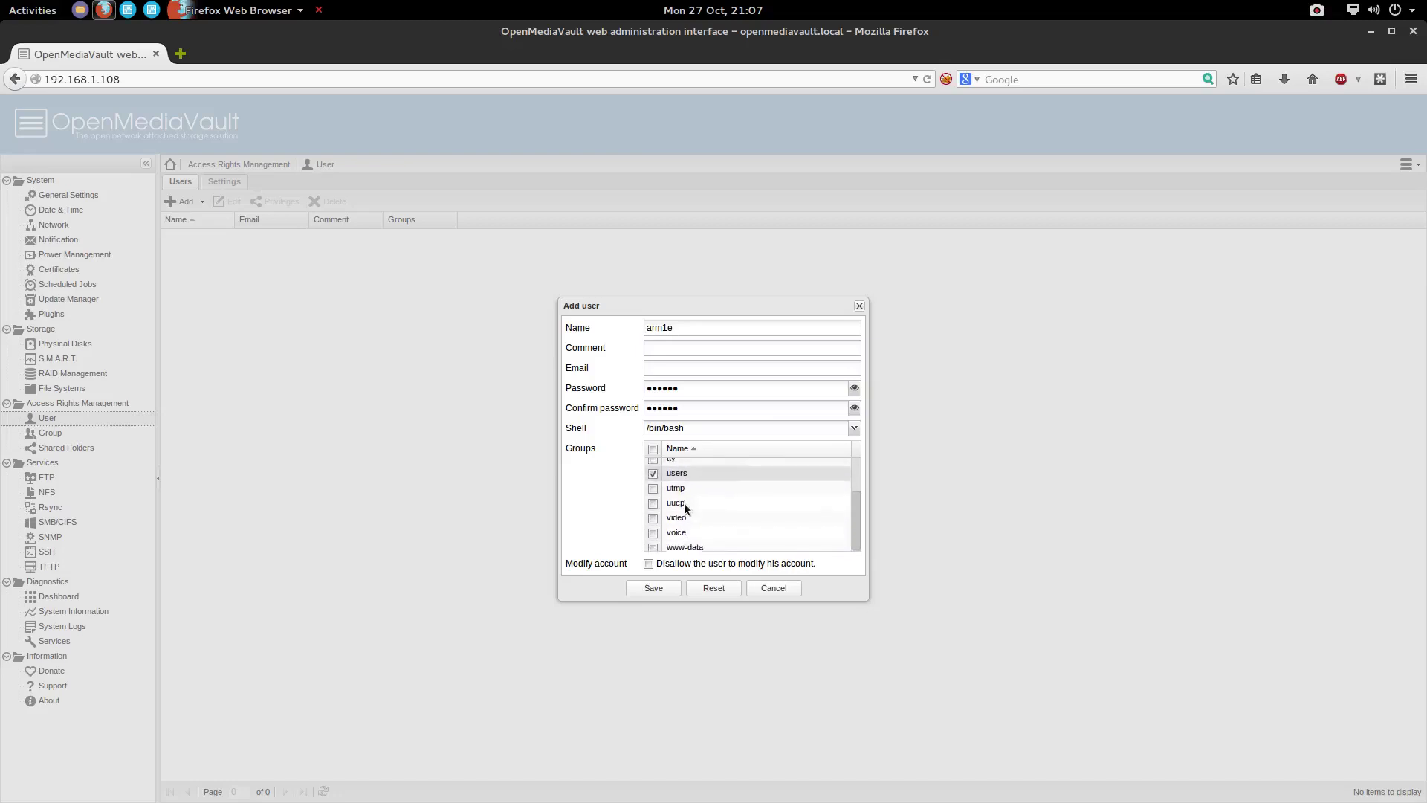
{"action": "scroll", "coordinate": [657, 543], "scroll_direction": "up", "scroll_amount": 2}
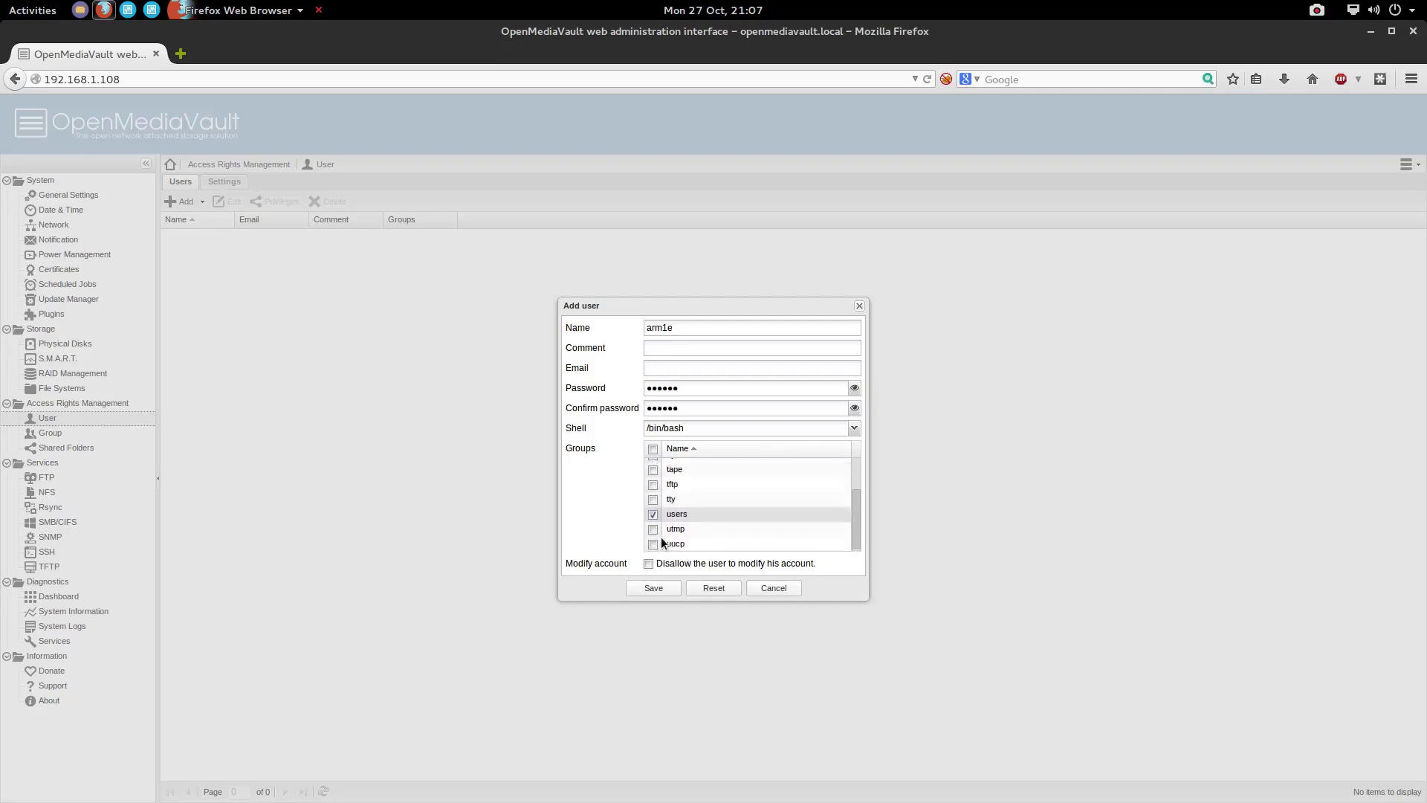
{"action": "scroll", "coordinate": [661, 543], "scroll_direction": "up", "scroll_amount": 5}
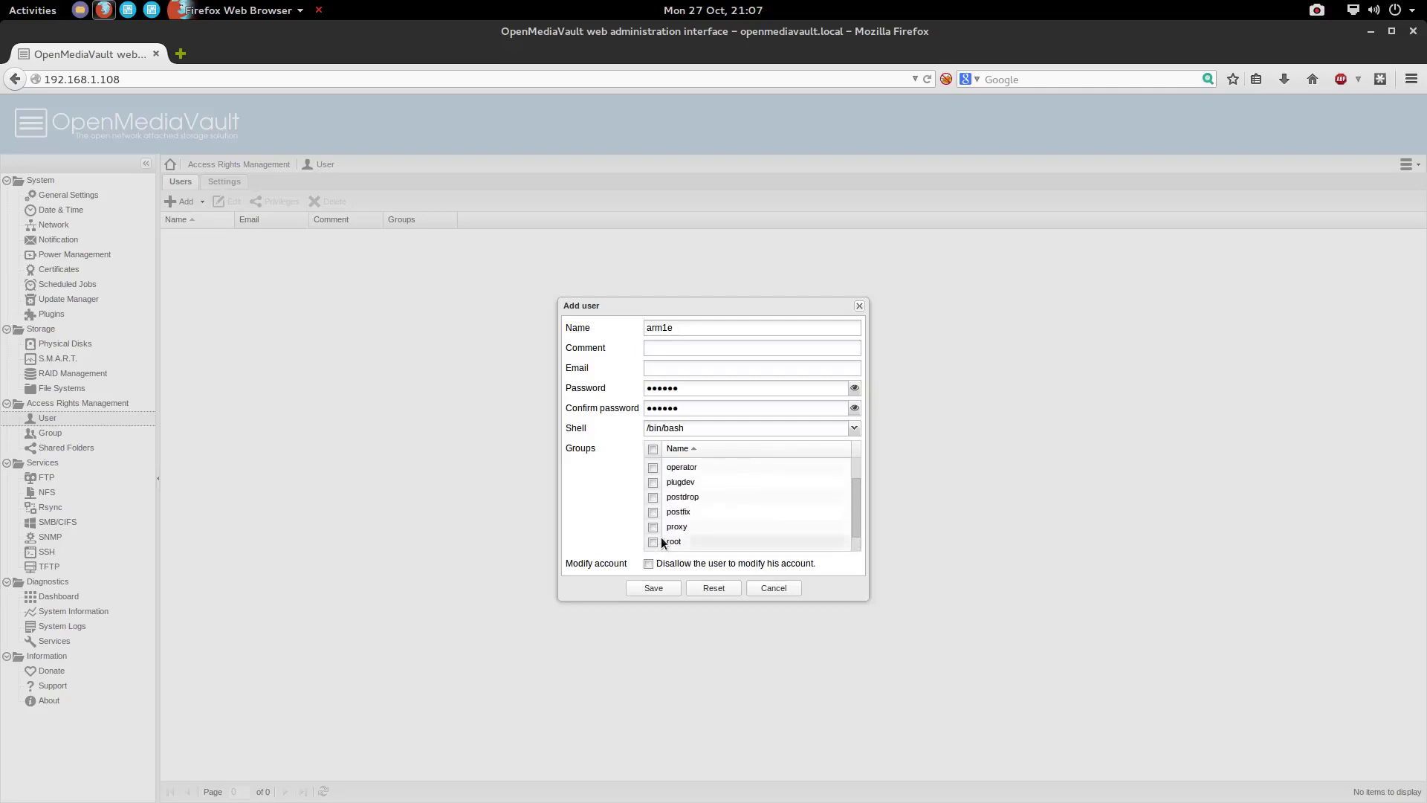
{"action": "scroll", "coordinate": [662, 536], "scroll_direction": "up", "scroll_amount": 4}
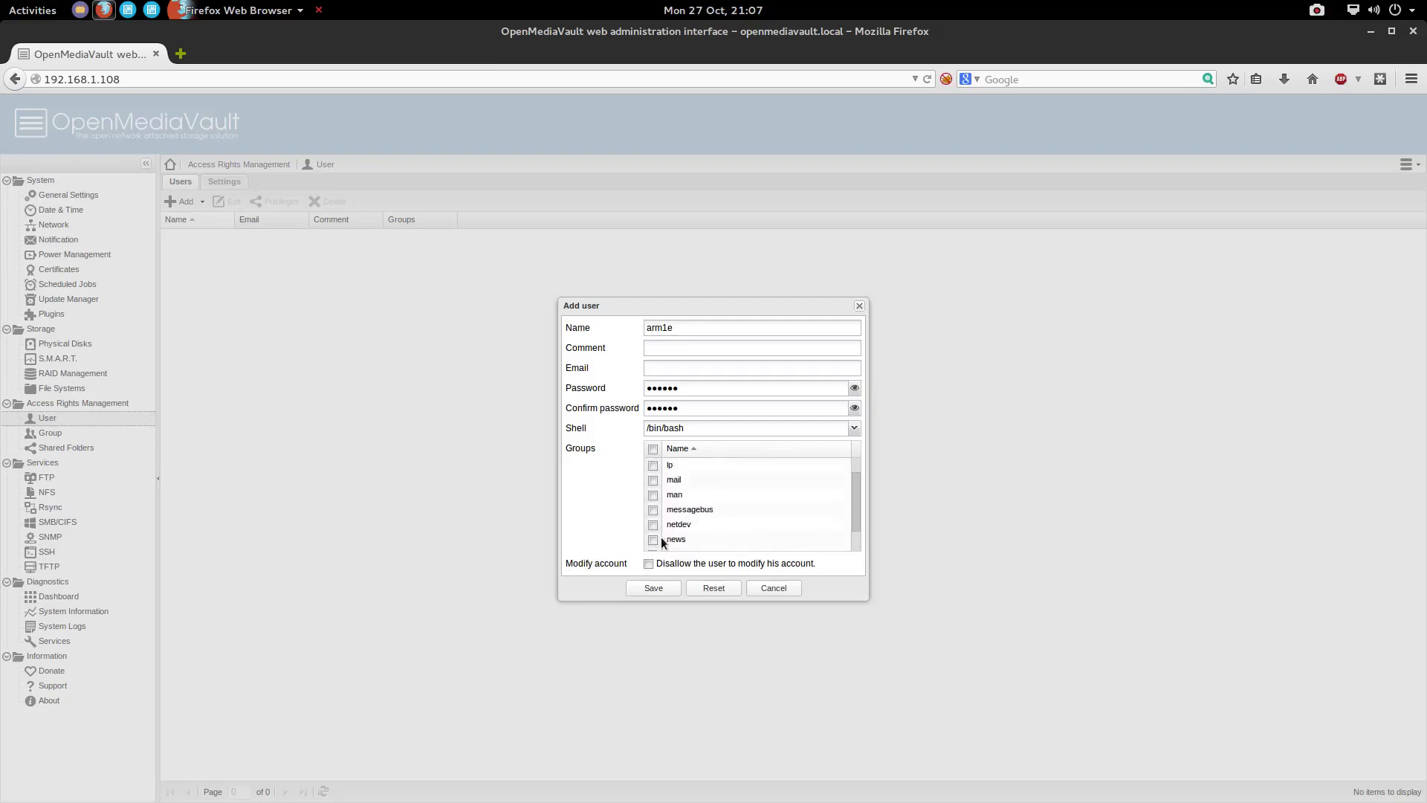
{"action": "scroll", "coordinate": [662, 537], "scroll_direction": "up", "scroll_amount": 6}
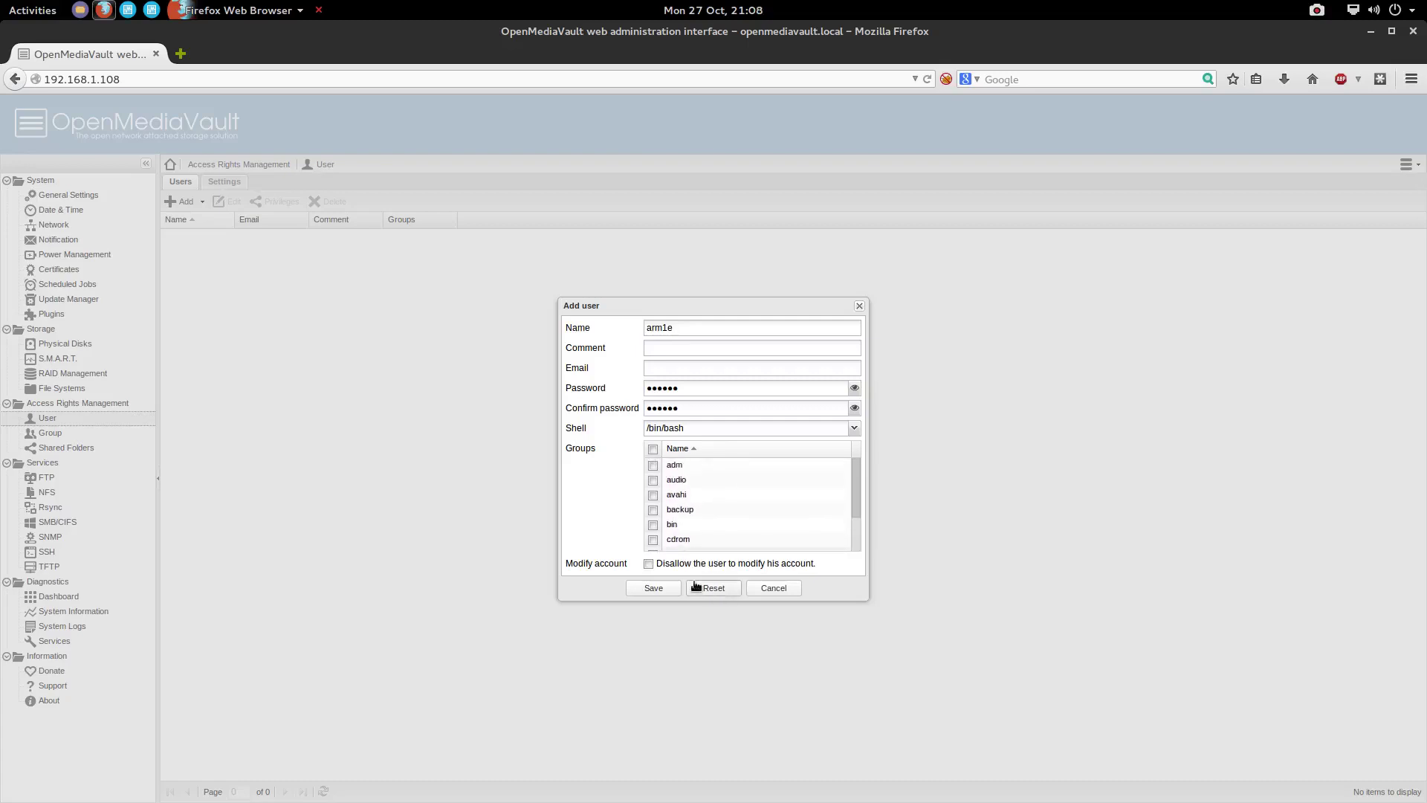
{"action": "left_click", "coordinate": [653, 587]}
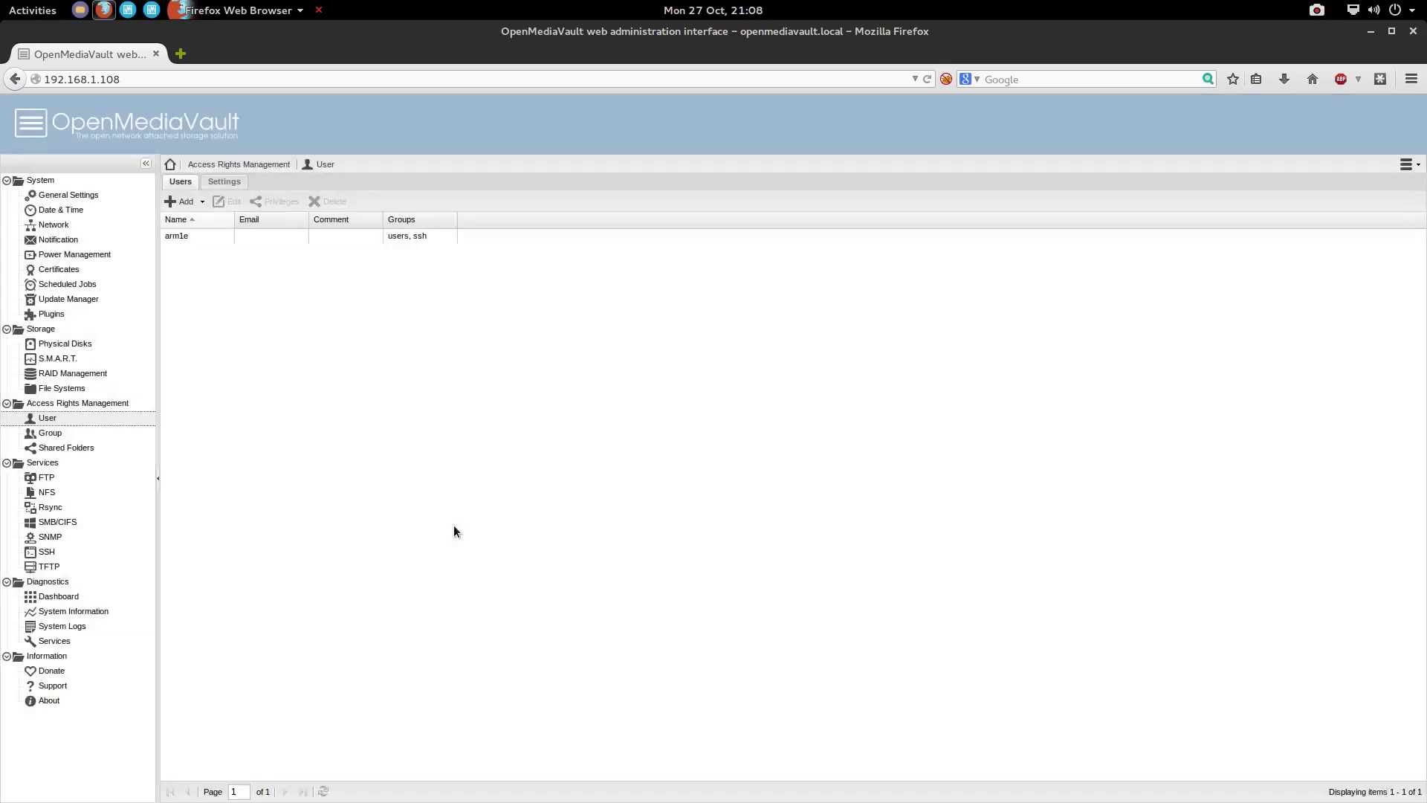
Start a new shared folder named 'Photos'
{"action": "left_click", "coordinate": [52, 434]}
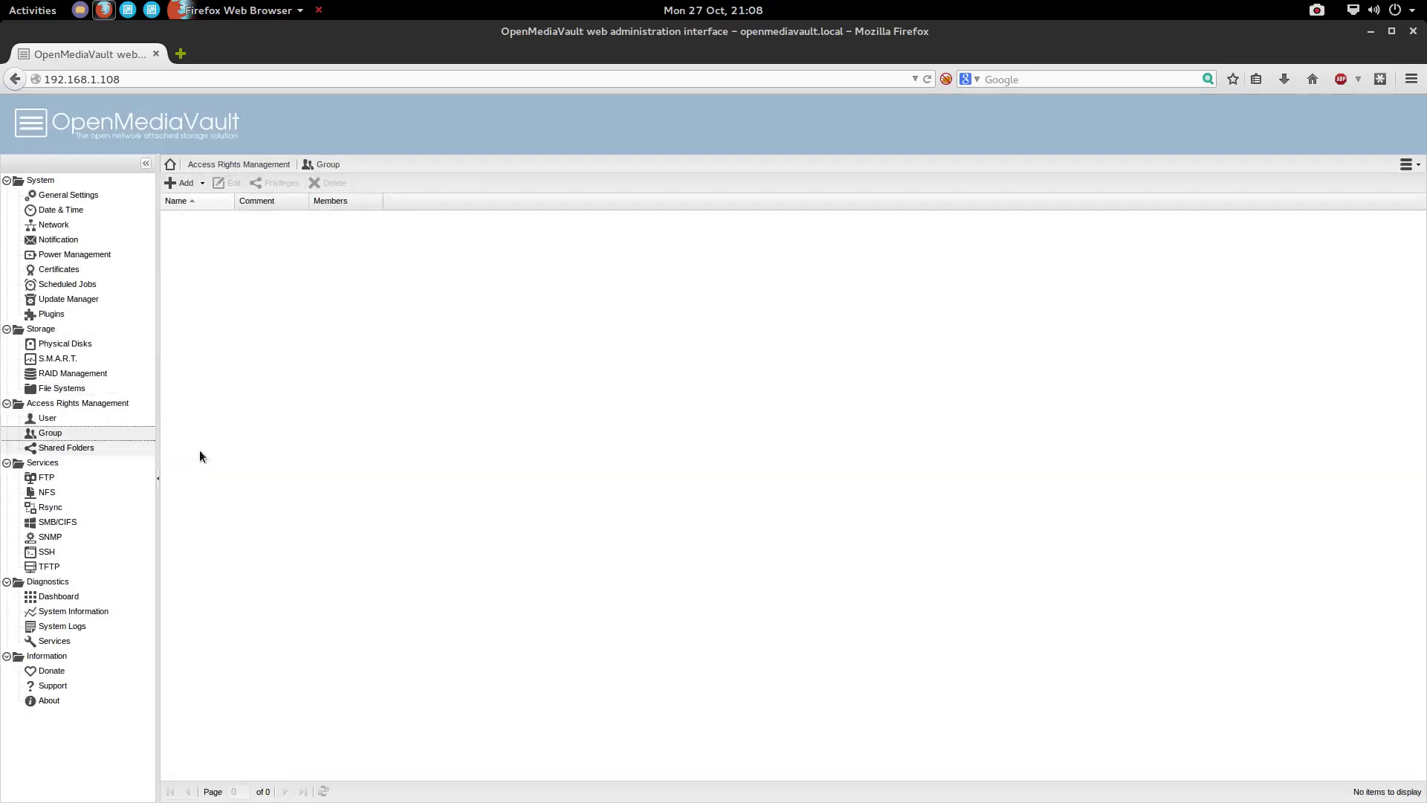
{"action": "left_click", "coordinate": [66, 449]}
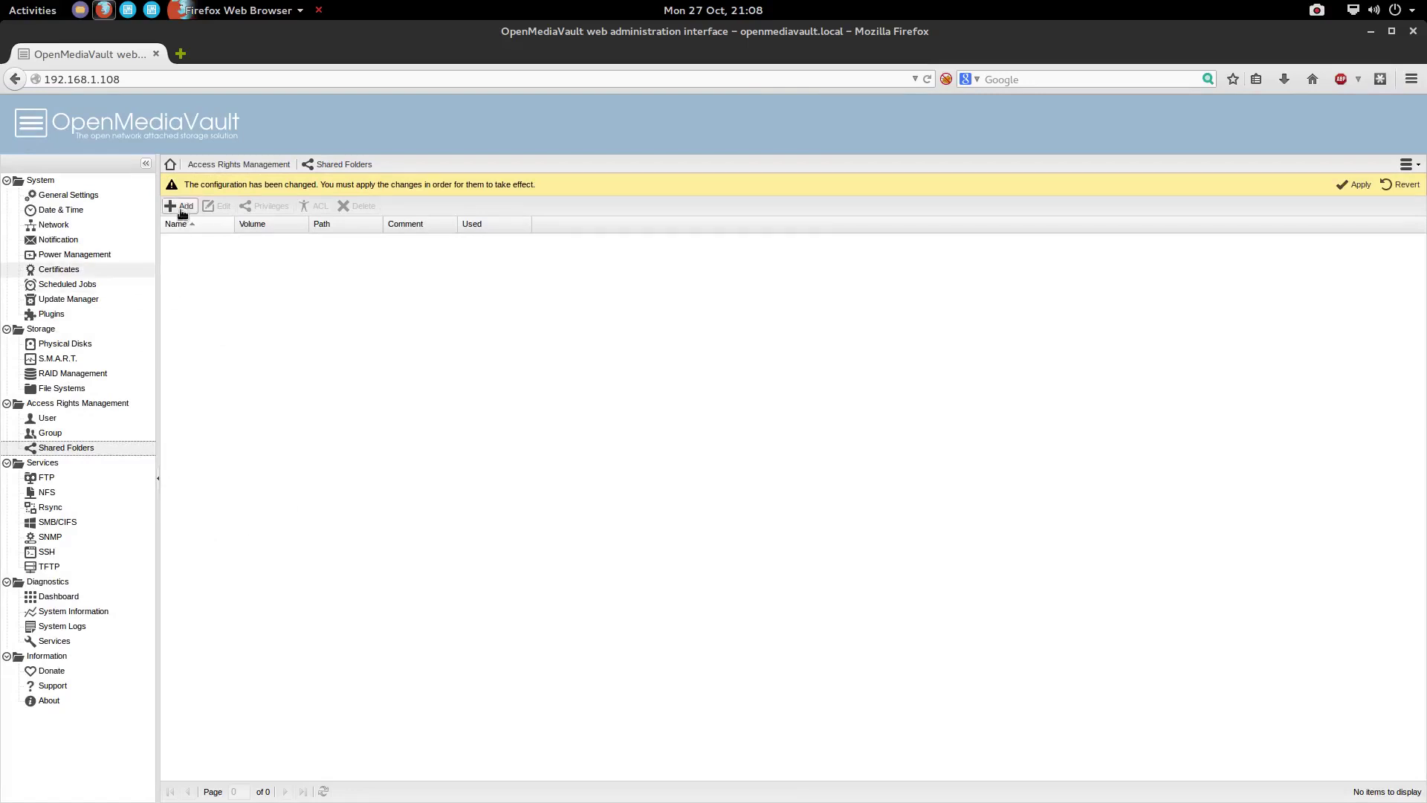
{"action": "left_click", "coordinate": [182, 206]}
{"action": "left_click", "coordinate": [694, 382]}
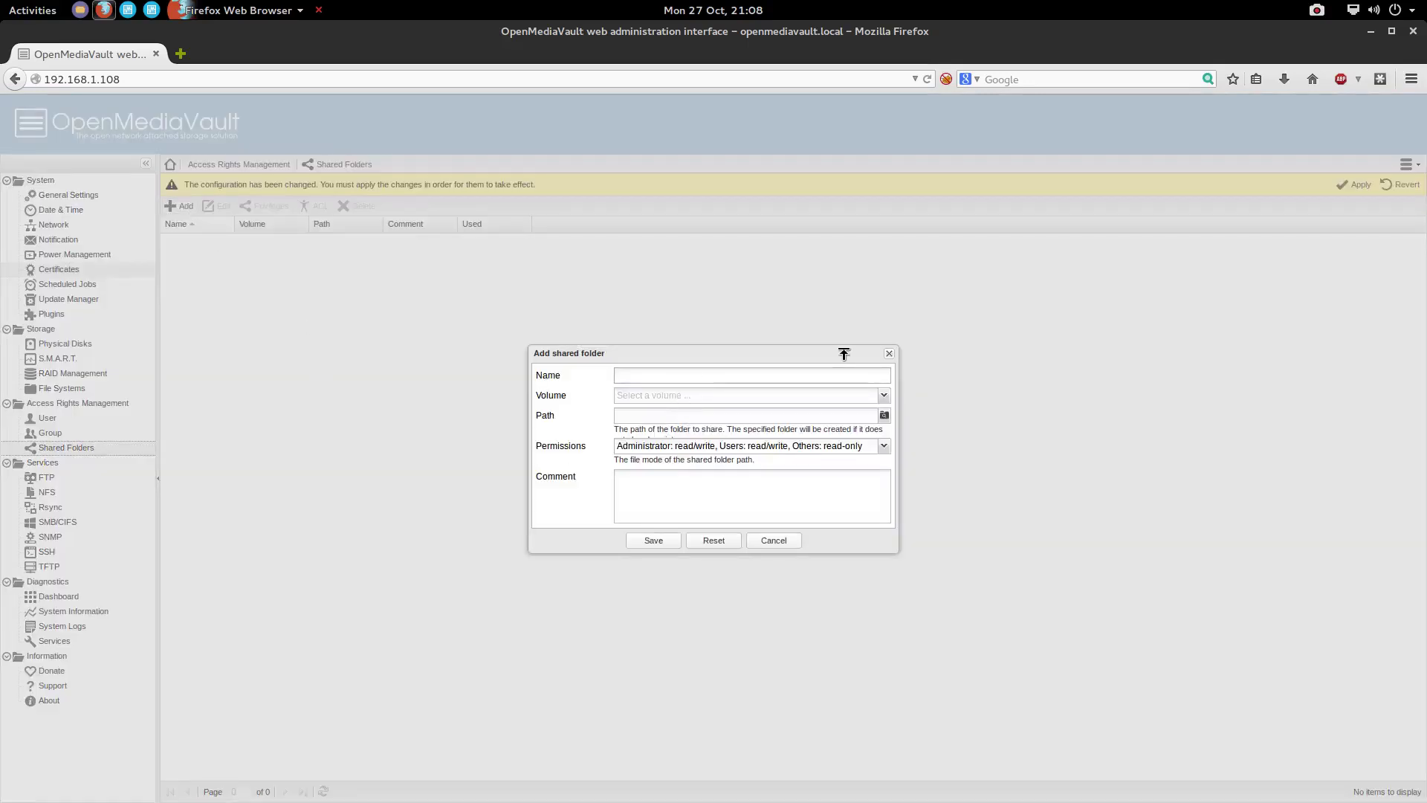
{"action": "type", "text": "Photos"}
Put the folder on the Media volume with users read/write, others read-only, and save
{"action": "left_click", "coordinate": [884, 395]}
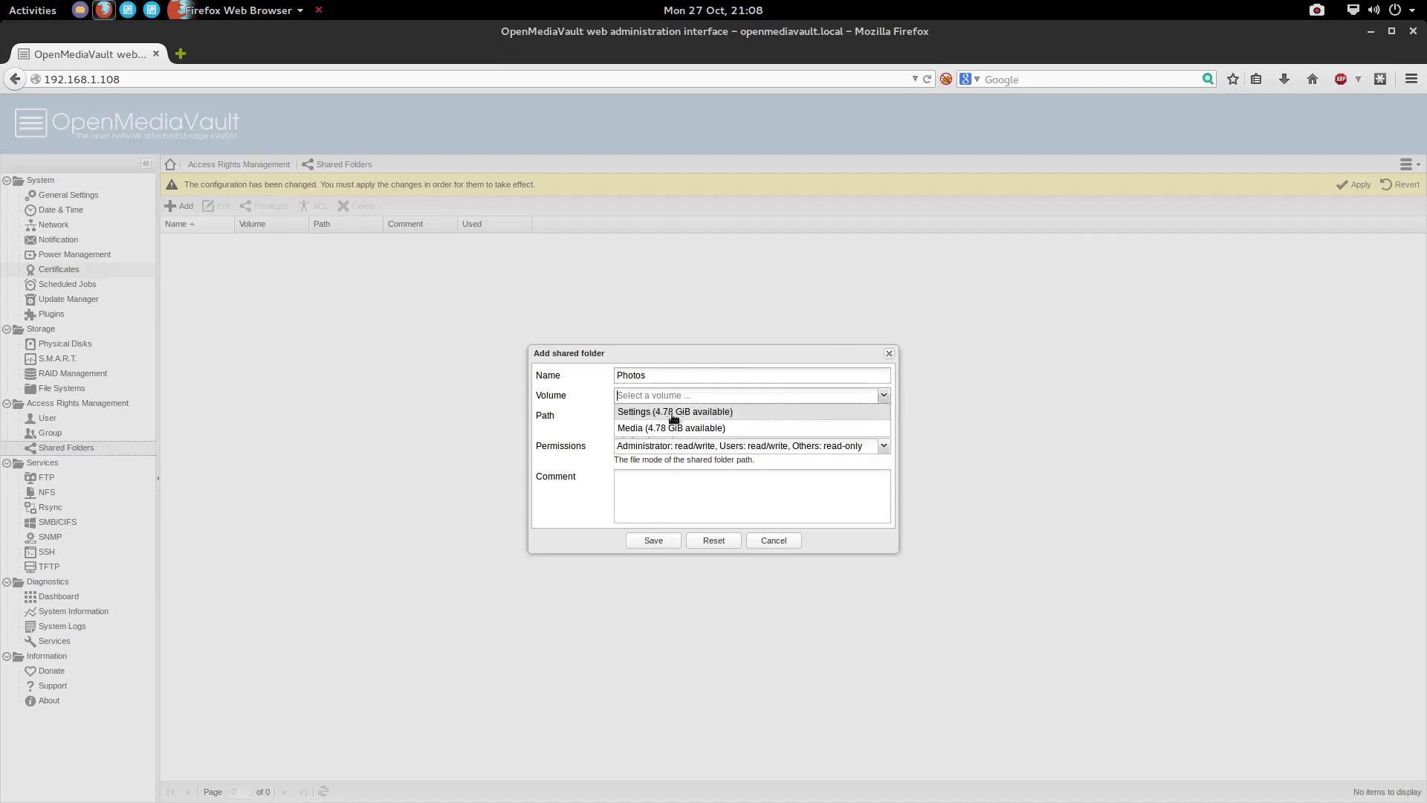
{"action": "left_click", "coordinate": [669, 428]}
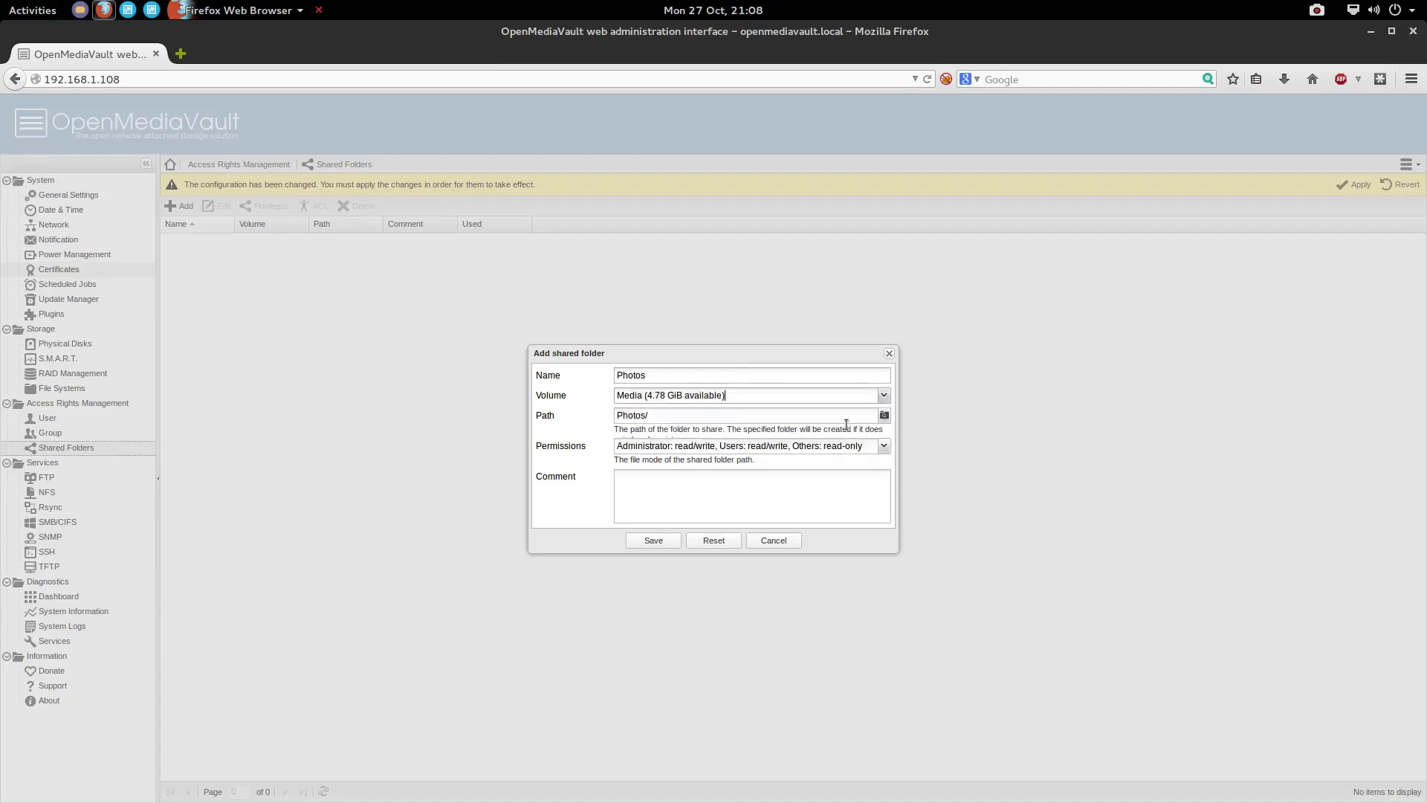
{"action": "left_click", "coordinate": [885, 416]}
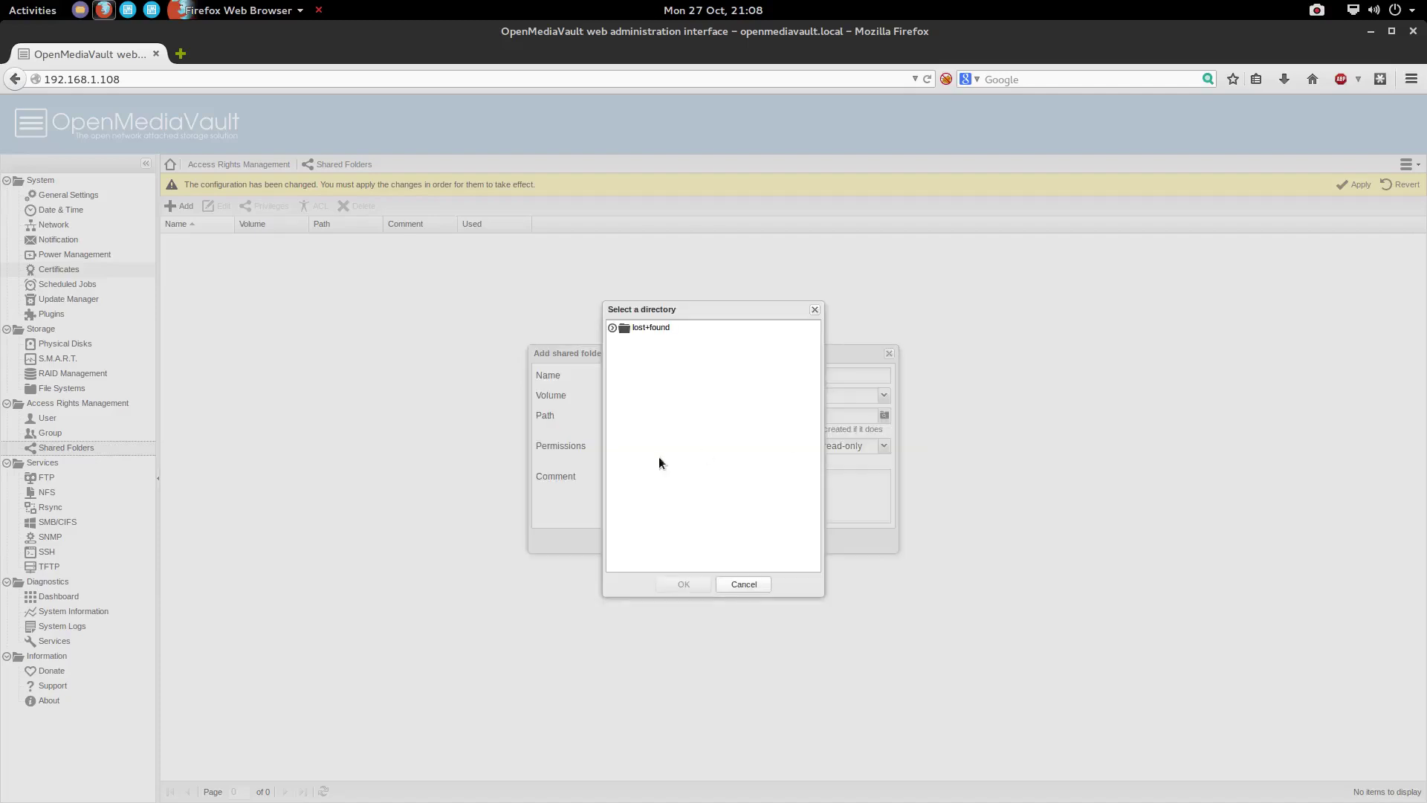
{"action": "left_click", "coordinate": [740, 585]}
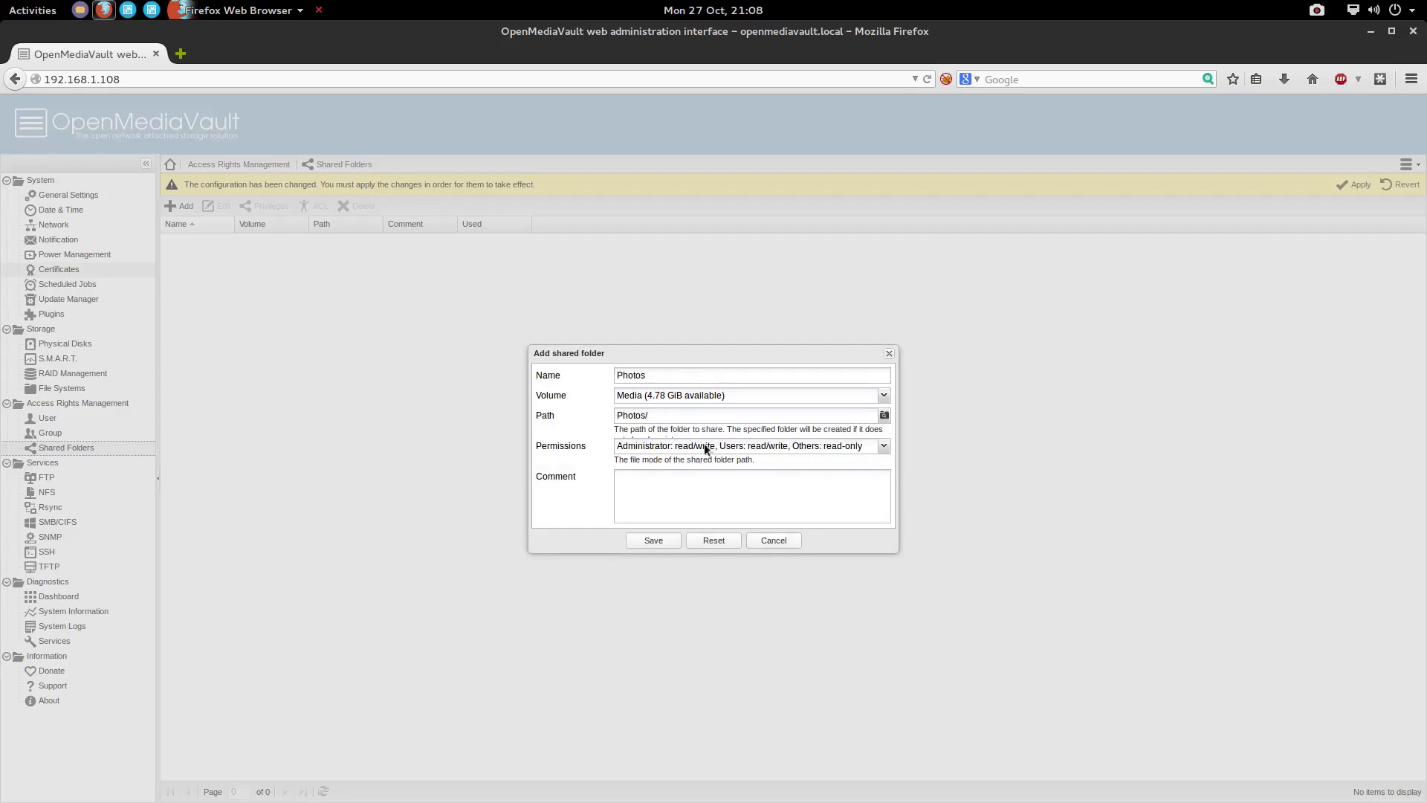
{"action": "left_click", "coordinate": [640, 448]}
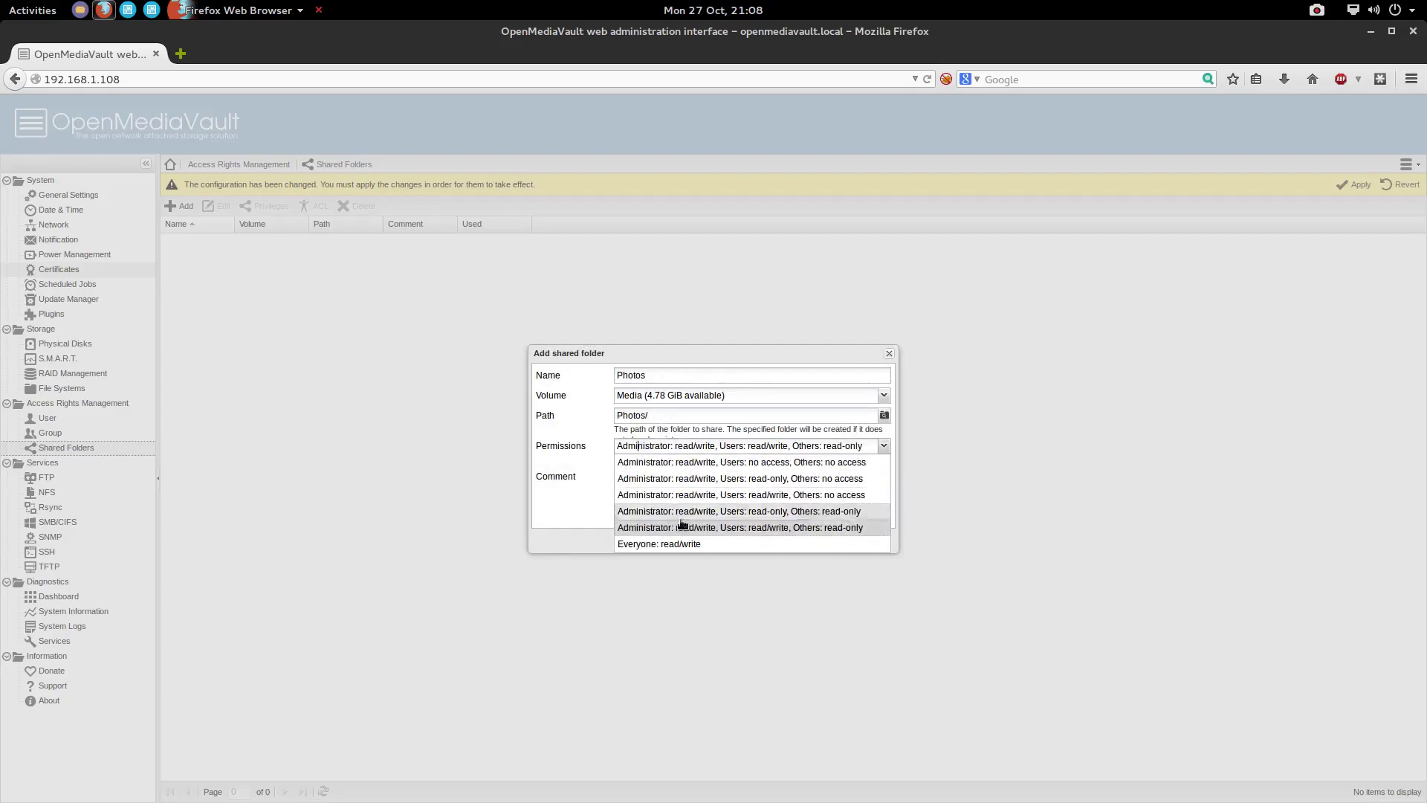
{"action": "left_click", "coordinate": [782, 527]}
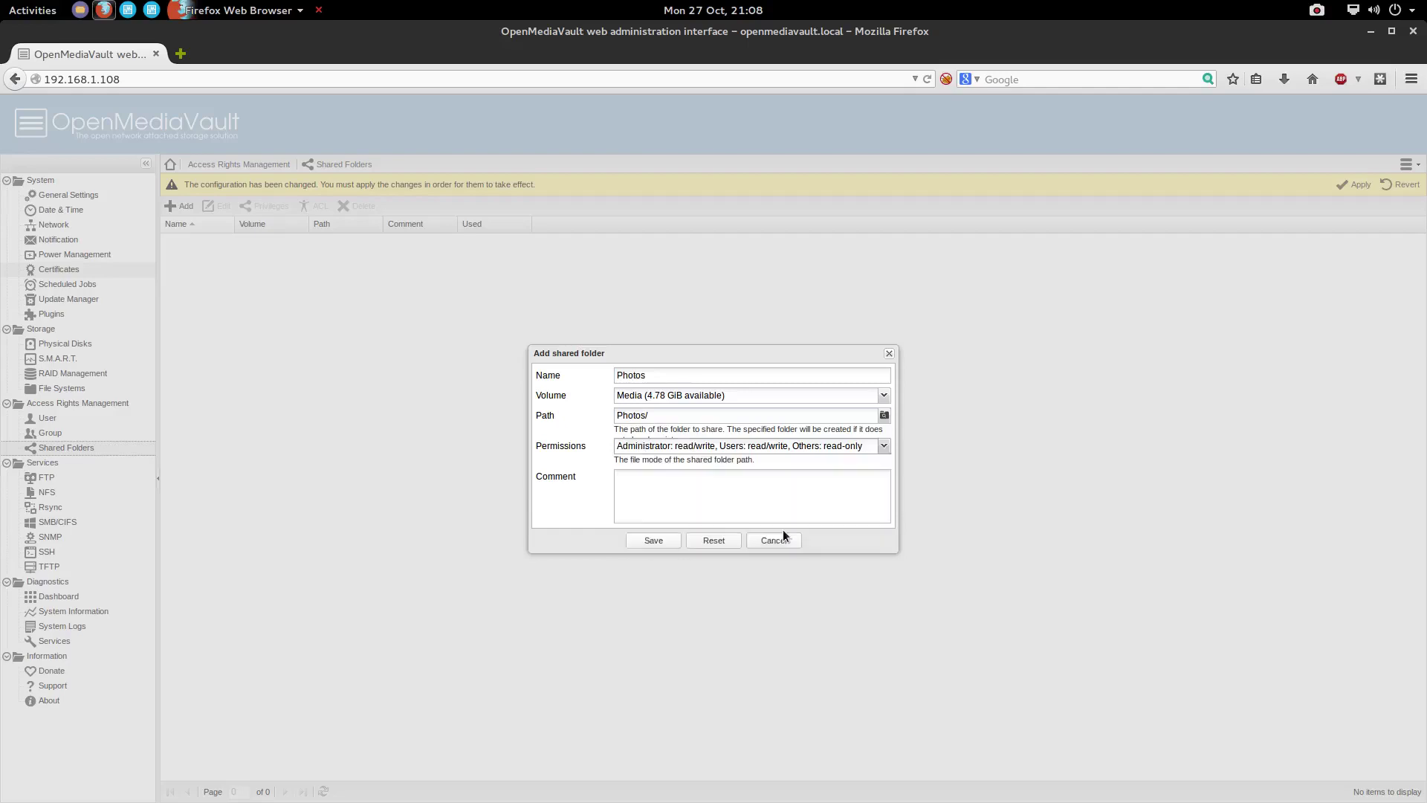
{"action": "left_click", "coordinate": [659, 542]}
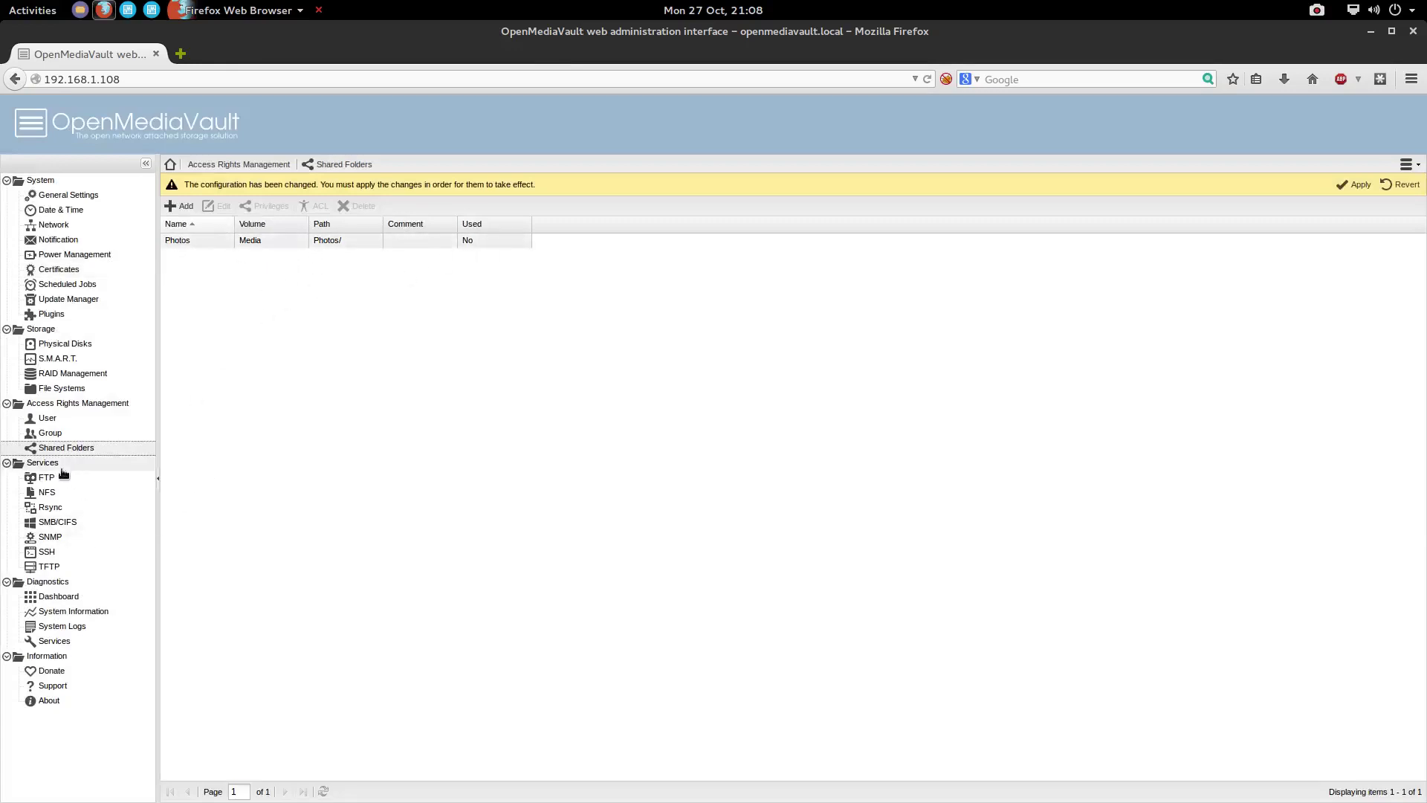
Add and save an SMB/CIFS share for the Photos shared folder, then return to the Settings tab
{"action": "left_click", "coordinate": [59, 525]}
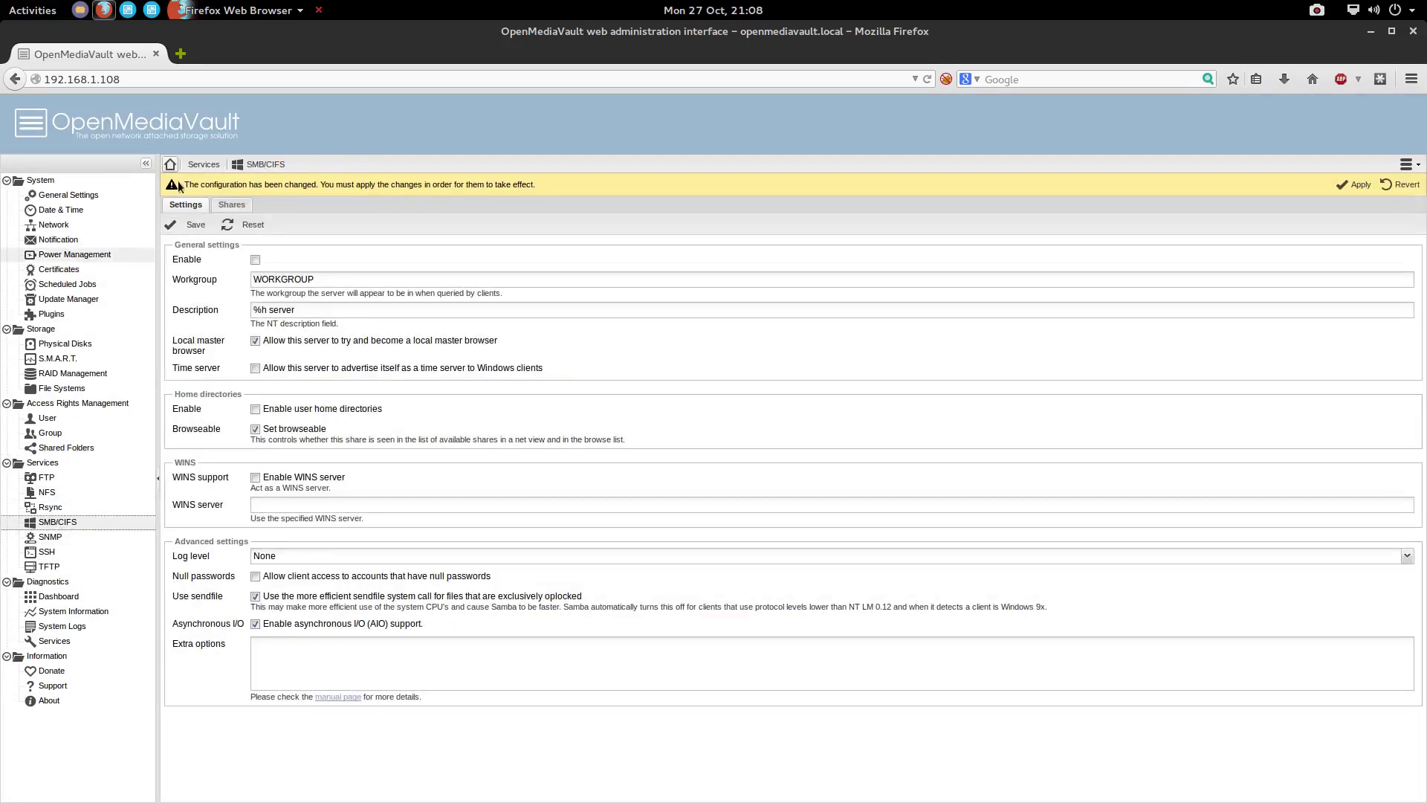
{"action": "left_click", "coordinate": [232, 206]}
{"action": "left_click", "coordinate": [183, 225]}
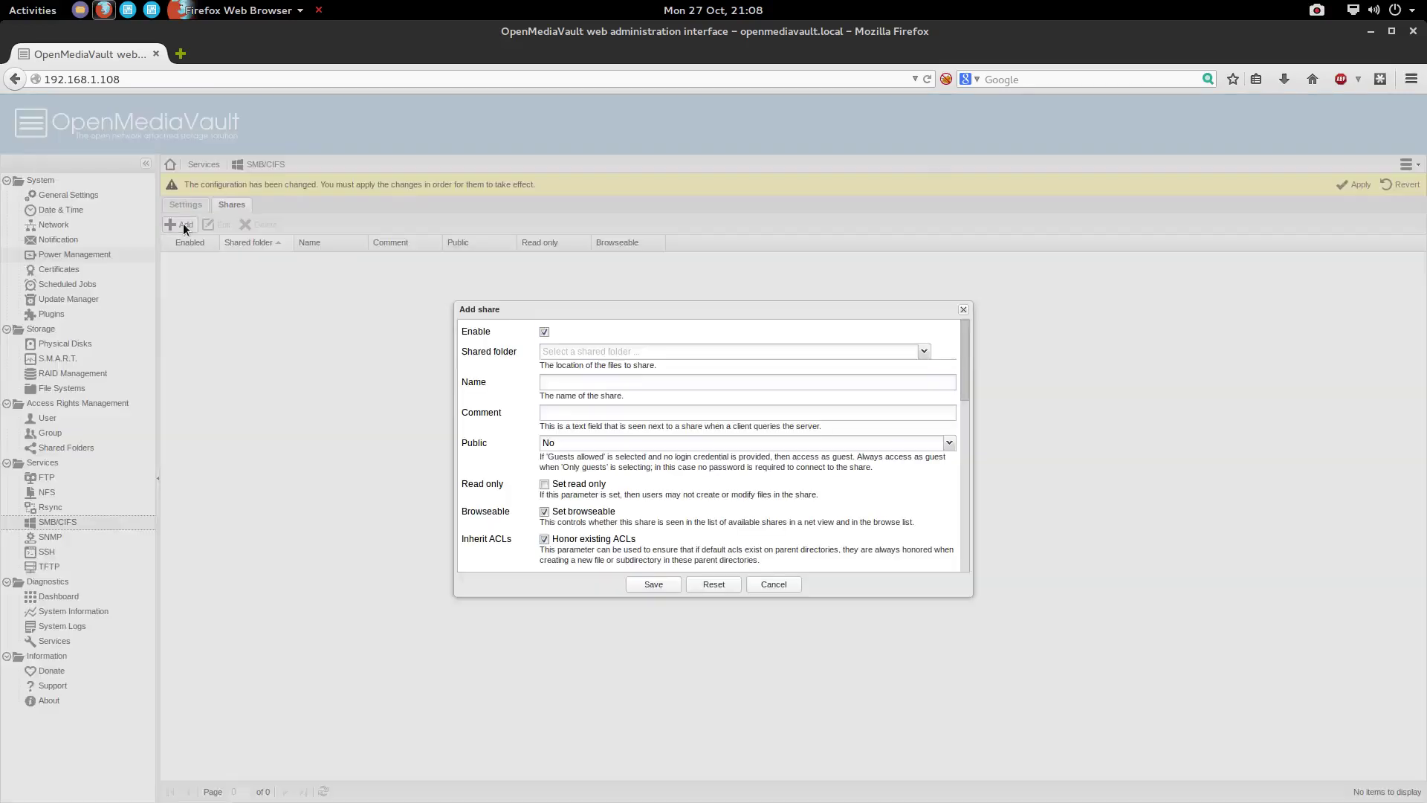
{"action": "left_click", "coordinate": [924, 351]}
{"action": "left_click", "coordinate": [611, 369]}
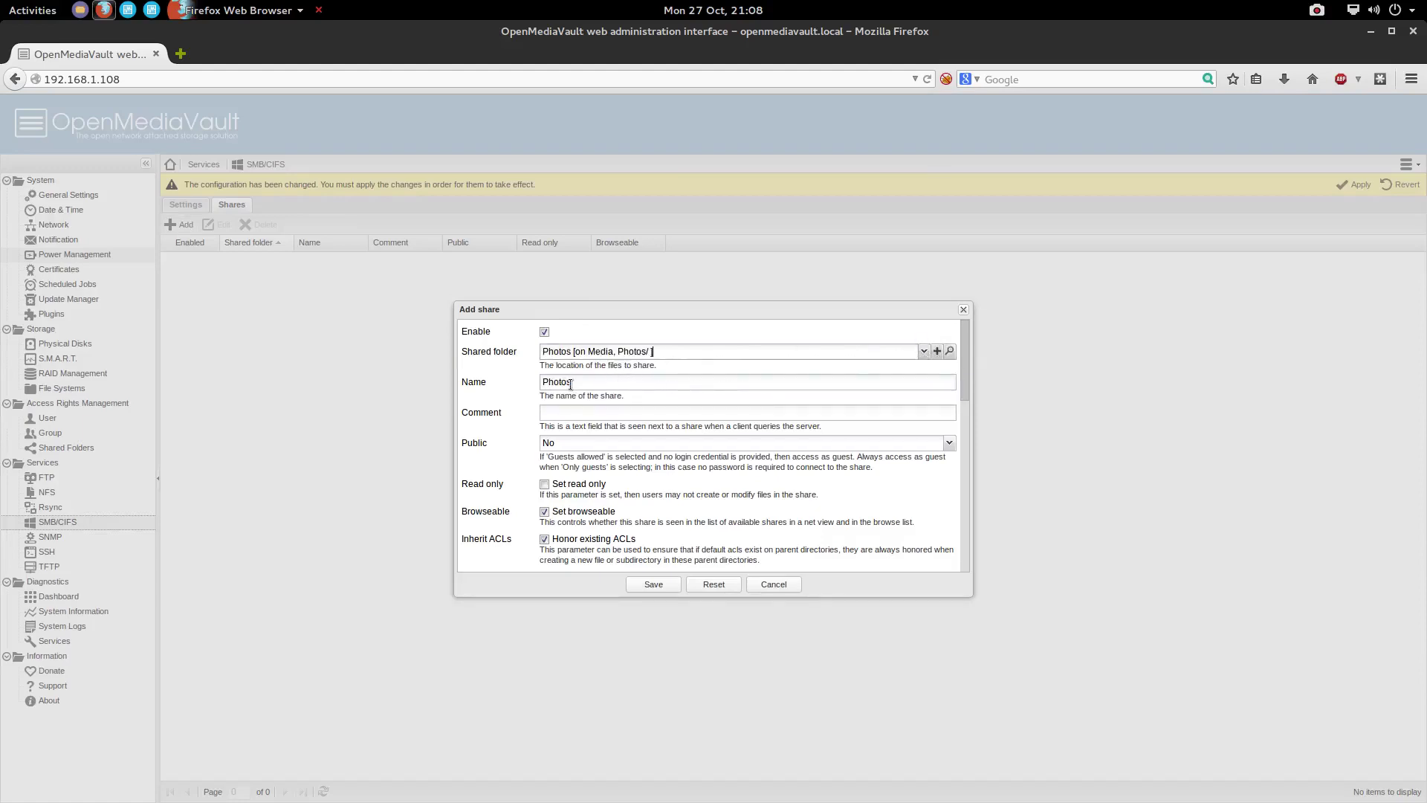
{"action": "scroll", "coordinate": [562, 416], "scroll_direction": "down", "scroll_amount": 2}
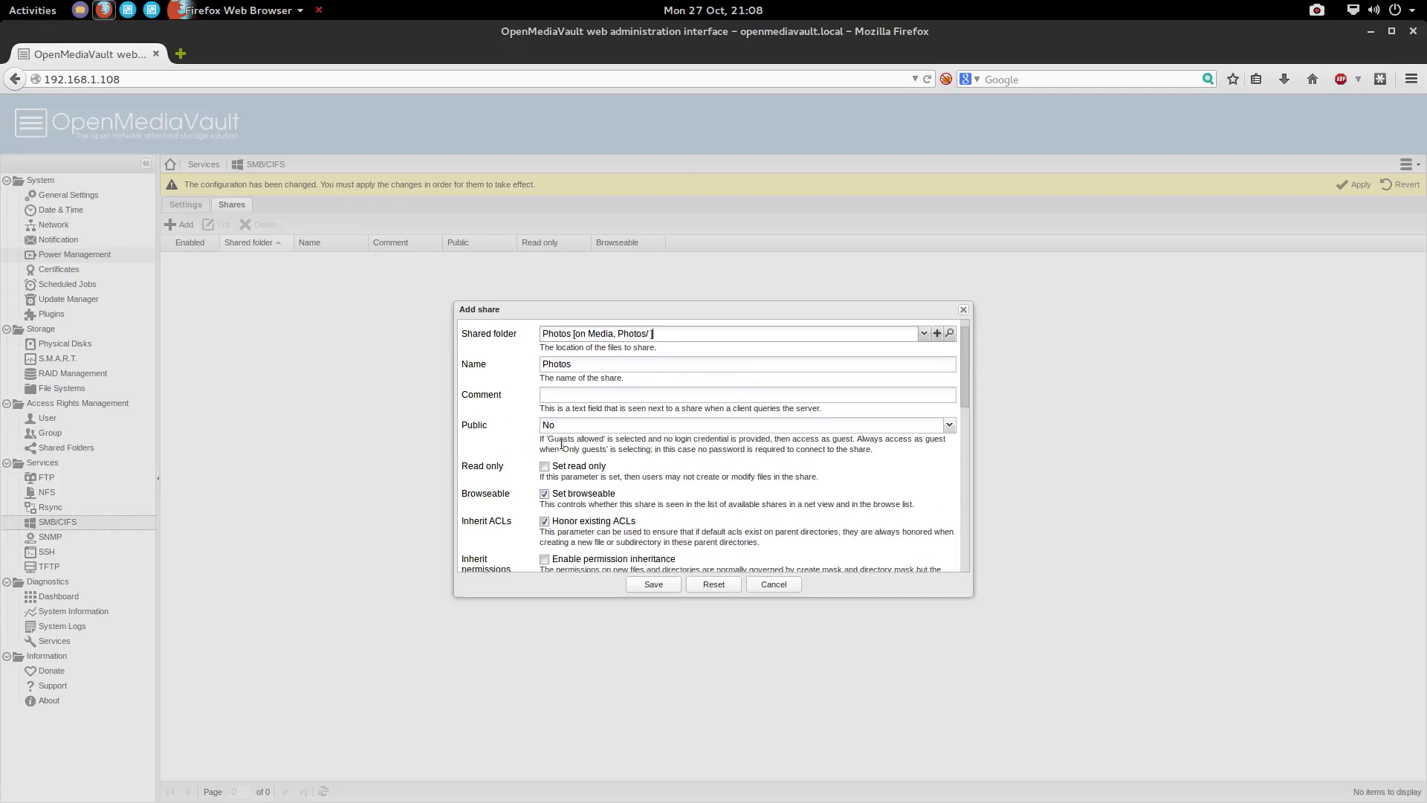
{"action": "left_click", "coordinate": [654, 584]}
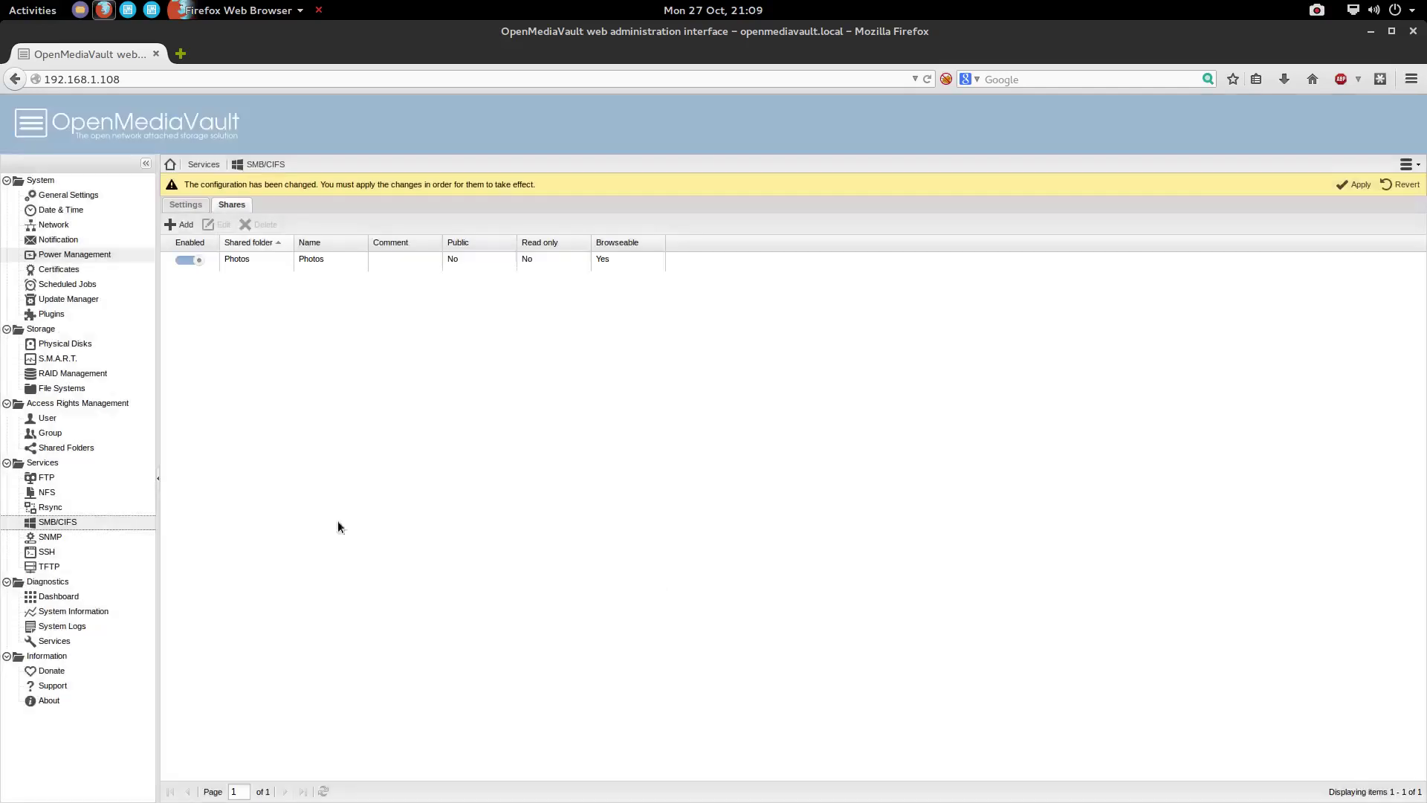
{"action": "left_click", "coordinate": [182, 206]}
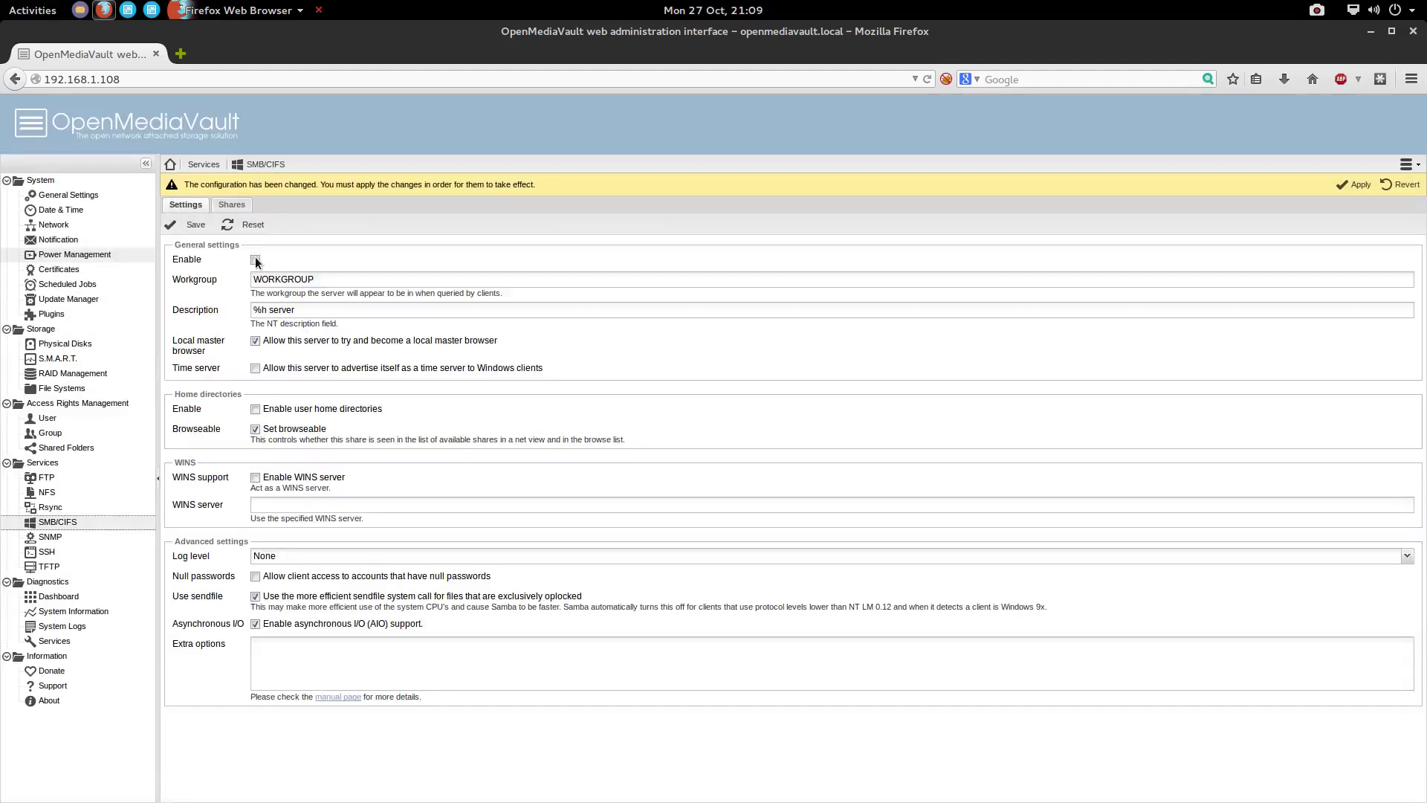
Apply and confirm the pending SMB/CIFS configuration changes, then show the SSH service settings
{"action": "left_click", "coordinate": [1356, 184]}
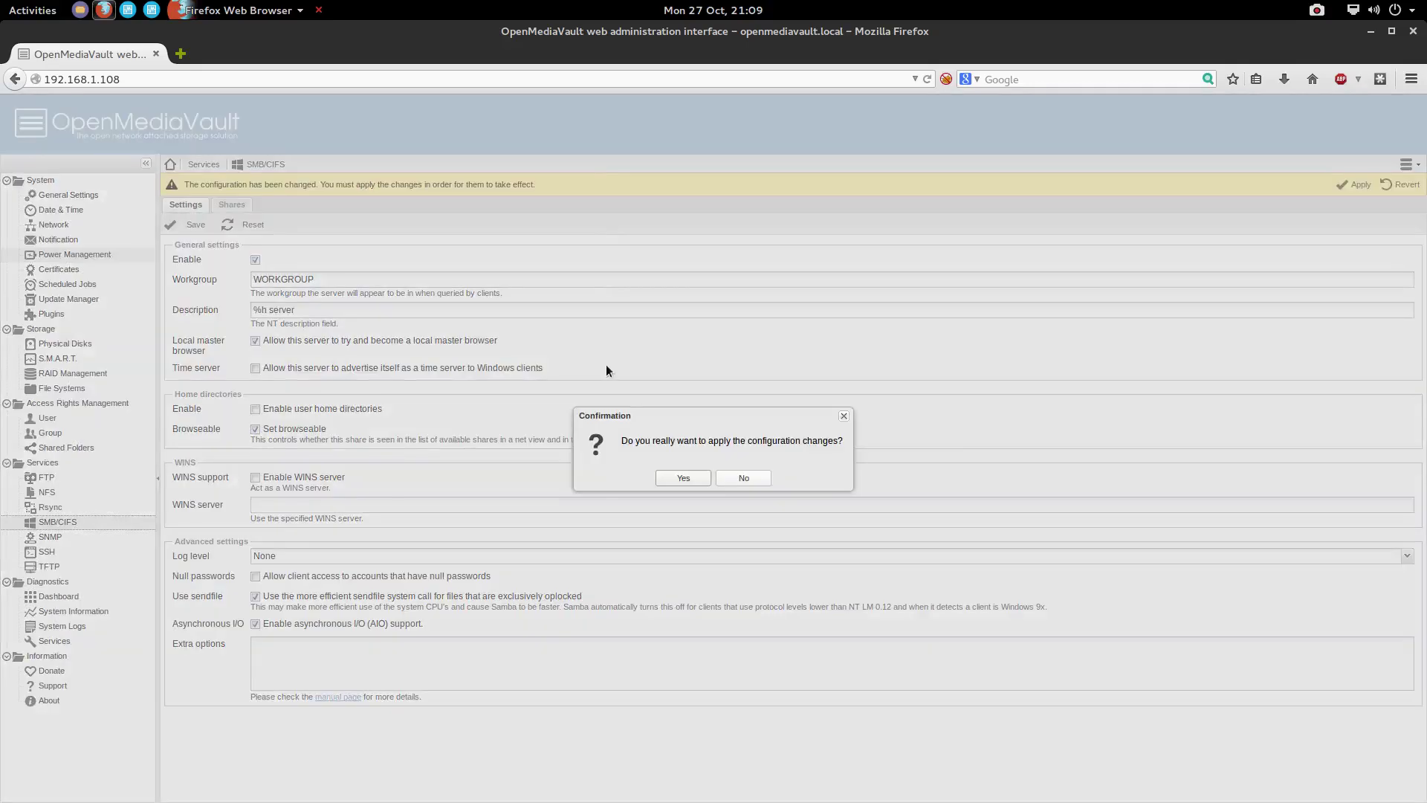
{"action": "left_click", "coordinate": [684, 478]}
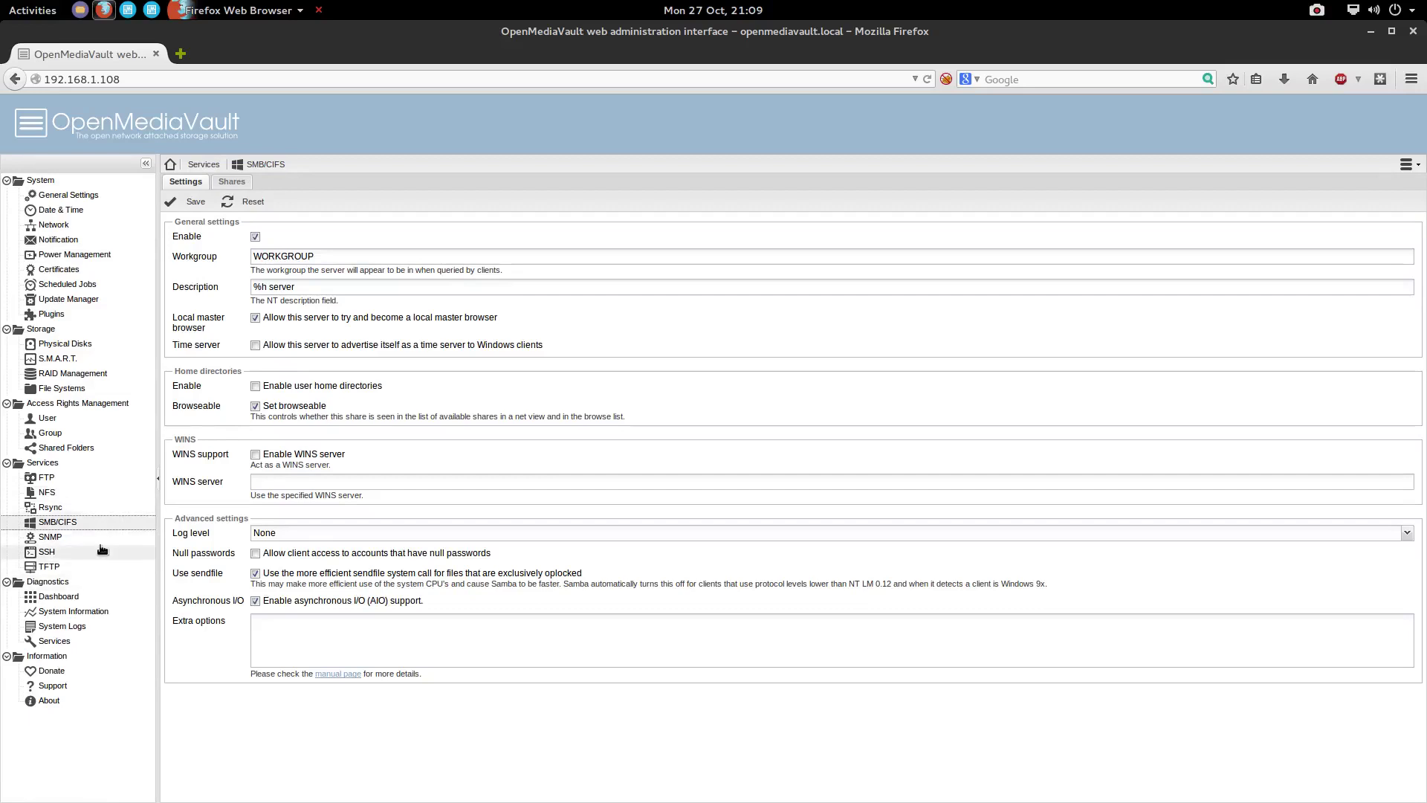
{"action": "left_click", "coordinate": [49, 553]}
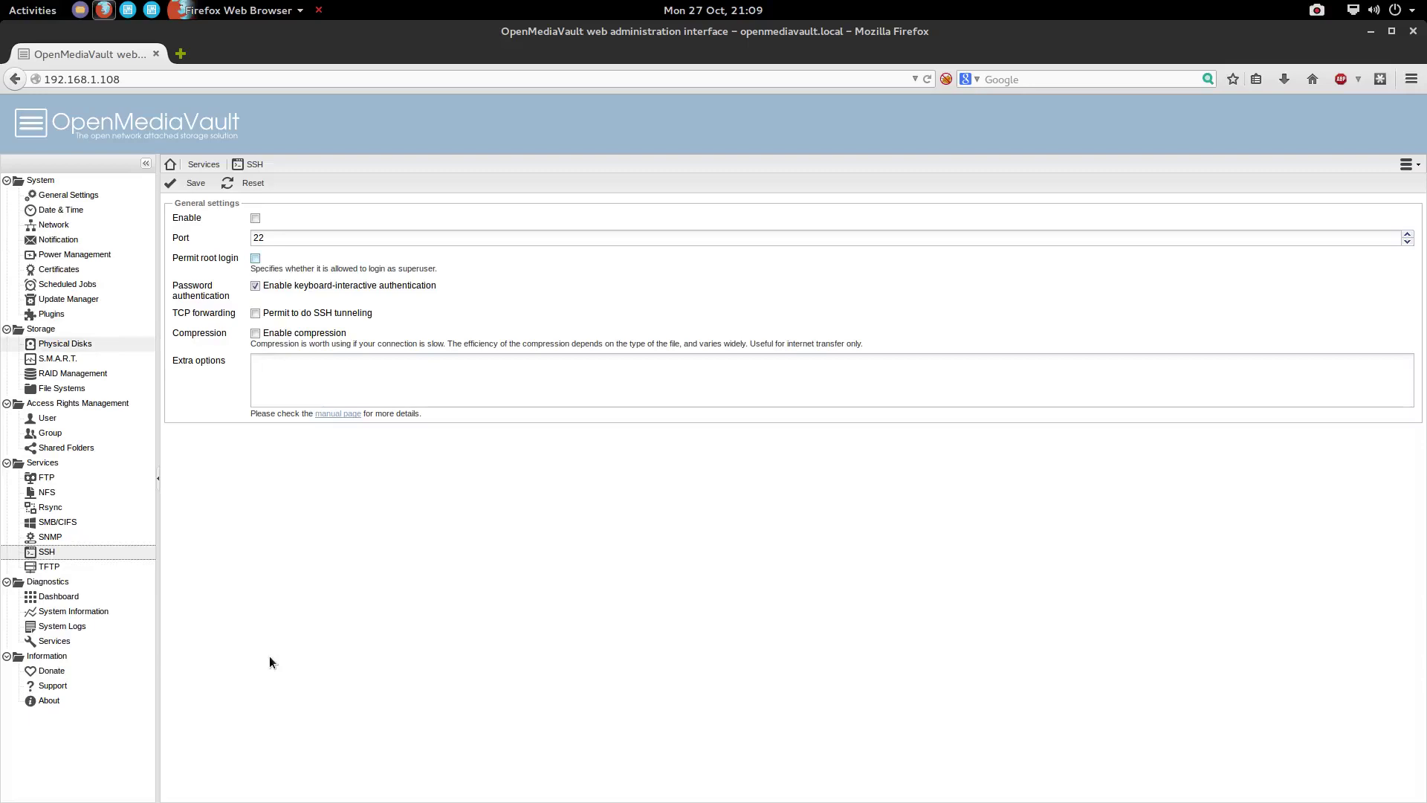
Change the SSH port from 22 to 5555, save, and apply the changes
{"action": "left_click_drag", "start_coordinate": [277, 233], "coordinate": [241, 238]}
{"action": "left_click", "coordinate": [196, 183]}
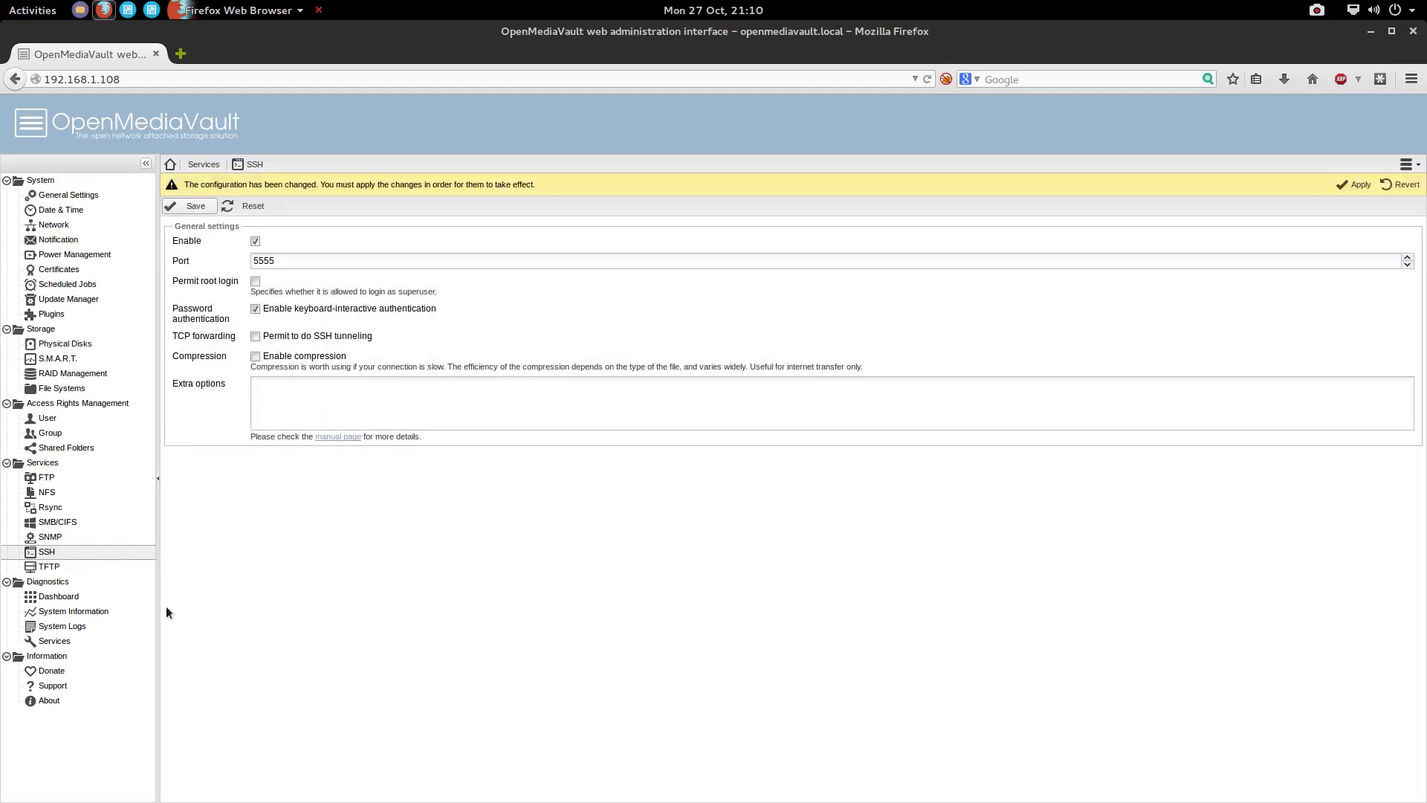
{"action": "left_click", "coordinate": [1357, 185]}
{"action": "left_click", "coordinate": [678, 478]}
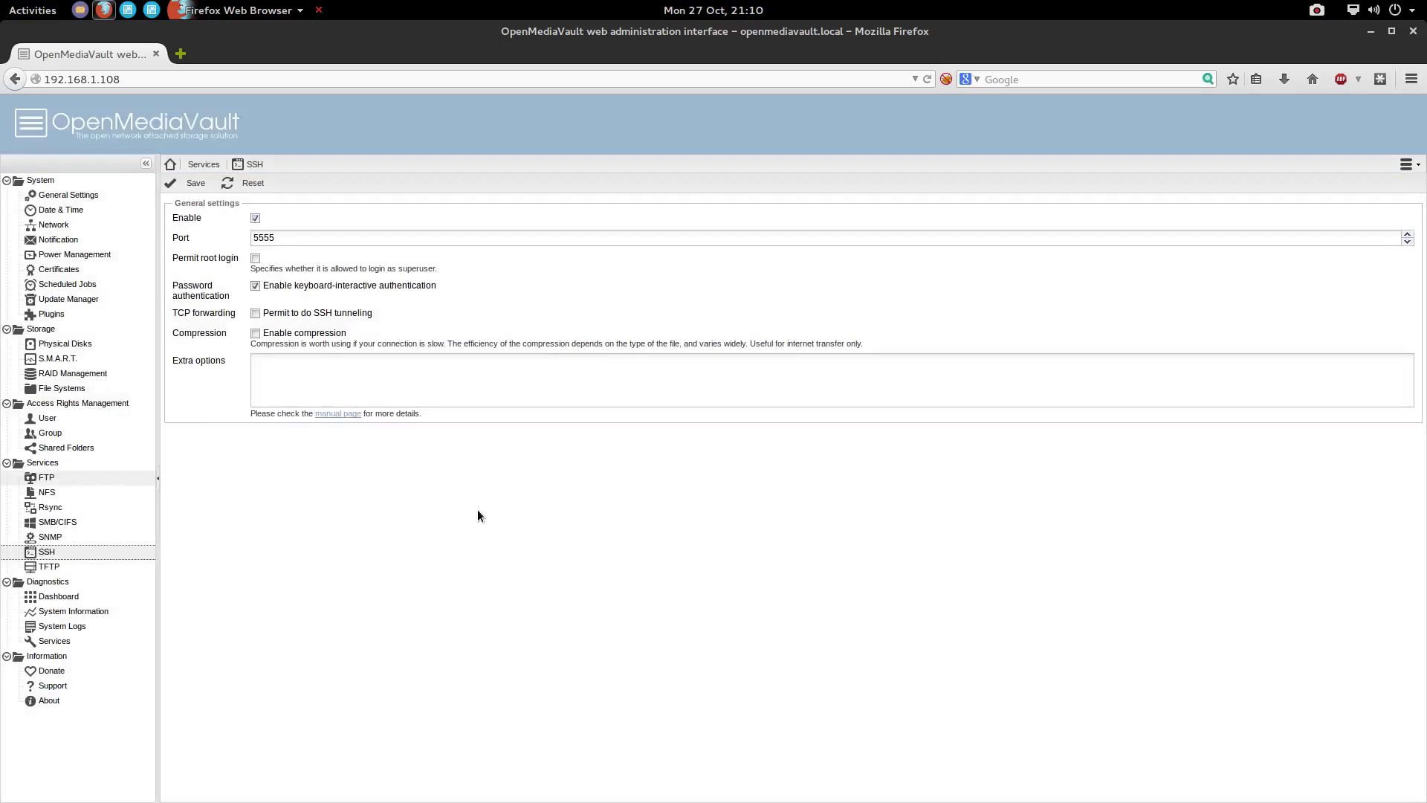
In the drop-down terminal, run ssh to 192.168.1.108 on port 5555 with the user's login
{"action": "key", "text": "F12"}
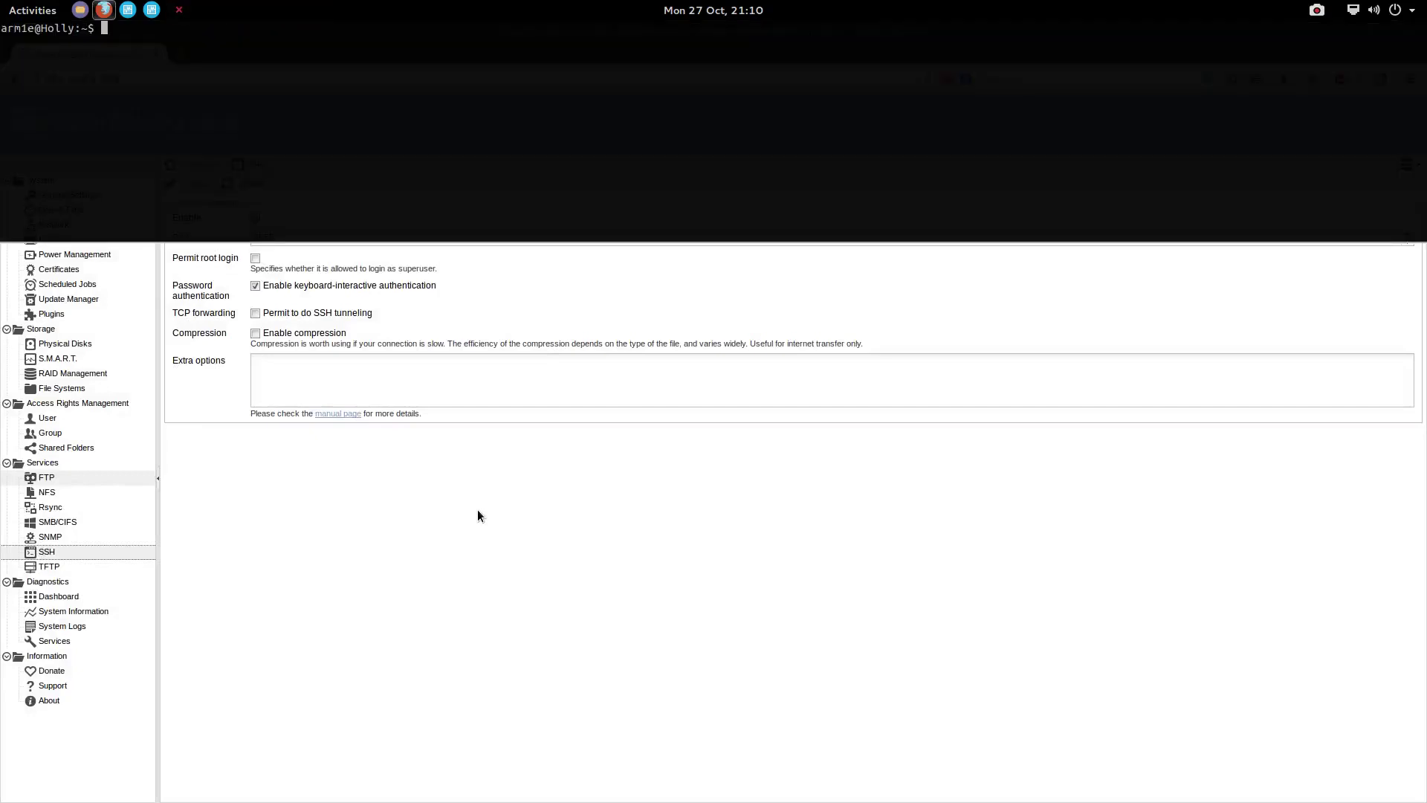
{"action": "type", "text": "ssh 192.168.1.108 -"}
{"action": "type", "text": "l"}
{"action": "key", "text": "BackSpace"}
{"action": "key", "text": "BackSpace"}
{"action": "key", "text": "BackSpace"}
{"action": "type", "text": "-p 5555 -l arm1e"}
{"action": "key", "text": "Return"}
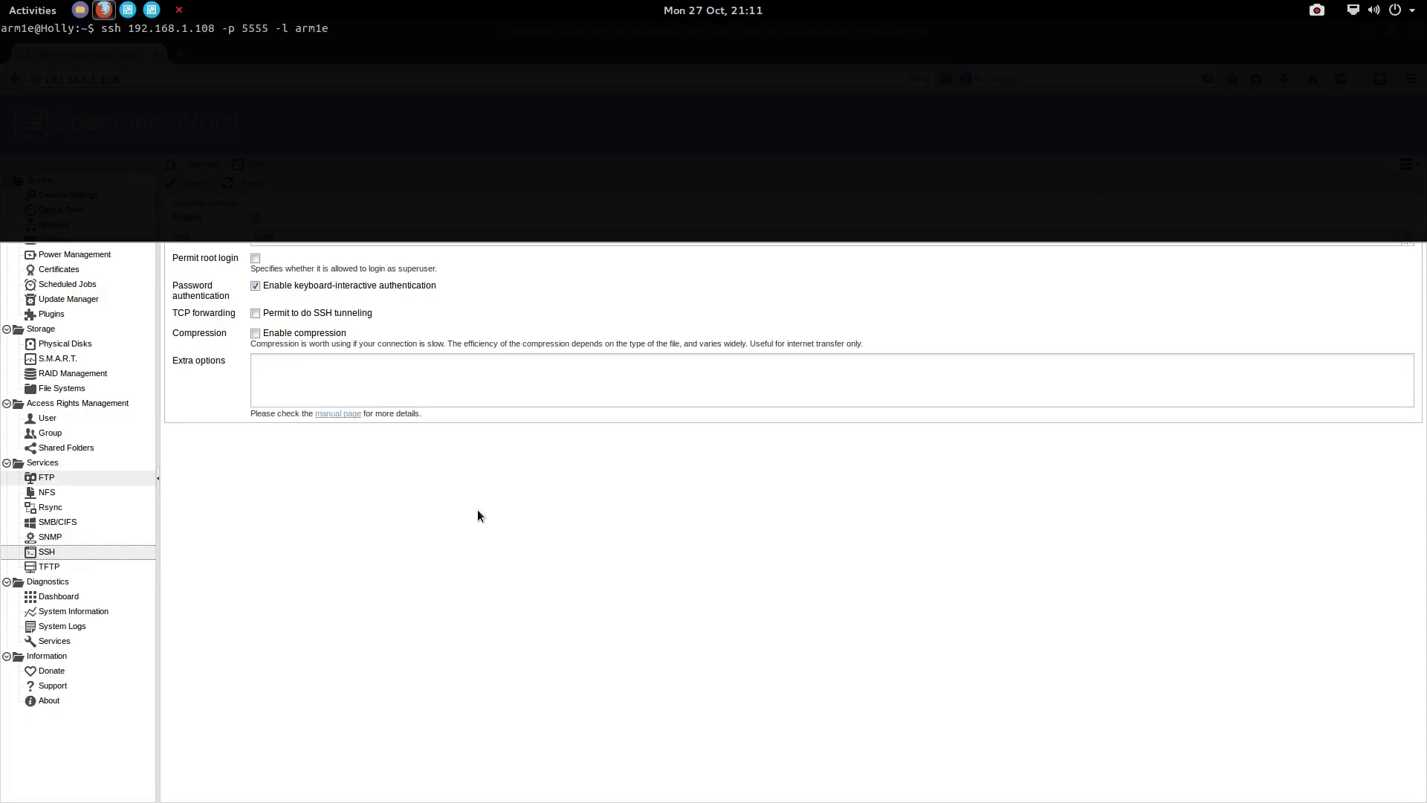
{"action": "key", "text": "Return"}
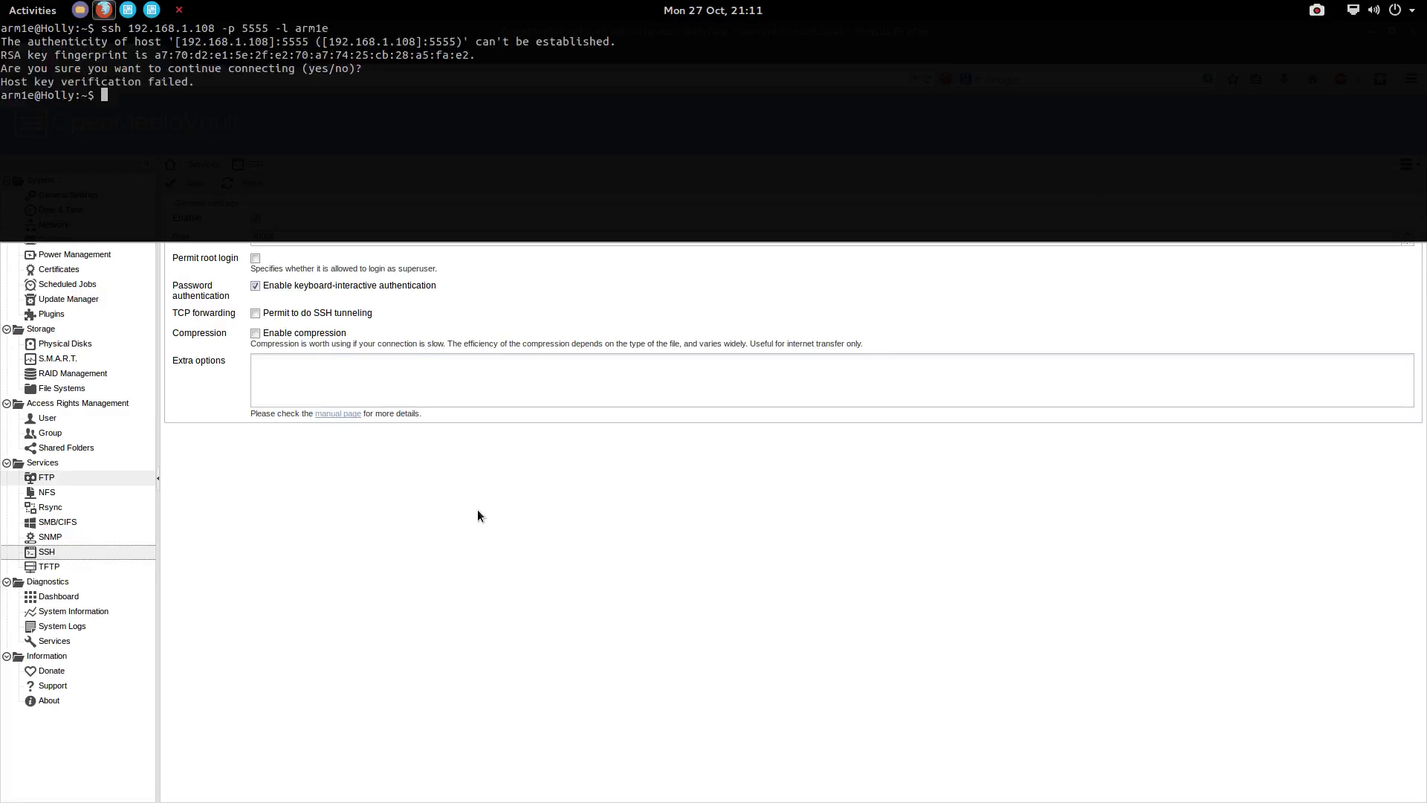
Rerun the ssh command, accept the host key with 'yes', and log in with the account password
{"action": "key", "text": "Up"}
{"action": "key", "text": "Return"}
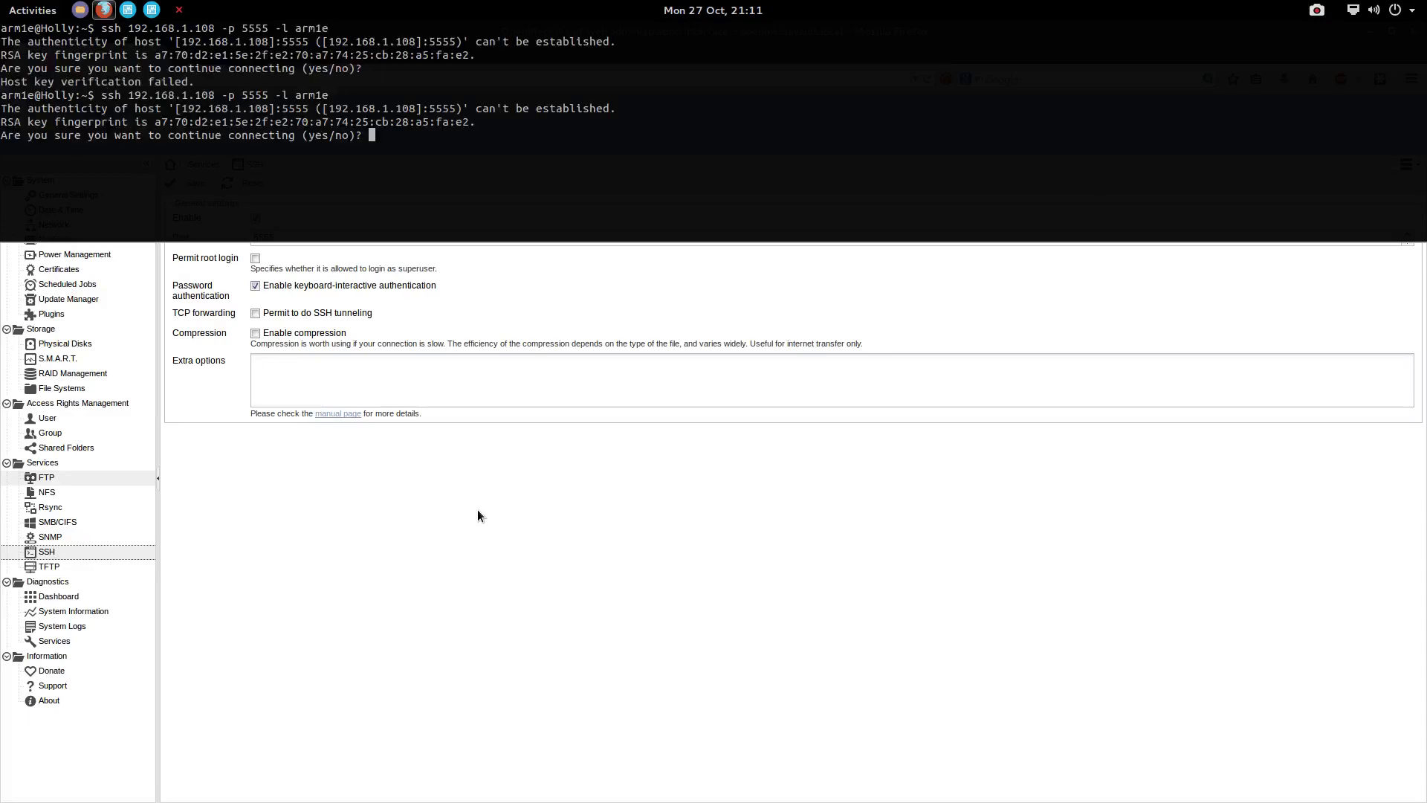
{"action": "type", "text": "yes"}
{"action": "key", "text": "Return"}
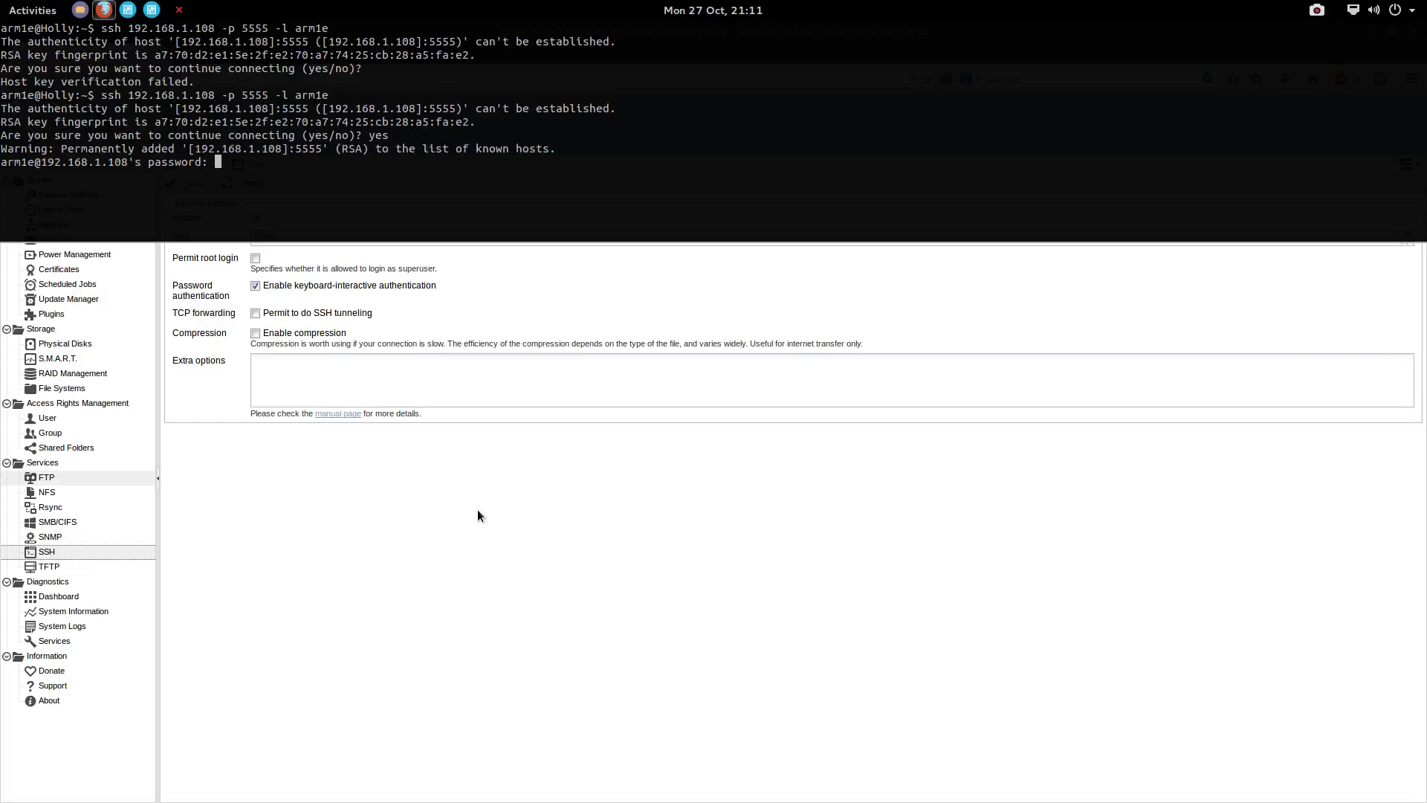
{"action": "key", "text": "Return"}
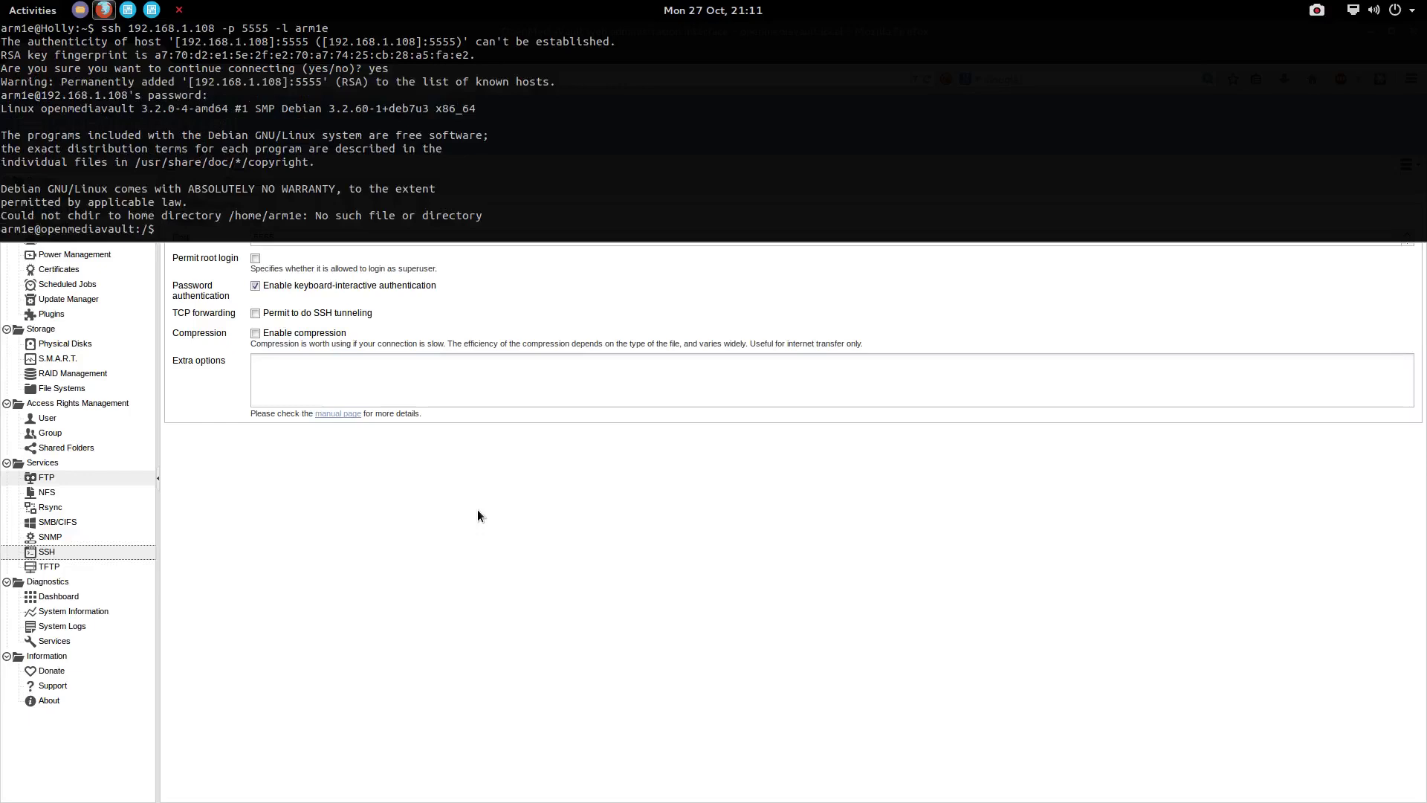
{"action": "left_click_drag", "start_coordinate": [199, 226], "coordinate": [324, 216]}
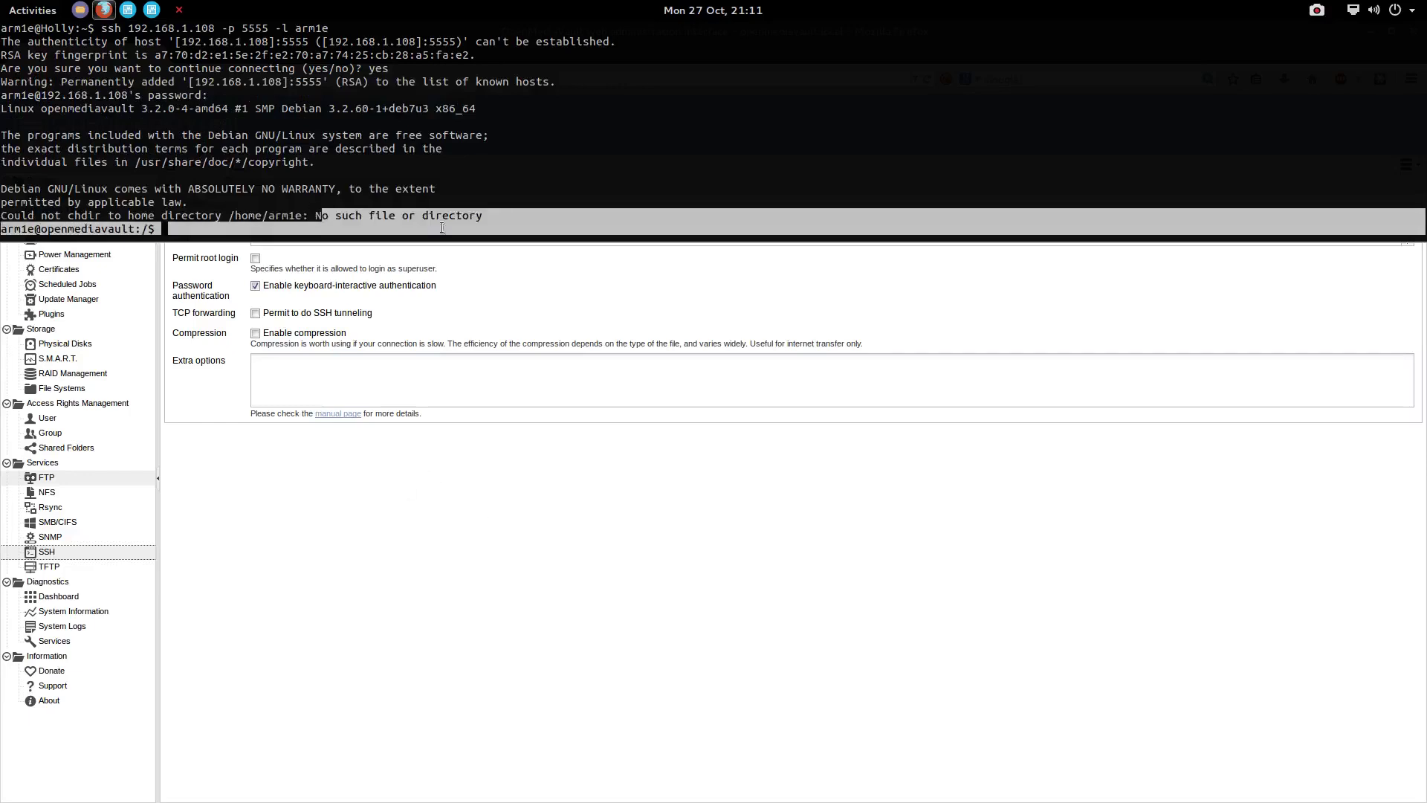
{"action": "left_click", "coordinate": [408, 223]}
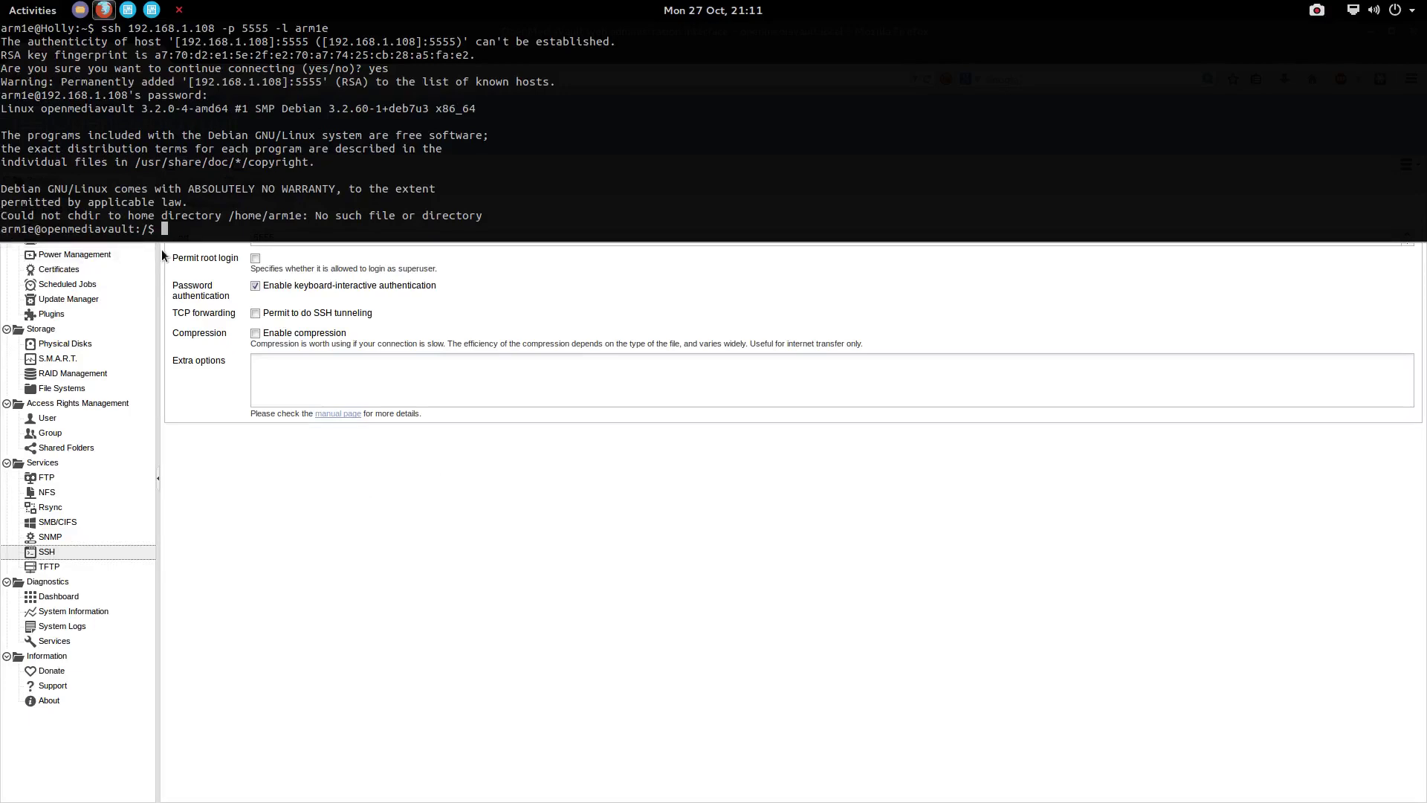
Switch to root with su and the root password, then hide the terminal to show the browser
{"action": "type", "text": "su"}
{"action": "key", "text": "Return"}
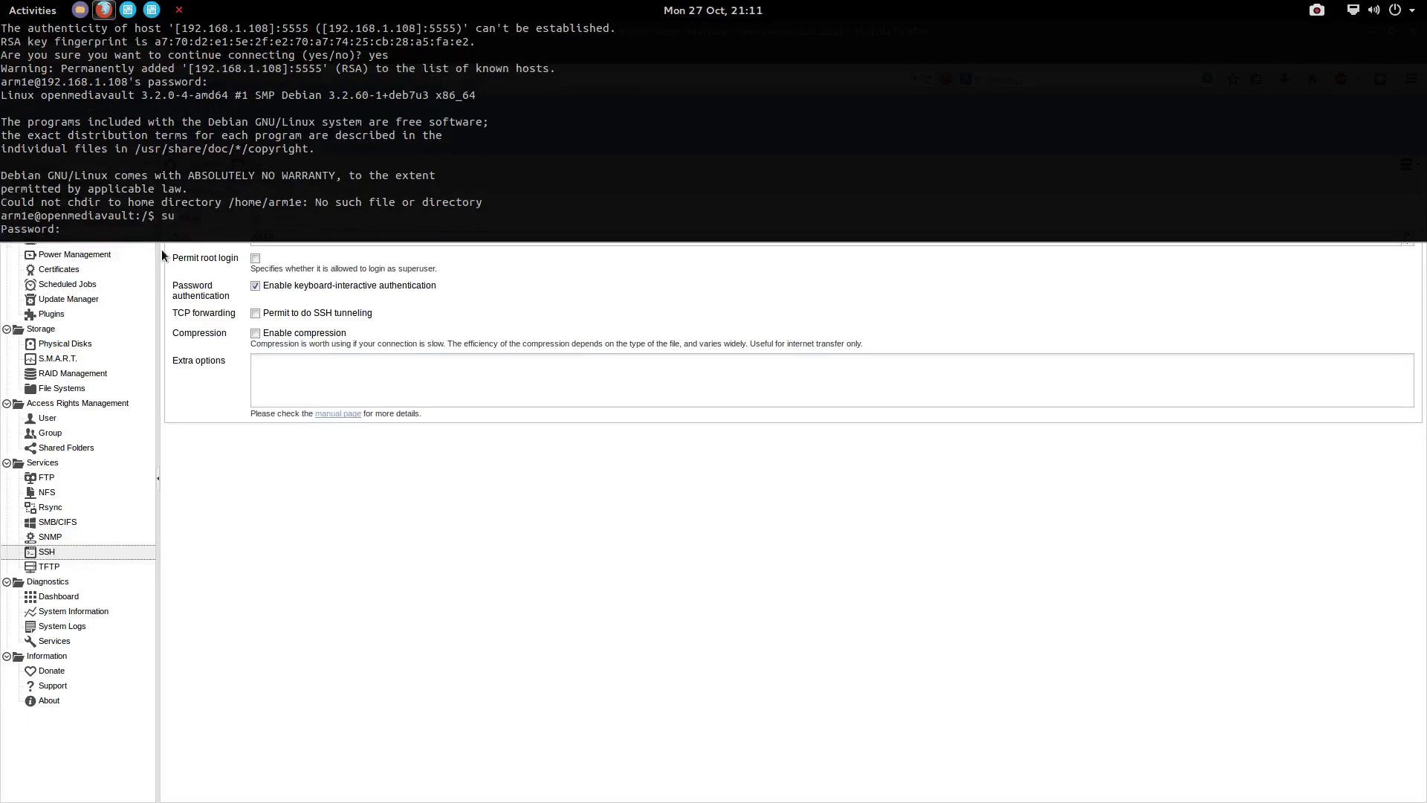
{"action": "key", "text": "Return"}
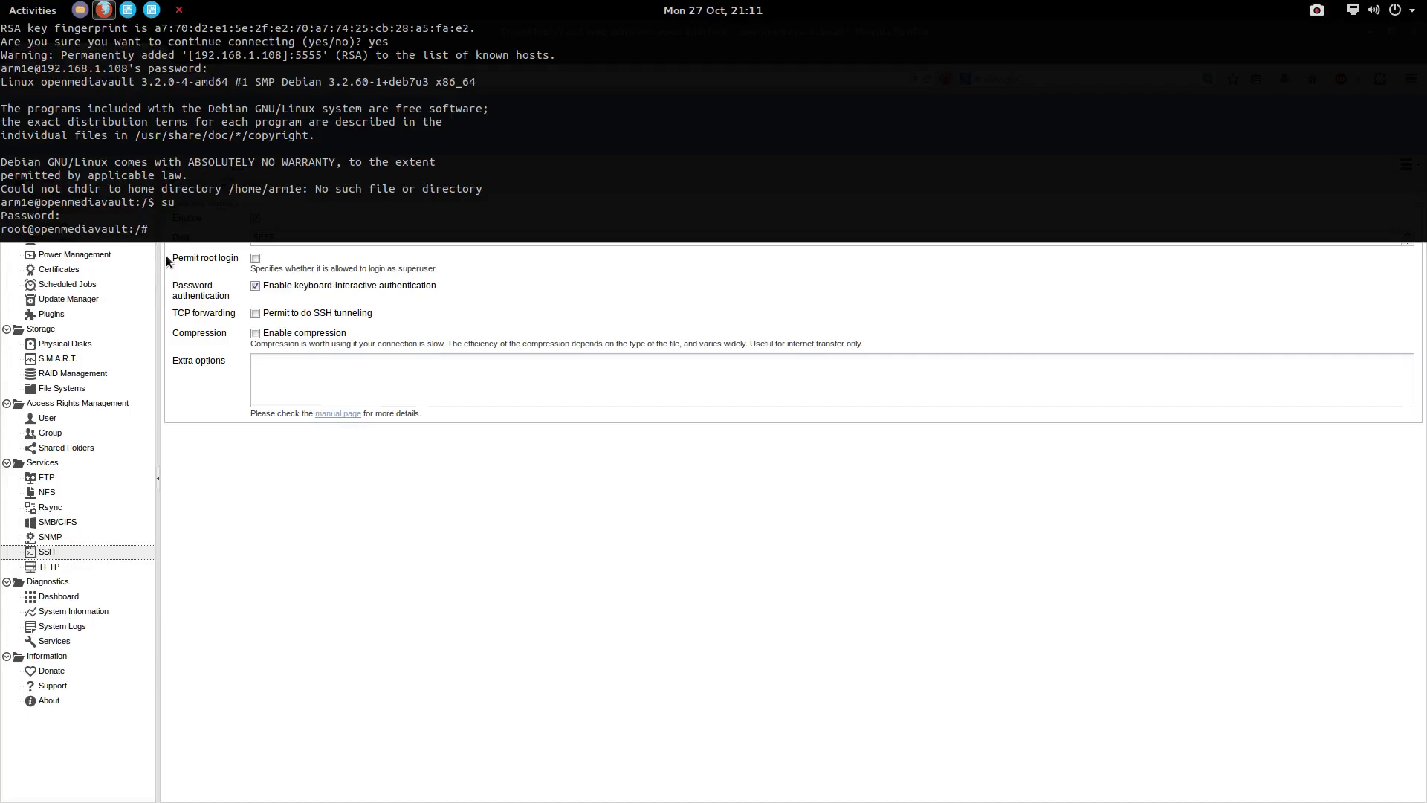
{"action": "key", "text": "F12"}
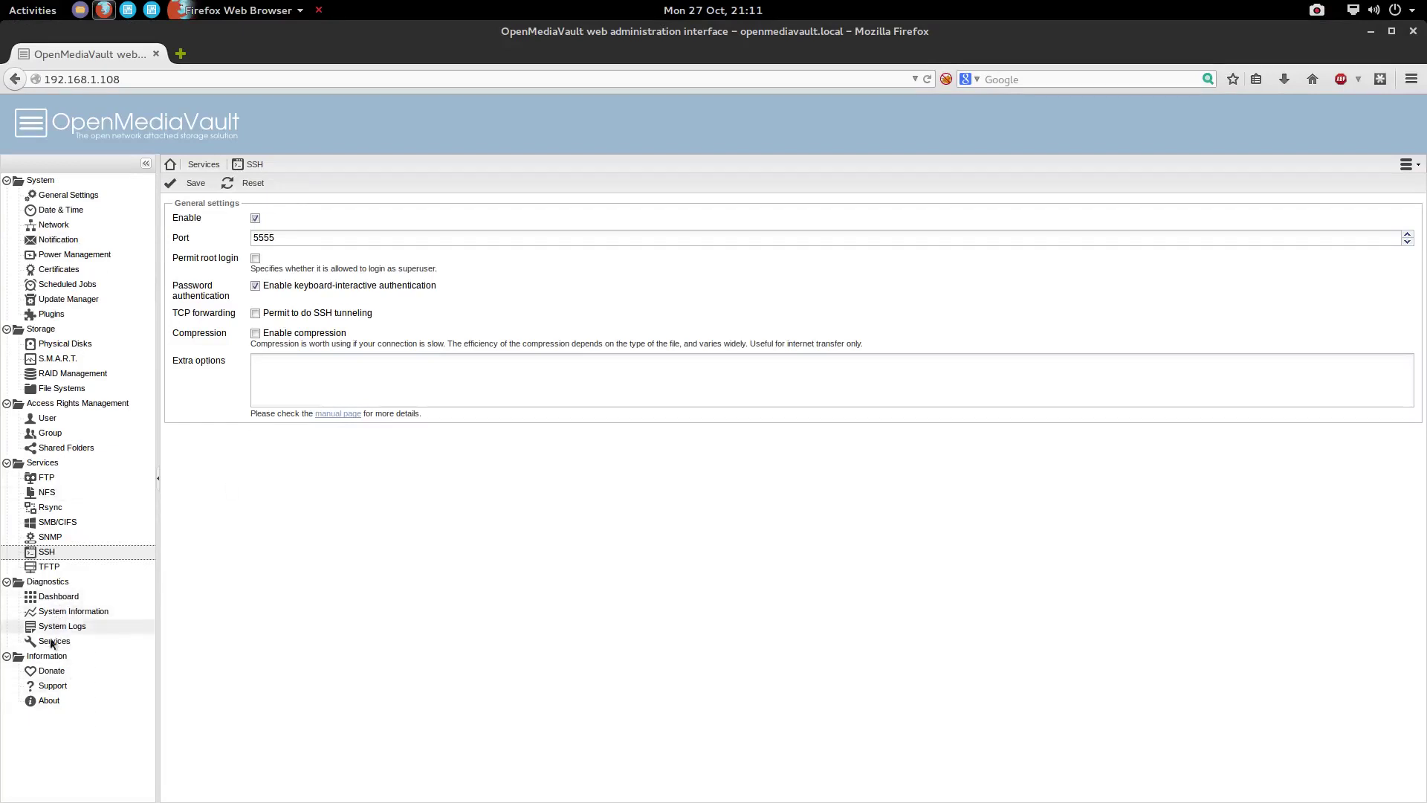
Show Diagnostics > Services to see which services are enabled and running
{"action": "left_click", "coordinate": [53, 641]}
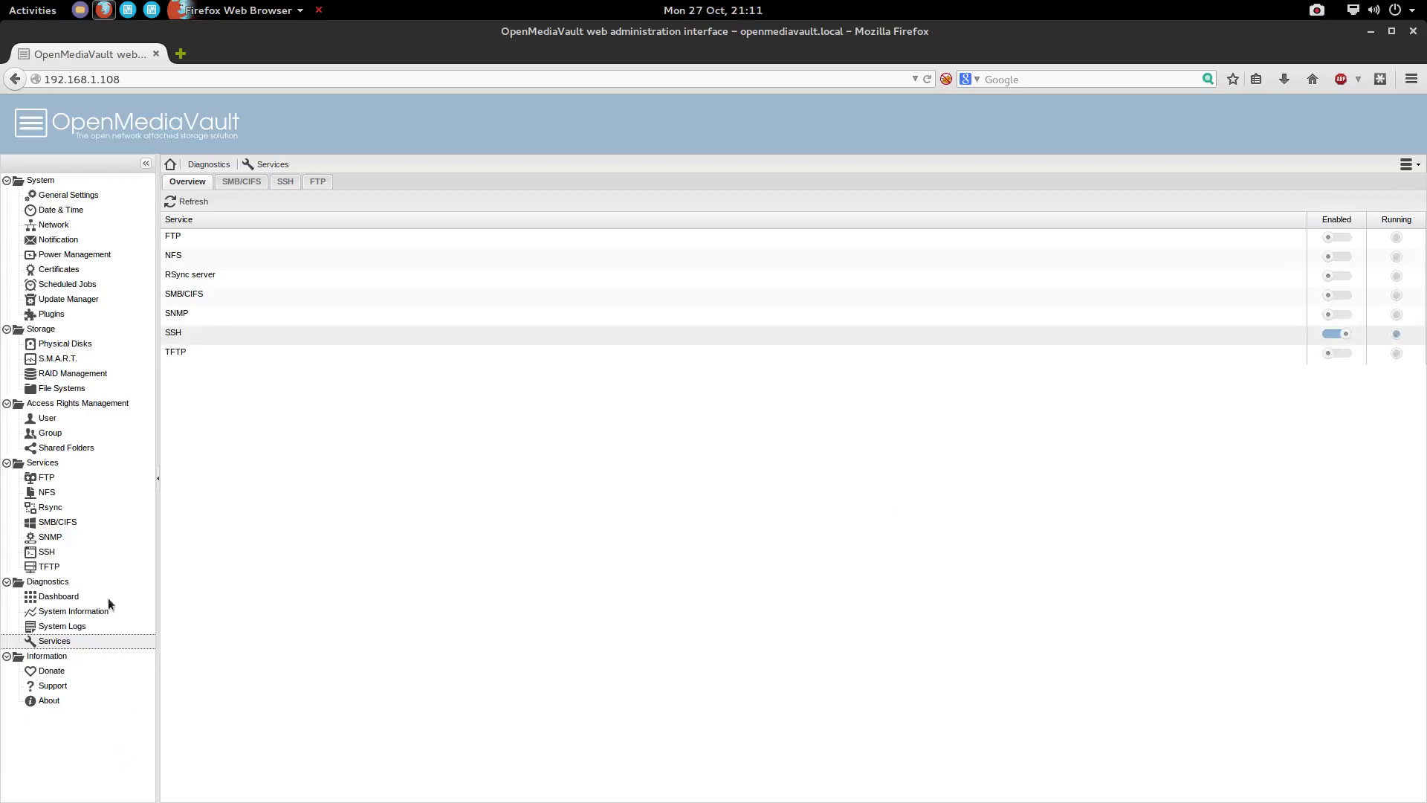
Browse the System Logs and their log-type list, then go to the Rsync Jobs page
{"action": "left_click", "coordinate": [63, 626]}
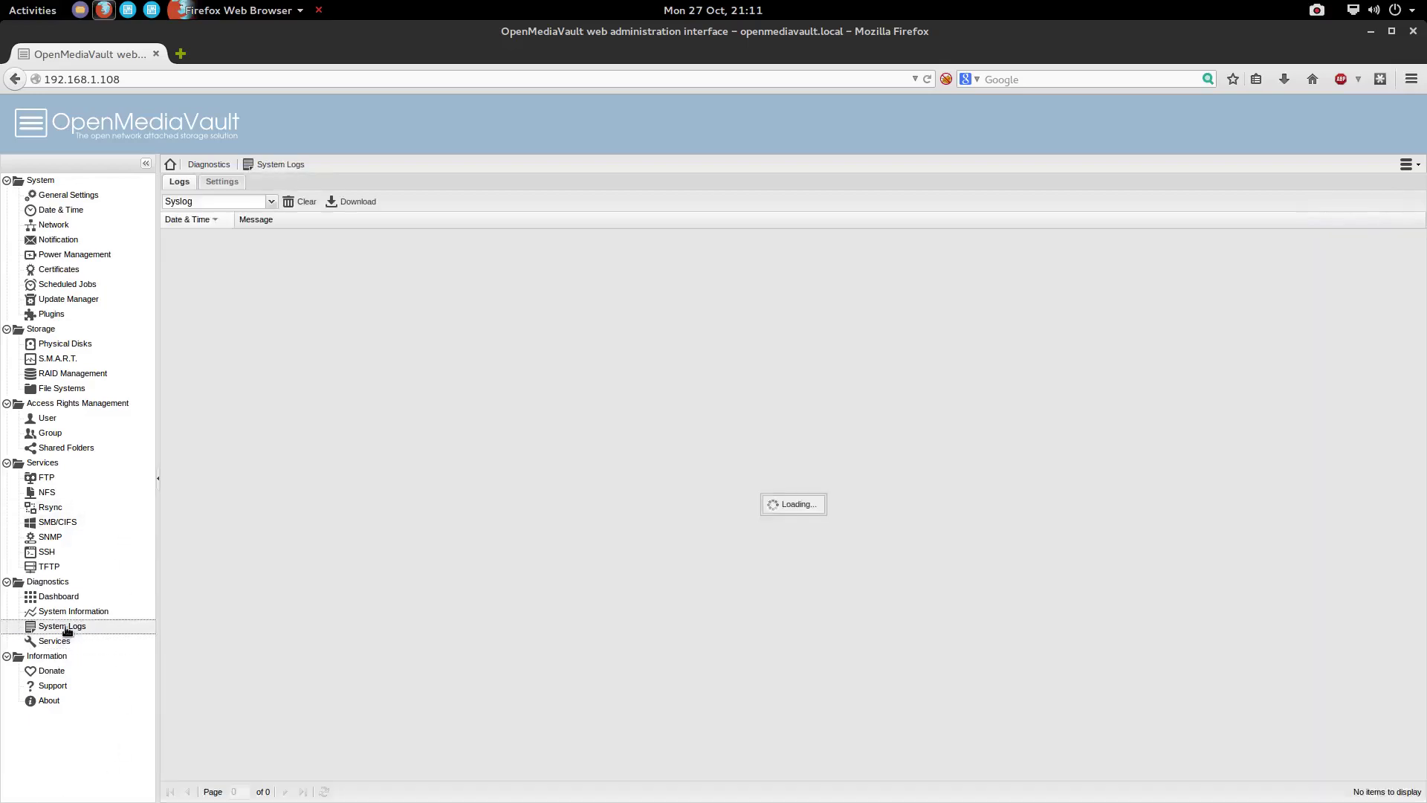
{"action": "scroll", "coordinate": [279, 513], "scroll_direction": "down", "scroll_amount": 5}
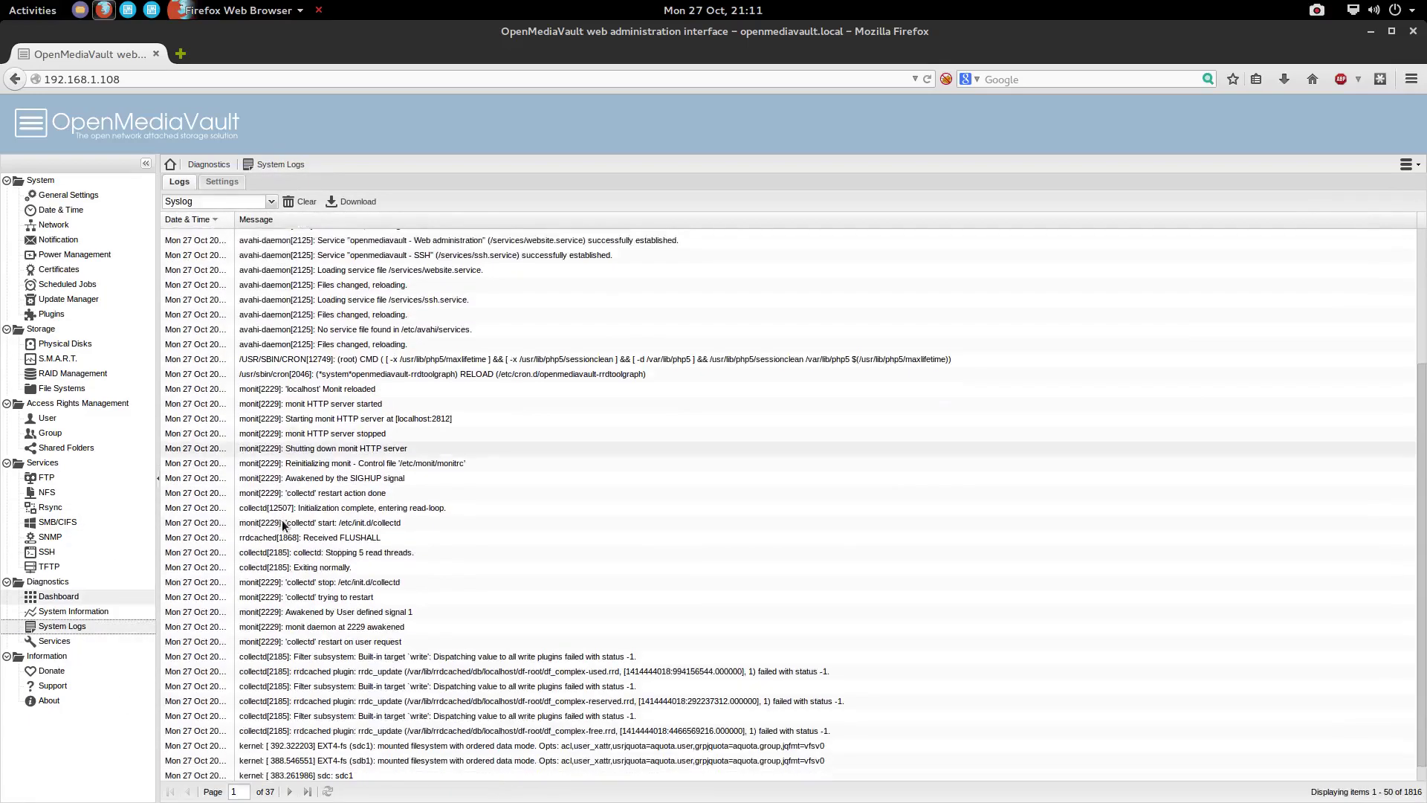
{"action": "left_click", "coordinate": [271, 201]}
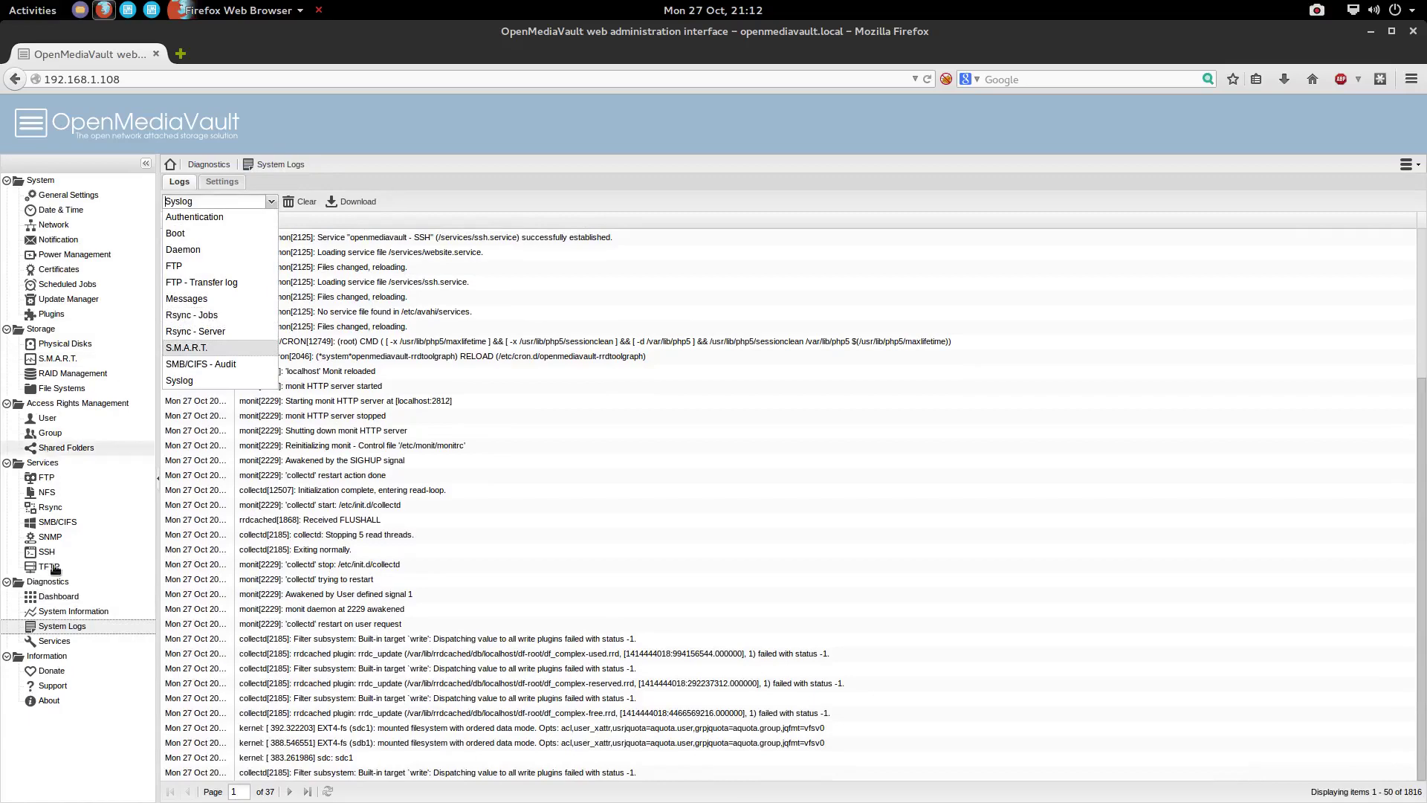
{"action": "left_click", "coordinate": [50, 507]}
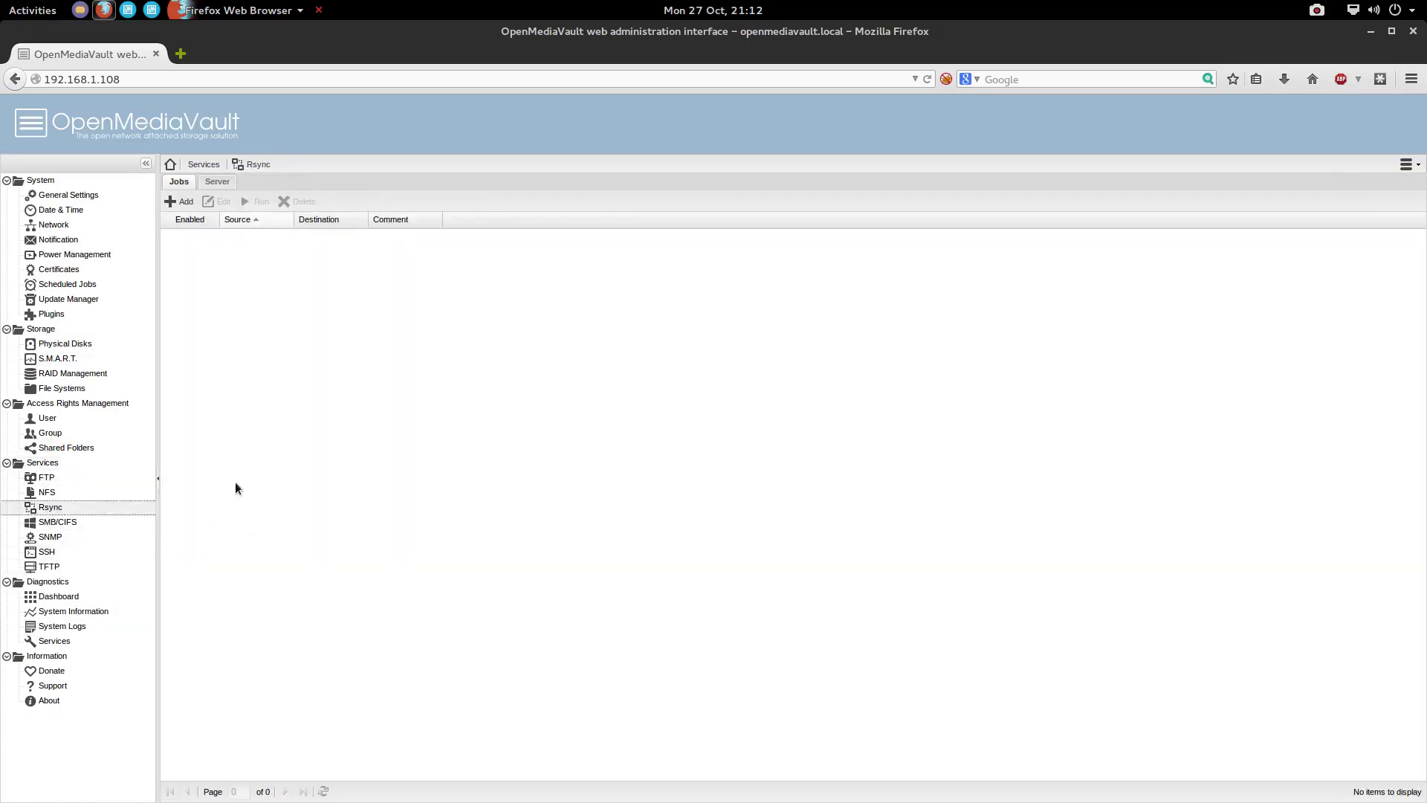
Preview the new rsync job form and its Type choices, cancel it, then go to System > Plugins
{"action": "left_click", "coordinate": [181, 202]}
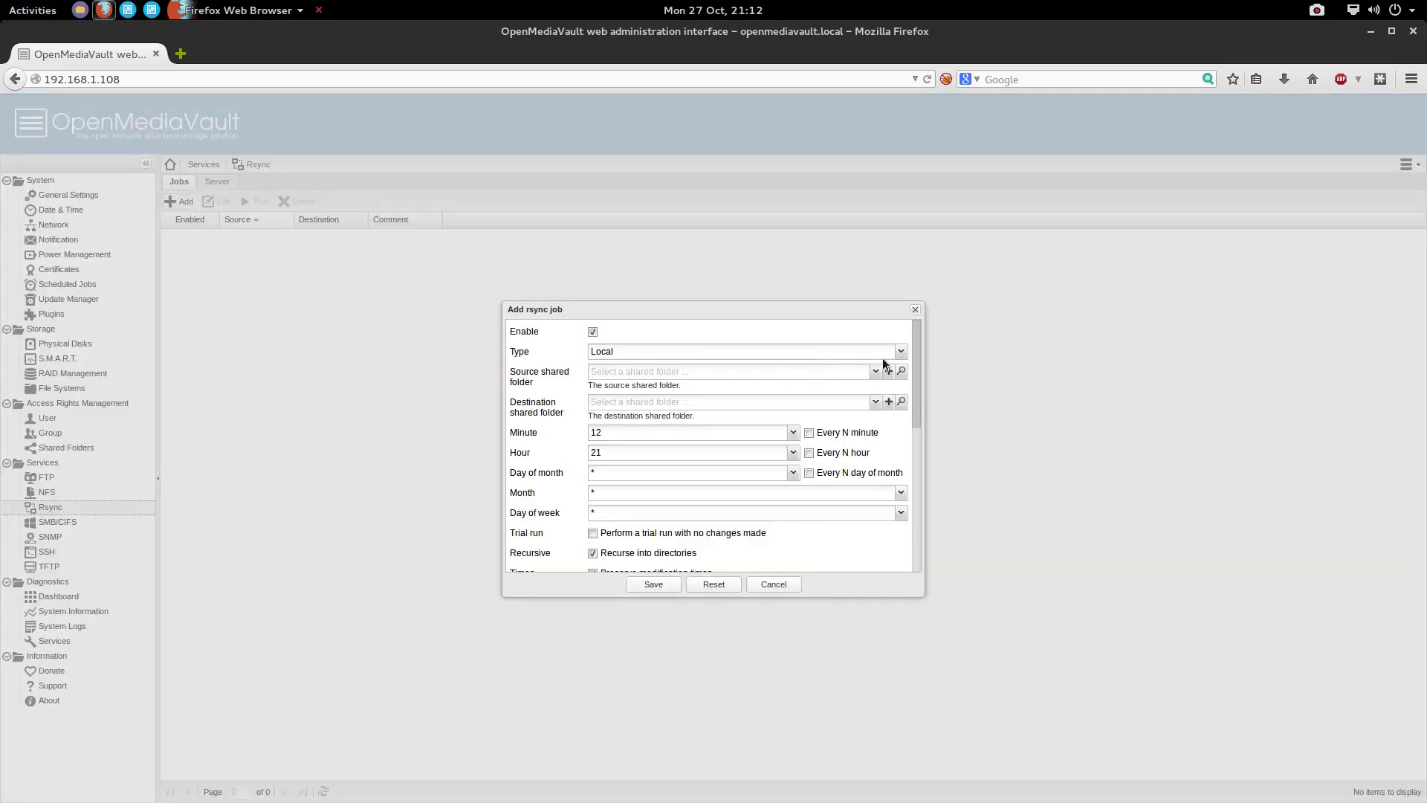
{"action": "left_click", "coordinate": [901, 354]}
{"action": "left_click", "coordinate": [900, 354]}
{"action": "left_click", "coordinate": [773, 585]}
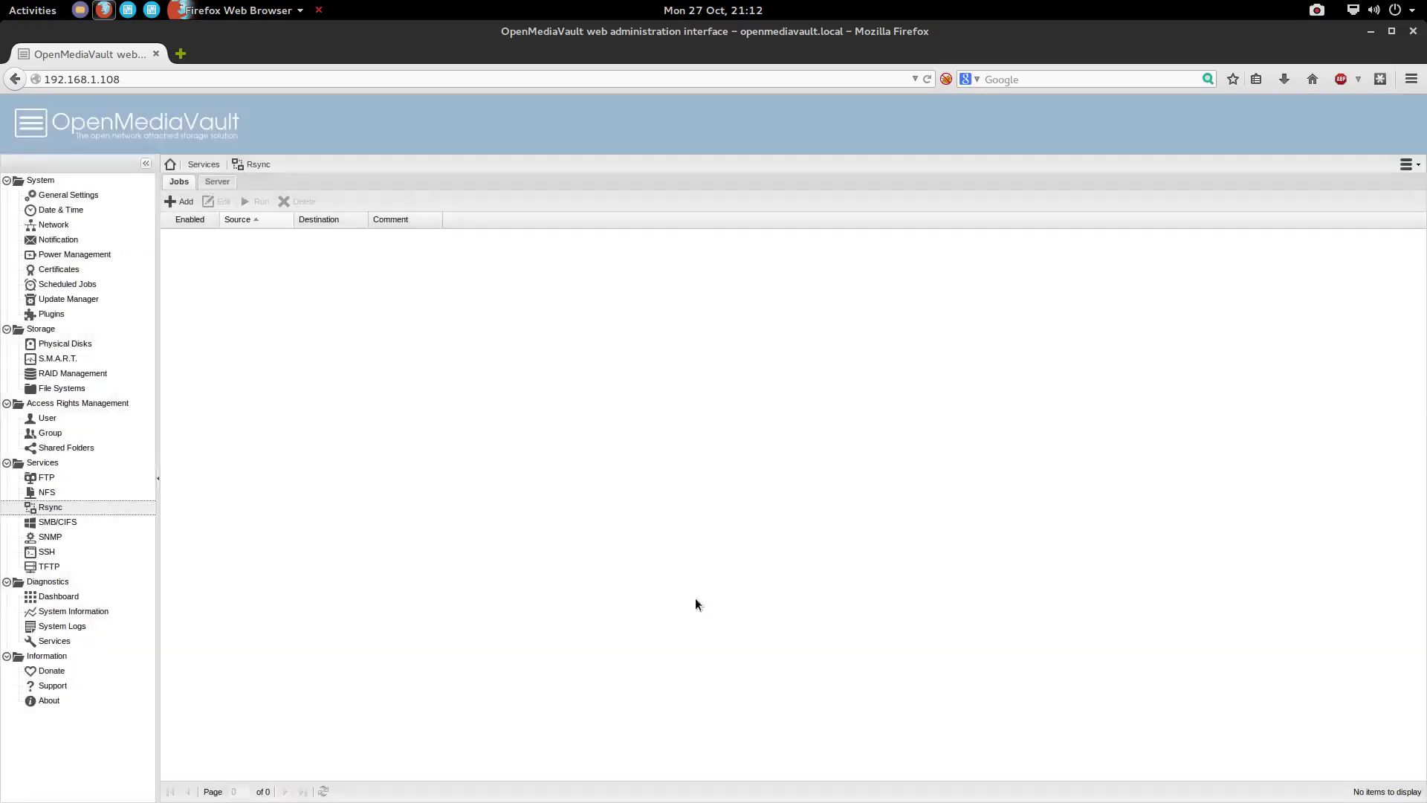
{"action": "left_click", "coordinate": [38, 316]}
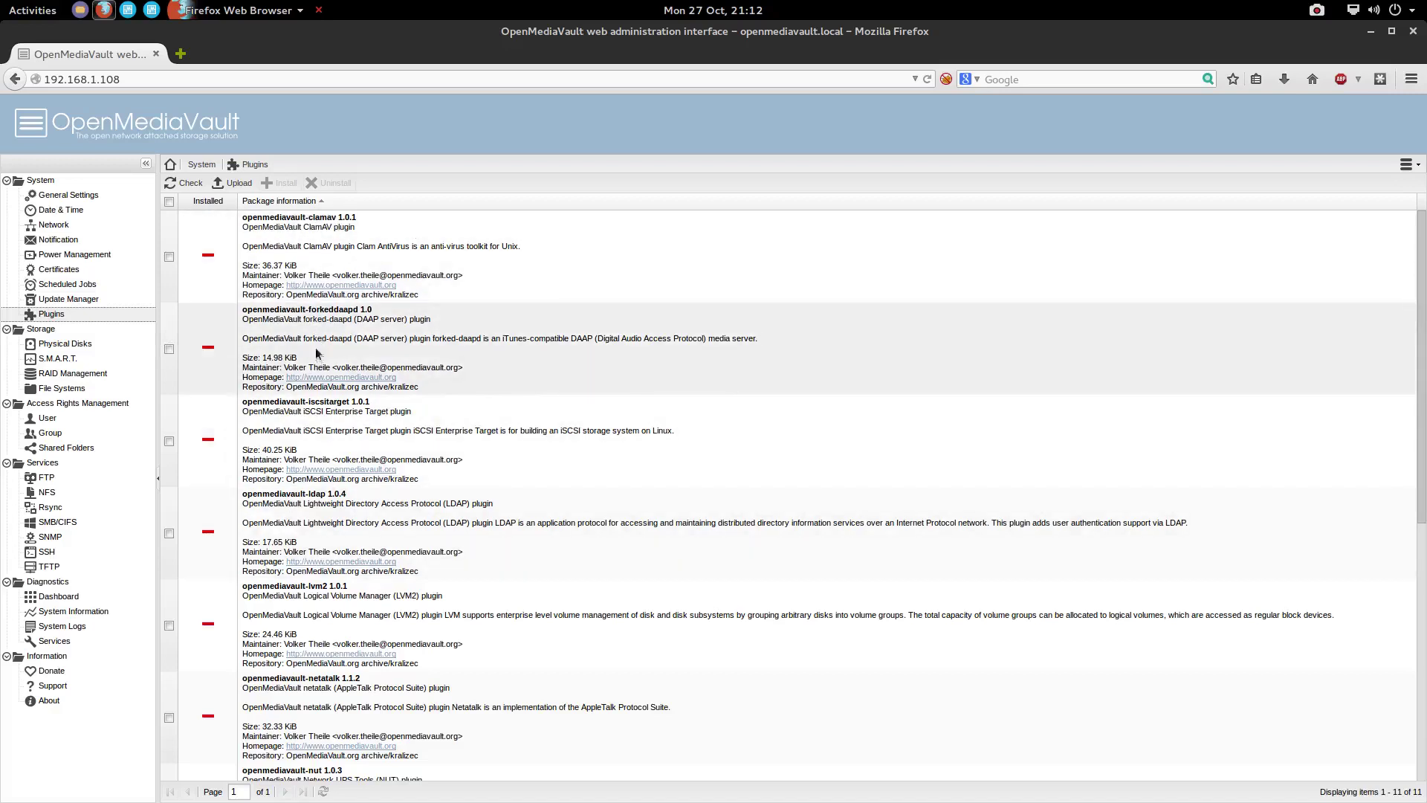
Tick openmediavault-owncloud 1.1.3 in the plugin list, install it and confirm with Yes
{"action": "scroll", "coordinate": [325, 547], "scroll_direction": "down", "scroll_amount": 1}
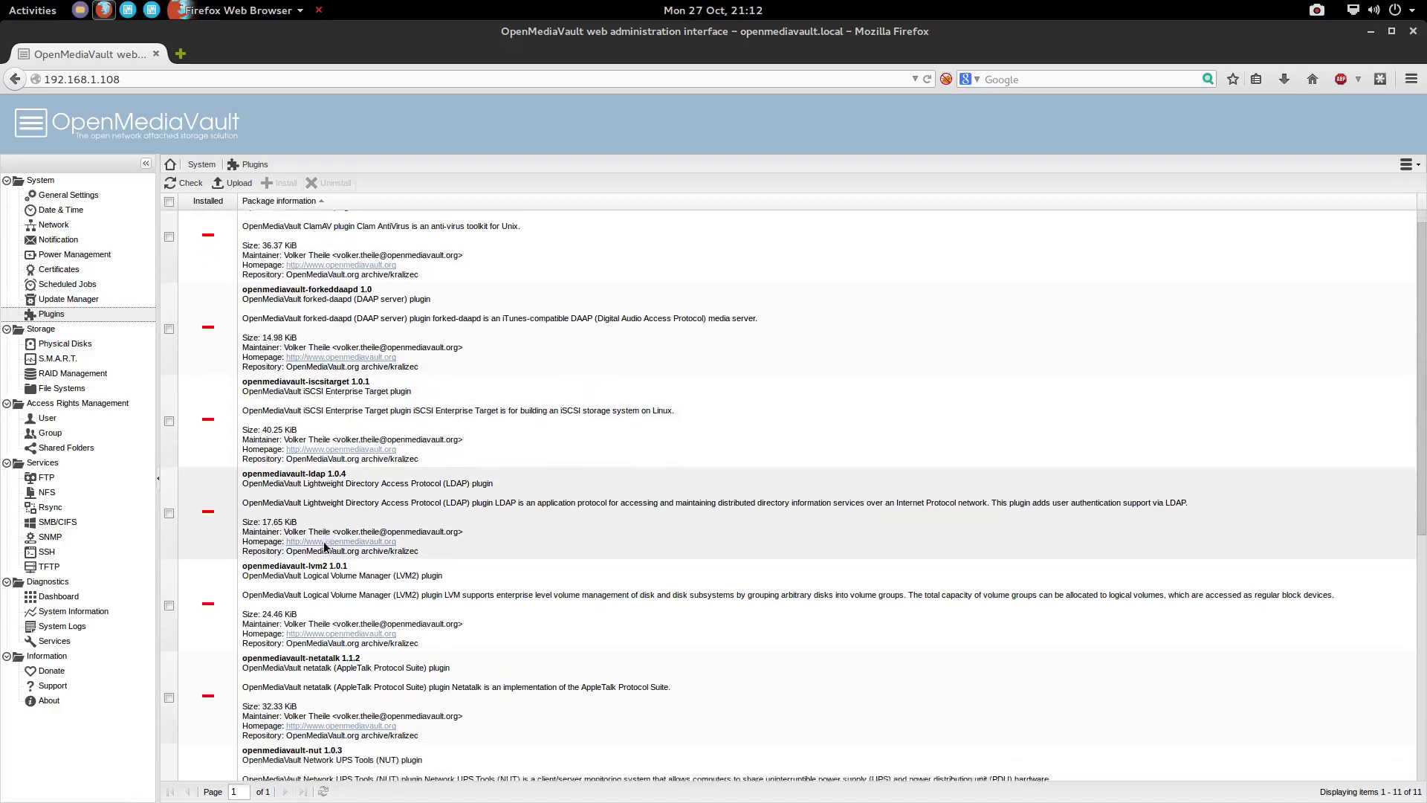
{"action": "scroll", "coordinate": [325, 547], "scroll_direction": "down", "scroll_amount": 2}
{"action": "scroll", "coordinate": [326, 521], "scroll_direction": "down", "scroll_amount": 2}
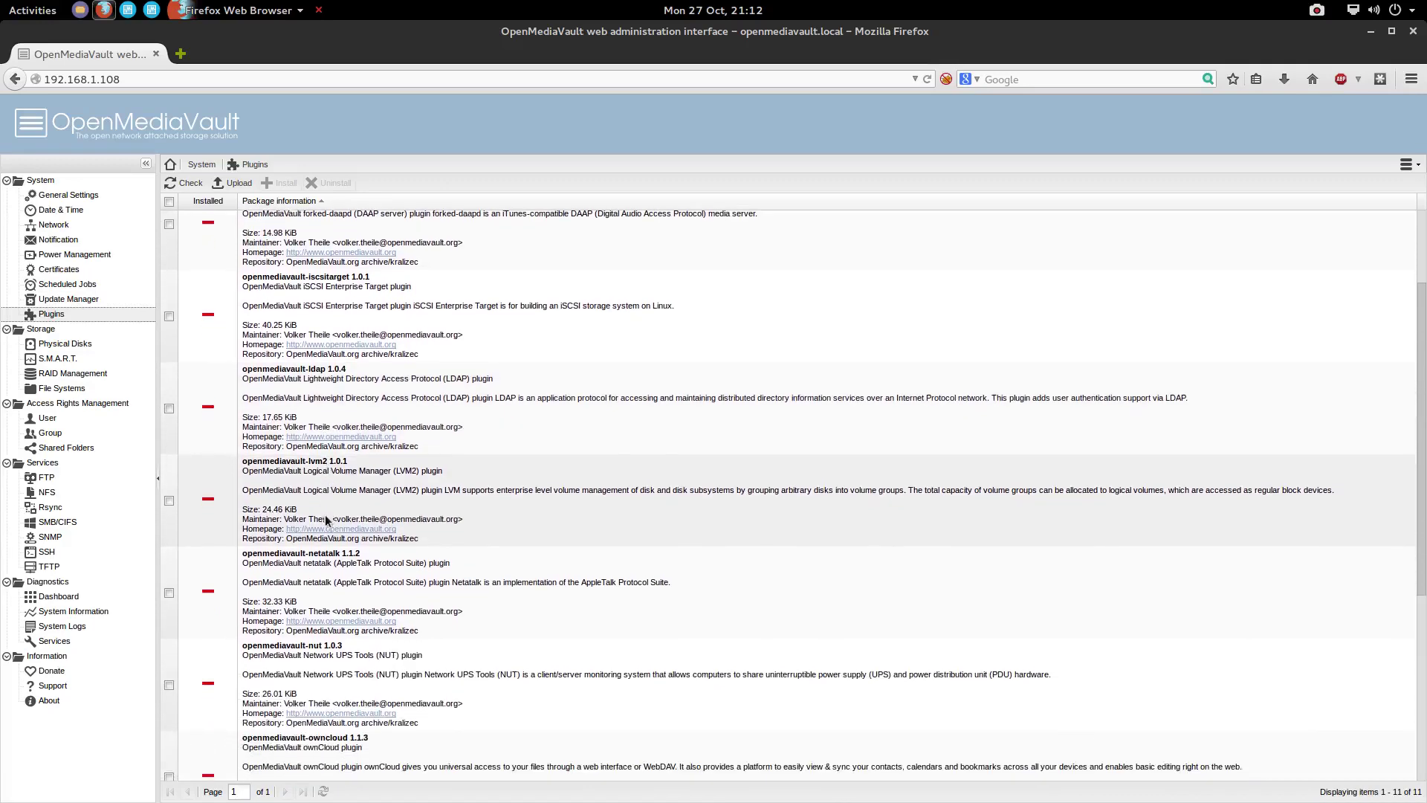
{"action": "scroll", "coordinate": [330, 600], "scroll_direction": "down", "scroll_amount": 6}
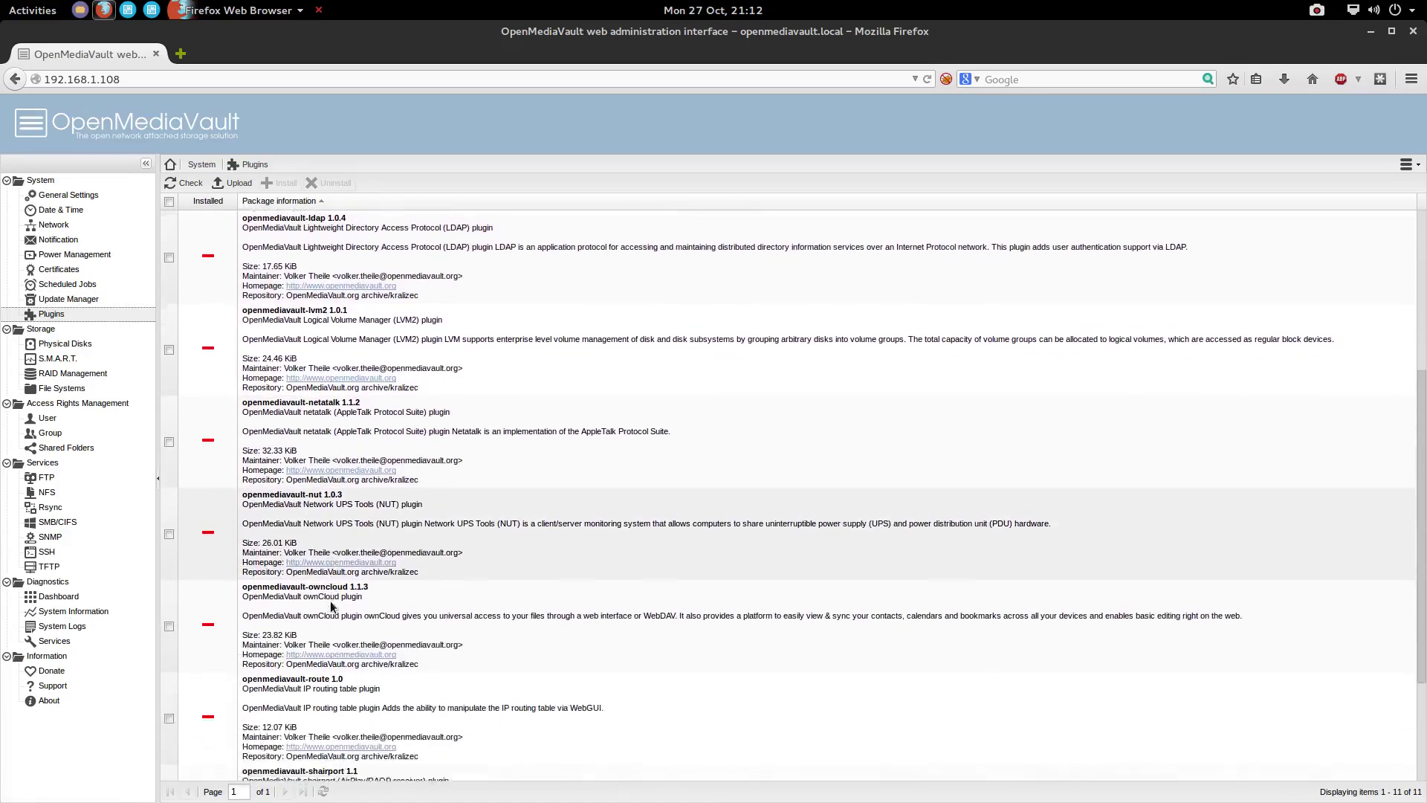
{"action": "scroll", "coordinate": [330, 606], "scroll_direction": "down", "scroll_amount": 3}
{"action": "left_click", "coordinate": [169, 559]}
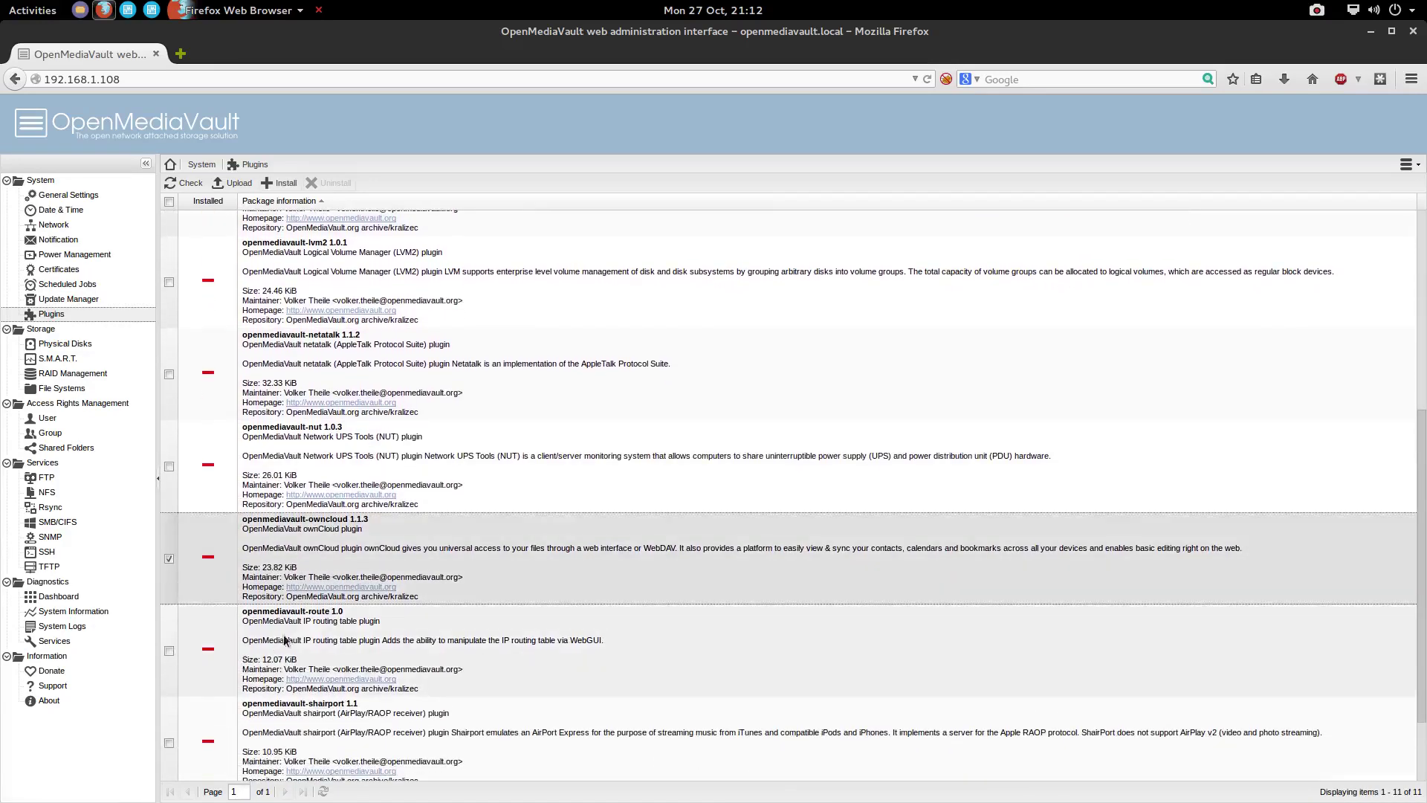
{"action": "scroll", "coordinate": [314, 618], "scroll_direction": "down", "scroll_amount": 4}
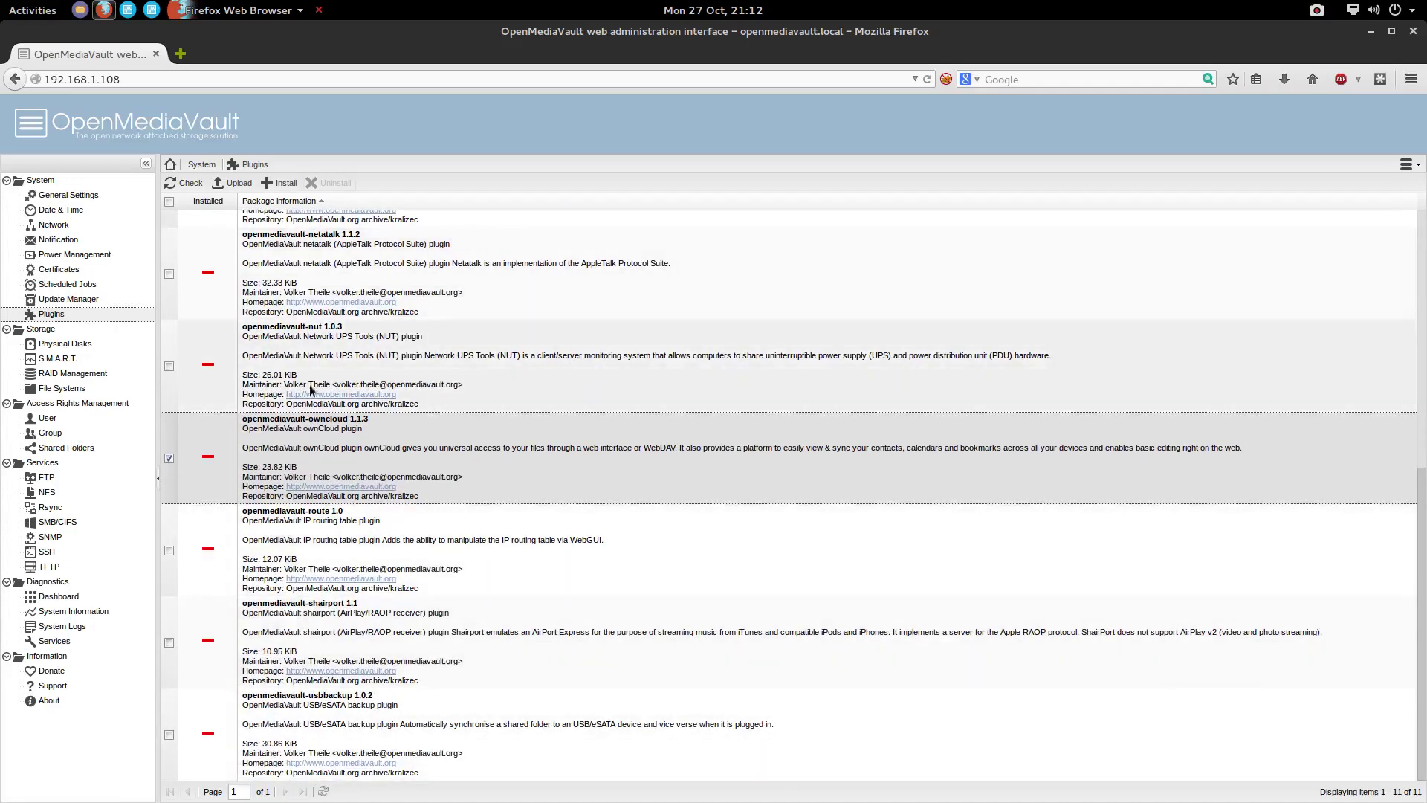
{"action": "left_click", "coordinate": [289, 190]}
{"action": "left_click", "coordinate": [690, 478]}
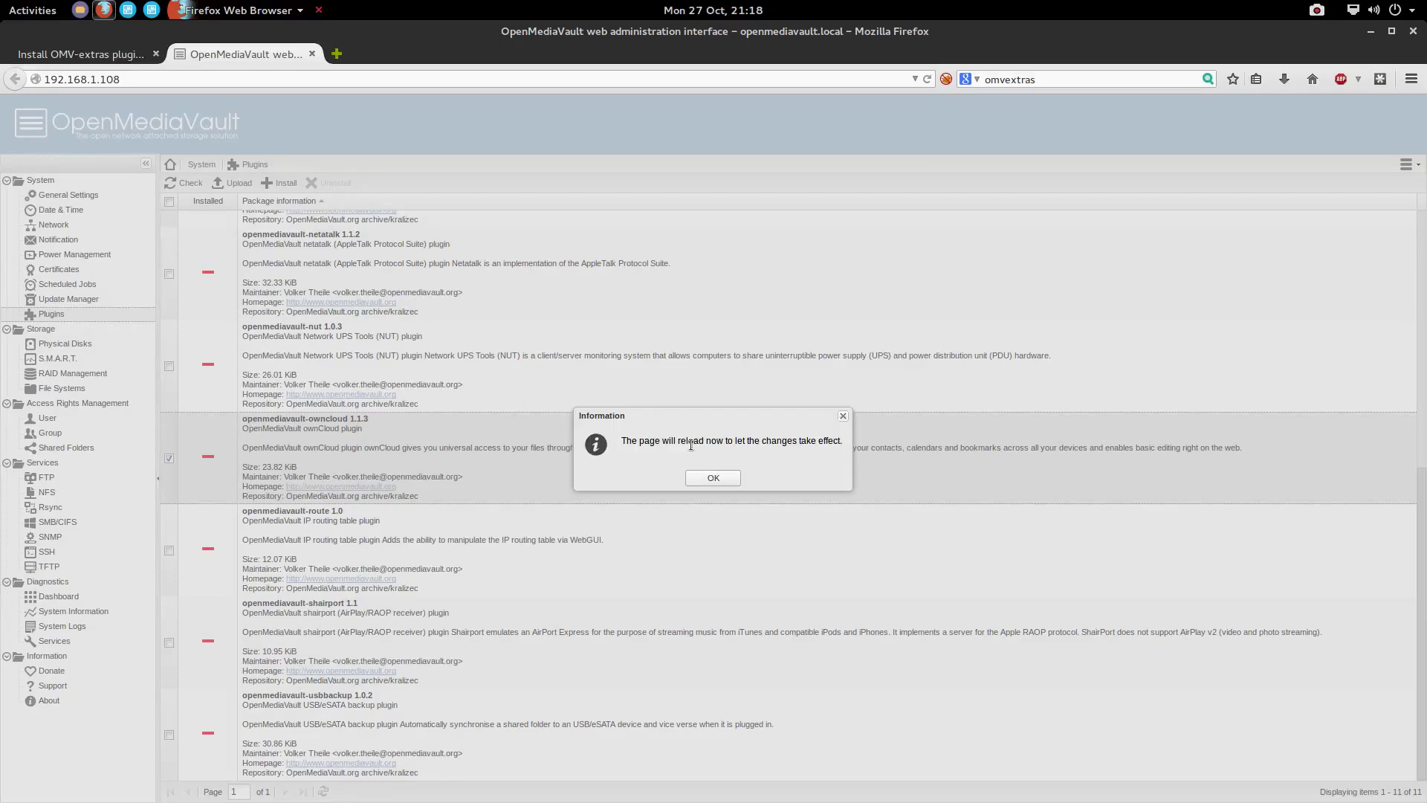
Reload the interface, open Services > ownCloud, and inspect the Certificate and Data directory lists, keeping None
{"action": "left_click", "coordinate": [715, 479]}
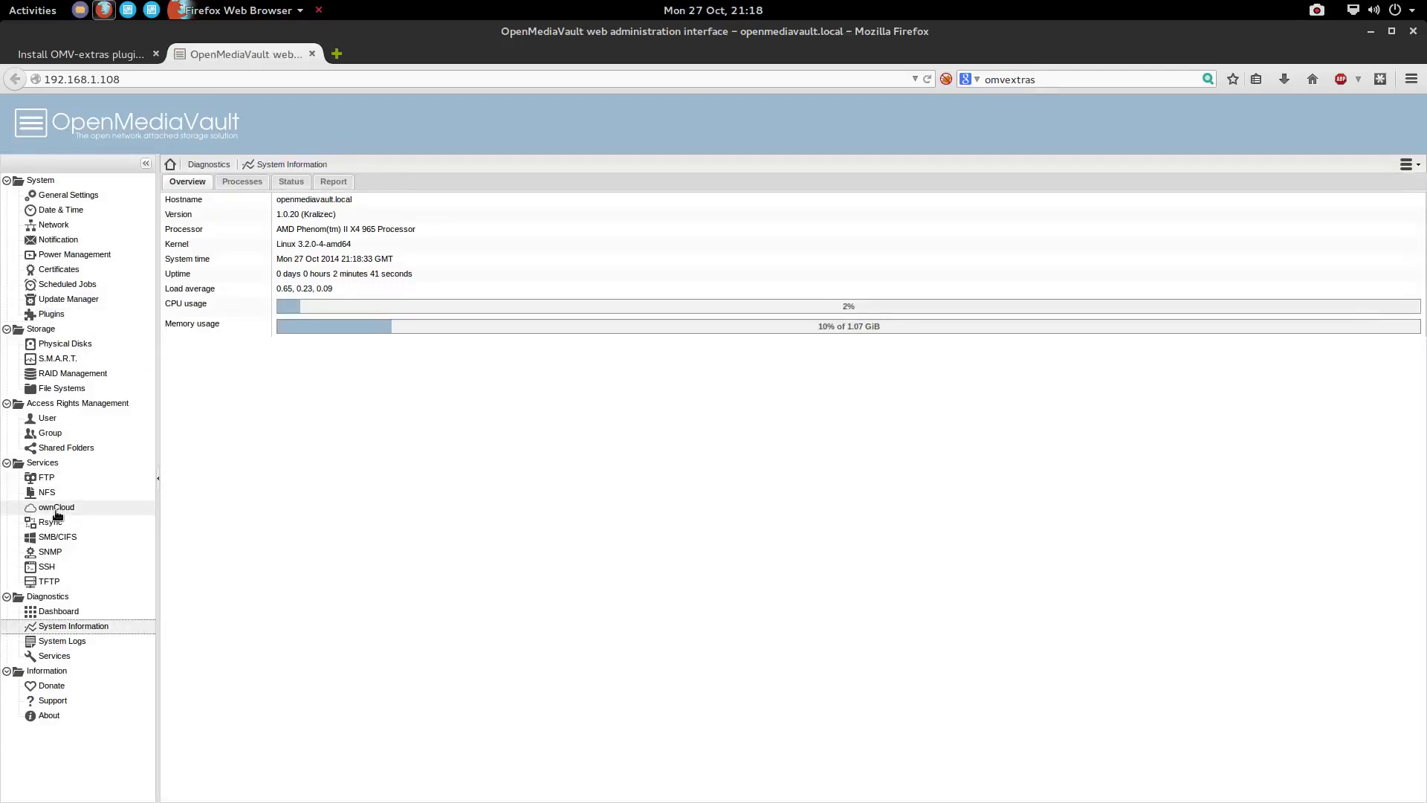
{"action": "left_click", "coordinate": [56, 508]}
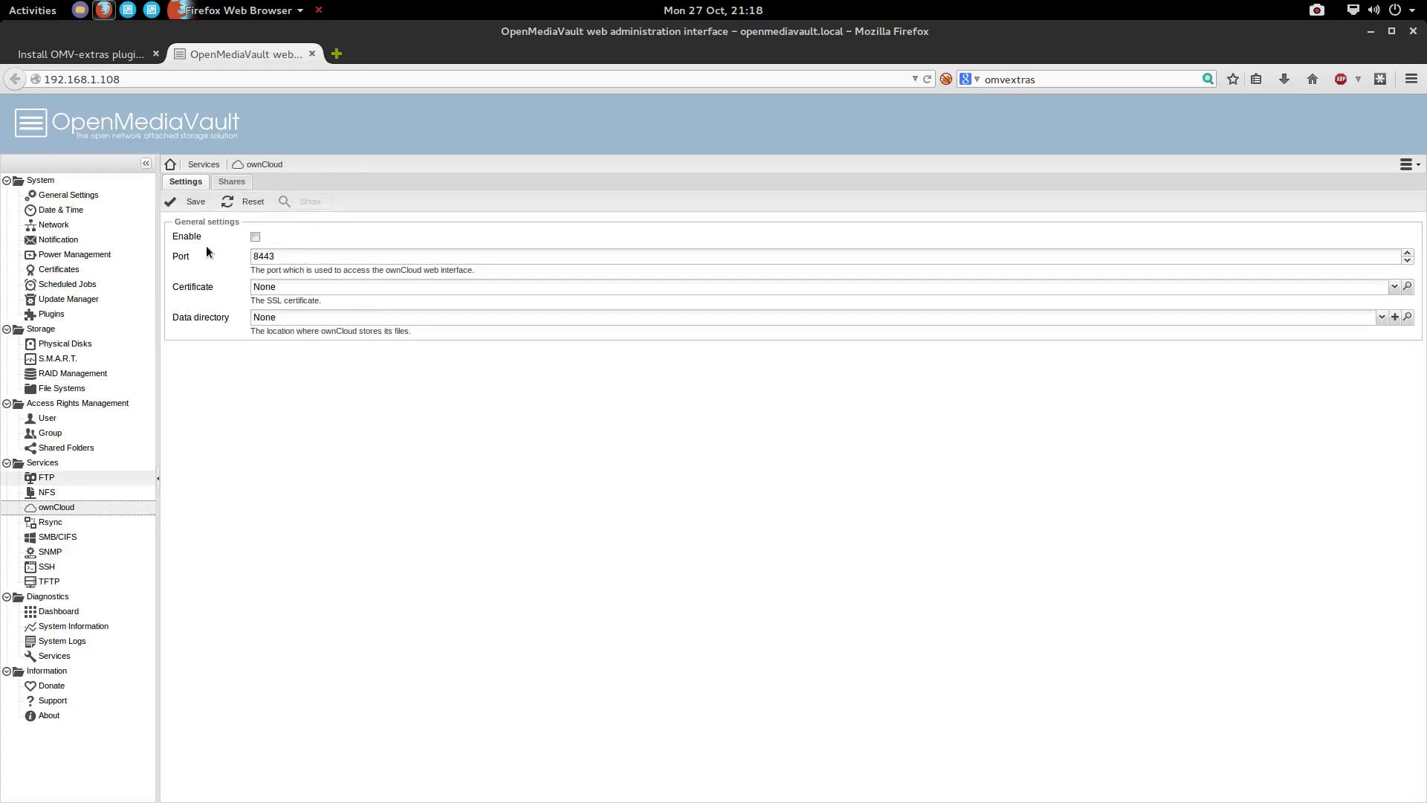
{"action": "left_click", "coordinate": [273, 286]}
{"action": "left_click", "coordinate": [288, 288]}
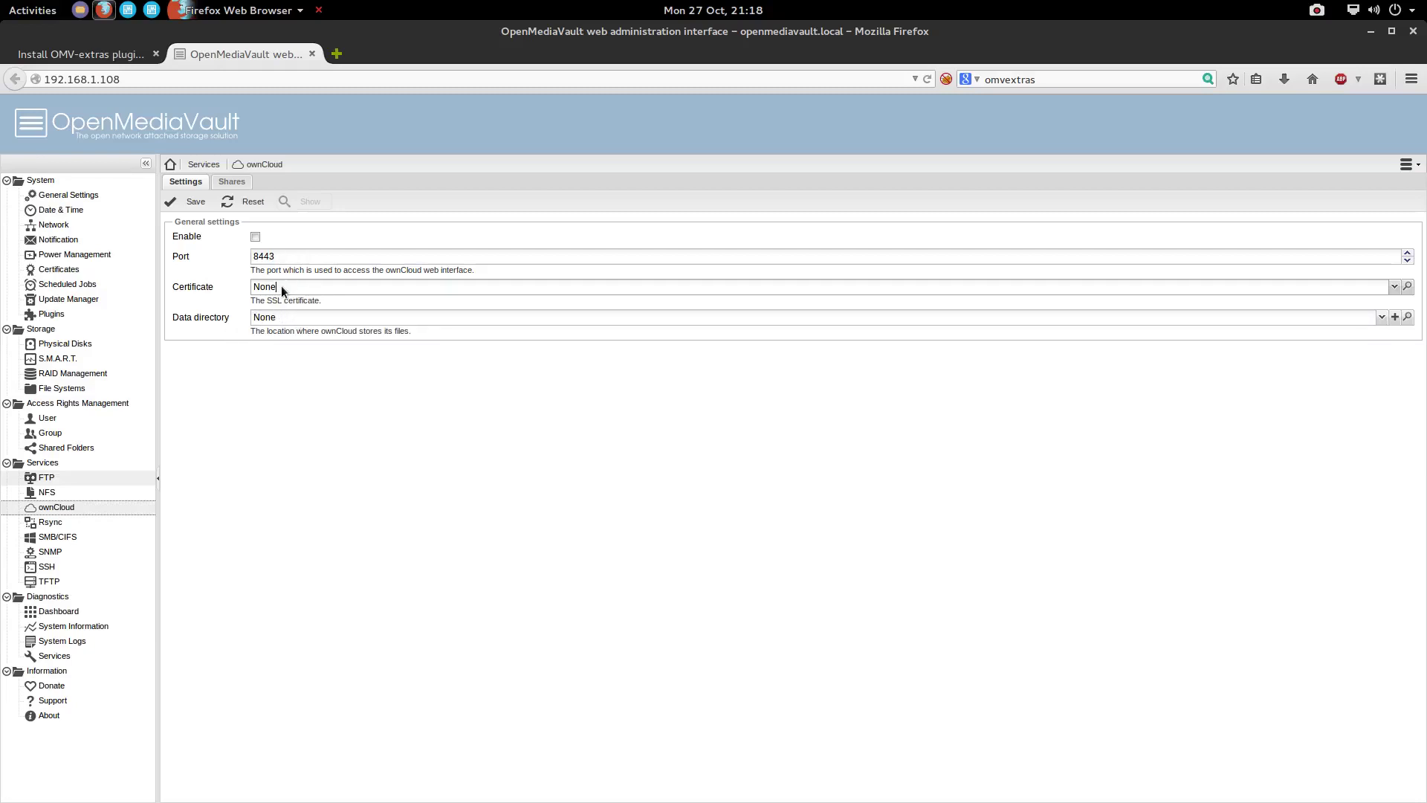
{"action": "left_click", "coordinate": [283, 317]}
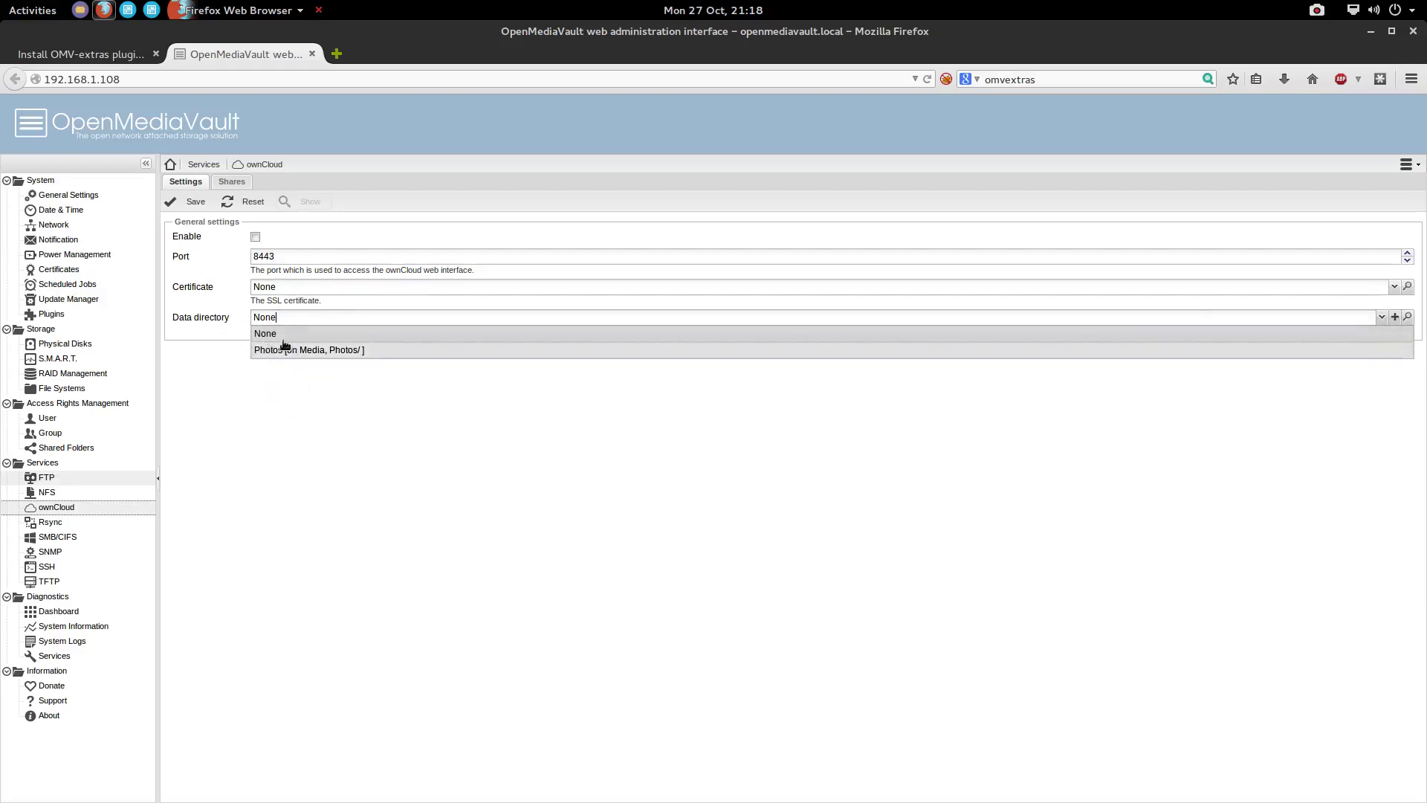
{"action": "left_click", "coordinate": [266, 327]}
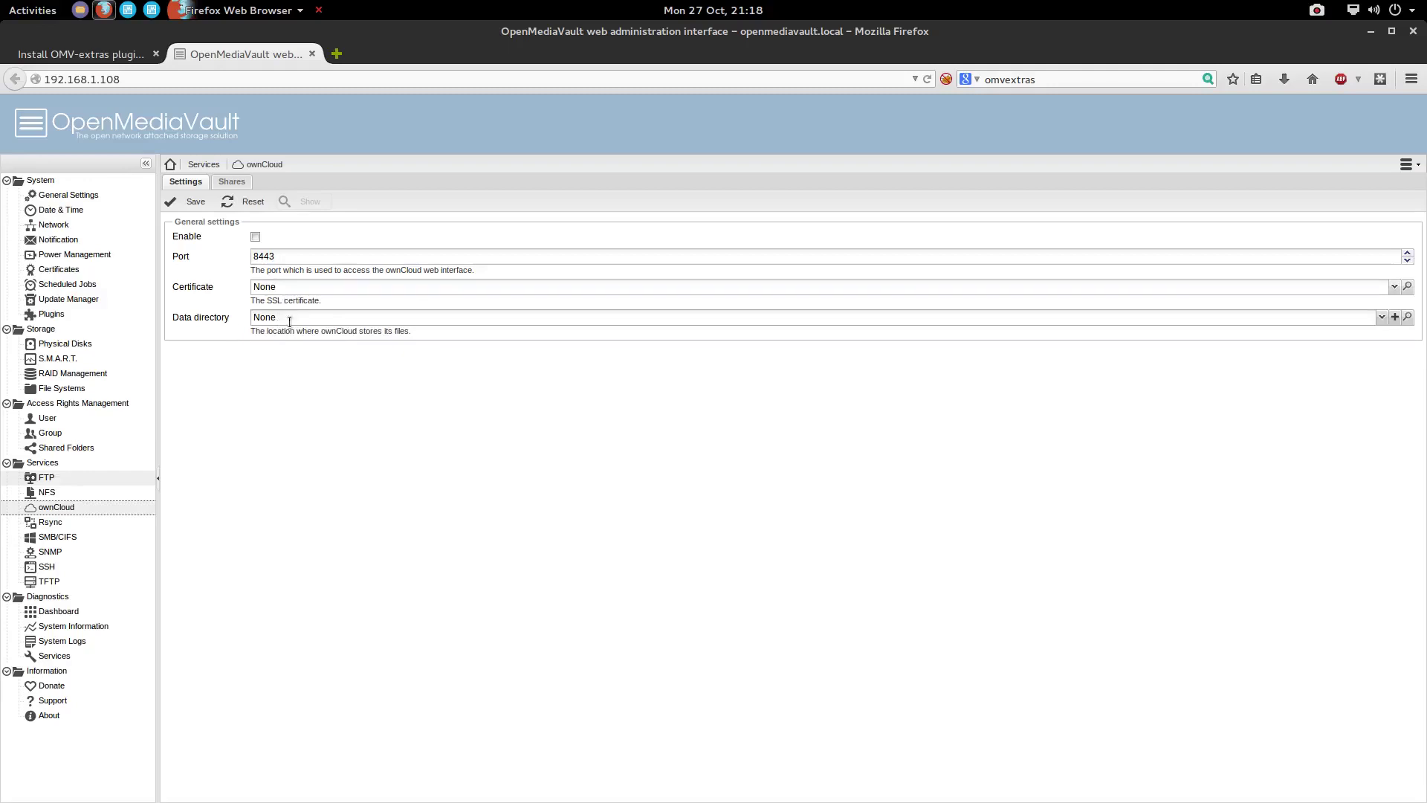
{"action": "left_click", "coordinate": [275, 318]}
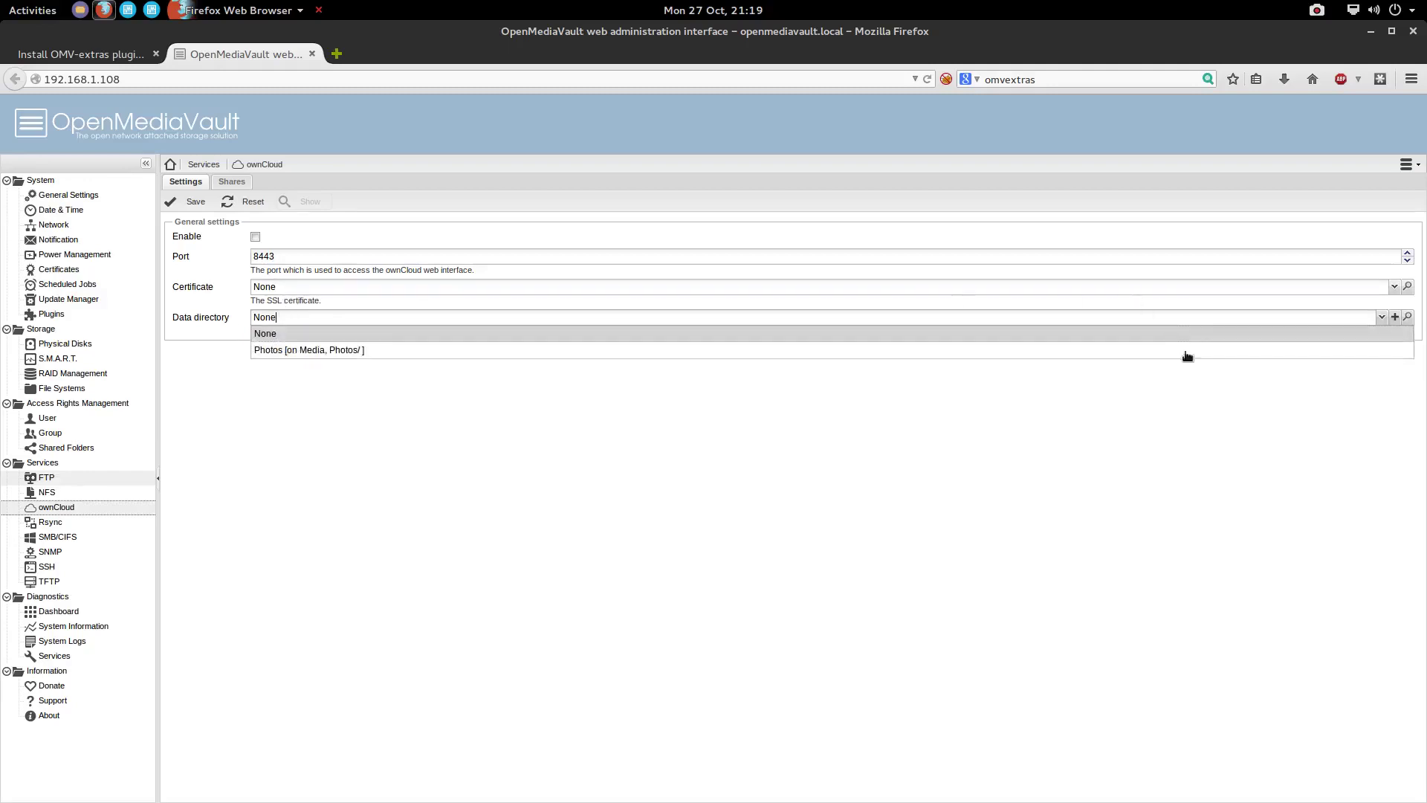
{"action": "left_click", "coordinate": [1346, 364]}
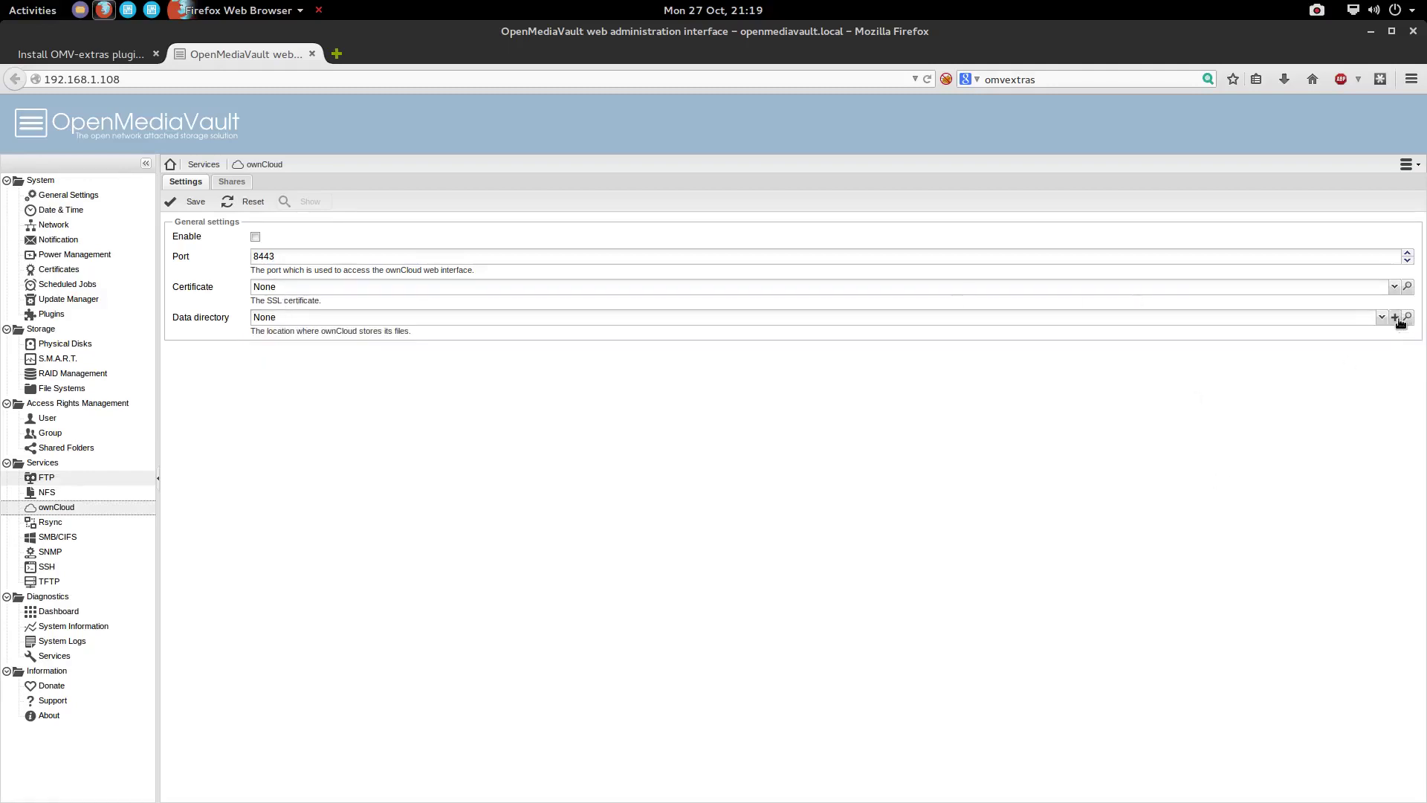
Add a shared folder 'owncloudsettings' on the Settings volume as ownCloud's data directory
{"action": "left_click", "coordinate": [1395, 316]}
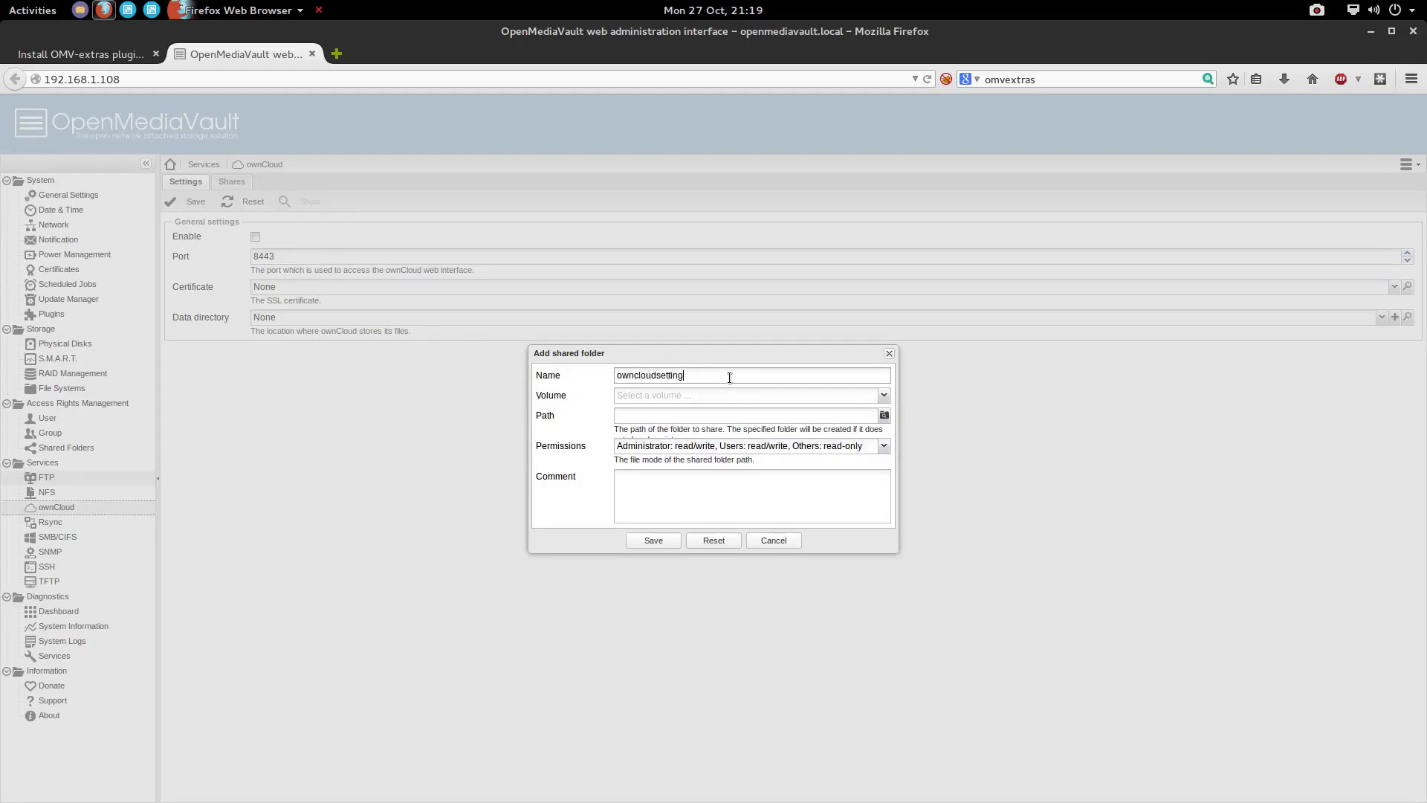
{"action": "left_click", "coordinate": [884, 396]}
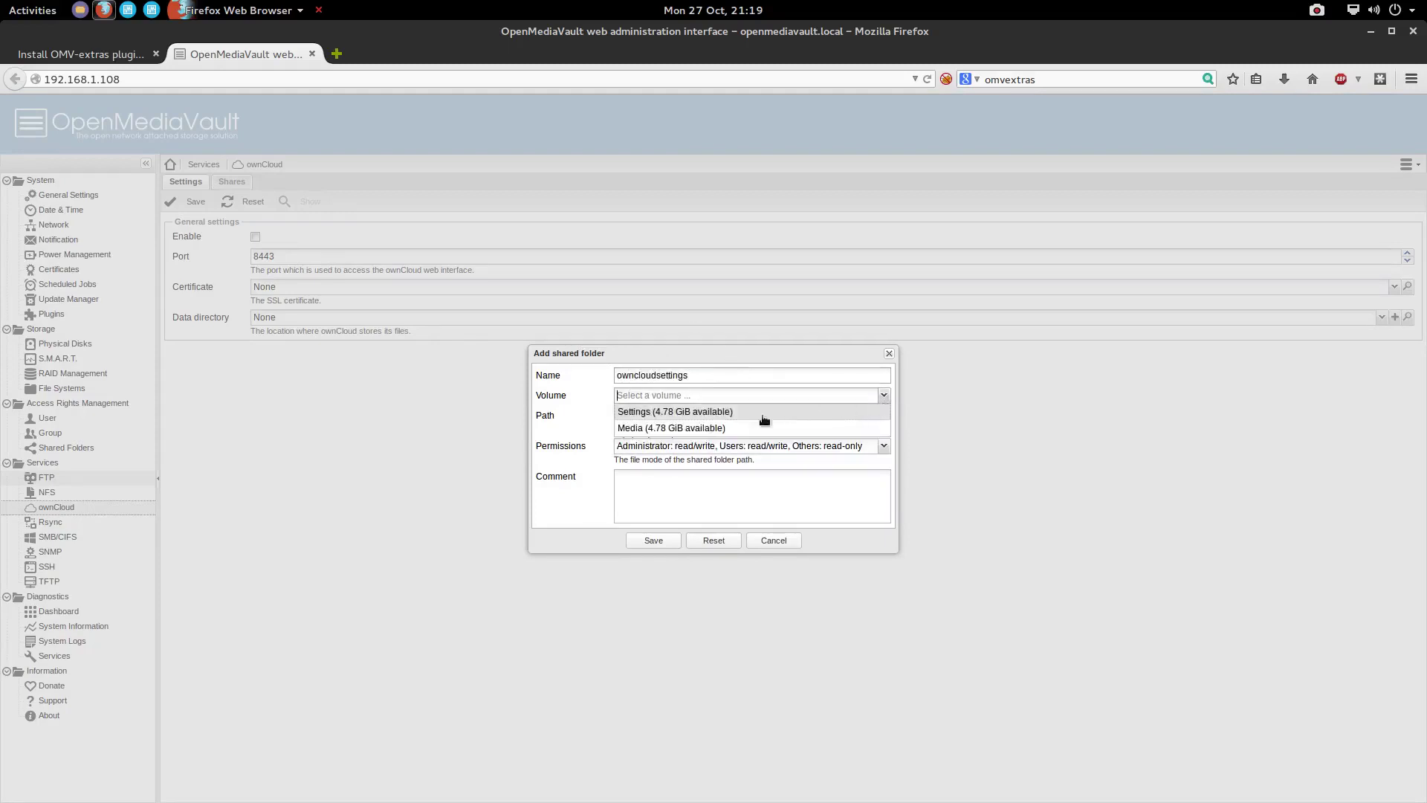
{"action": "left_click", "coordinate": [703, 411]}
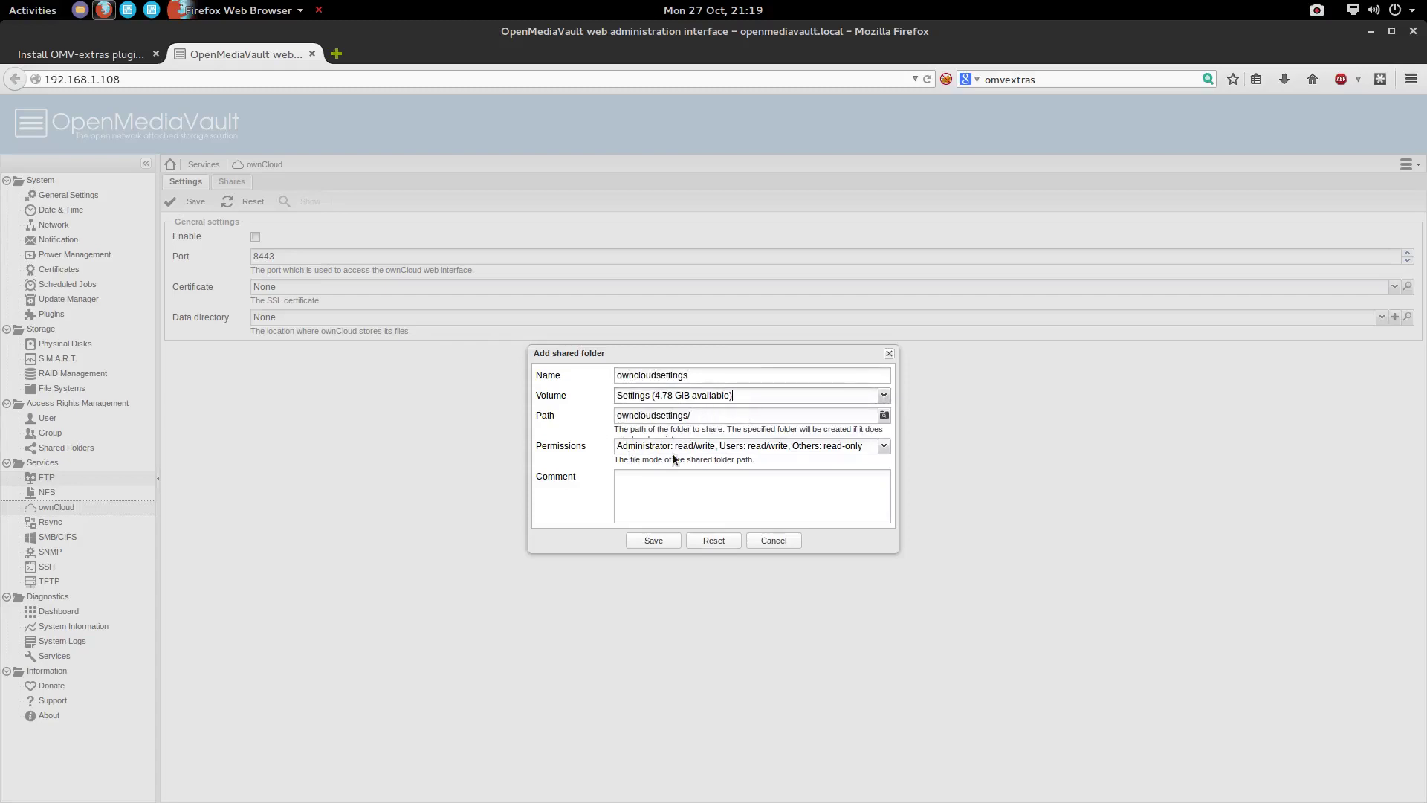
{"action": "left_click", "coordinate": [655, 542]}
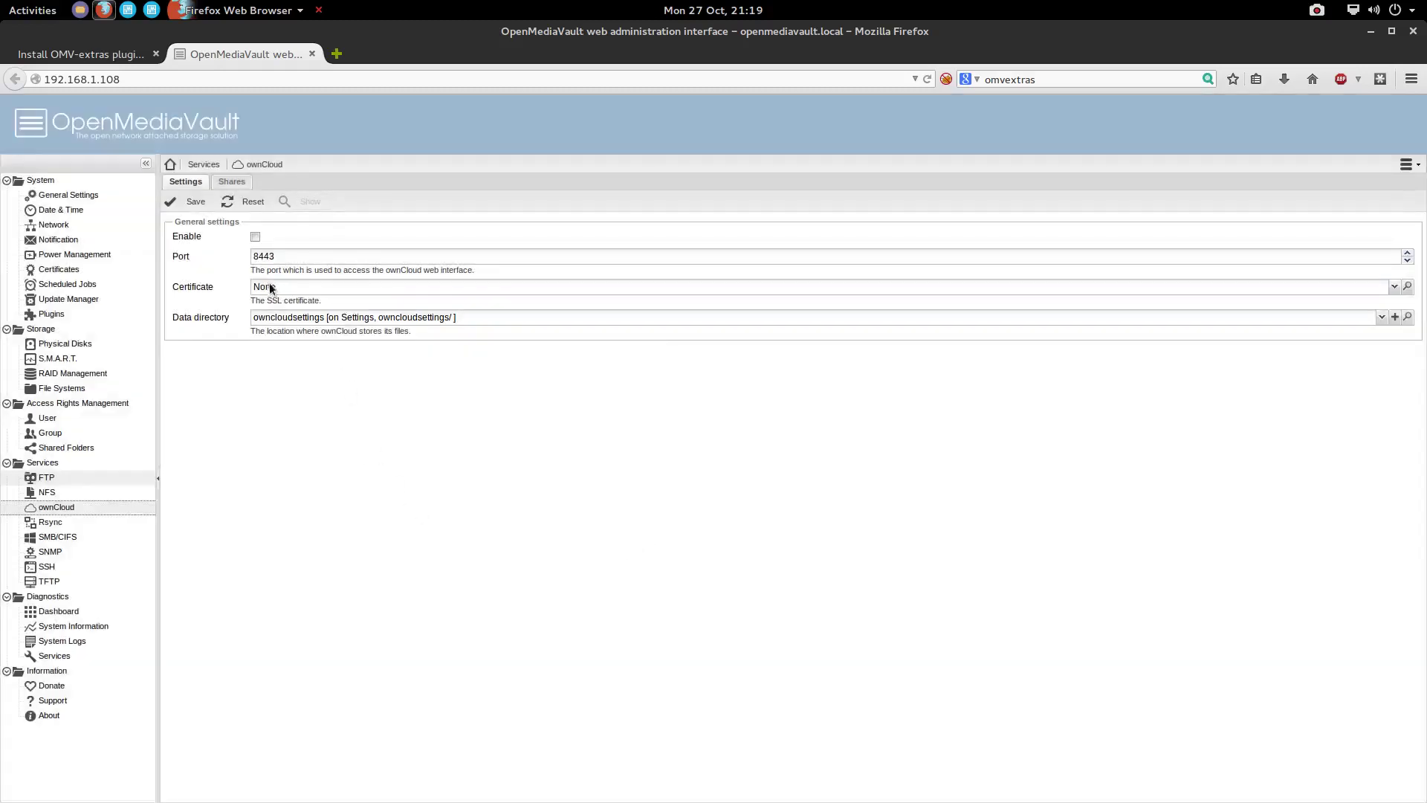
Try enabling and saving the ownCloud service, switch it back off, then go to the Plugins page
{"action": "left_click", "coordinate": [255, 236]}
{"action": "left_click", "coordinate": [189, 203]}
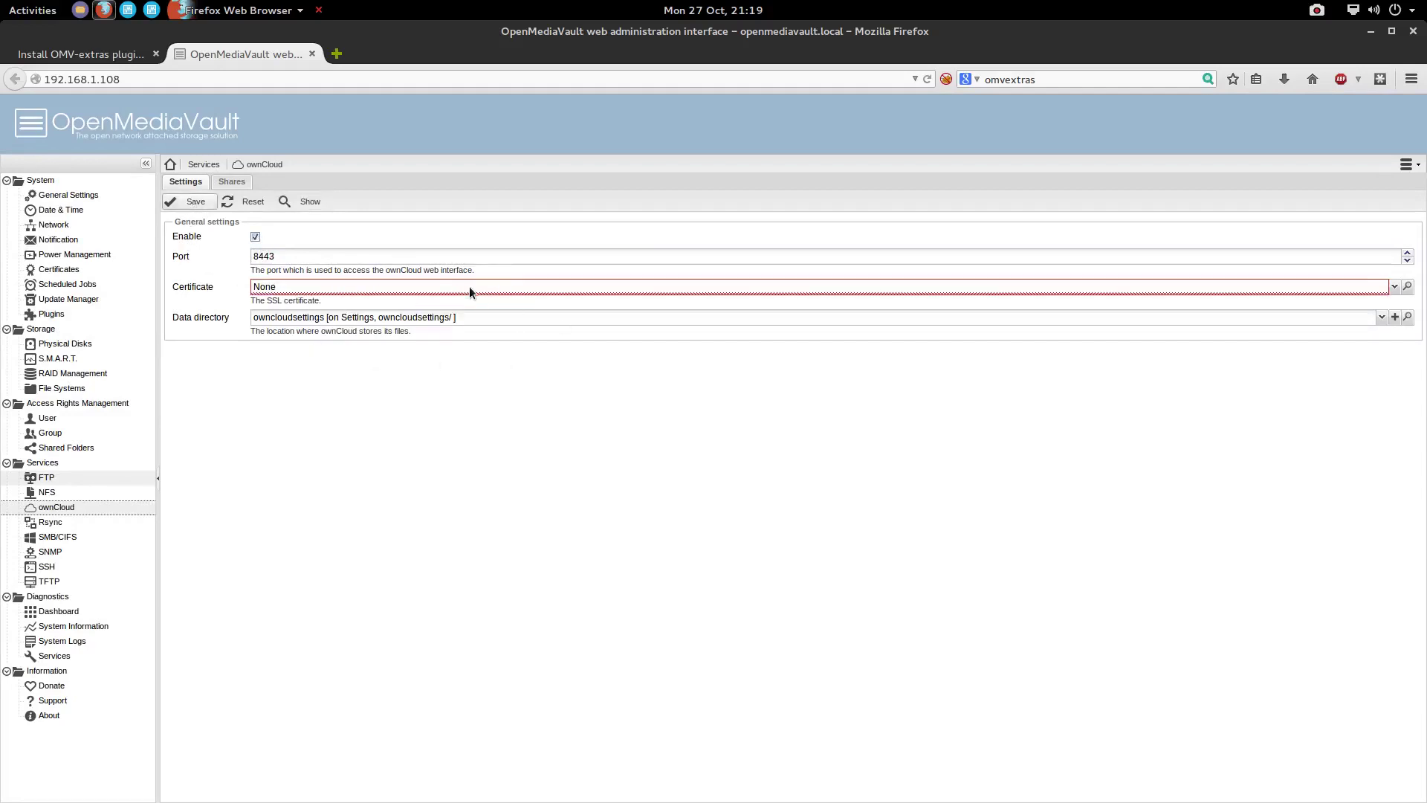
{"action": "mouse_move", "coordinate": [470, 289]}
{"action": "left_click", "coordinate": [257, 237]}
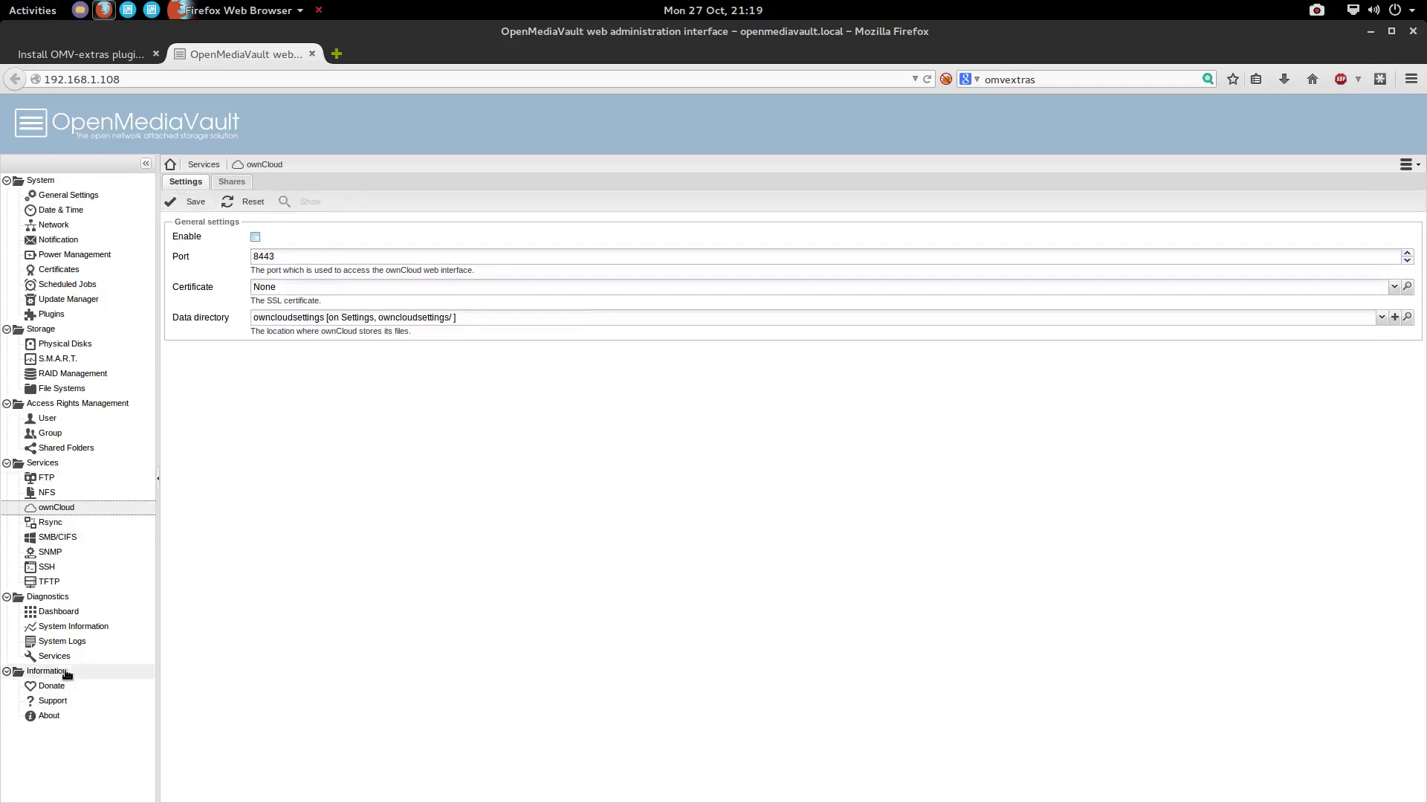
{"action": "left_click", "coordinate": [52, 315]}
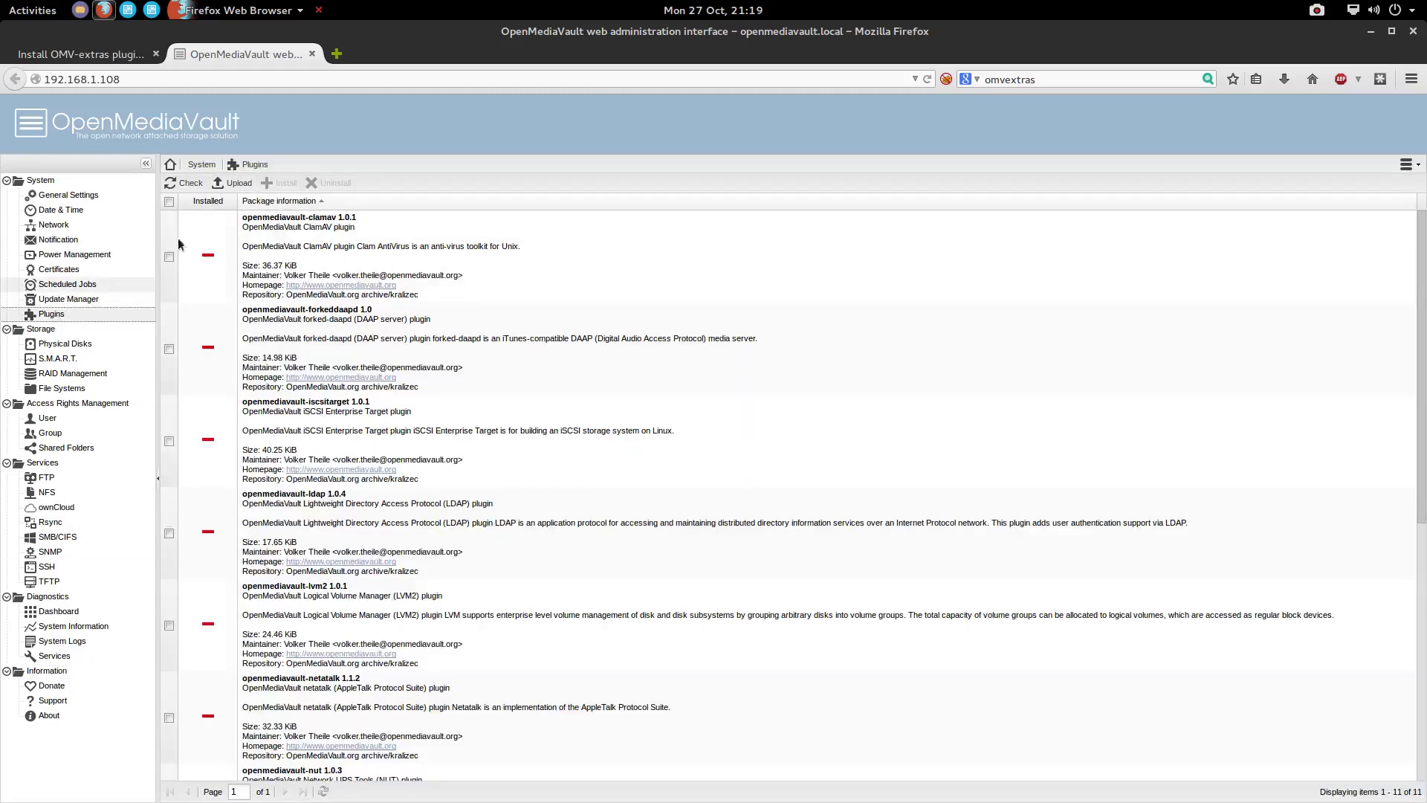
Confirm openmediavault-owncloud appears in the Plugins grid, then switch to the 'Install OMV-extras plugin' tab
{"action": "scroll", "coordinate": [296, 416], "scroll_direction": "down", "scroll_amount": 10}
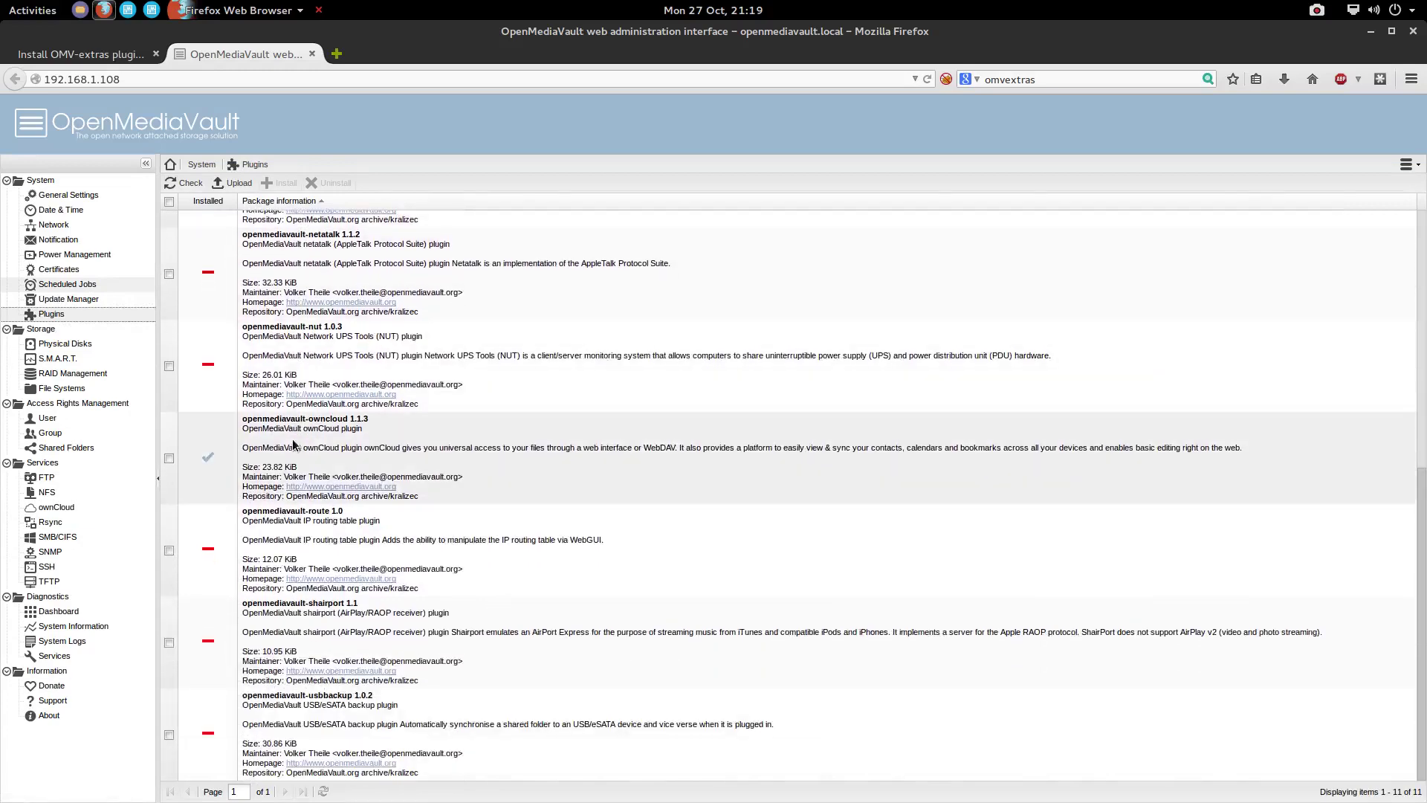
{"action": "scroll", "coordinate": [268, 372], "scroll_direction": "up", "scroll_amount": 6}
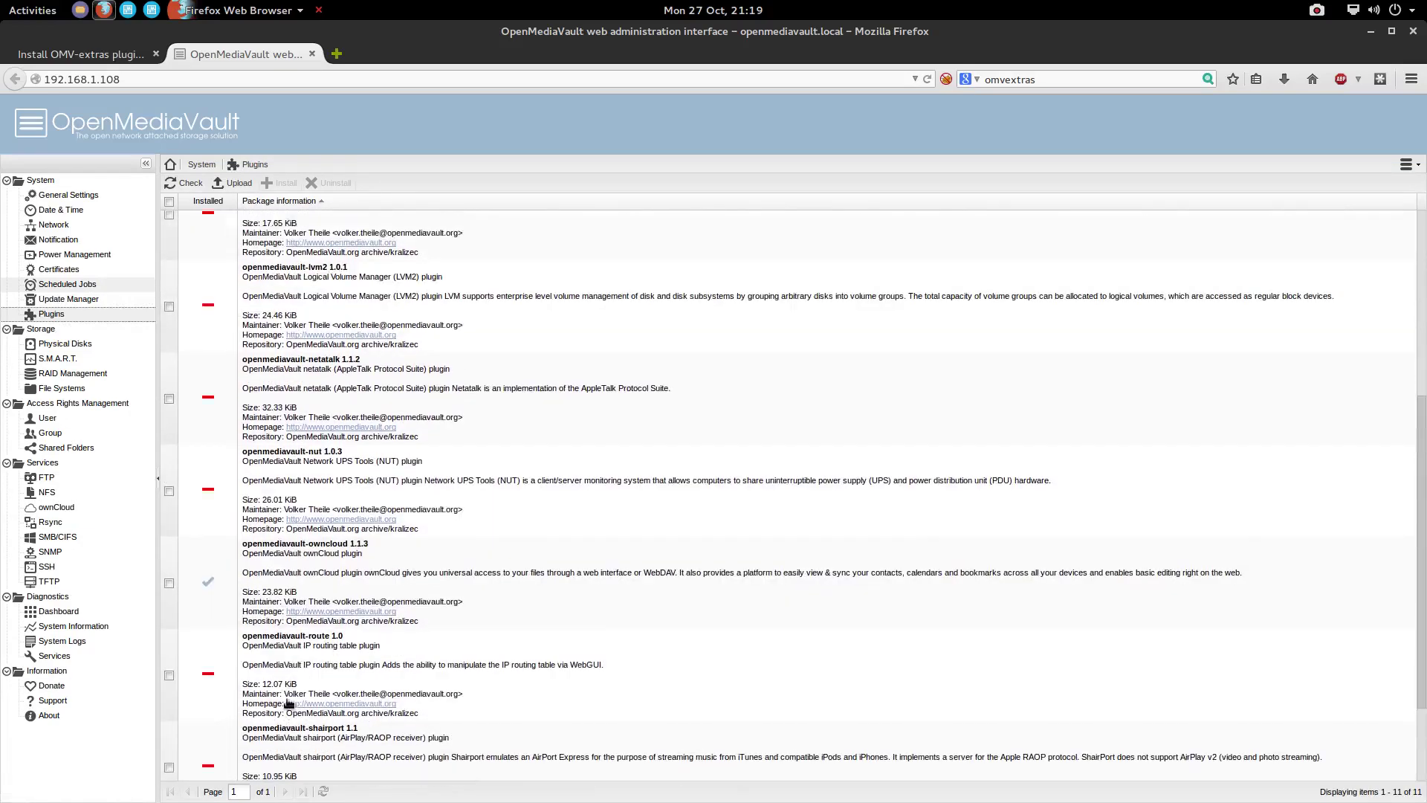
{"action": "left_click", "coordinate": [66, 58]}
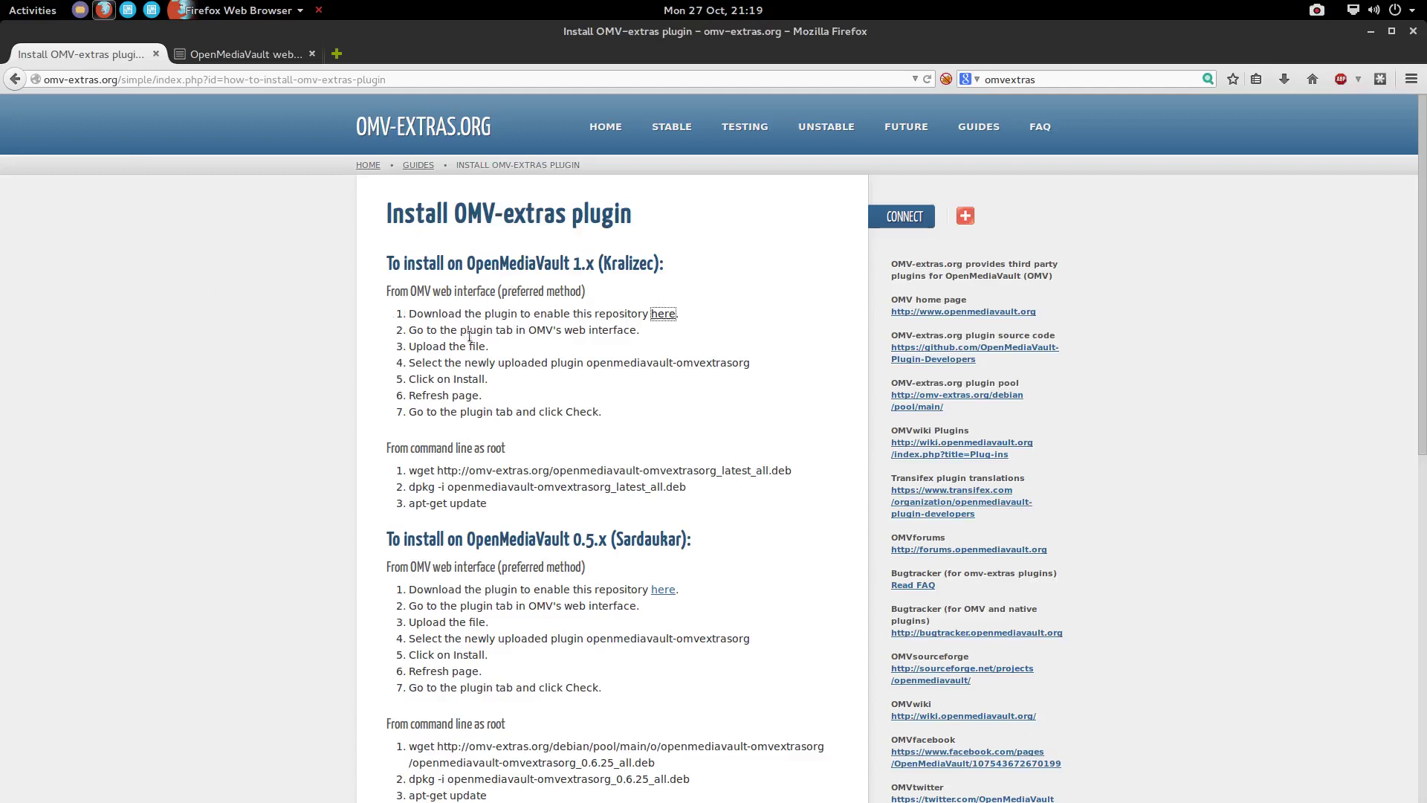
Open the OMV-Extras 'Plugins - Stable' list and scroll through its first entries from anacron and aufs
{"action": "left_click", "coordinate": [655, 321]}
{"action": "left_click", "coordinate": [663, 133]}
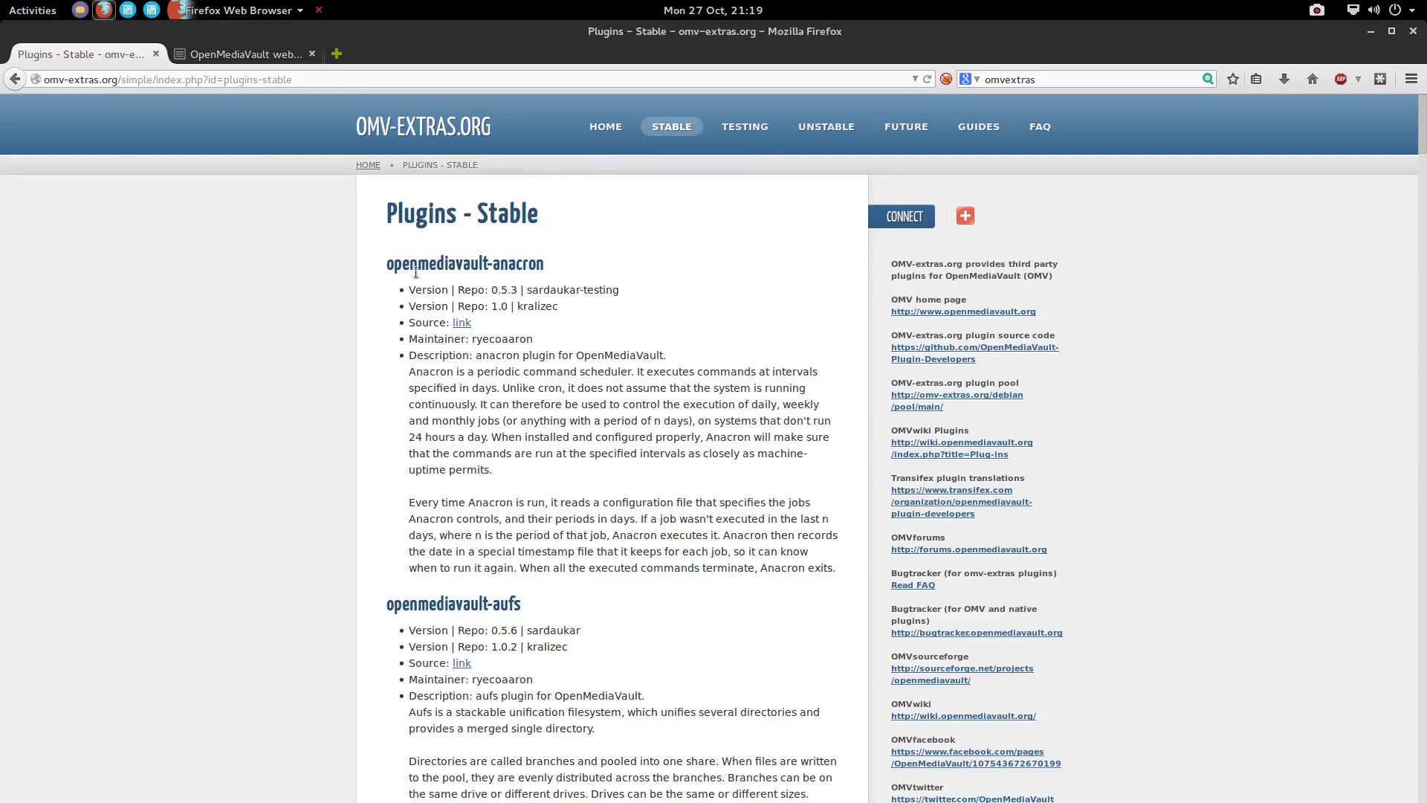
{"action": "scroll", "coordinate": [476, 371], "scroll_direction": "down", "scroll_amount": 6}
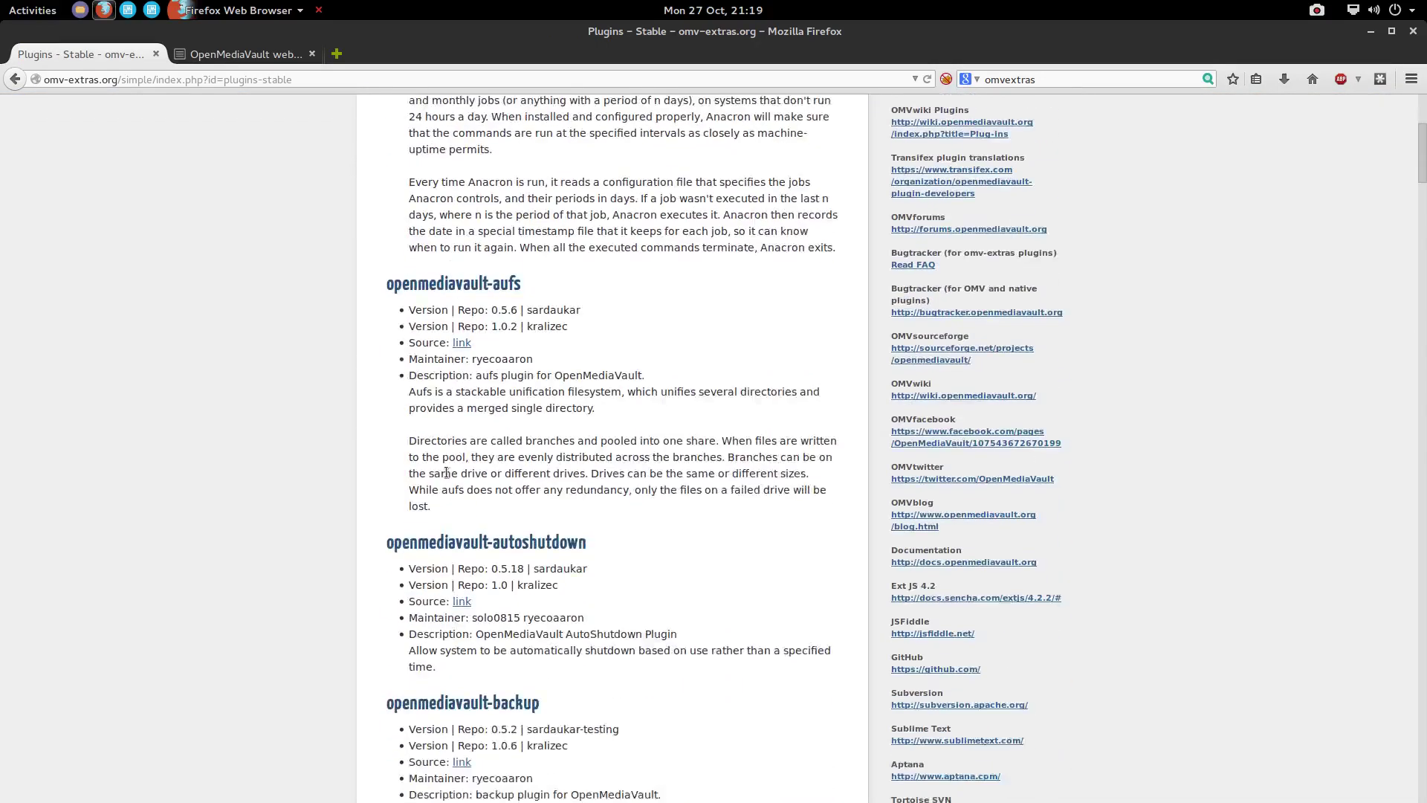
{"action": "scroll", "coordinate": [446, 473], "scroll_direction": "down", "scroll_amount": 4}
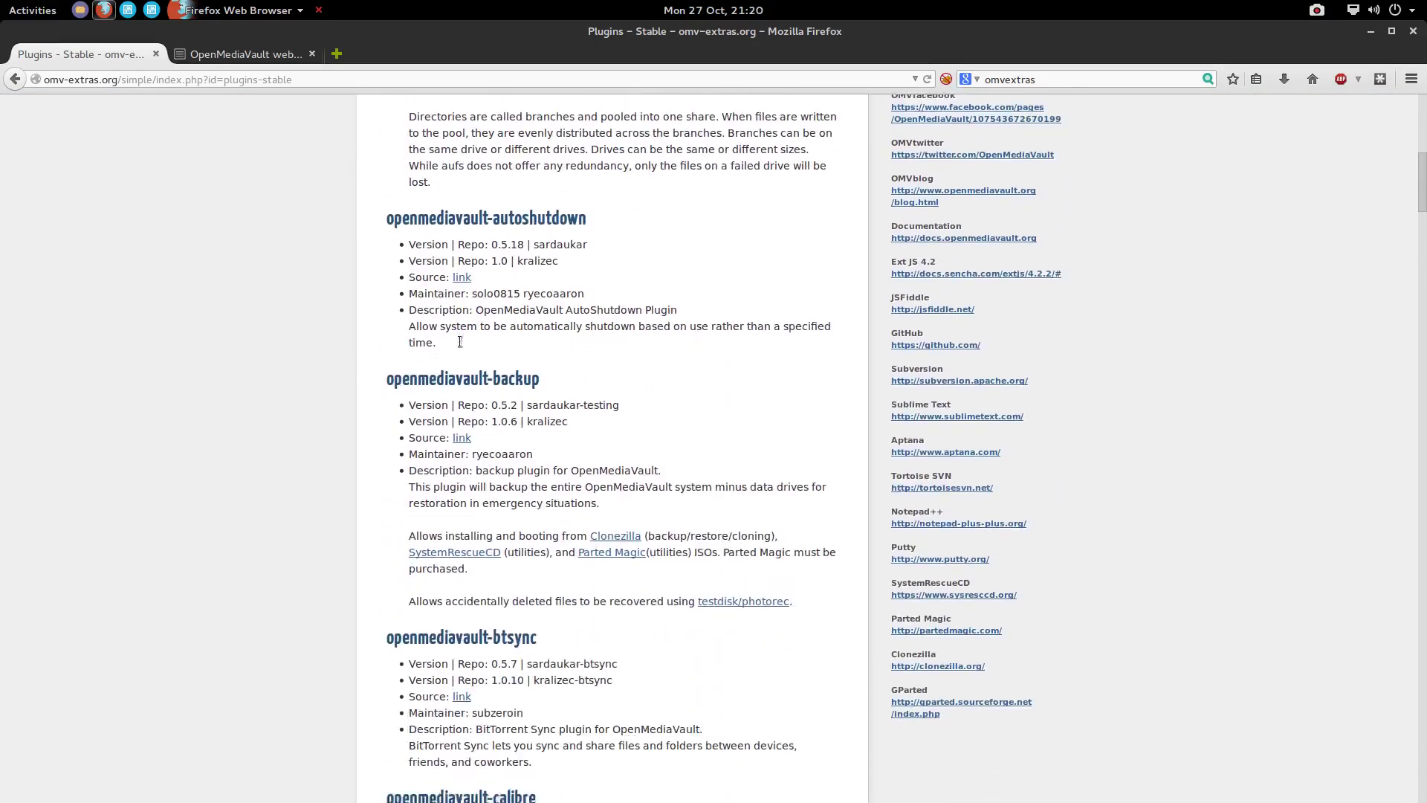
{"action": "scroll", "coordinate": [473, 256], "scroll_direction": "up", "scroll_amount": 1}
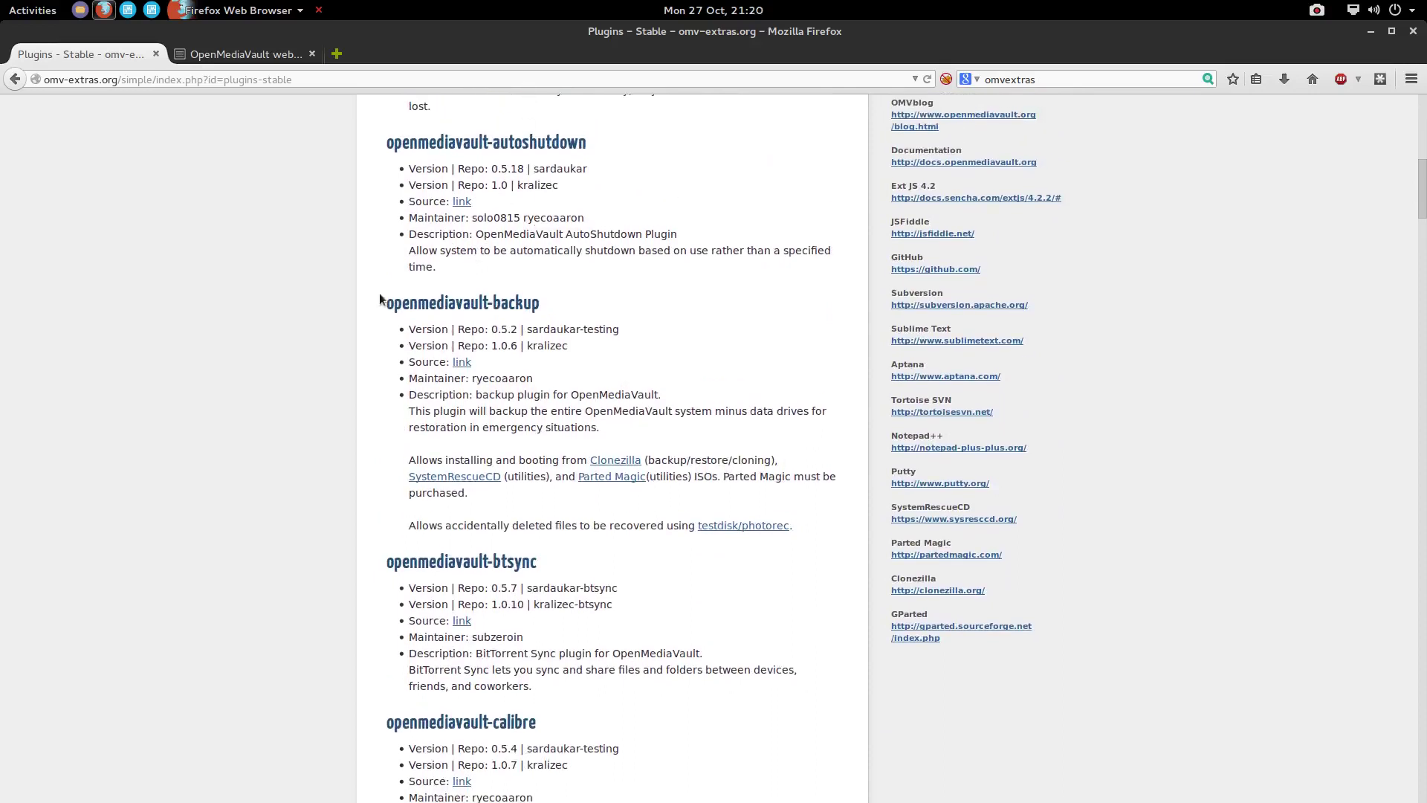
{"action": "scroll", "coordinate": [538, 360], "scroll_direction": "down", "scroll_amount": 4}
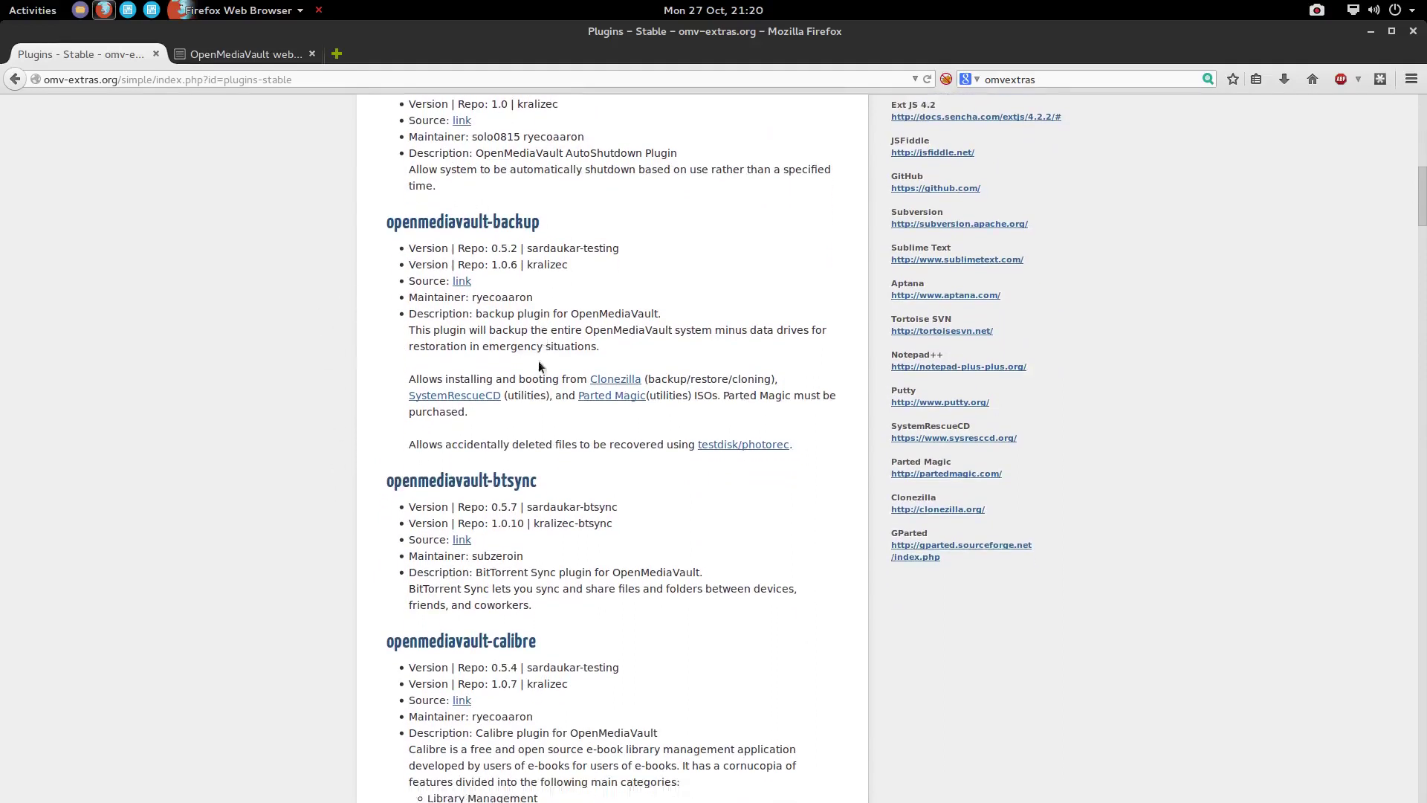
{"action": "scroll", "coordinate": [528, 357], "scroll_direction": "down", "scroll_amount": 3}
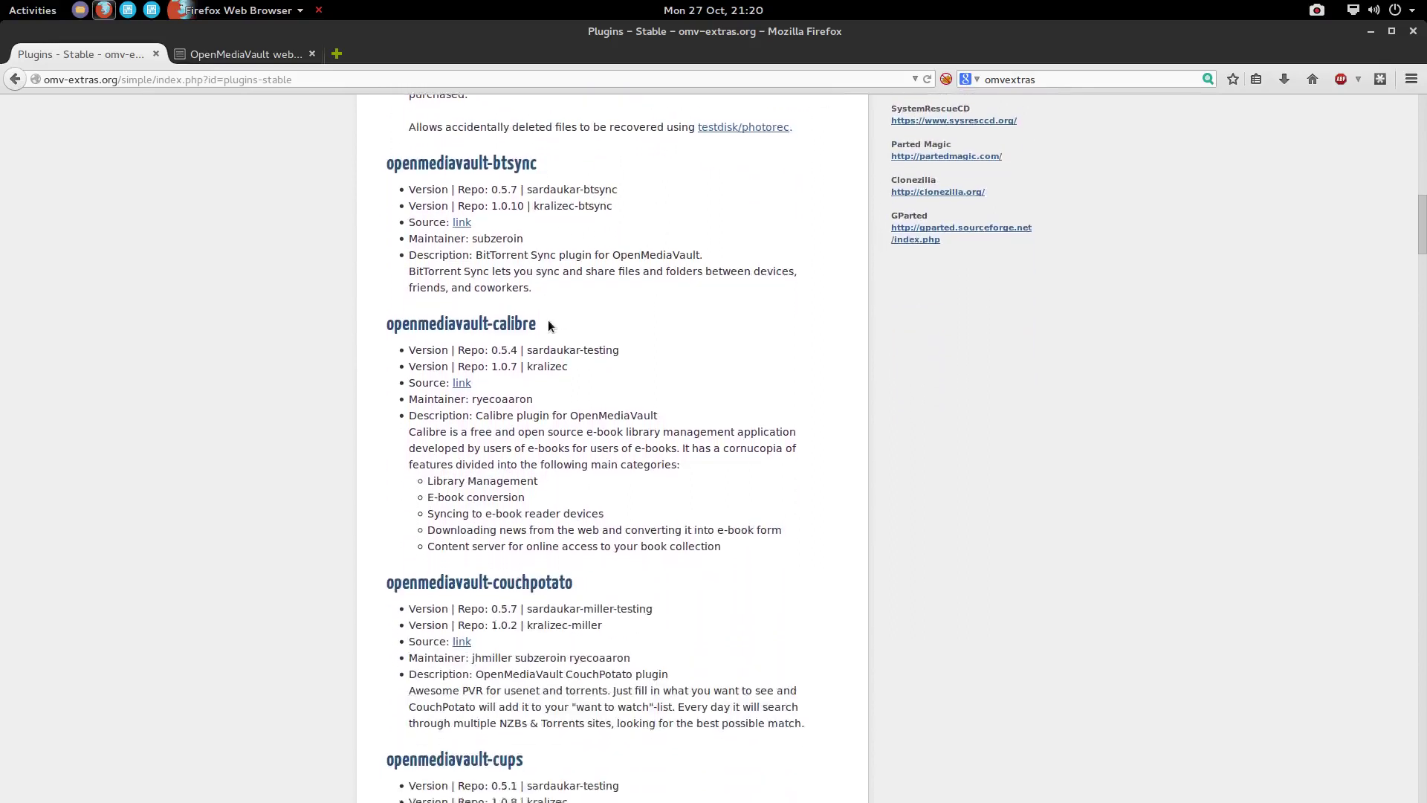
{"action": "scroll", "coordinate": [549, 318], "scroll_direction": "down", "scroll_amount": 5}
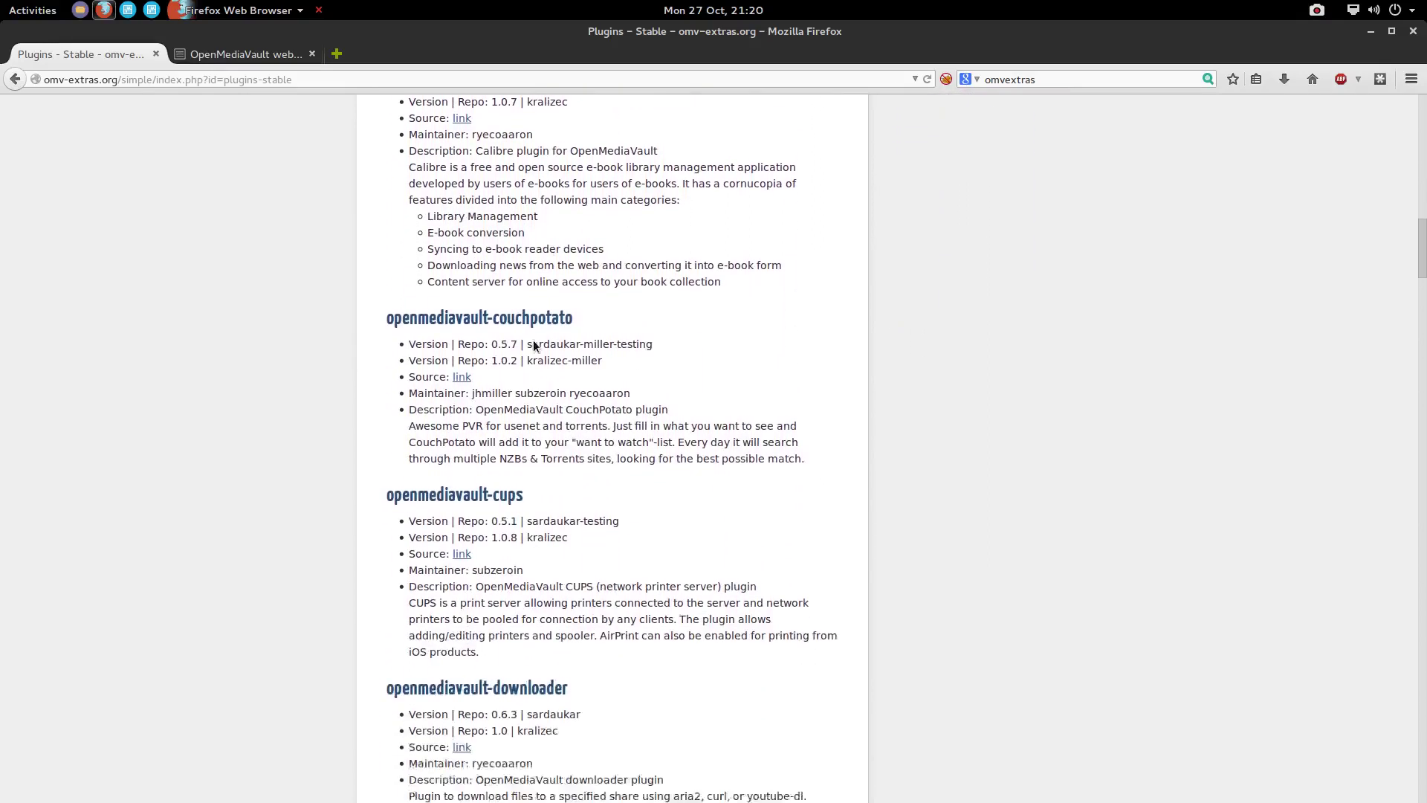
{"action": "scroll", "coordinate": [441, 383], "scroll_direction": "down", "scroll_amount": 4}
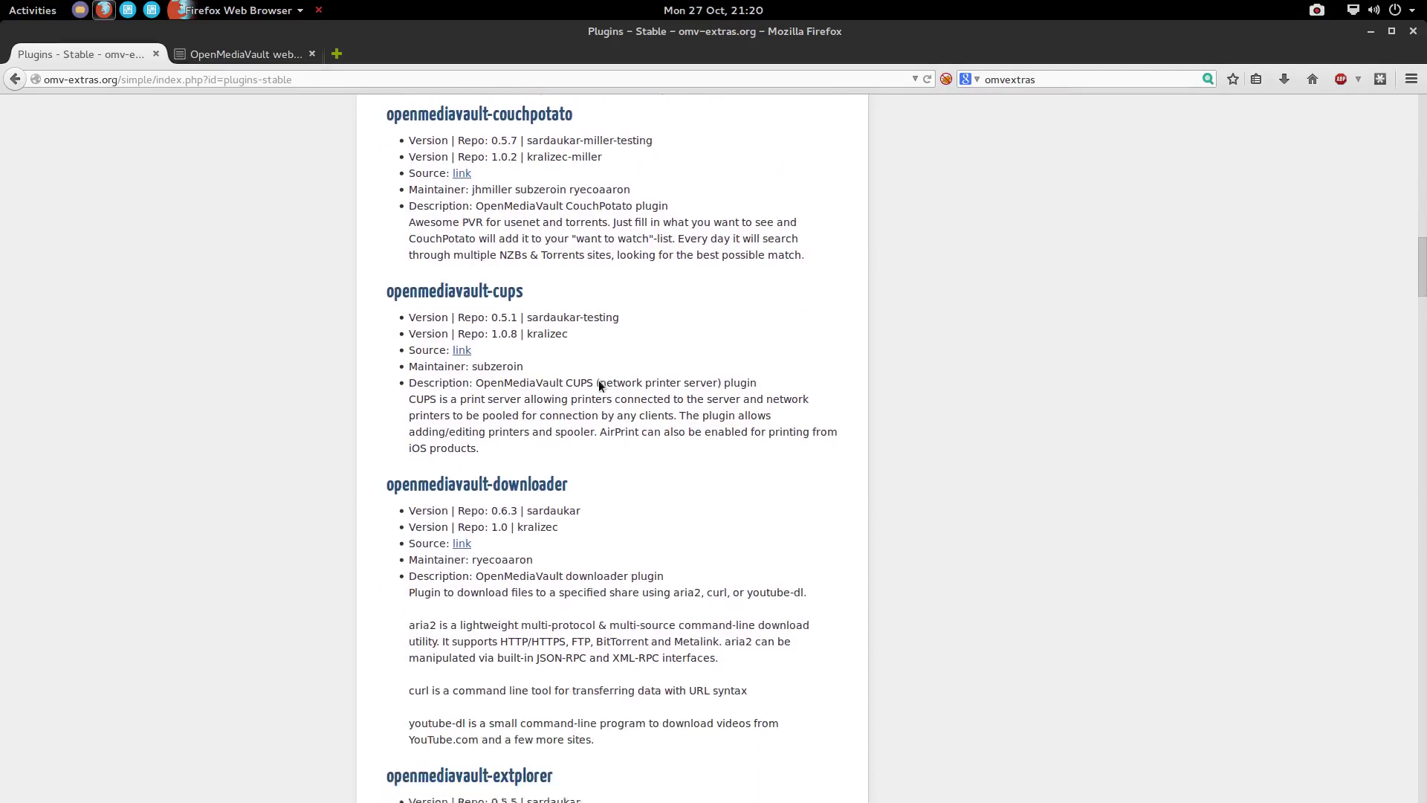
{"action": "scroll", "coordinate": [440, 383], "scroll_direction": "down", "scroll_amount": 7}
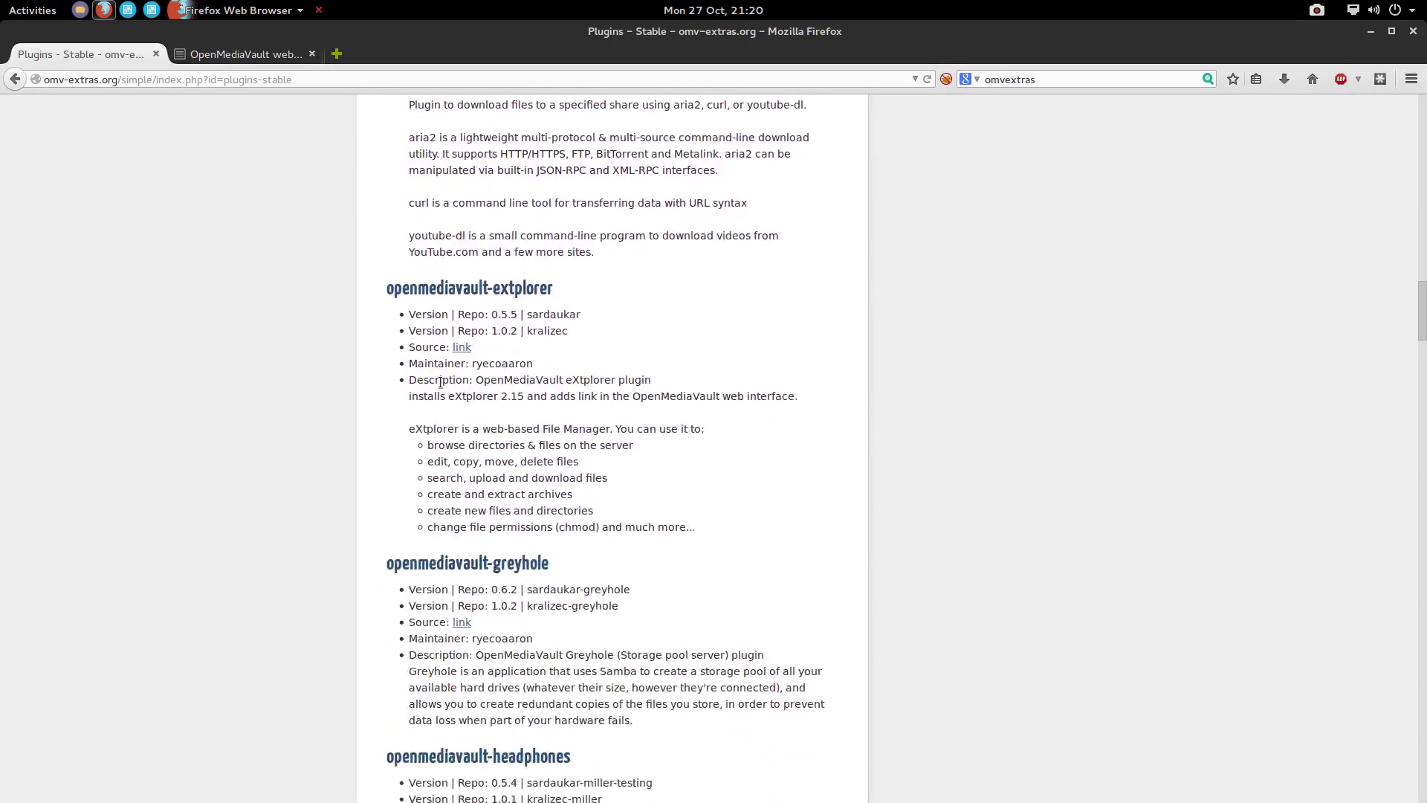
Scroll past the Plex Media Server plugin to openmediavault-wordpress at the bottom, then return to the top
{"action": "scroll", "coordinate": [441, 383], "scroll_direction": "down", "scroll_amount": 9}
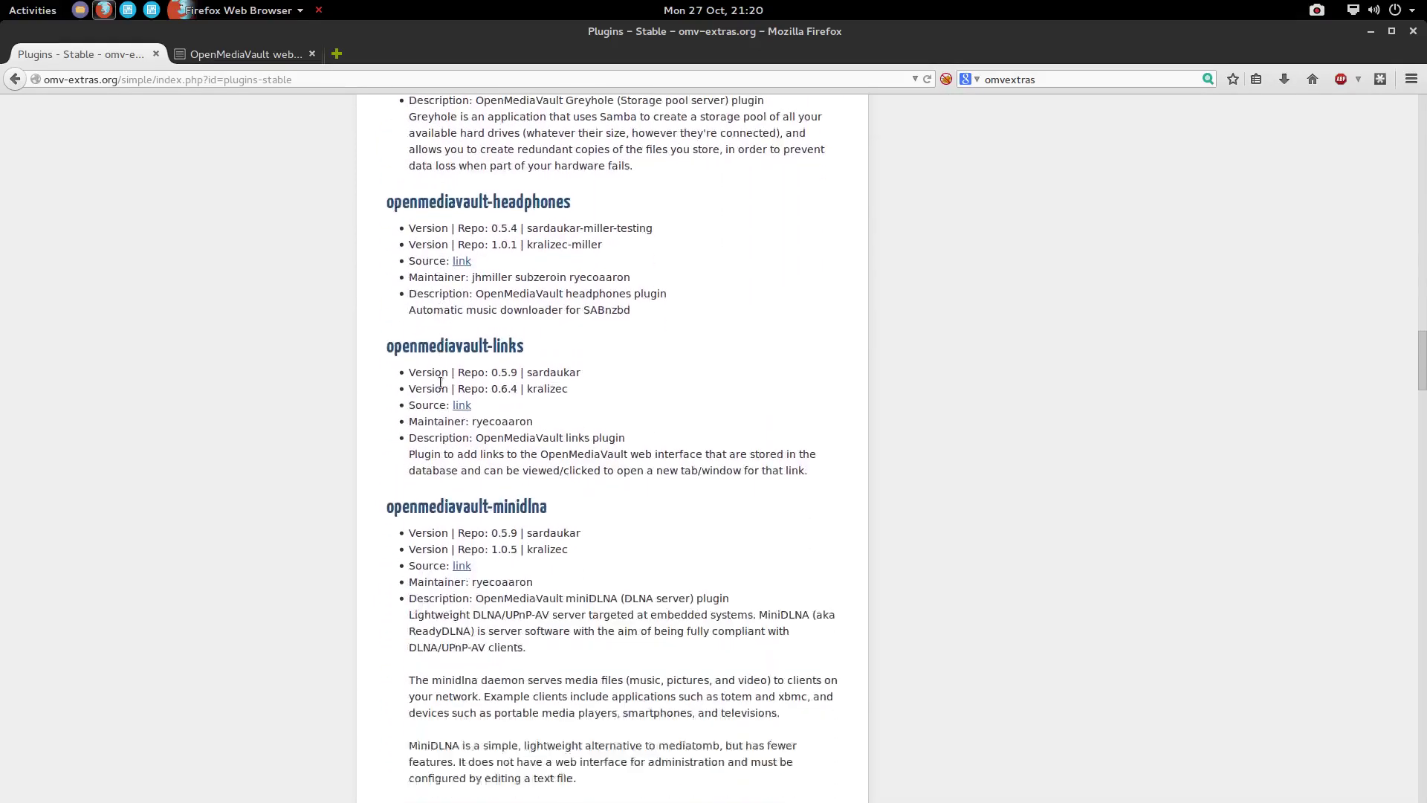
{"action": "scroll", "coordinate": [441, 383], "scroll_direction": "down", "scroll_amount": 12}
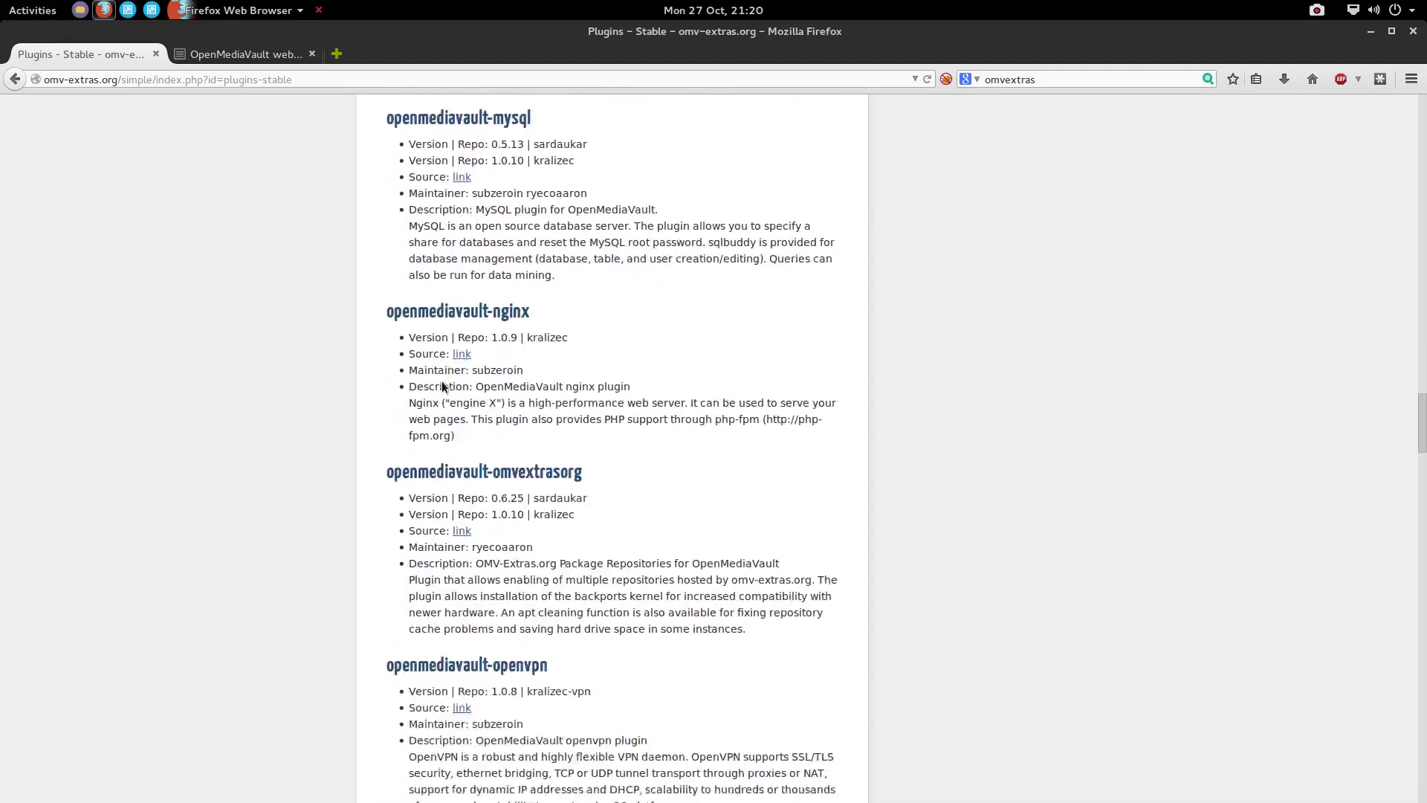
{"action": "scroll", "coordinate": [444, 383], "scroll_direction": "down", "scroll_amount": 11}
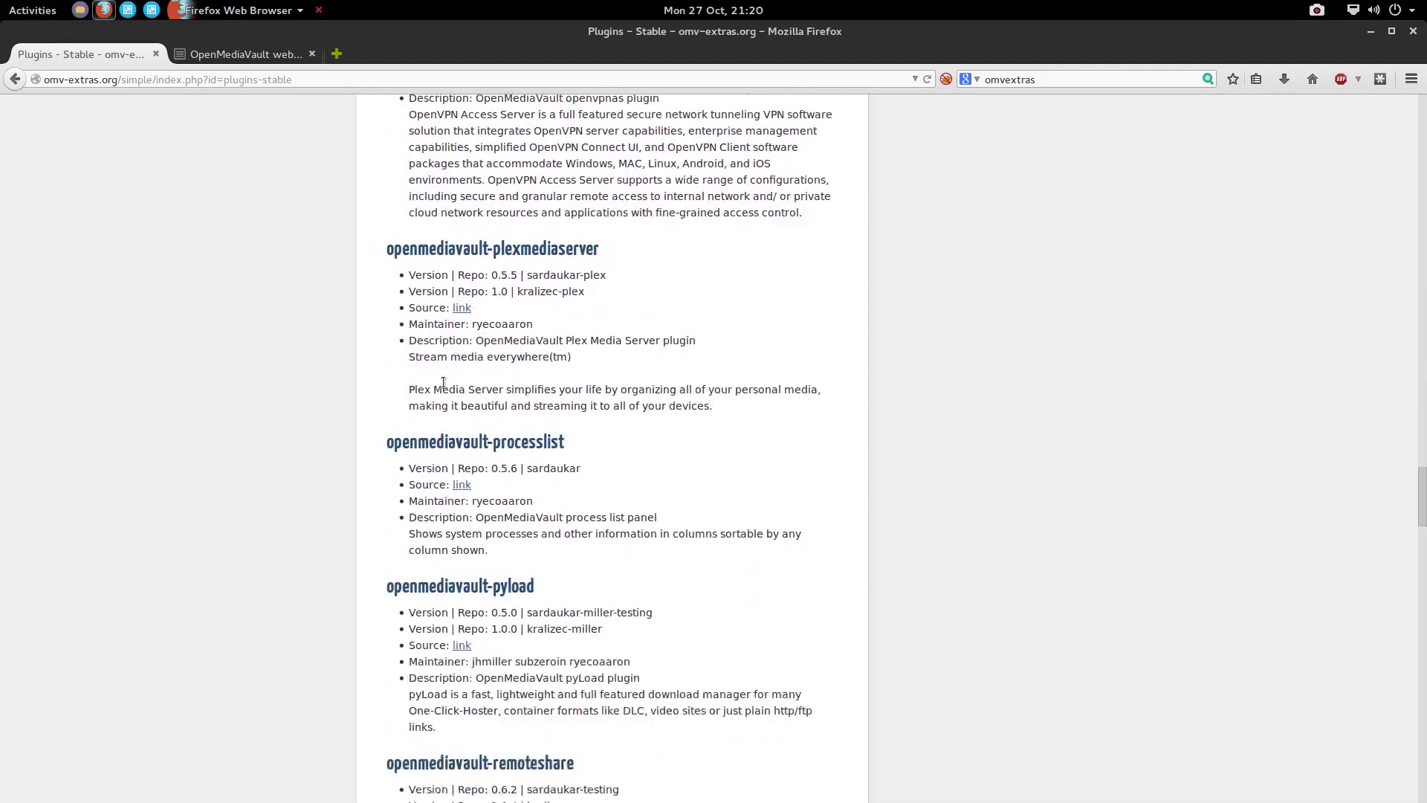
{"action": "scroll", "coordinate": [443, 383], "scroll_direction": "down", "scroll_amount": 8}
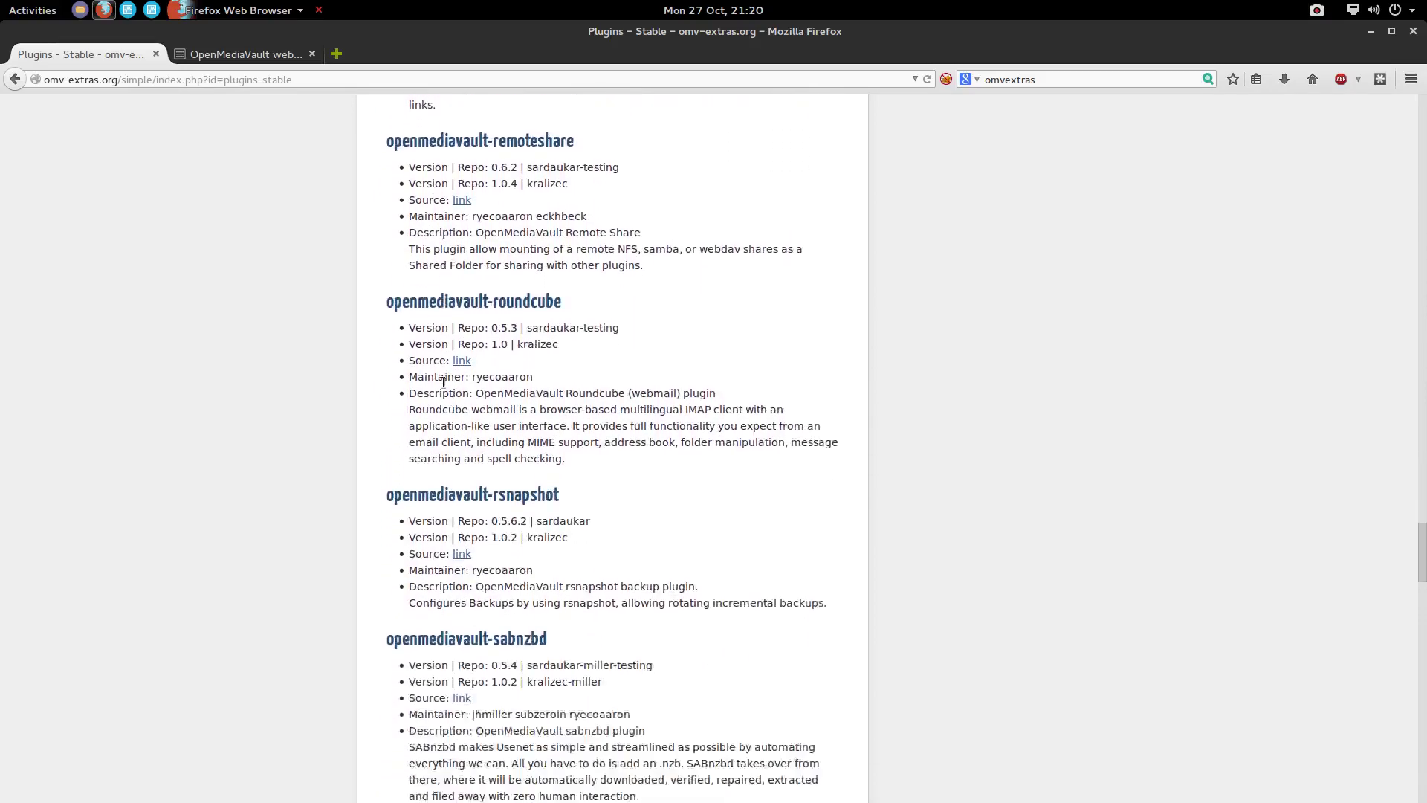
{"action": "scroll", "coordinate": [444, 383], "scroll_direction": "down", "scroll_amount": 3}
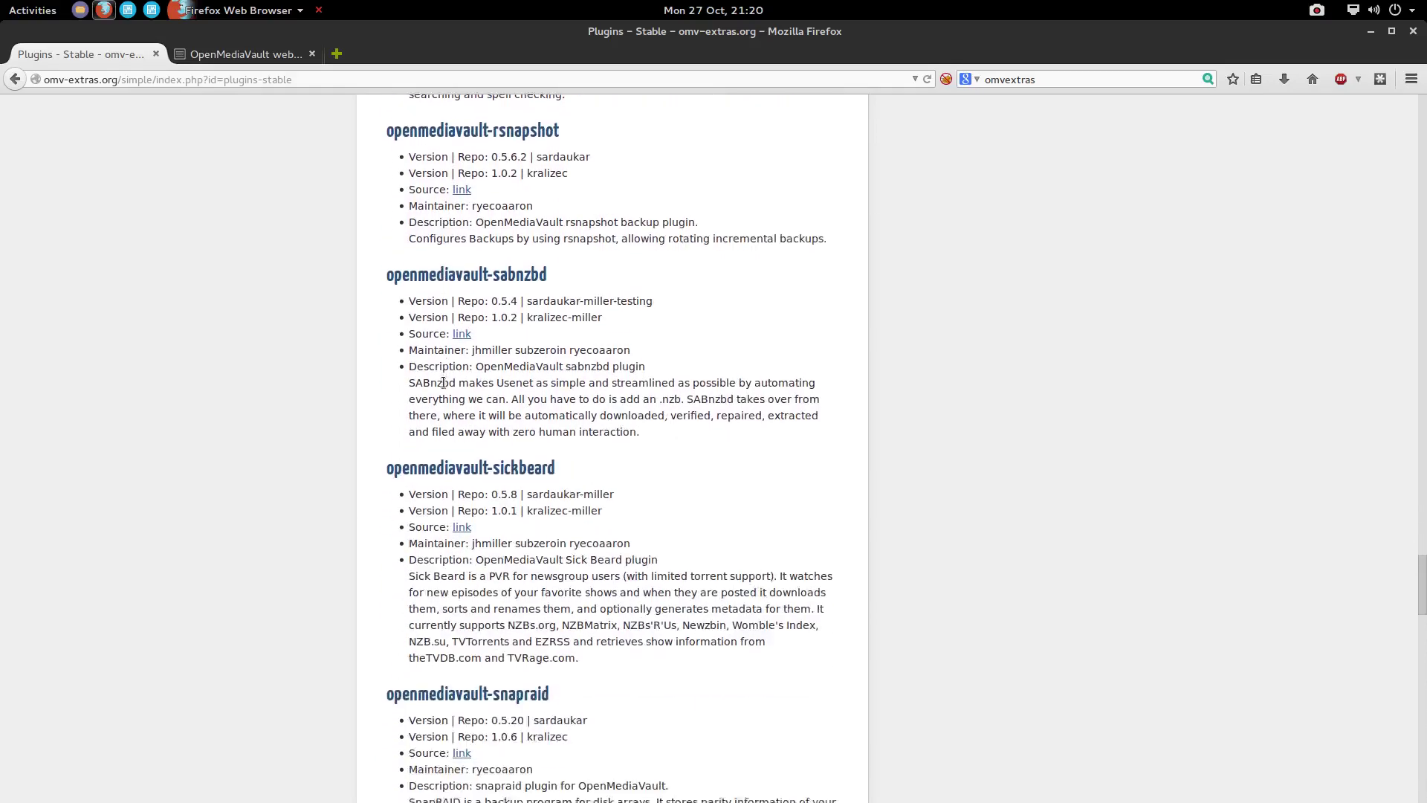
{"action": "scroll", "coordinate": [509, 290], "scroll_direction": "down", "scroll_amount": 6}
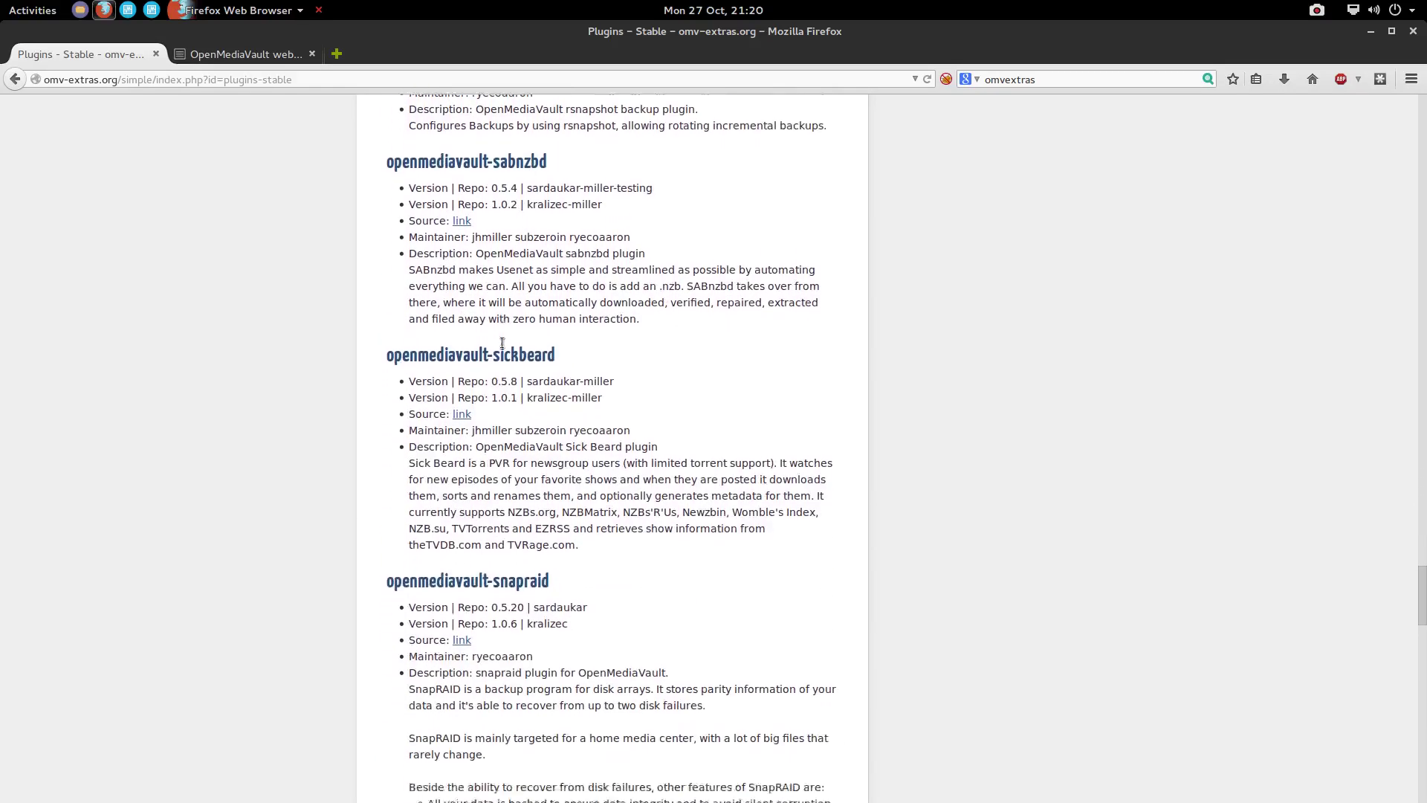
{"action": "scroll", "coordinate": [501, 341], "scroll_direction": "down", "scroll_amount": 5}
{"action": "scroll", "coordinate": [501, 341], "scroll_direction": "up", "scroll_amount": 4}
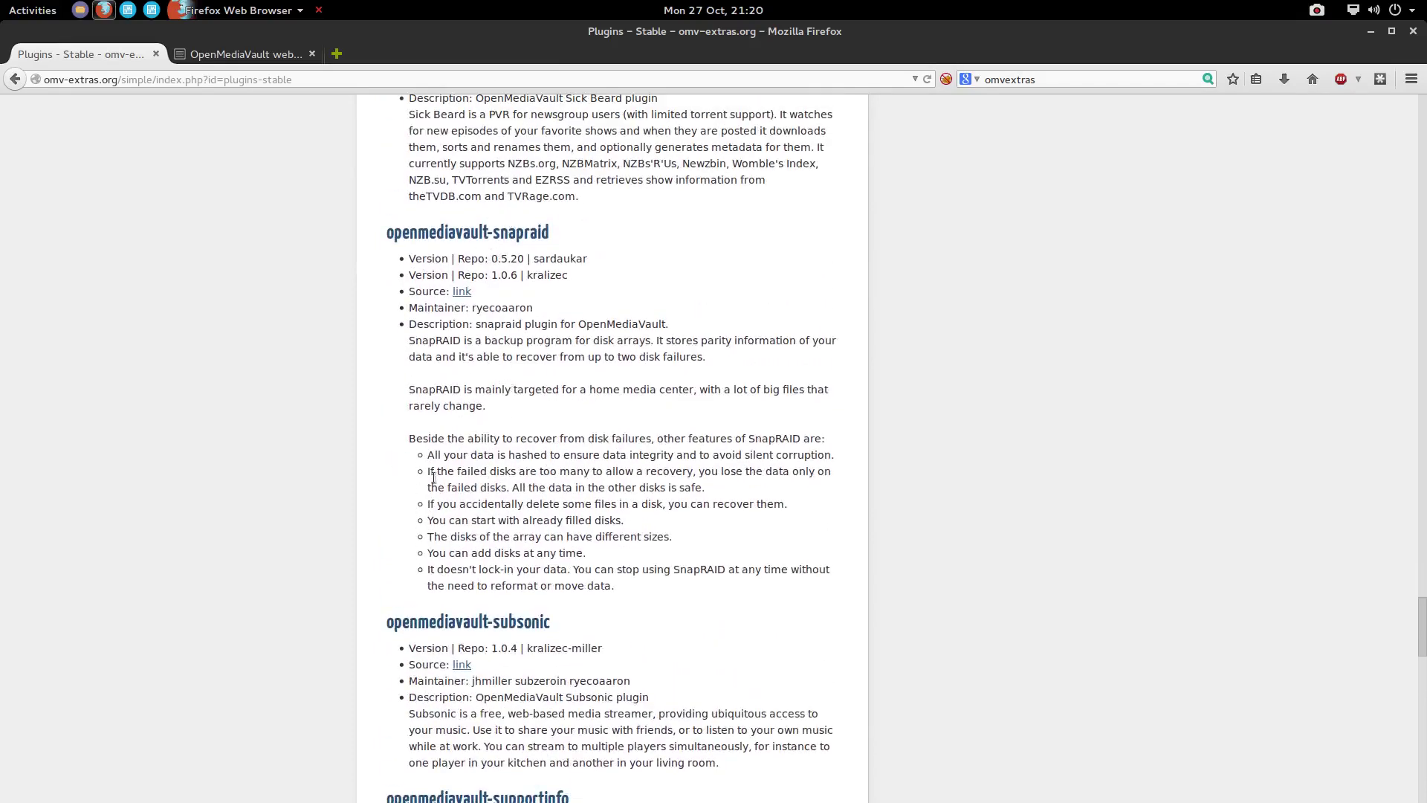
{"action": "scroll", "coordinate": [433, 483], "scroll_direction": "down", "scroll_amount": 4}
{"action": "scroll", "coordinate": [432, 483], "scroll_direction": "down", "scroll_amount": 5}
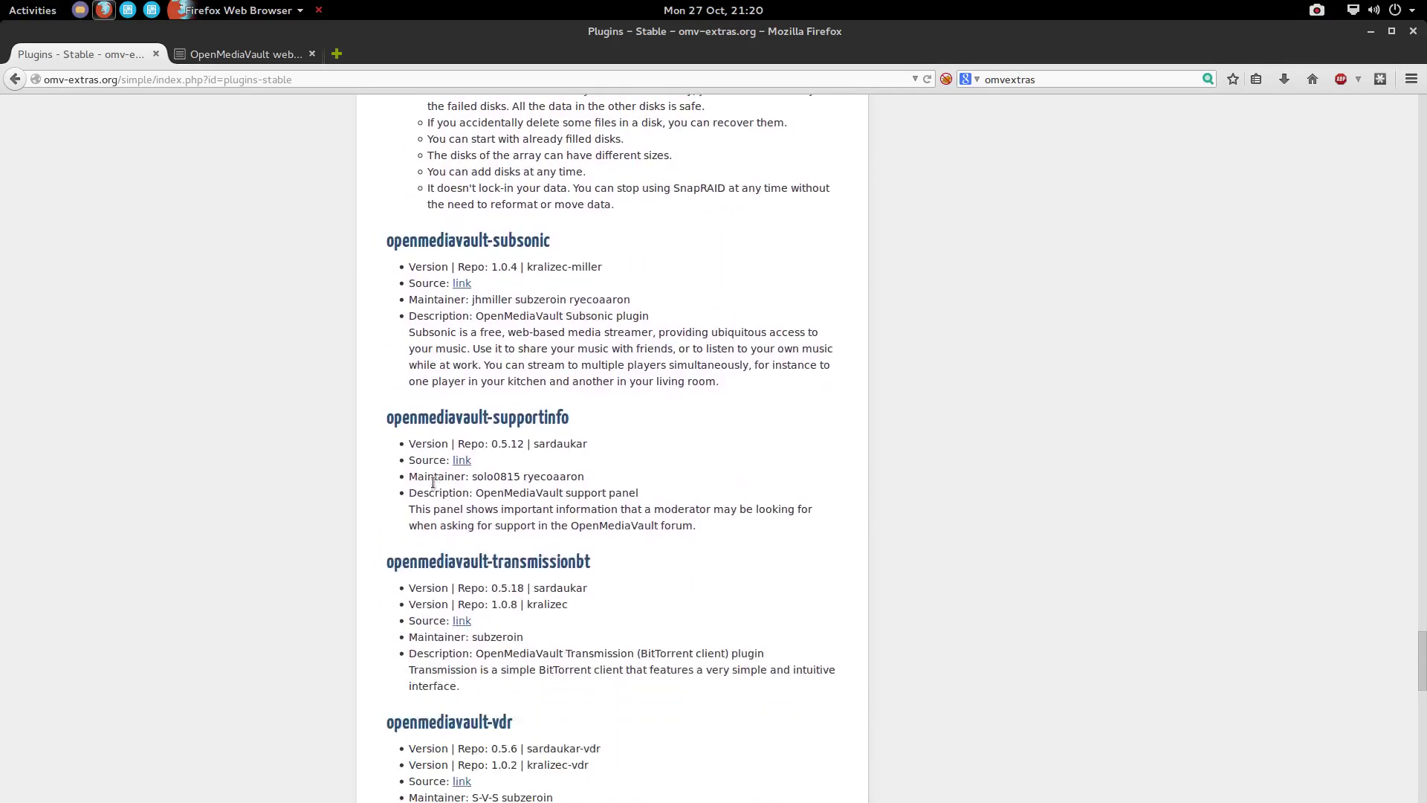
{"action": "scroll", "coordinate": [433, 490], "scroll_direction": "down", "scroll_amount": 6}
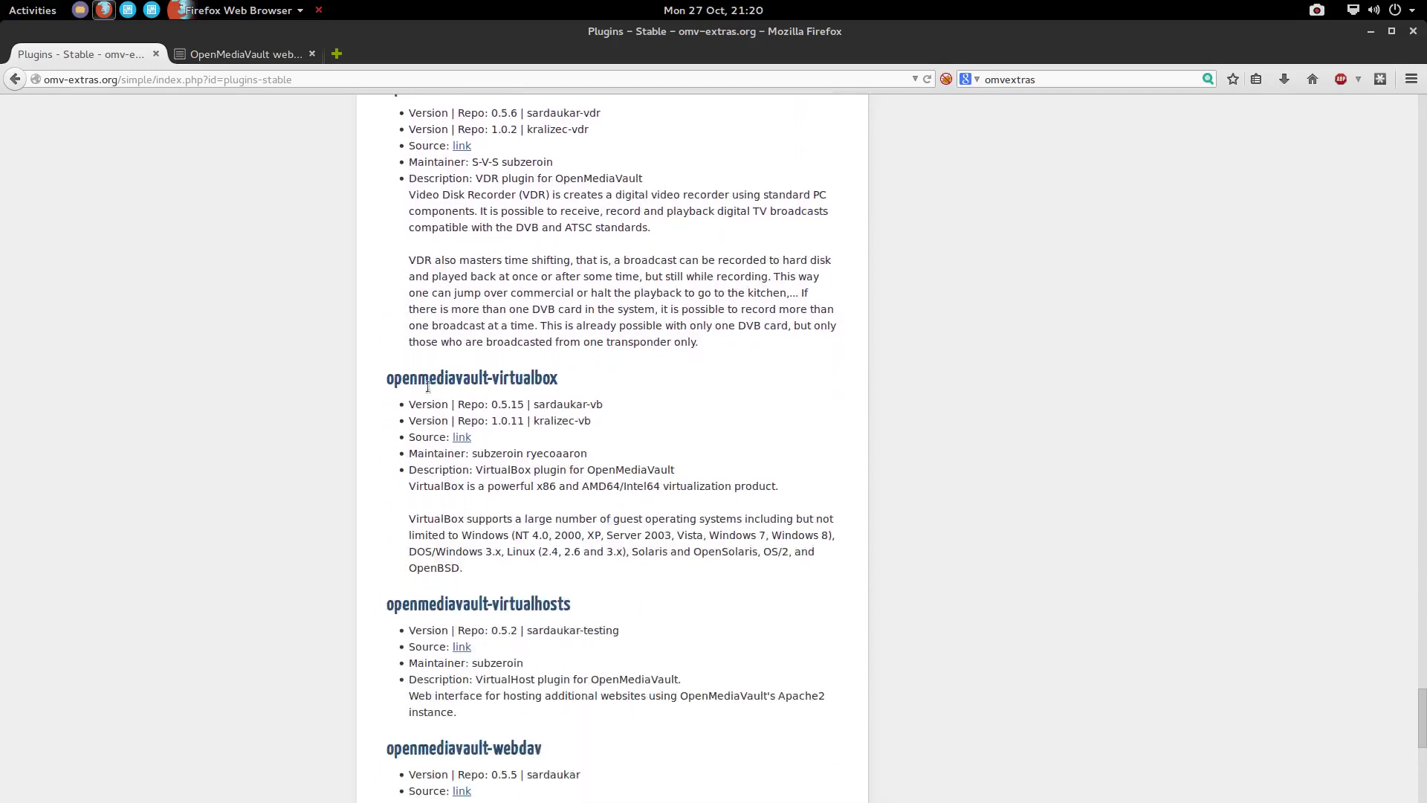
{"action": "scroll", "coordinate": [501, 435], "scroll_direction": "down", "scroll_amount": 4}
{"action": "scroll", "coordinate": [501, 441], "scroll_direction": "down", "scroll_amount": 5}
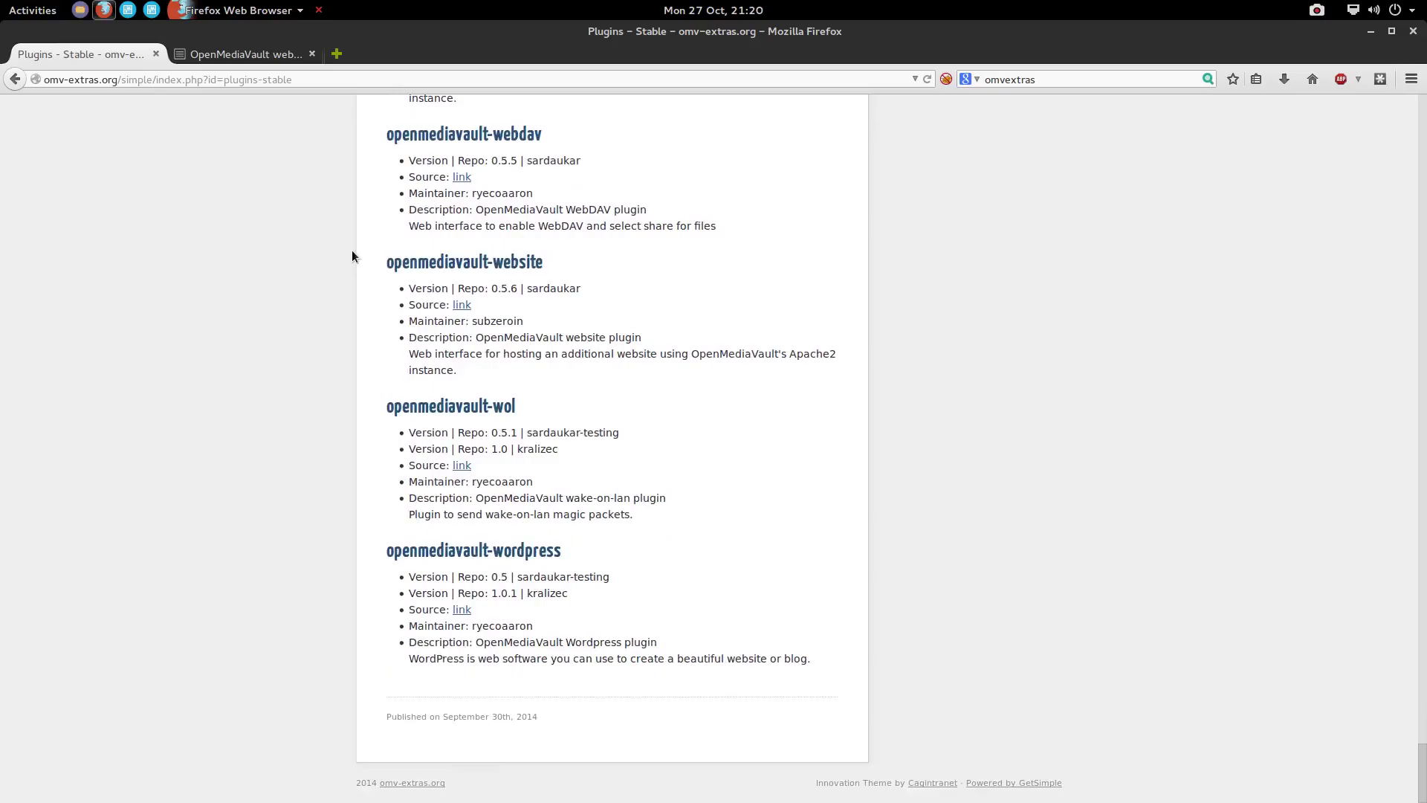
{"action": "scroll", "coordinate": [361, 256], "scroll_direction": "up", "scroll_amount": 10}
{"action": "scroll", "coordinate": [435, 303], "scroll_direction": "up", "scroll_amount": 7}
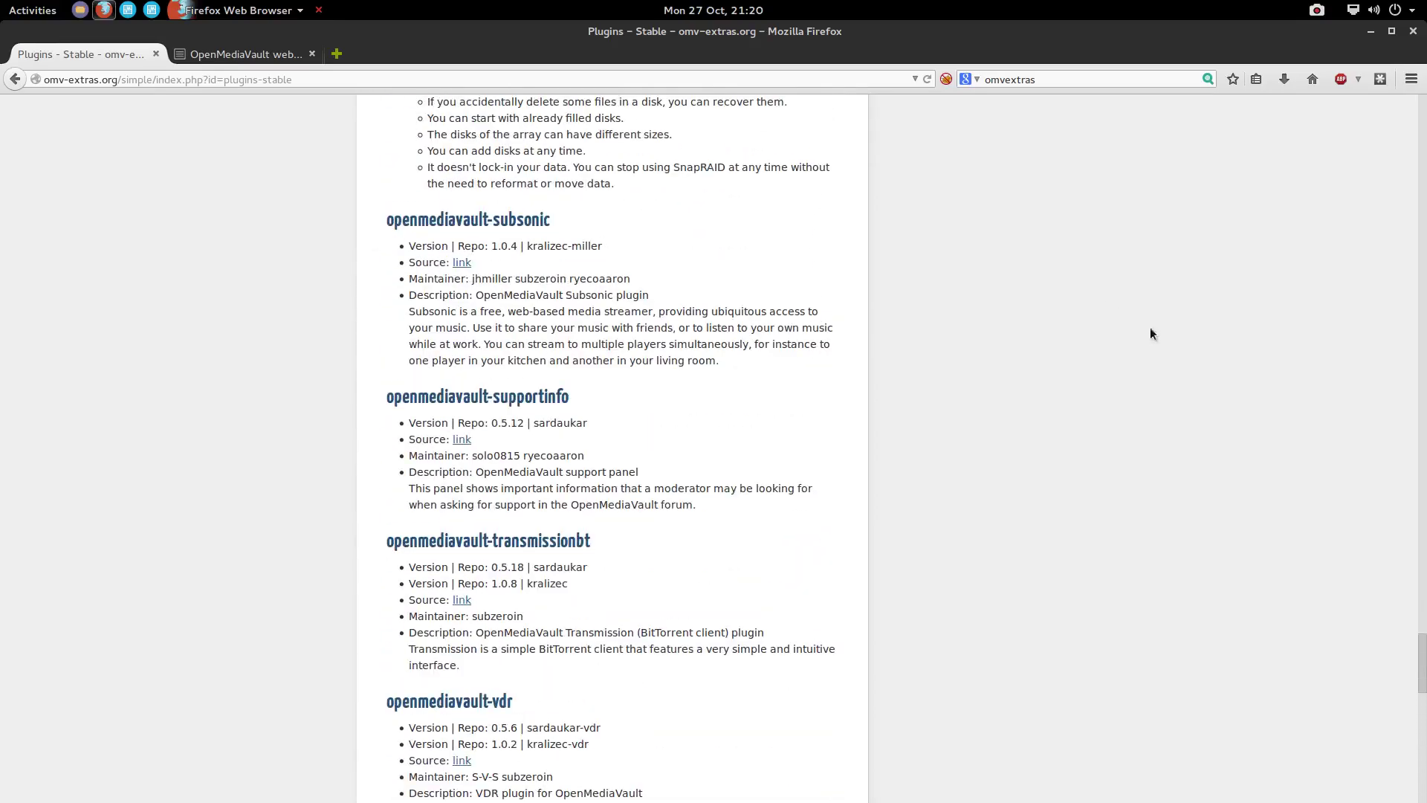
{"action": "left_click_drag", "start_coordinate": [1420, 661], "coordinate": [1371, 105]}
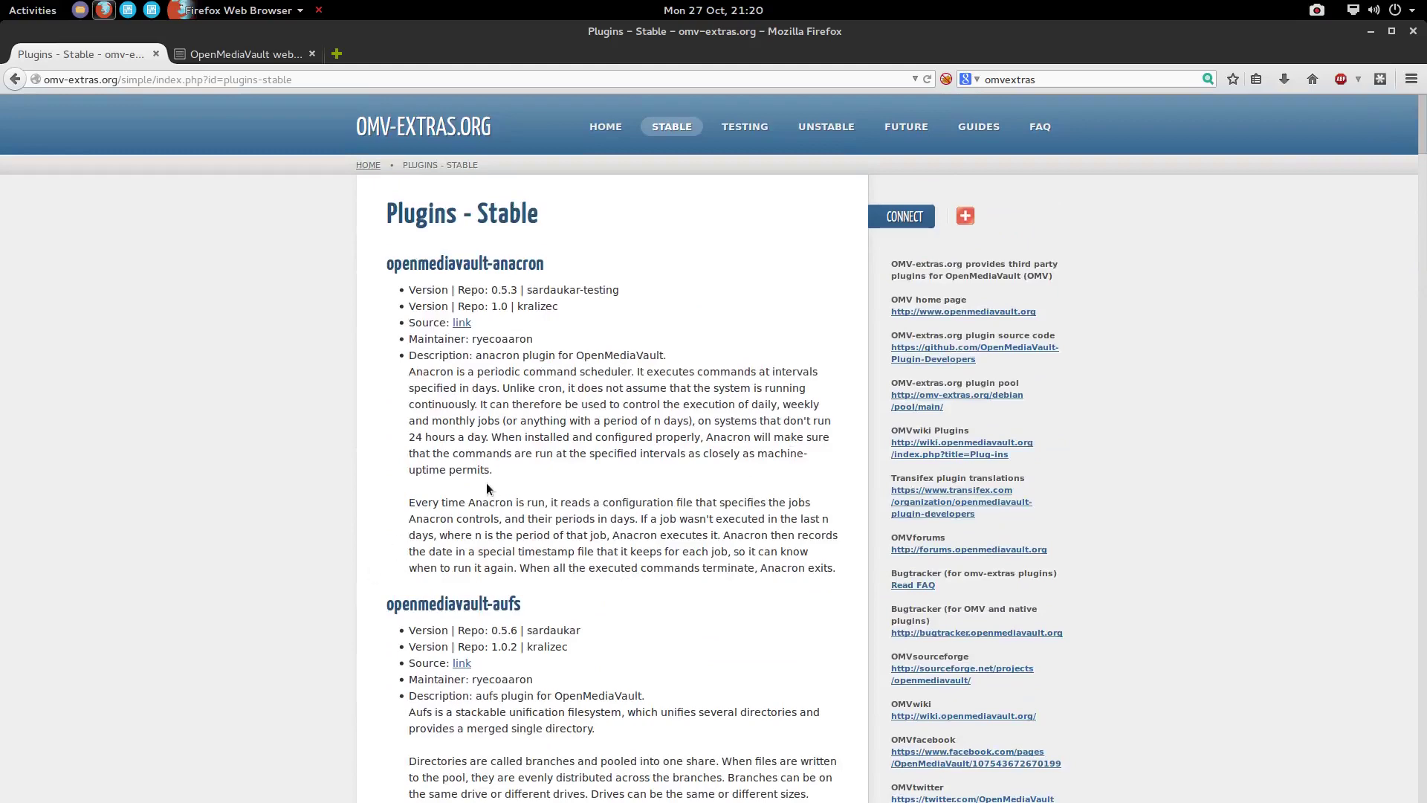
Back on the Plugins list, upload openmediavault-omvextrasorg_latest_all.deb from the Downloads folder
{"action": "key", "text": "alt+Left"}
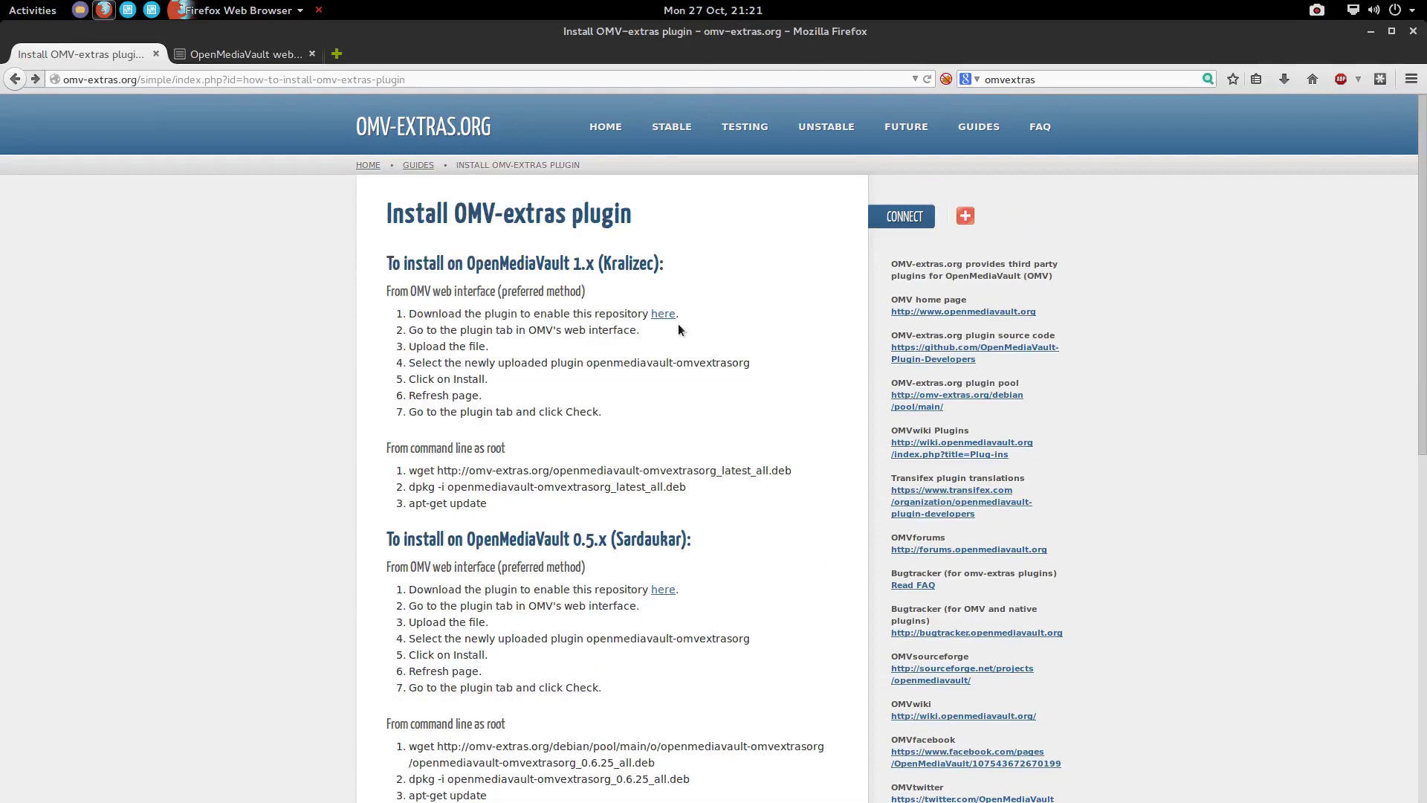
{"action": "left_click", "coordinate": [257, 56]}
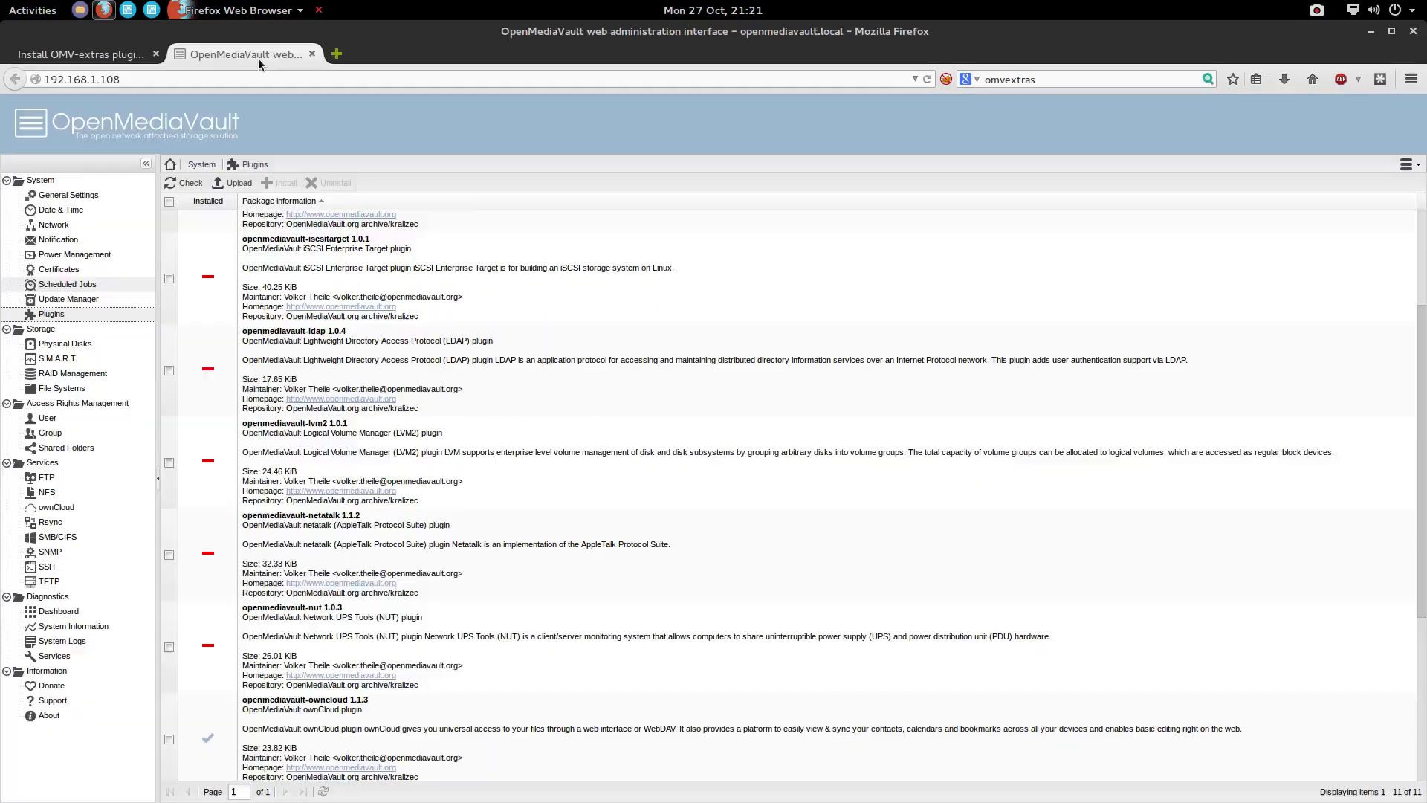
{"action": "scroll", "coordinate": [228, 217], "scroll_direction": "up", "scroll_amount": 1}
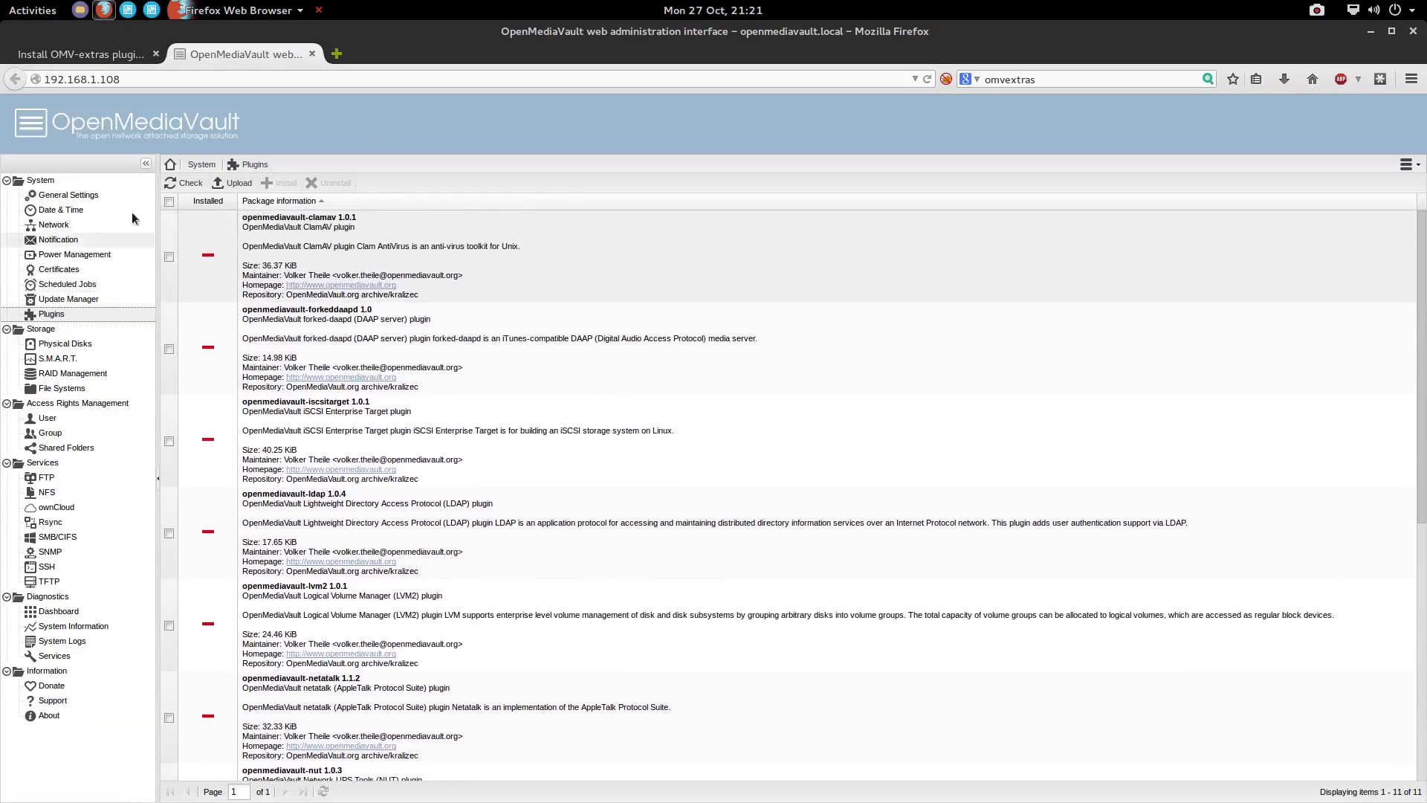
{"action": "left_click", "coordinate": [234, 183]}
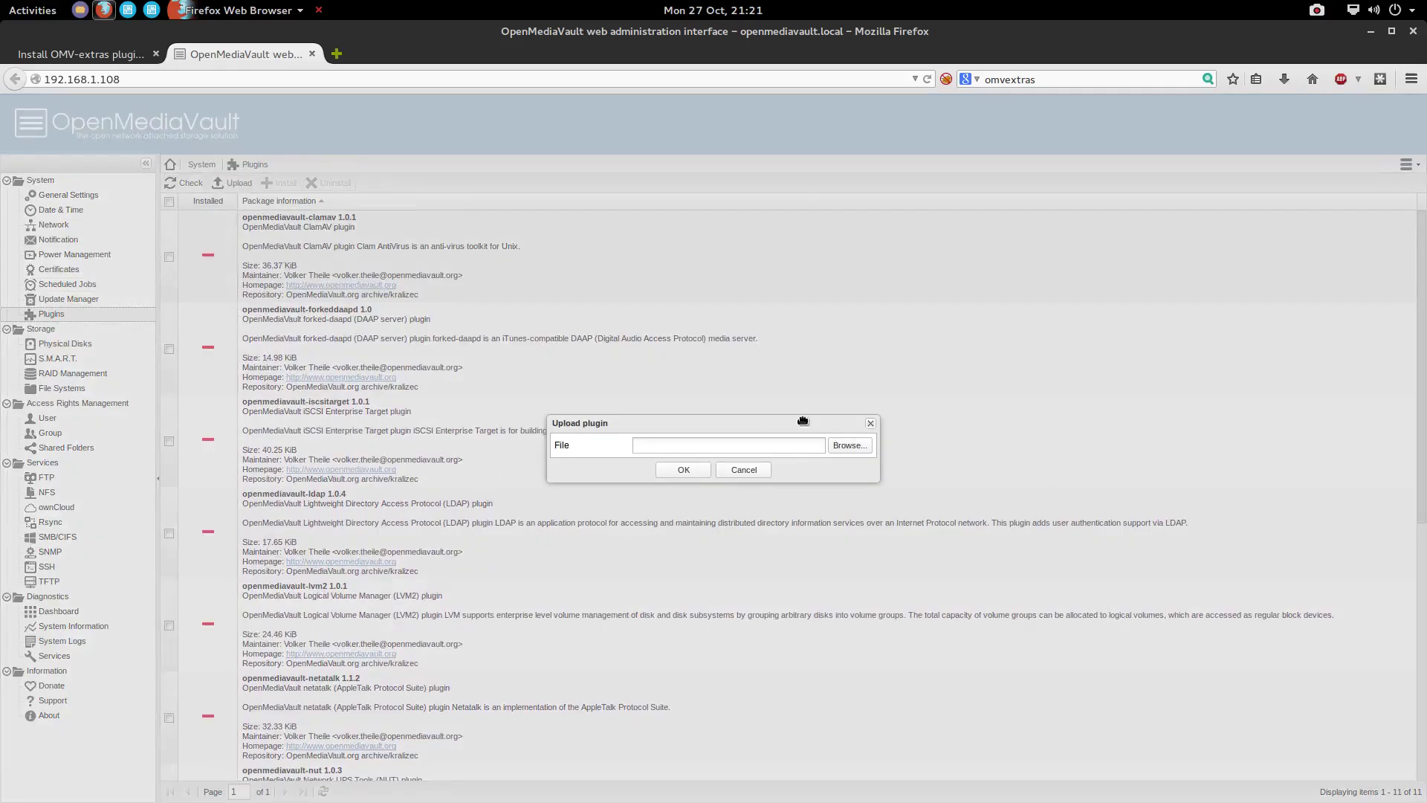
{"action": "left_click", "coordinate": [847, 444]}
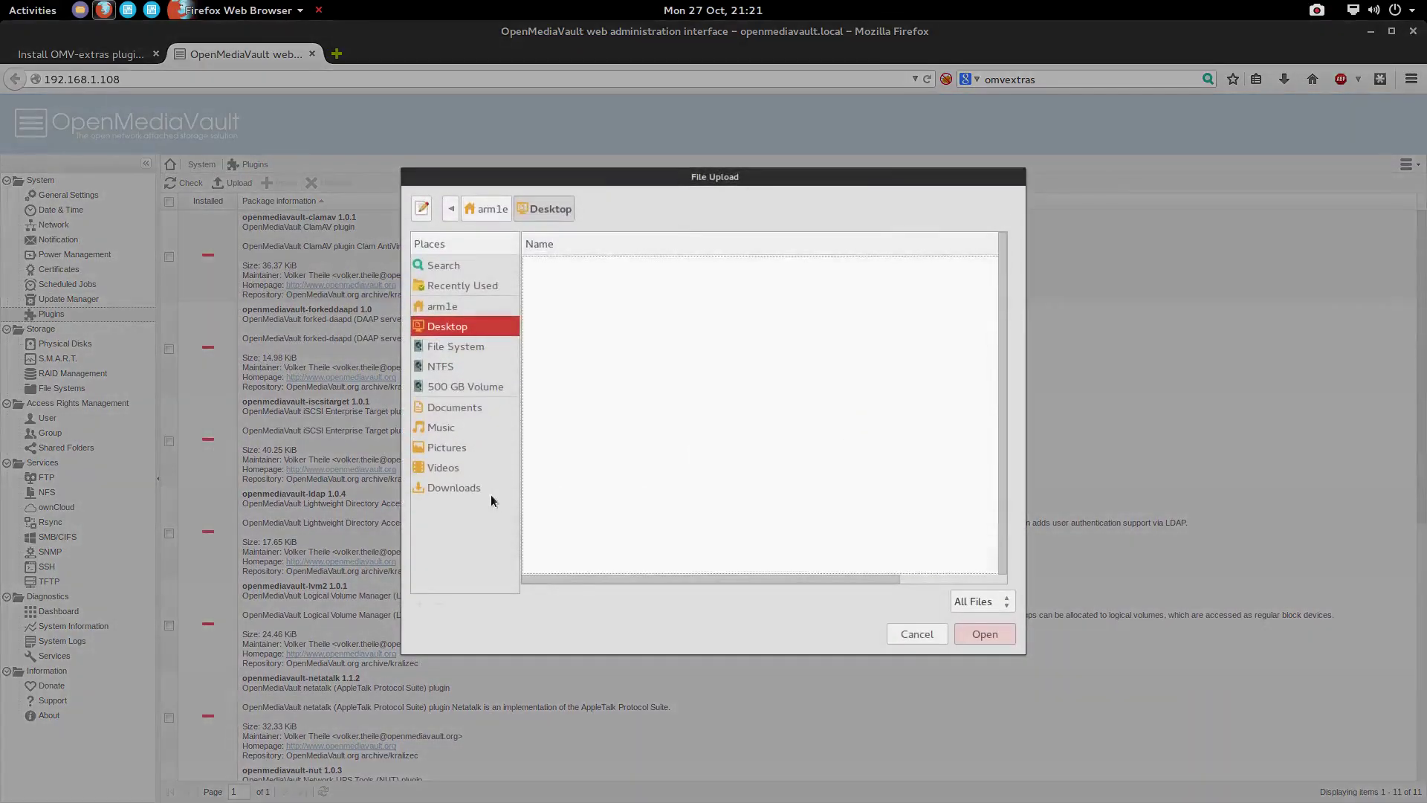
{"action": "left_click", "coordinate": [485, 489]}
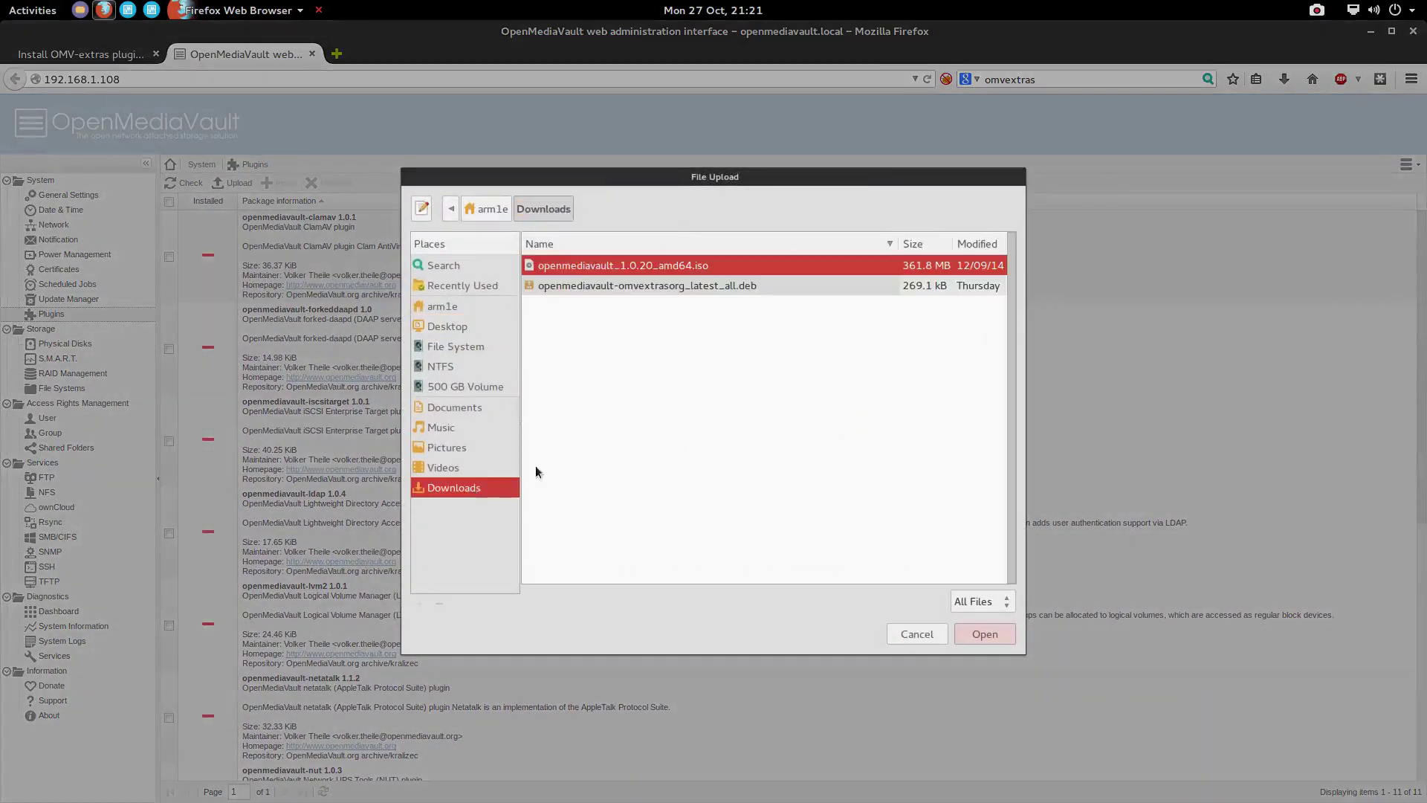
{"action": "left_click", "coordinate": [660, 285]}
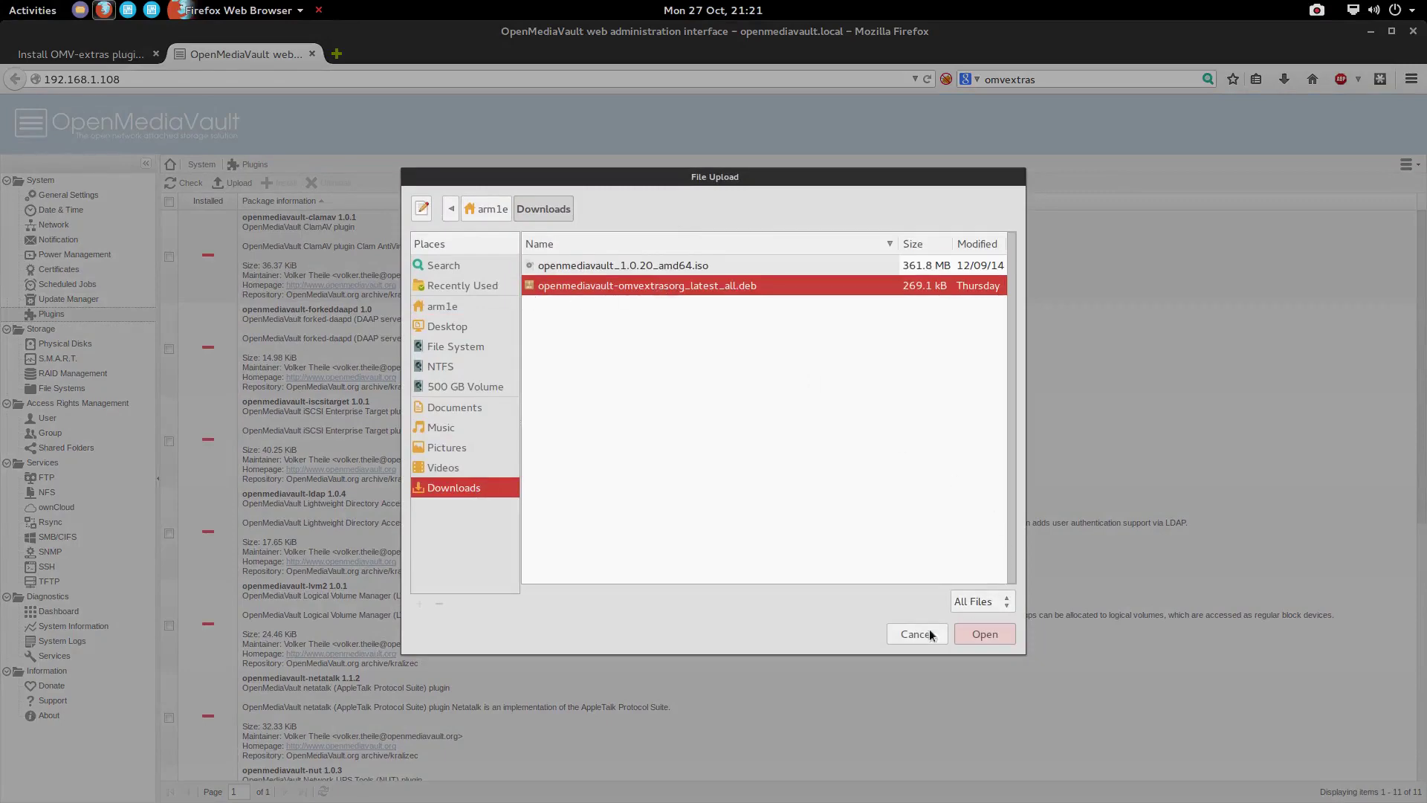
{"action": "left_click", "coordinate": [985, 634]}
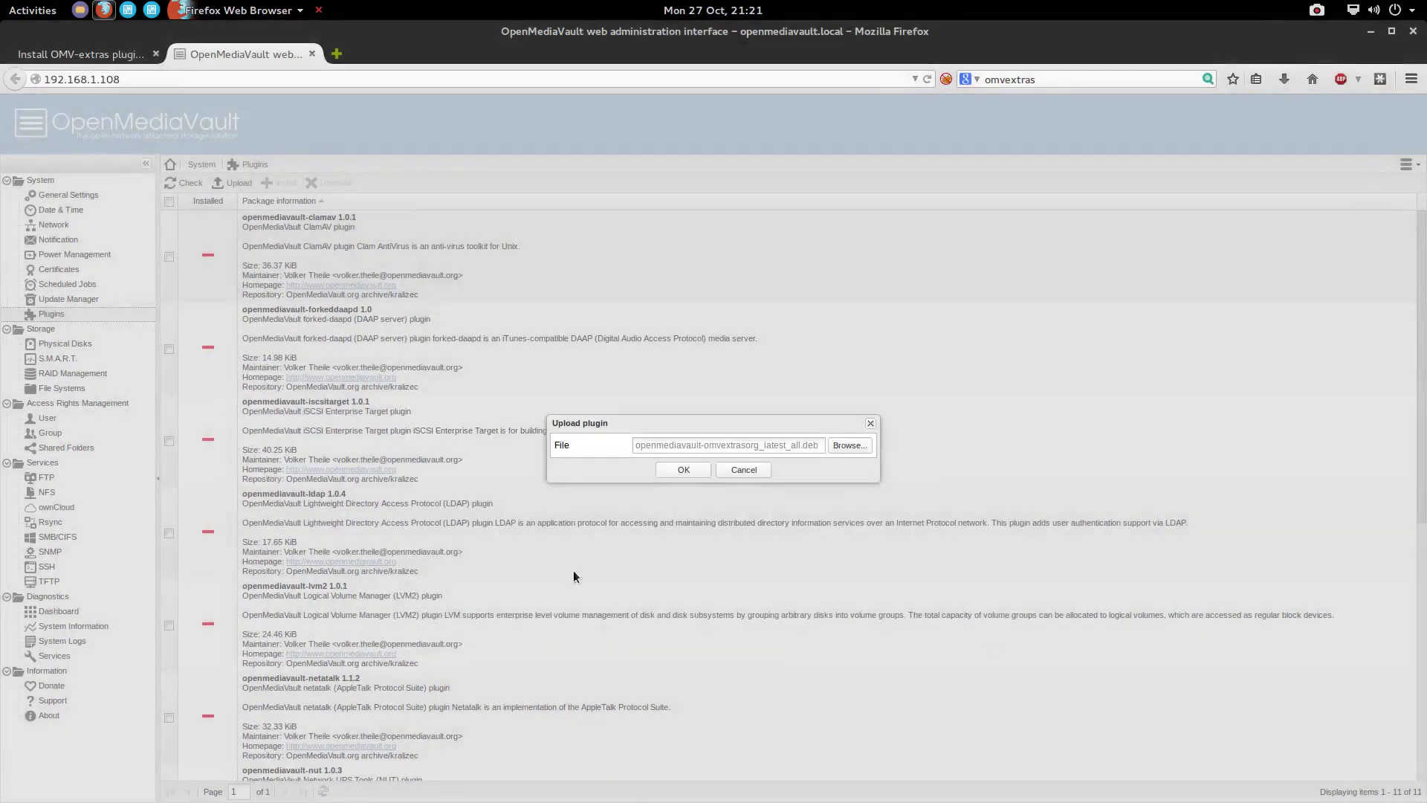
{"action": "left_click", "coordinate": [685, 472]}
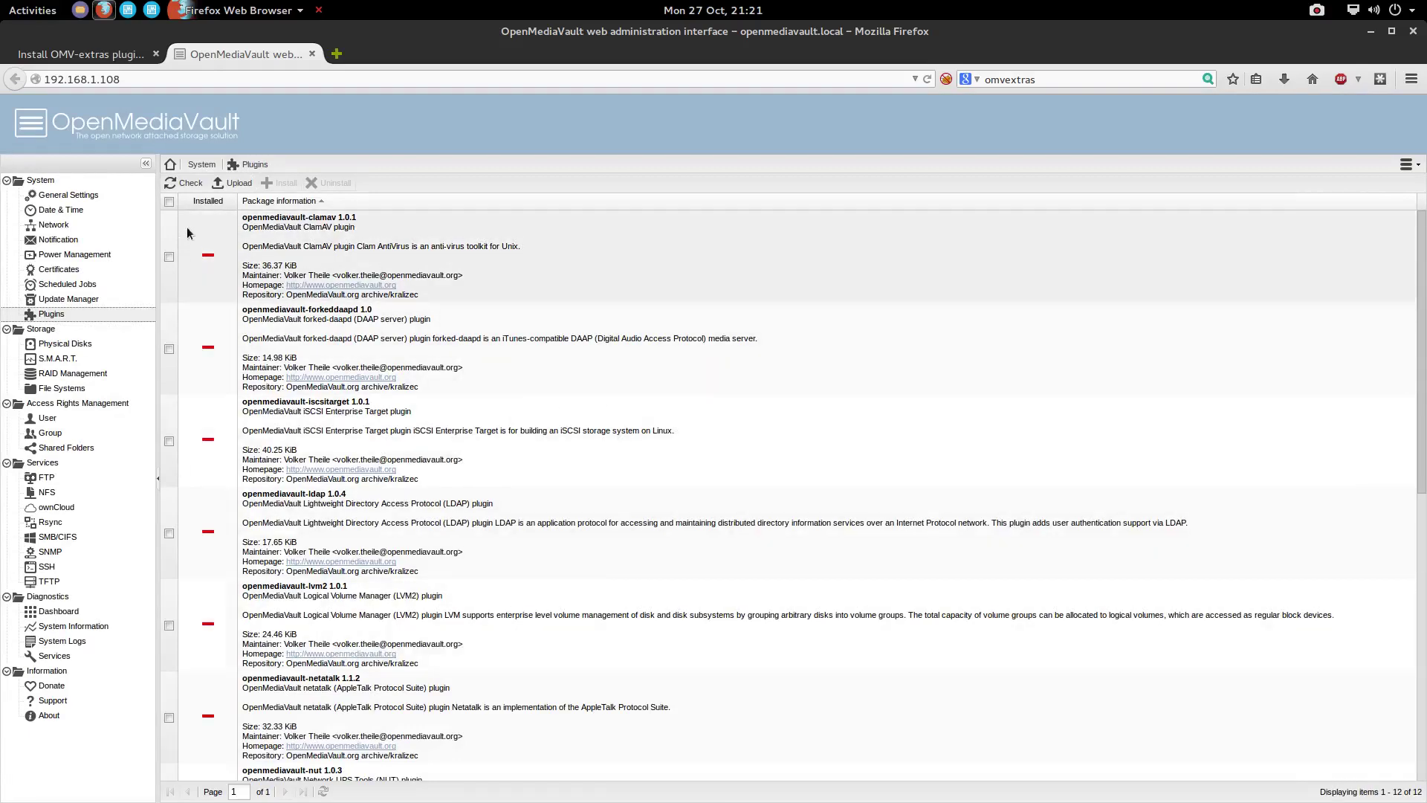
Install the openmediavault-omvextrasorg 1.0.16 plugin and accept the page reload
{"action": "scroll", "coordinate": [383, 564], "scroll_direction": "down", "scroll_amount": 8}
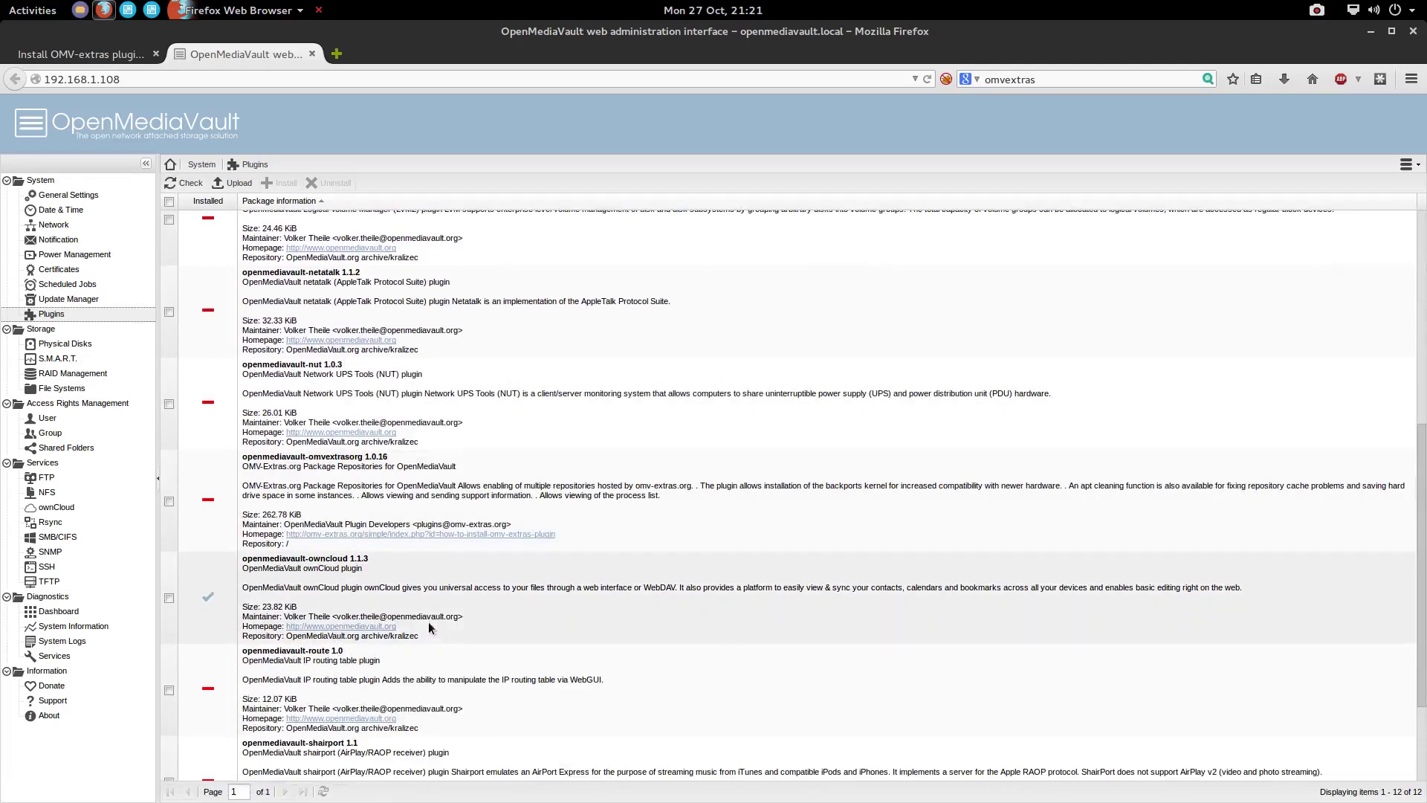
{"action": "scroll", "coordinate": [301, 654], "scroll_direction": "down", "scroll_amount": 3}
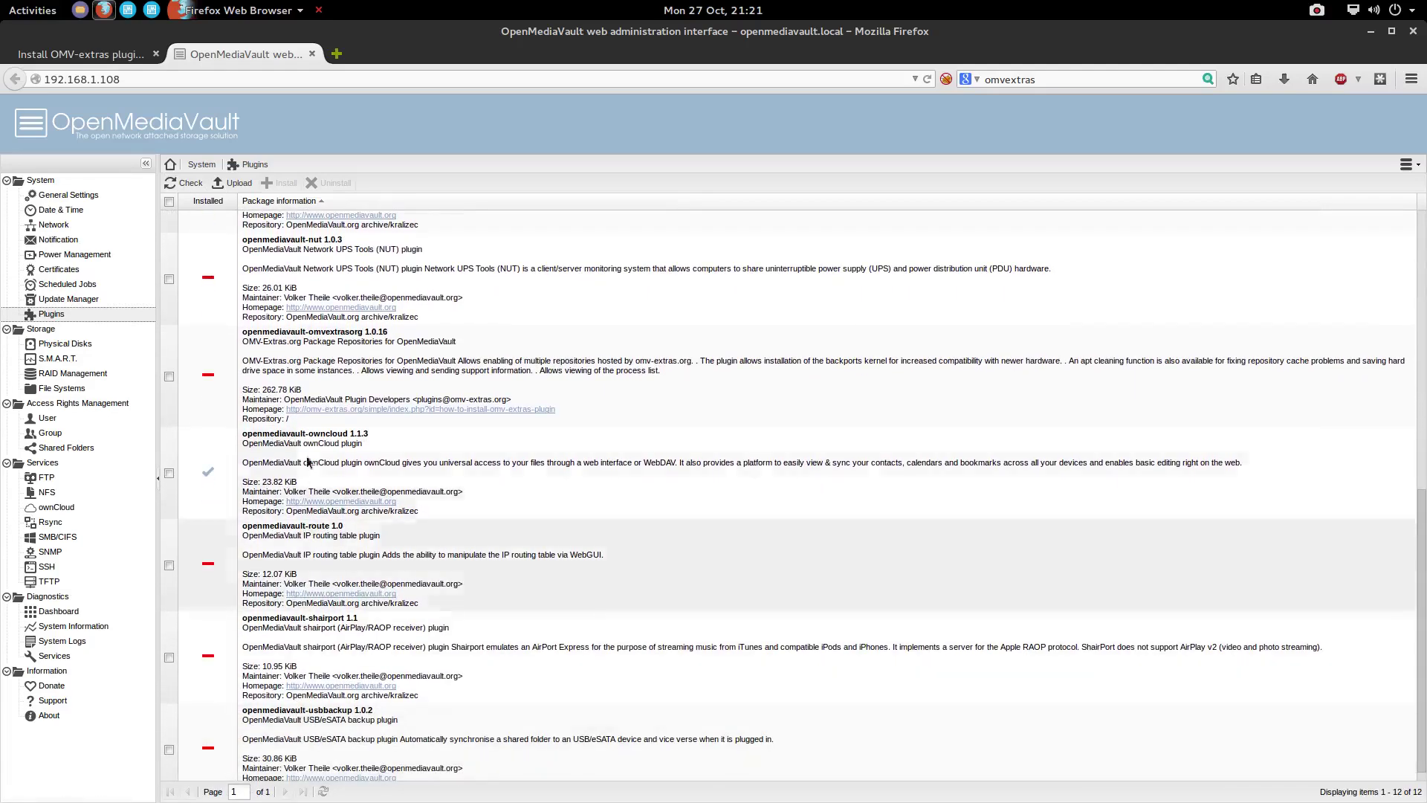
{"action": "scroll", "coordinate": [305, 405], "scroll_direction": "up", "scroll_amount": 2}
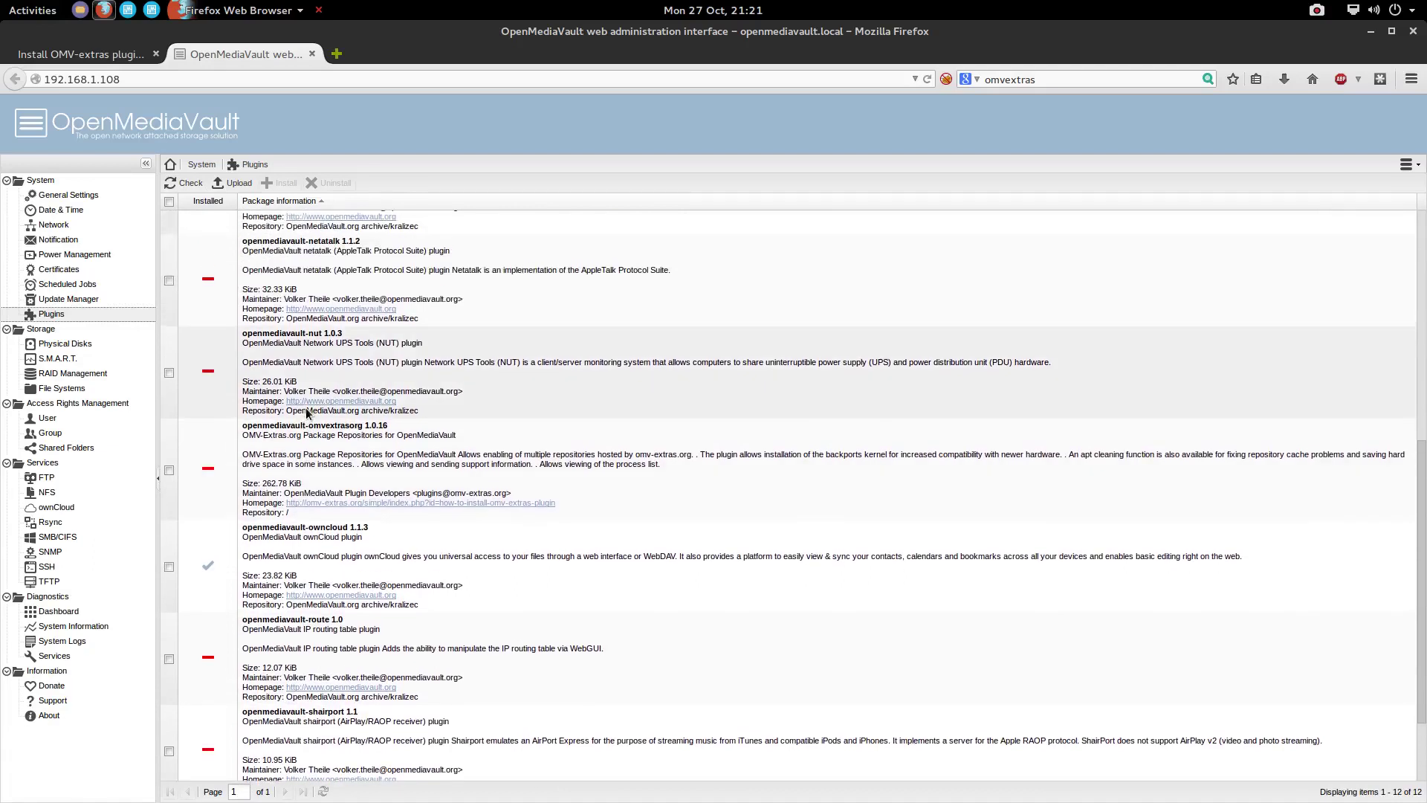
{"action": "scroll", "coordinate": [307, 388], "scroll_direction": "up", "scroll_amount": 1}
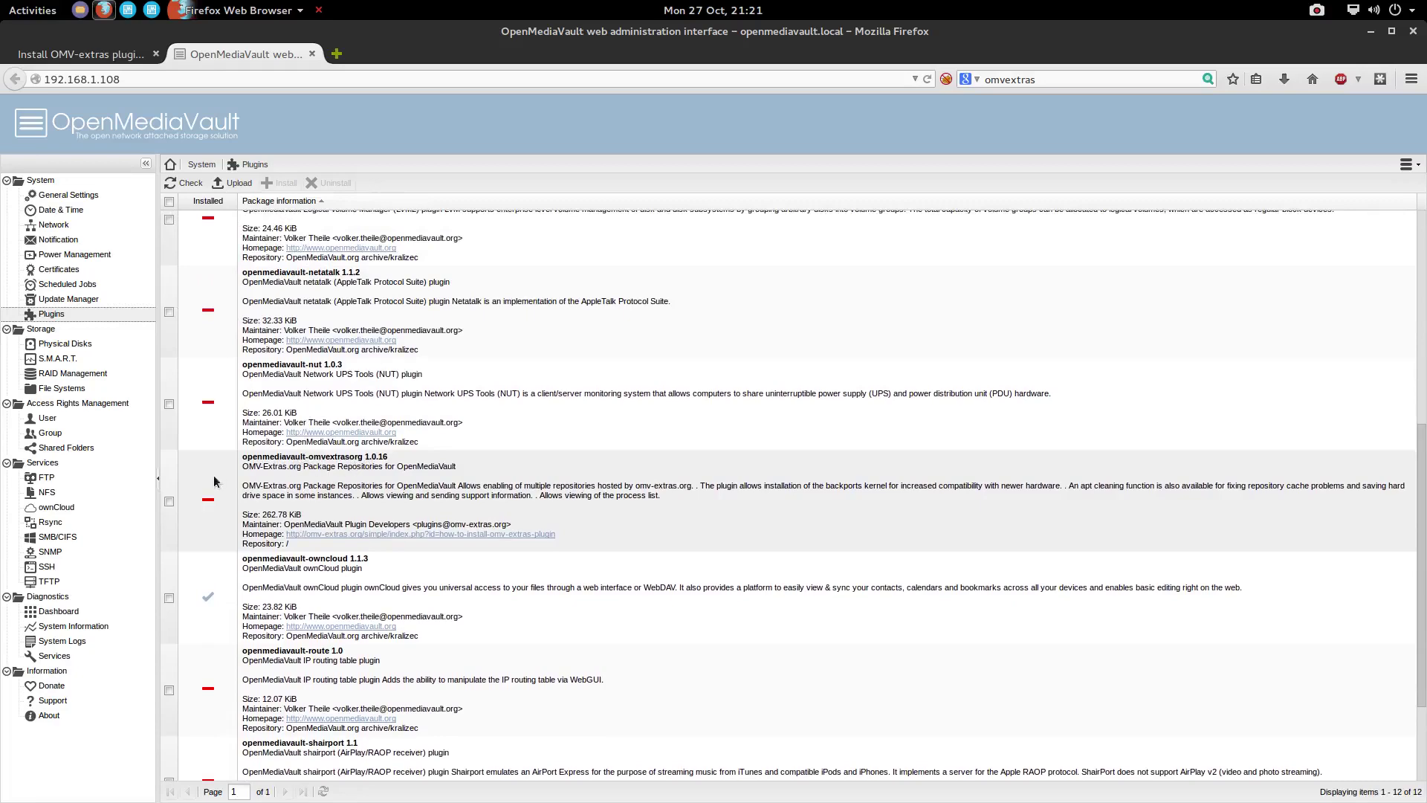
{"action": "left_click", "coordinate": [170, 502]}
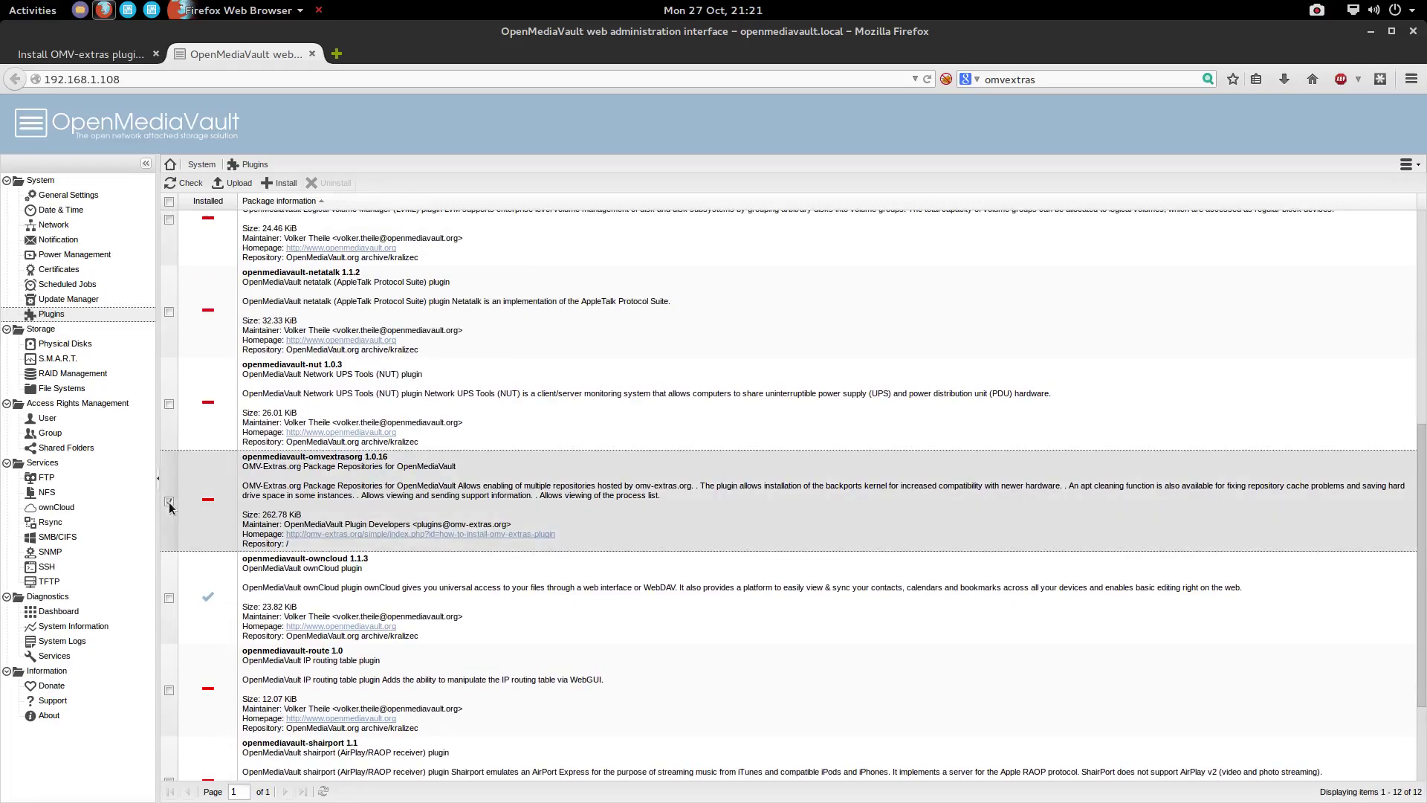
{"action": "left_click", "coordinate": [286, 185]}
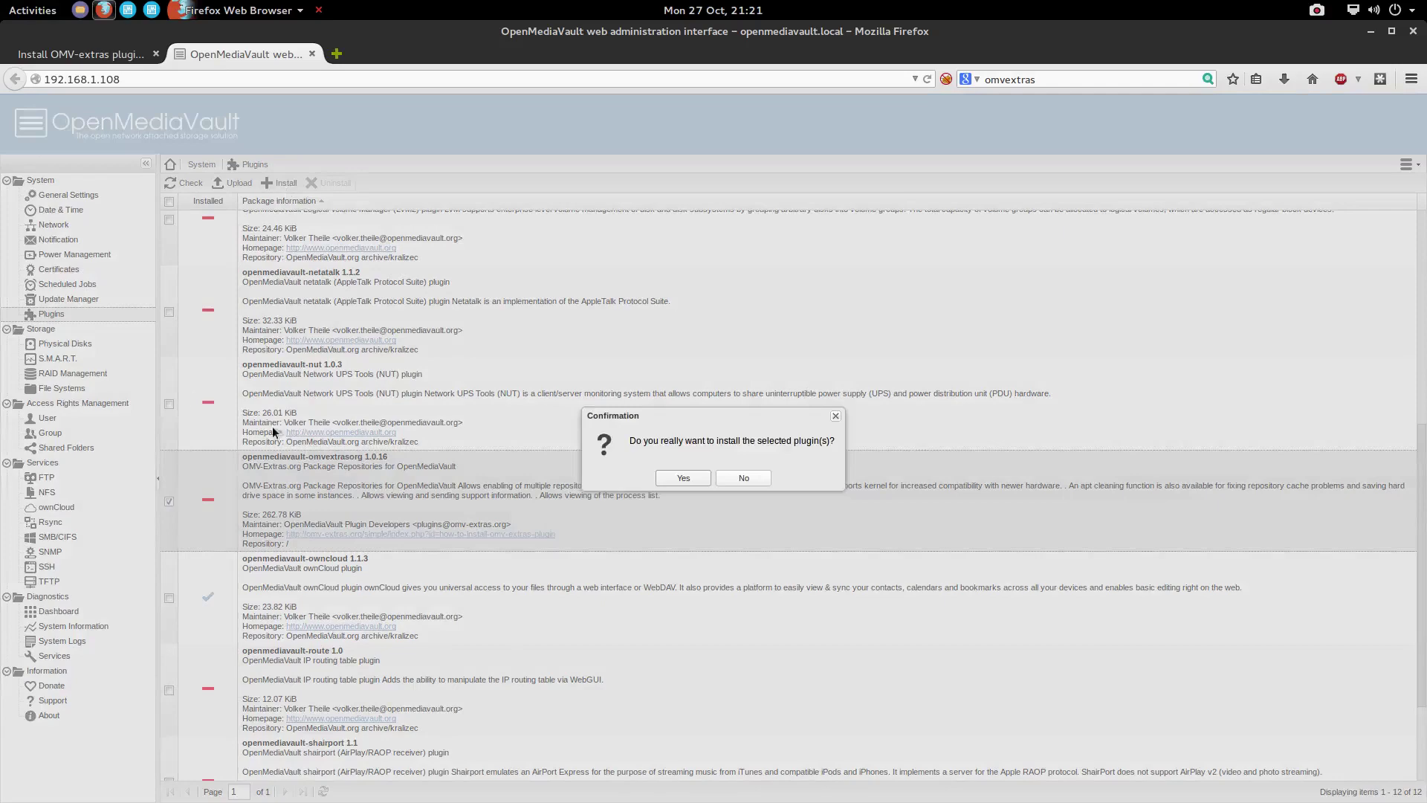
{"action": "left_click", "coordinate": [673, 474]}
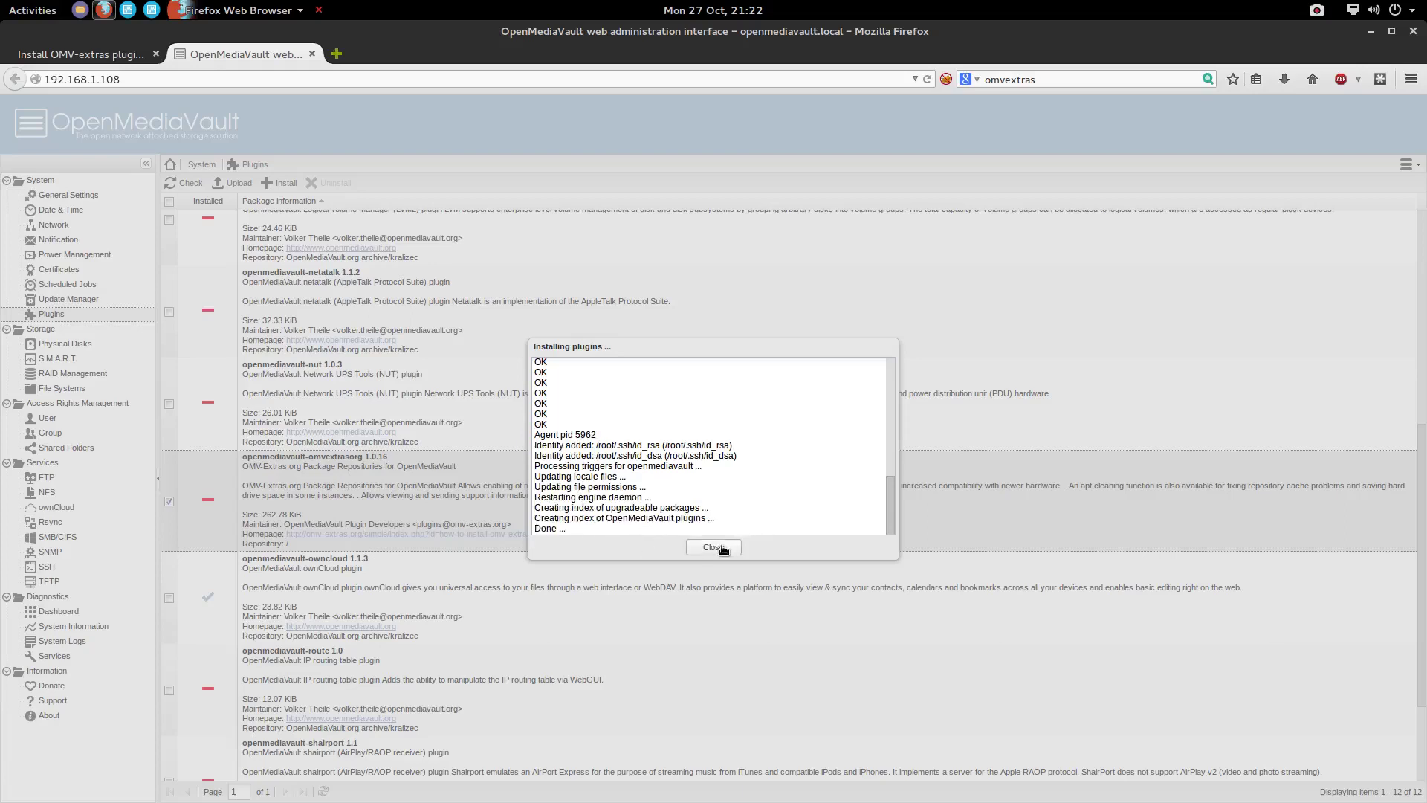
{"action": "left_click", "coordinate": [725, 548]}
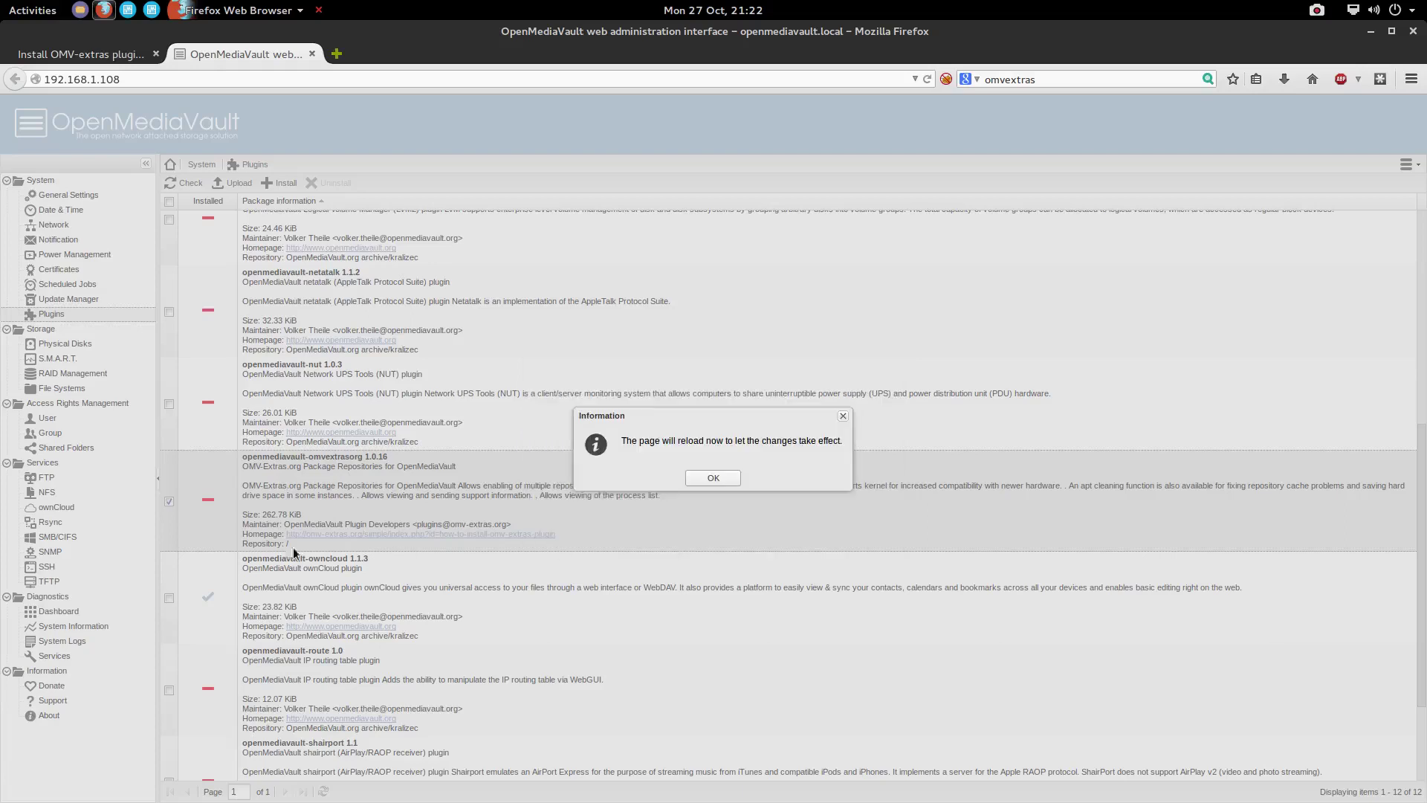
{"action": "left_click", "coordinate": [711, 478]}
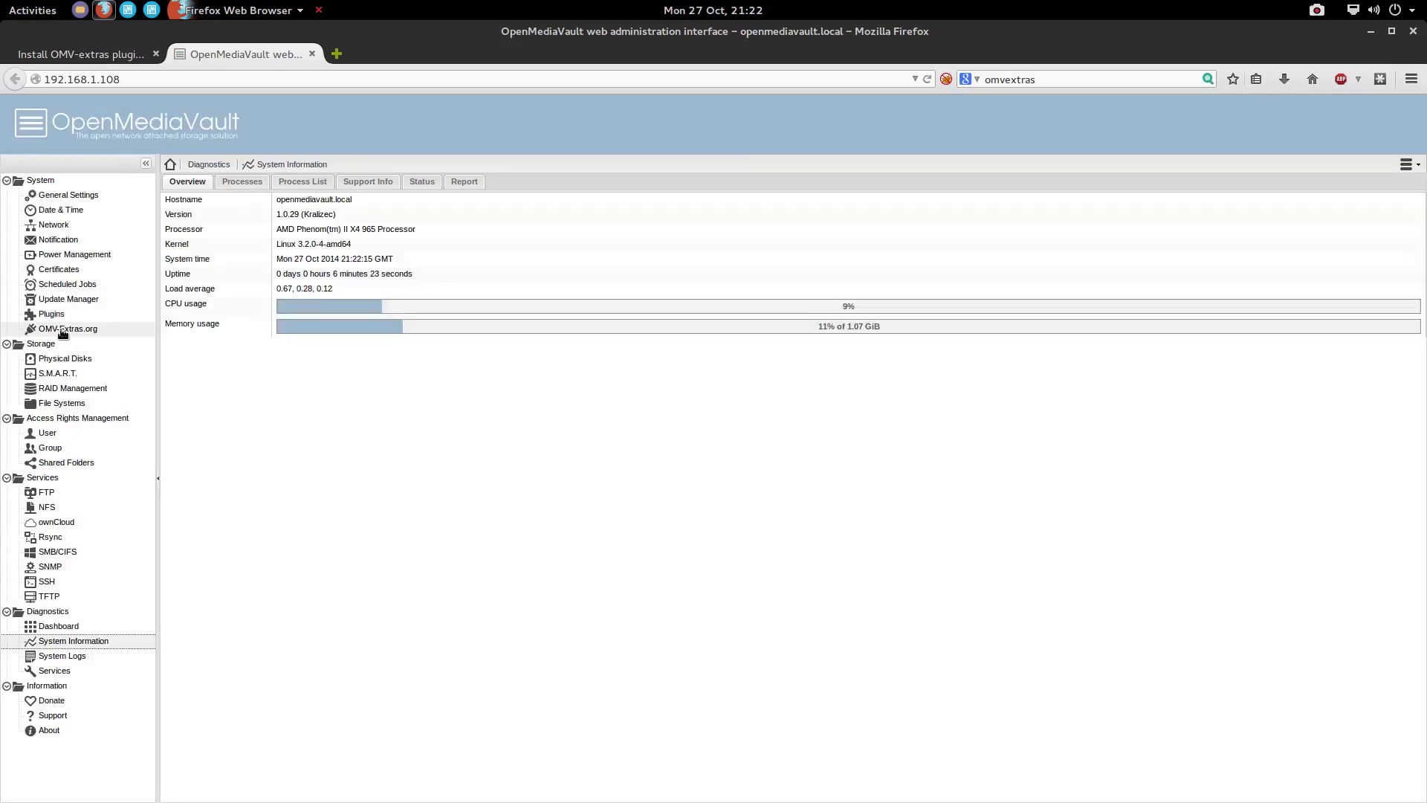
Enable the Download Managers and BTSync repositories in OMV-Extras.org, save and reload, then return to Plugins
{"action": "left_click", "coordinate": [63, 330]}
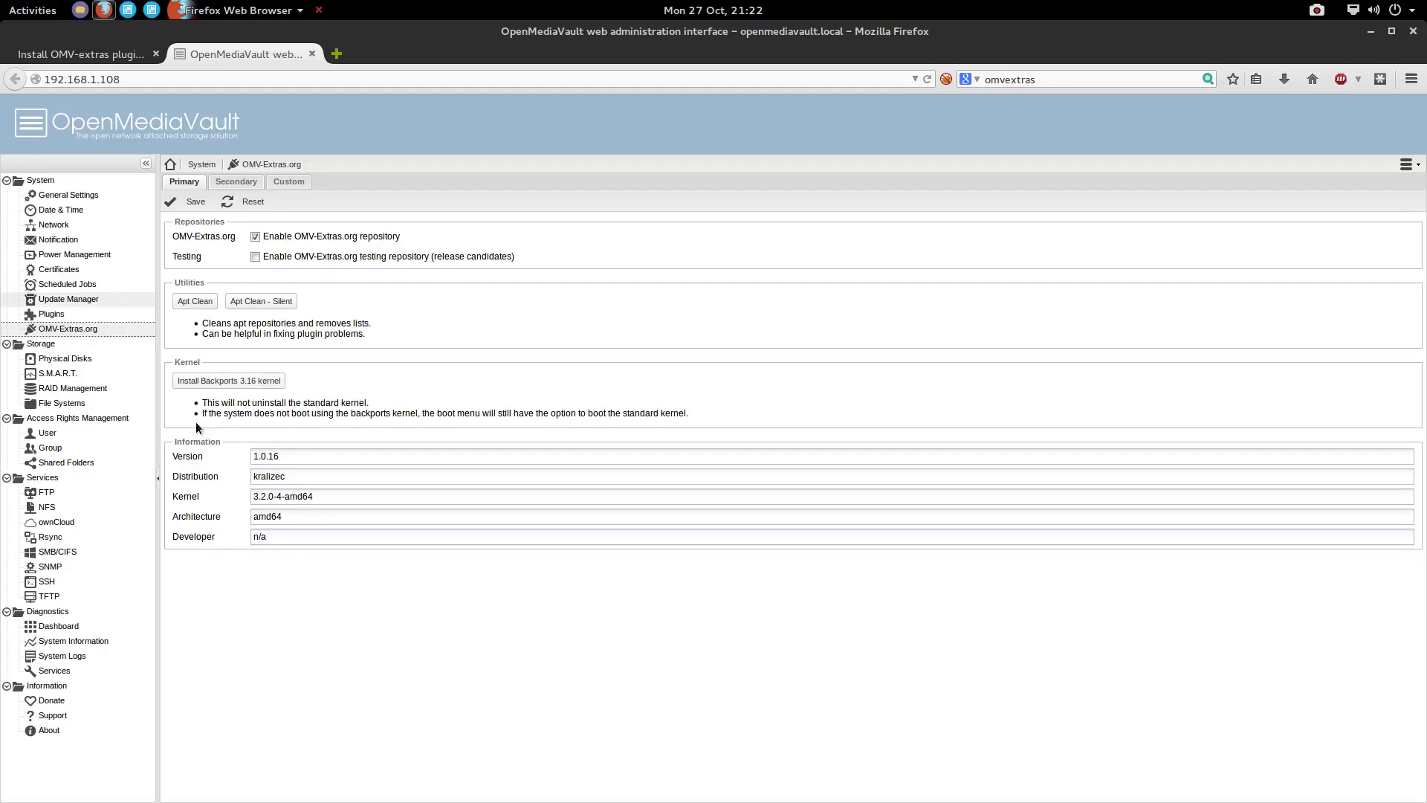
{"action": "left_click", "coordinate": [236, 181]}
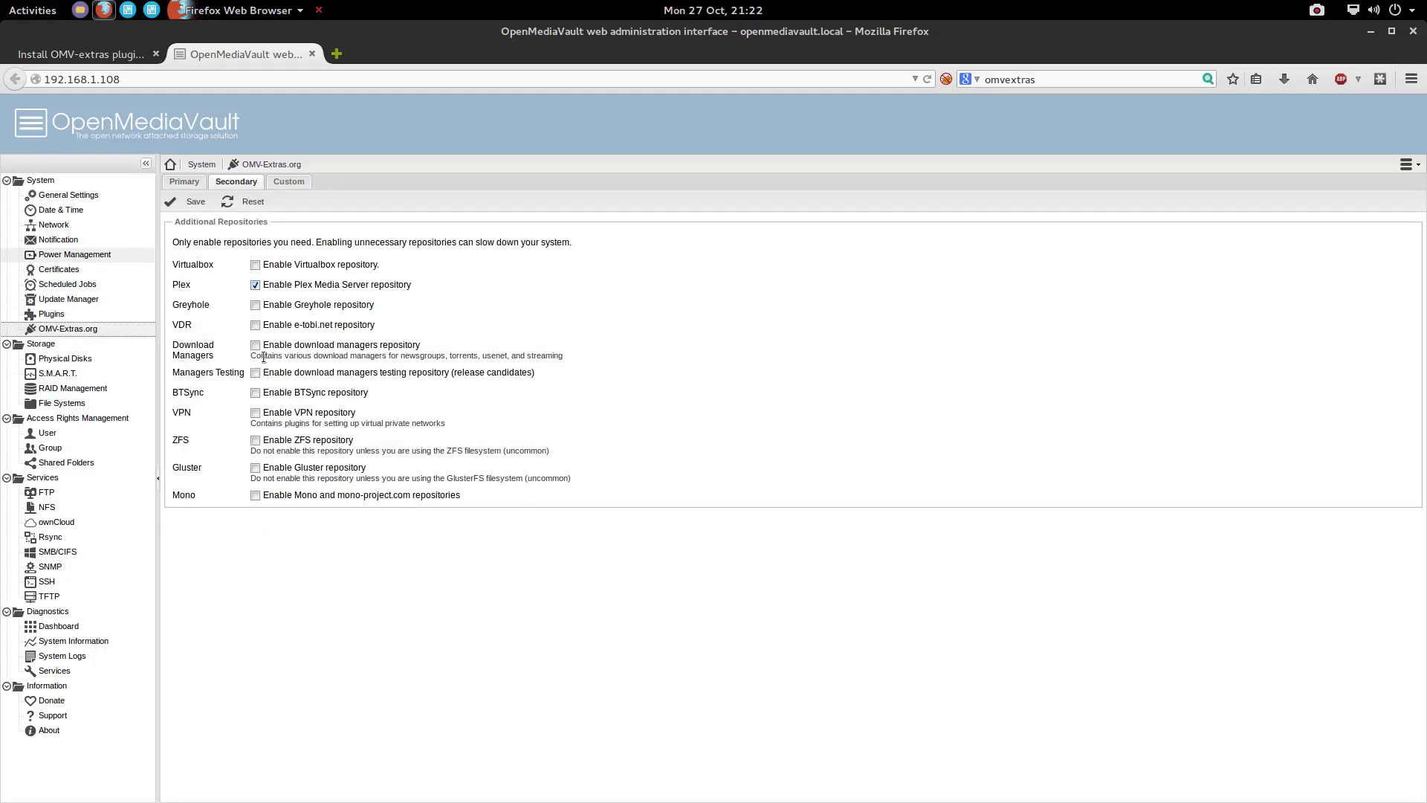
{"action": "left_click", "coordinate": [255, 346]}
{"action": "left_click", "coordinate": [256, 394]}
{"action": "left_click", "coordinate": [190, 202]}
{"action": "left_click", "coordinate": [665, 478]}
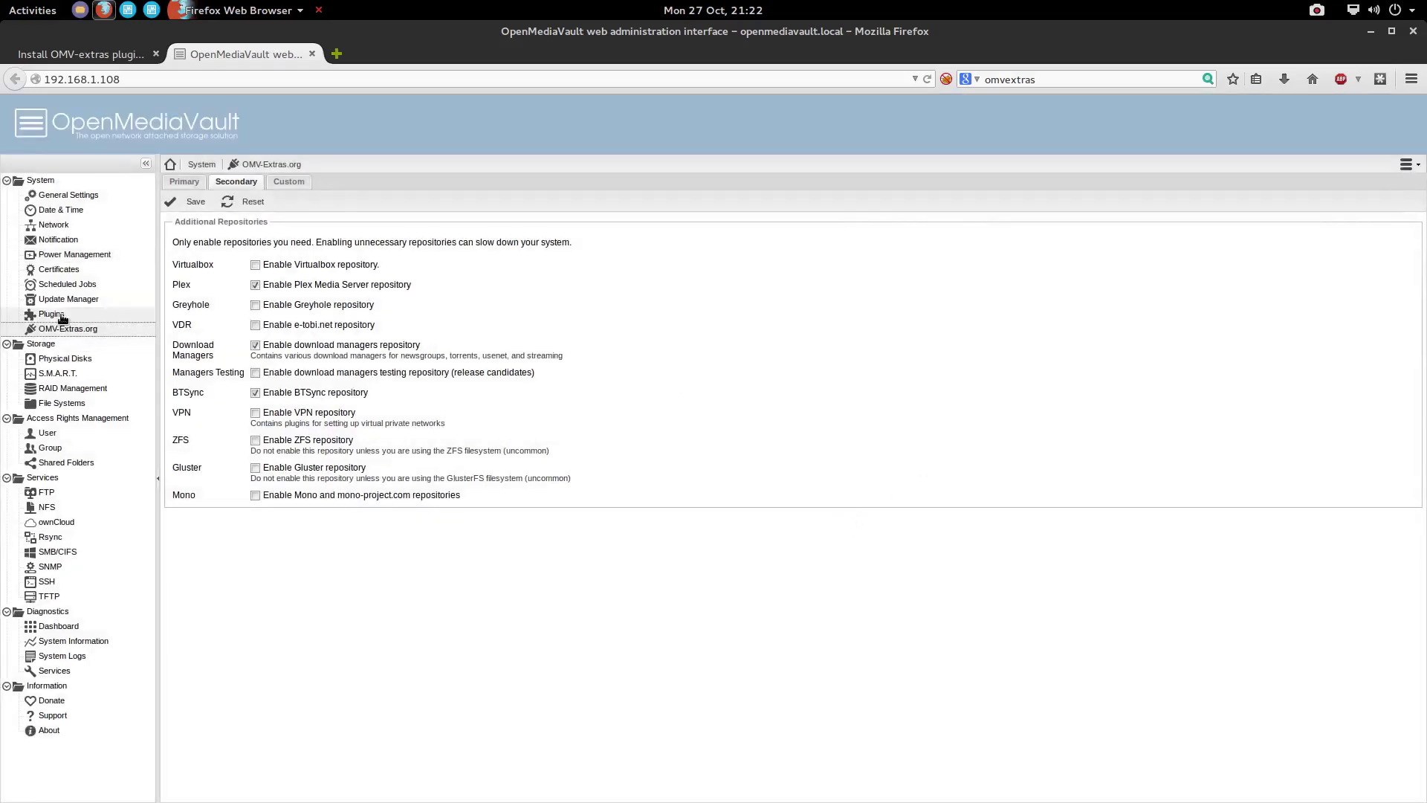
{"action": "left_click", "coordinate": [63, 315]}
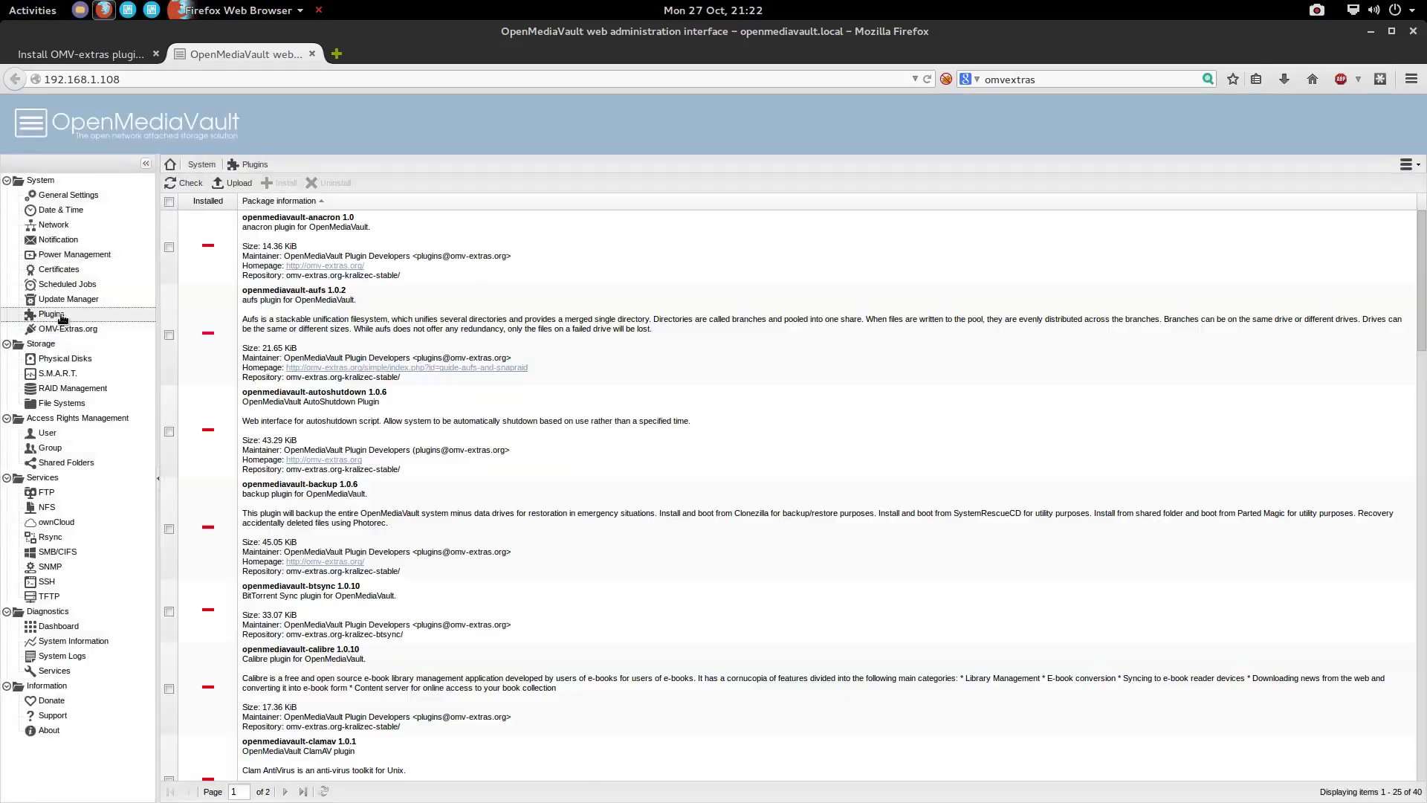
On page 2 of the plugin list, tick openmediavault-plexmediaserver 1.0.3 for installation
{"action": "scroll", "coordinate": [297, 595], "scroll_direction": "down", "scroll_amount": 12}
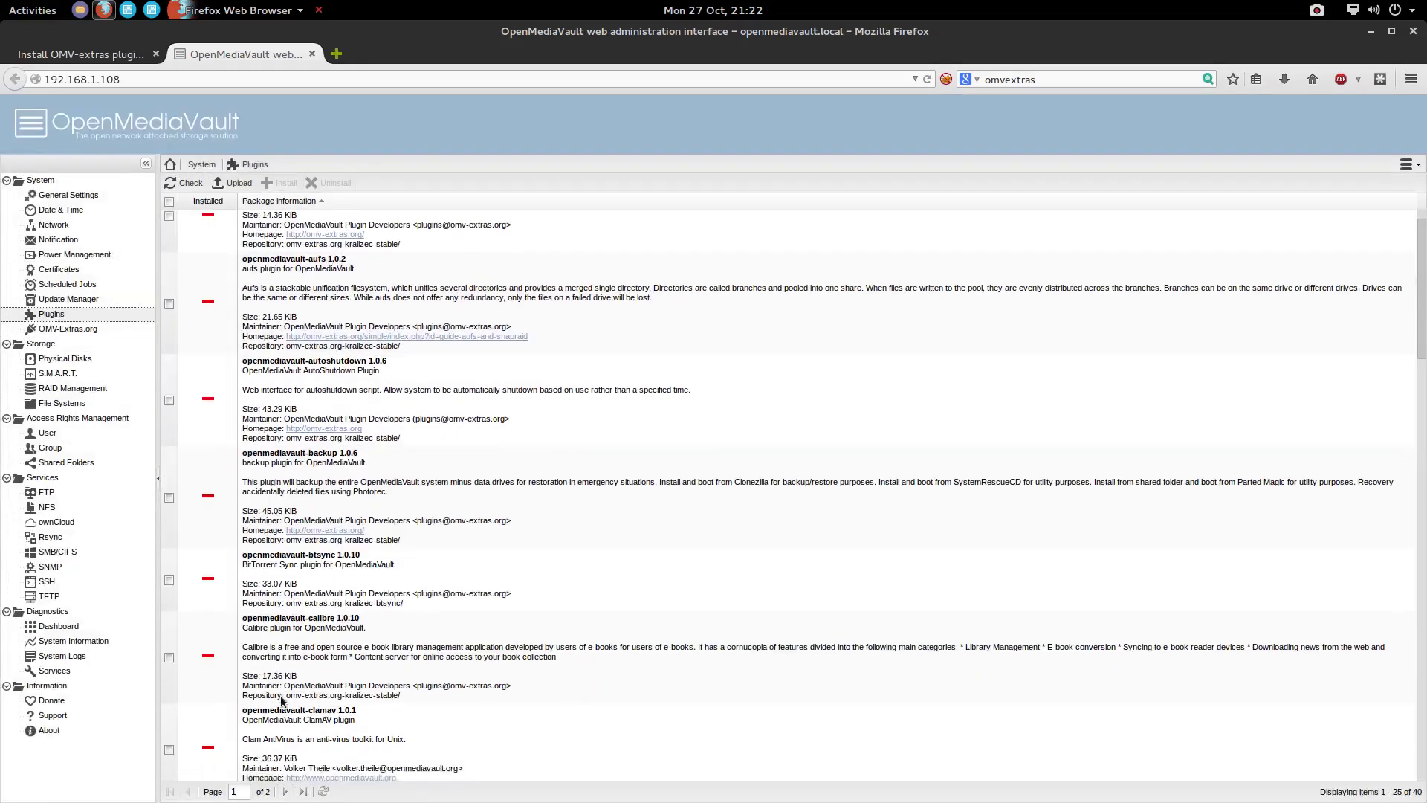
{"action": "scroll", "coordinate": [298, 563], "scroll_direction": "down", "scroll_amount": 10}
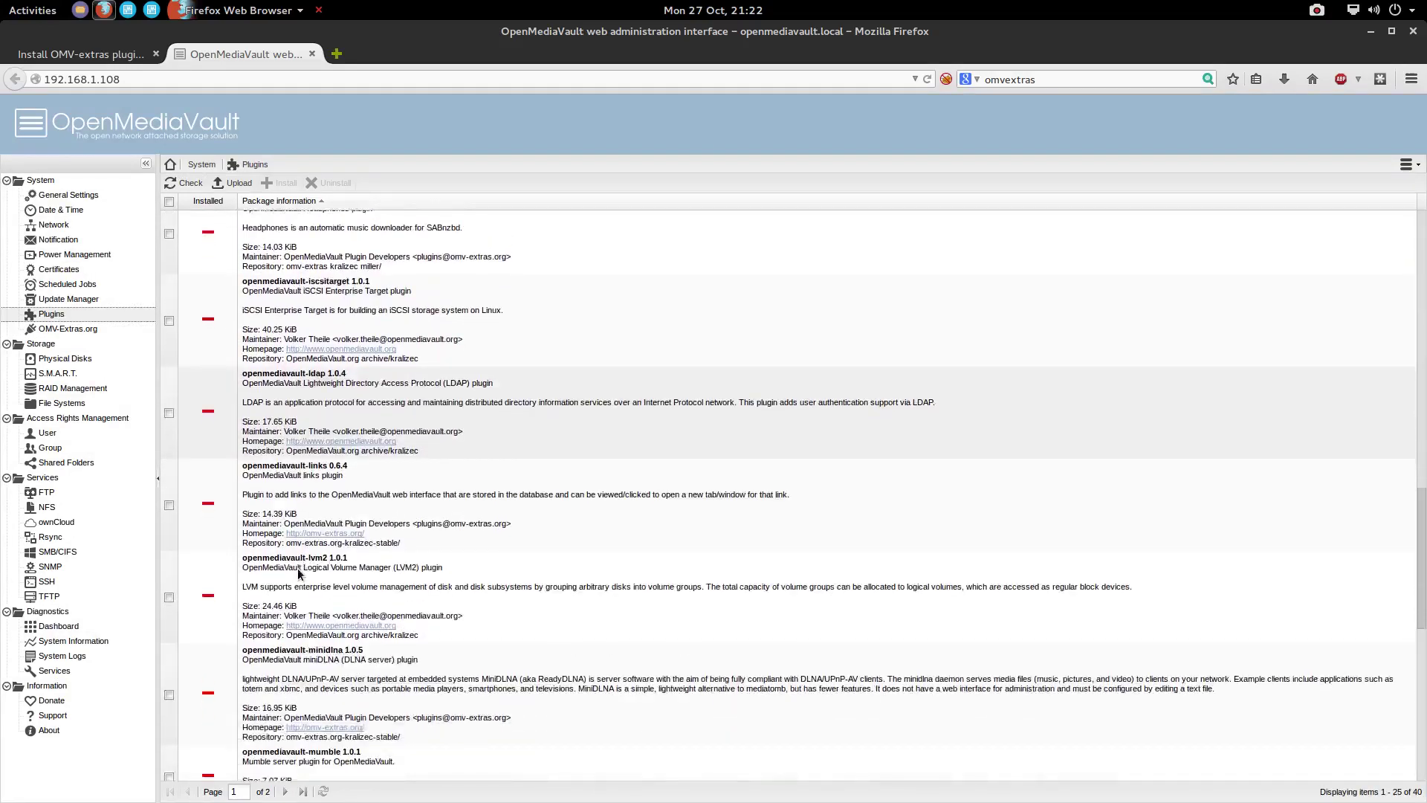
{"action": "left_click", "coordinate": [285, 792]}
{"action": "scroll", "coordinate": [289, 489], "scroll_direction": "down", "scroll_amount": 2}
{"action": "scroll", "coordinate": [287, 487], "scroll_direction": "down", "scroll_amount": 5}
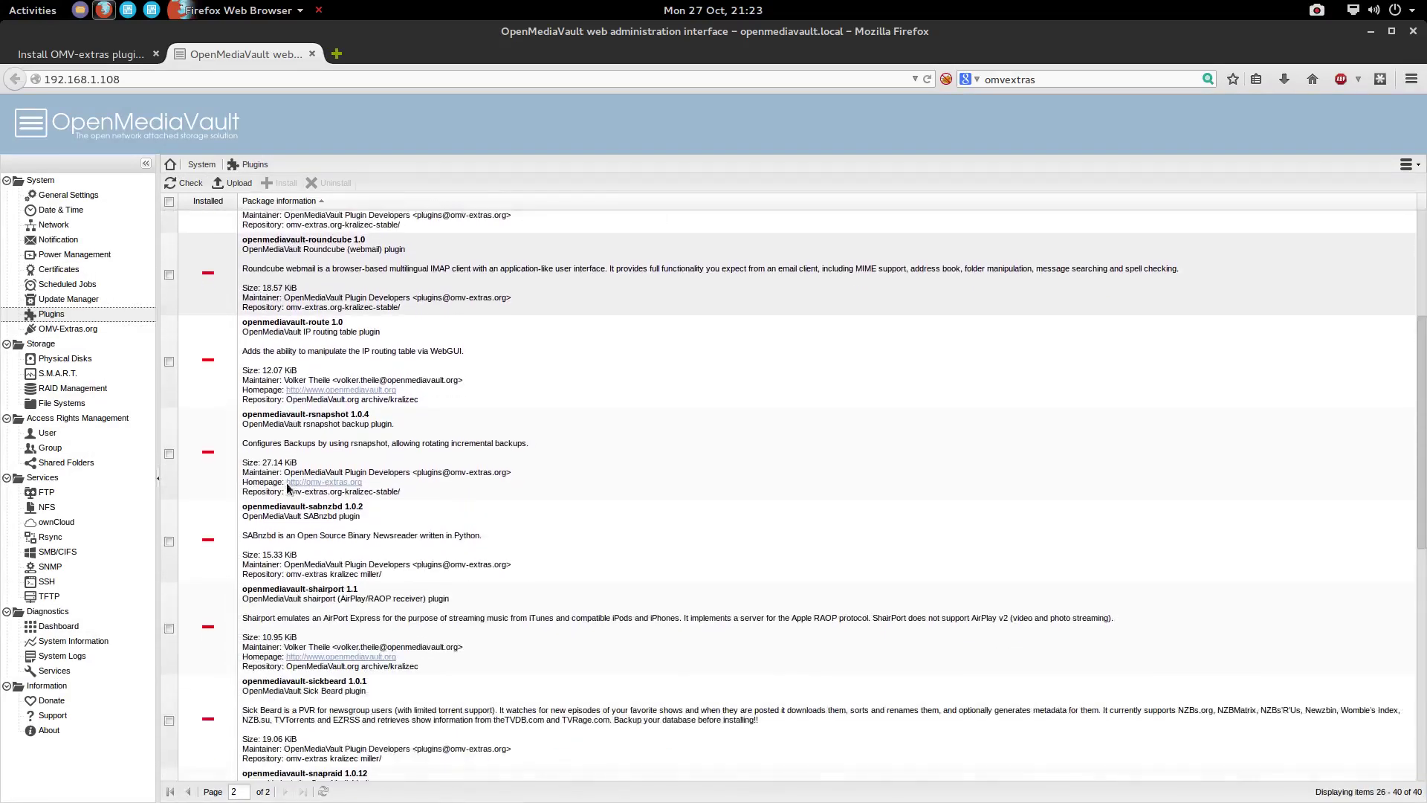
{"action": "scroll", "coordinate": [284, 493], "scroll_direction": "up", "scroll_amount": 3}
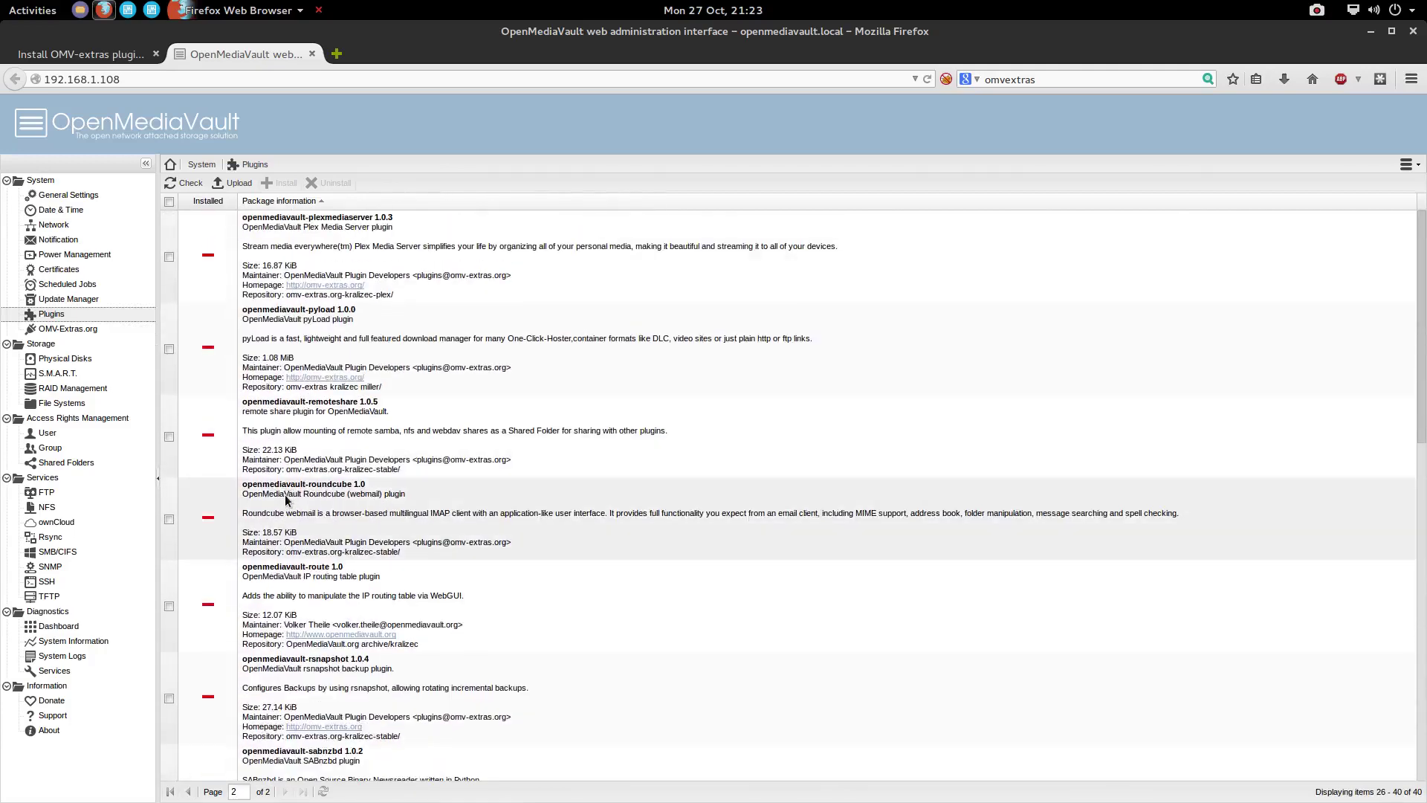
{"action": "left_click", "coordinate": [197, 262]}
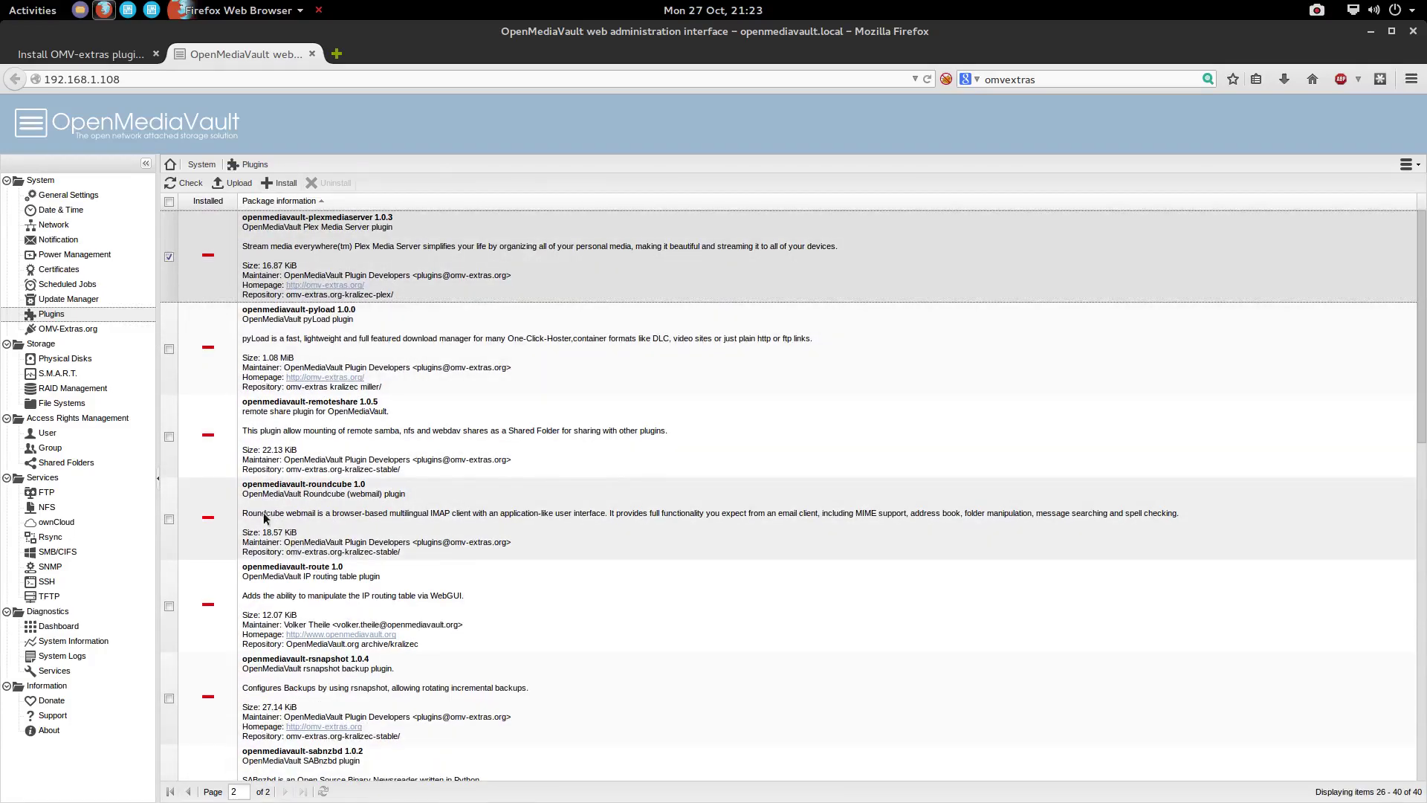